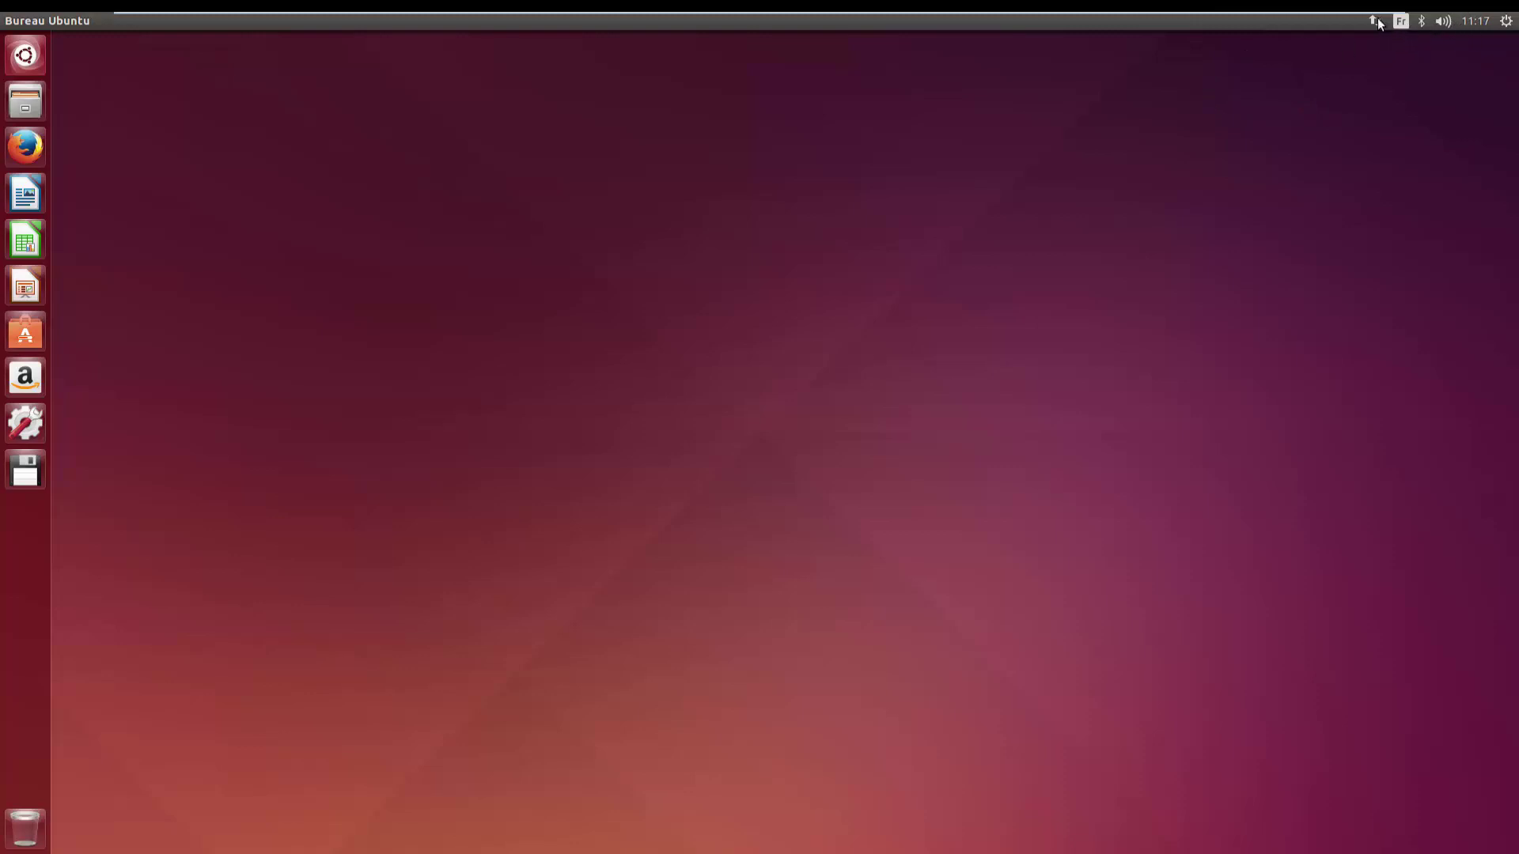
Step: Edit the wired connection Connexion filaire 1 and set its IPv4 method to Manuel
left_click(1374, 24)
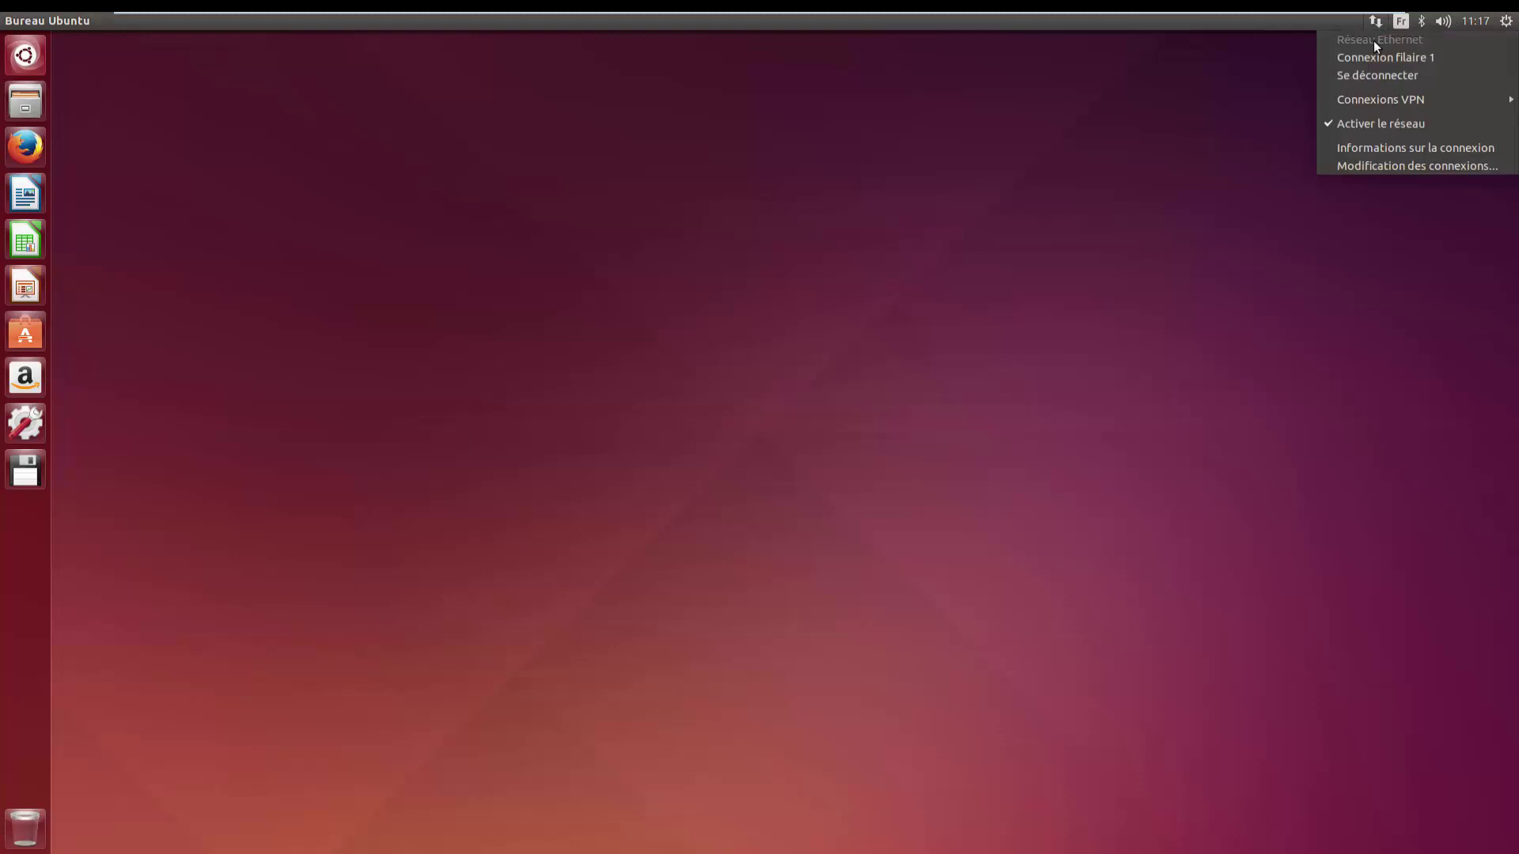
left_click(1368, 166)
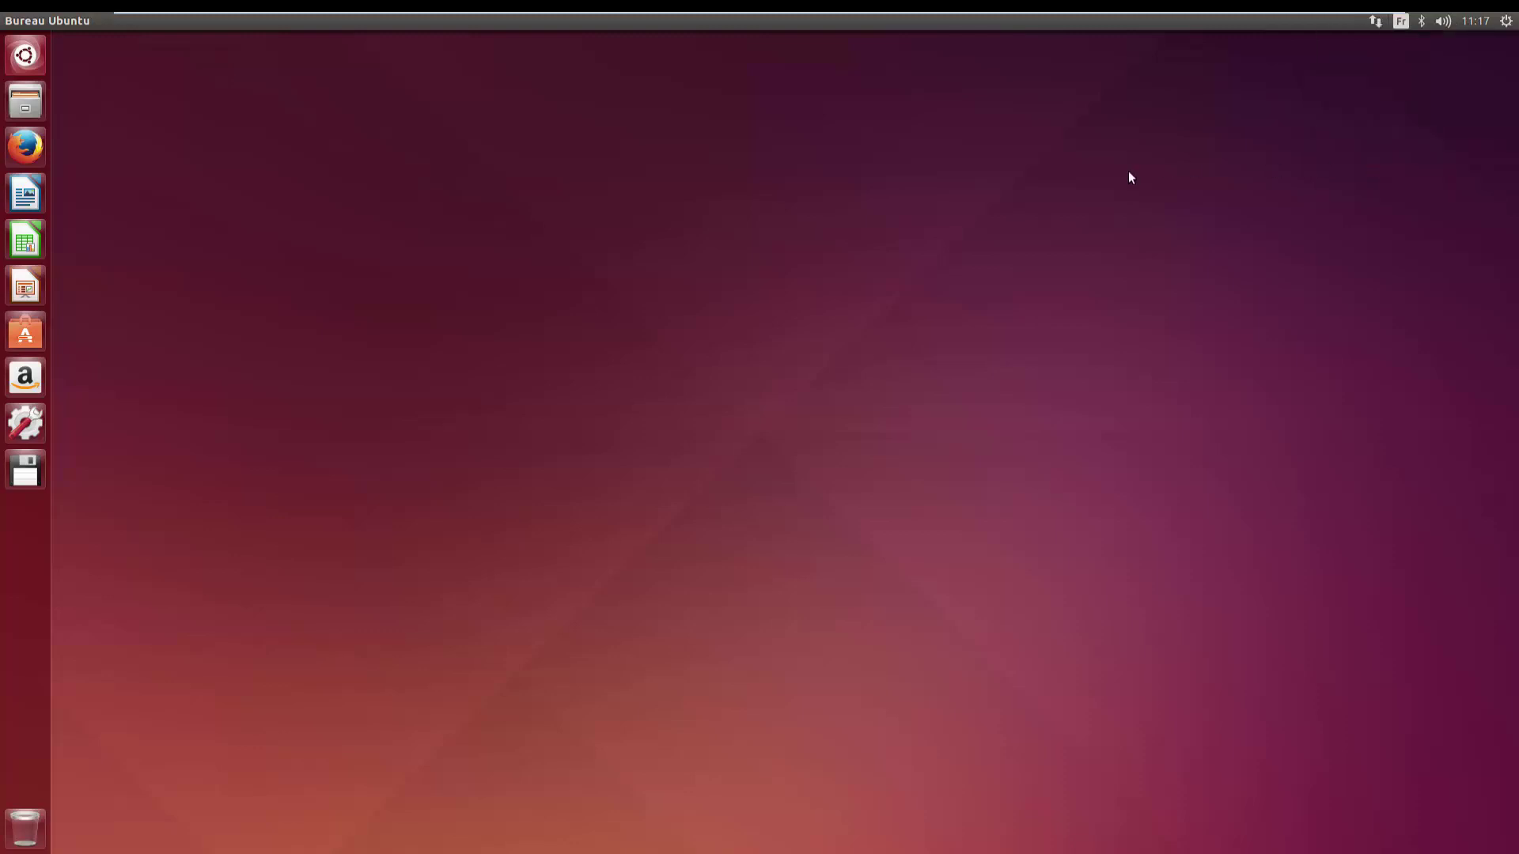
left_click(725, 409)
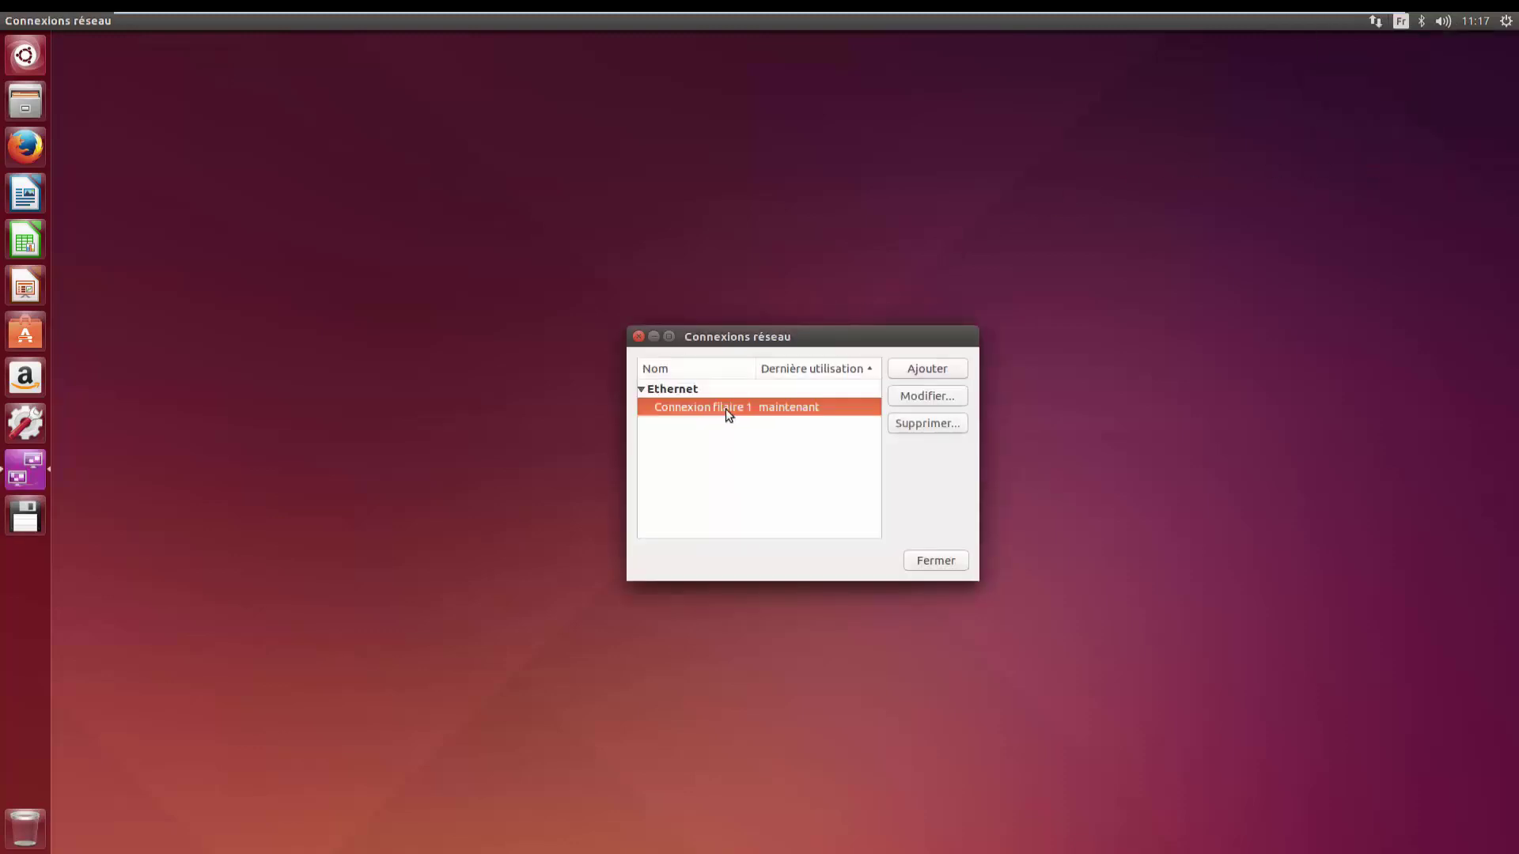
left_click(930, 398)
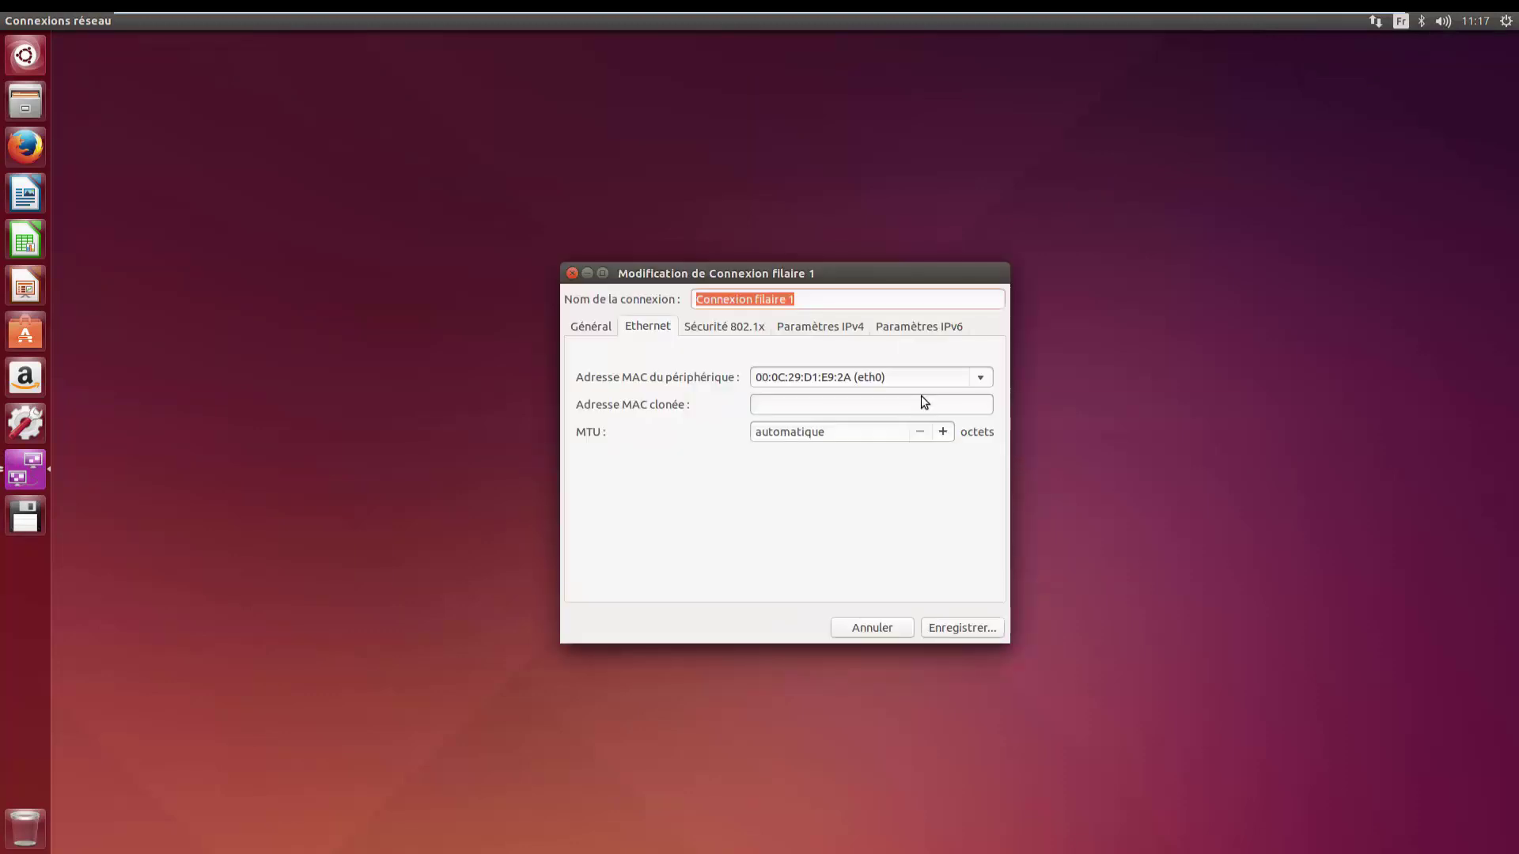
left_click(819, 327)
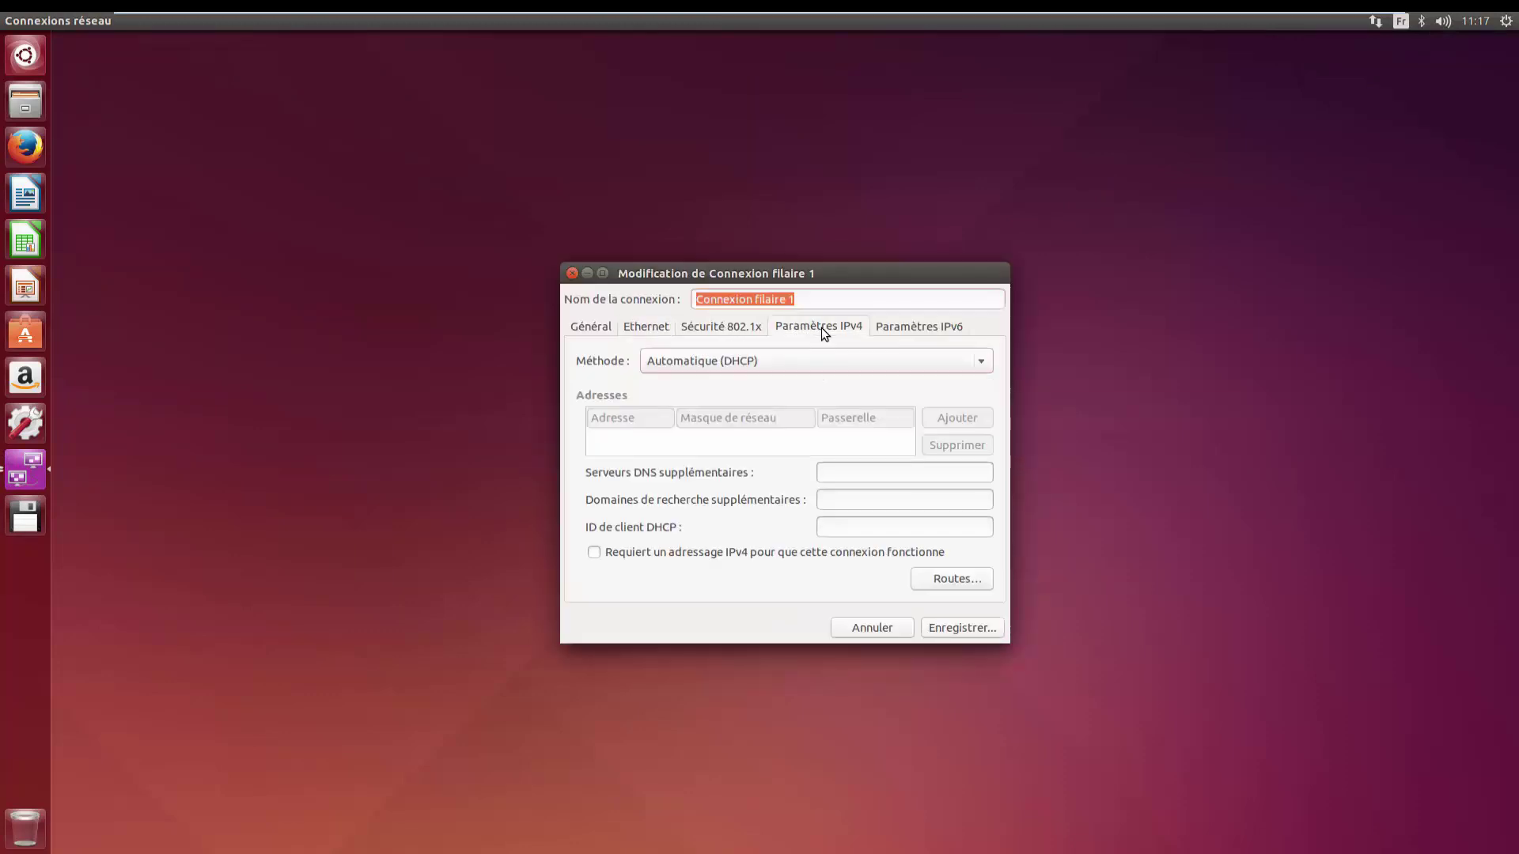
left_click(858, 359)
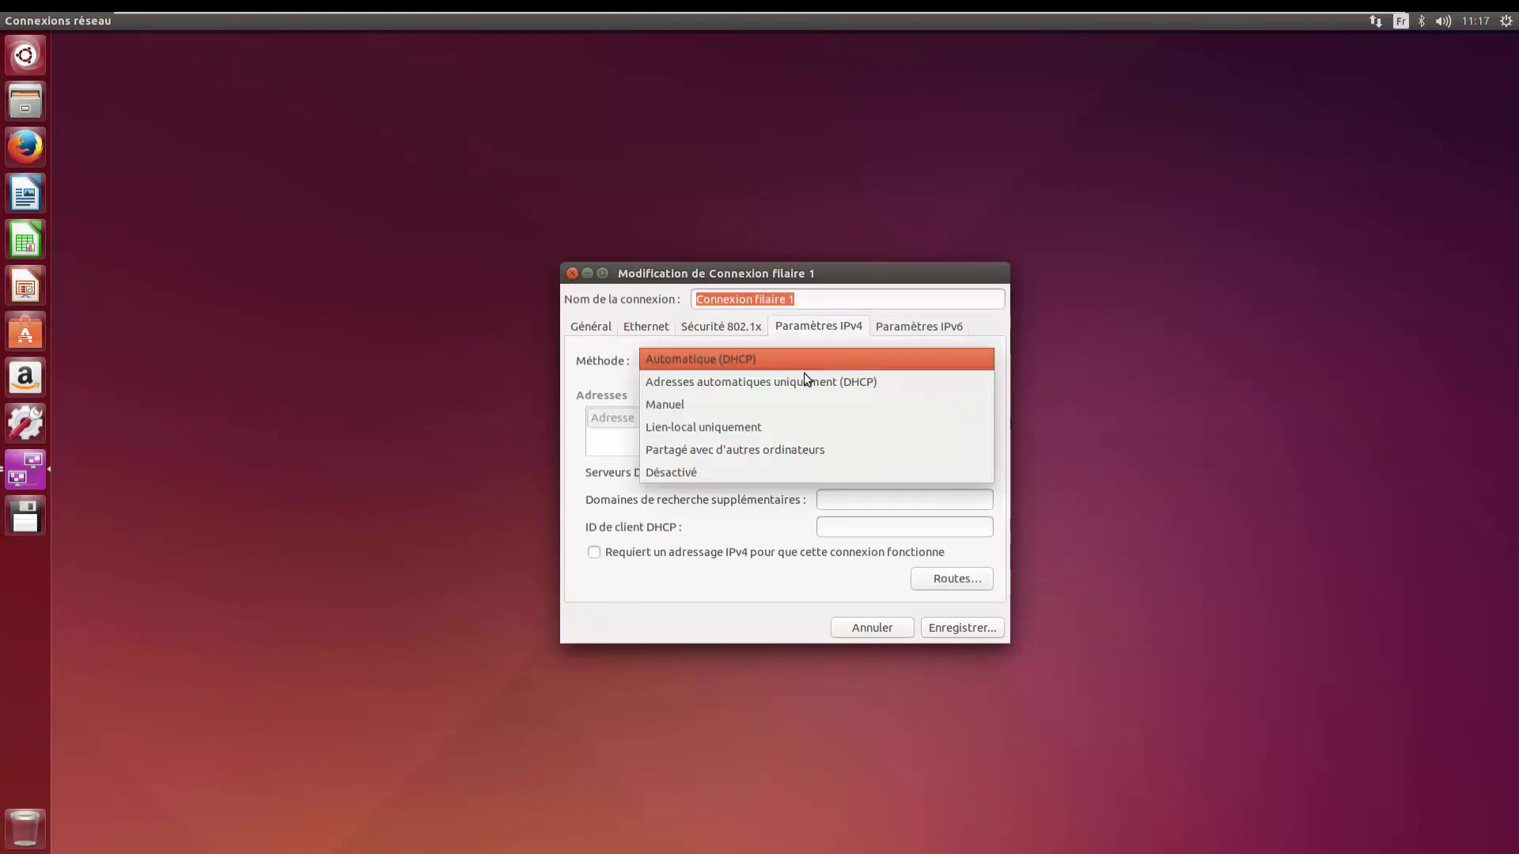
left_click(682, 403)
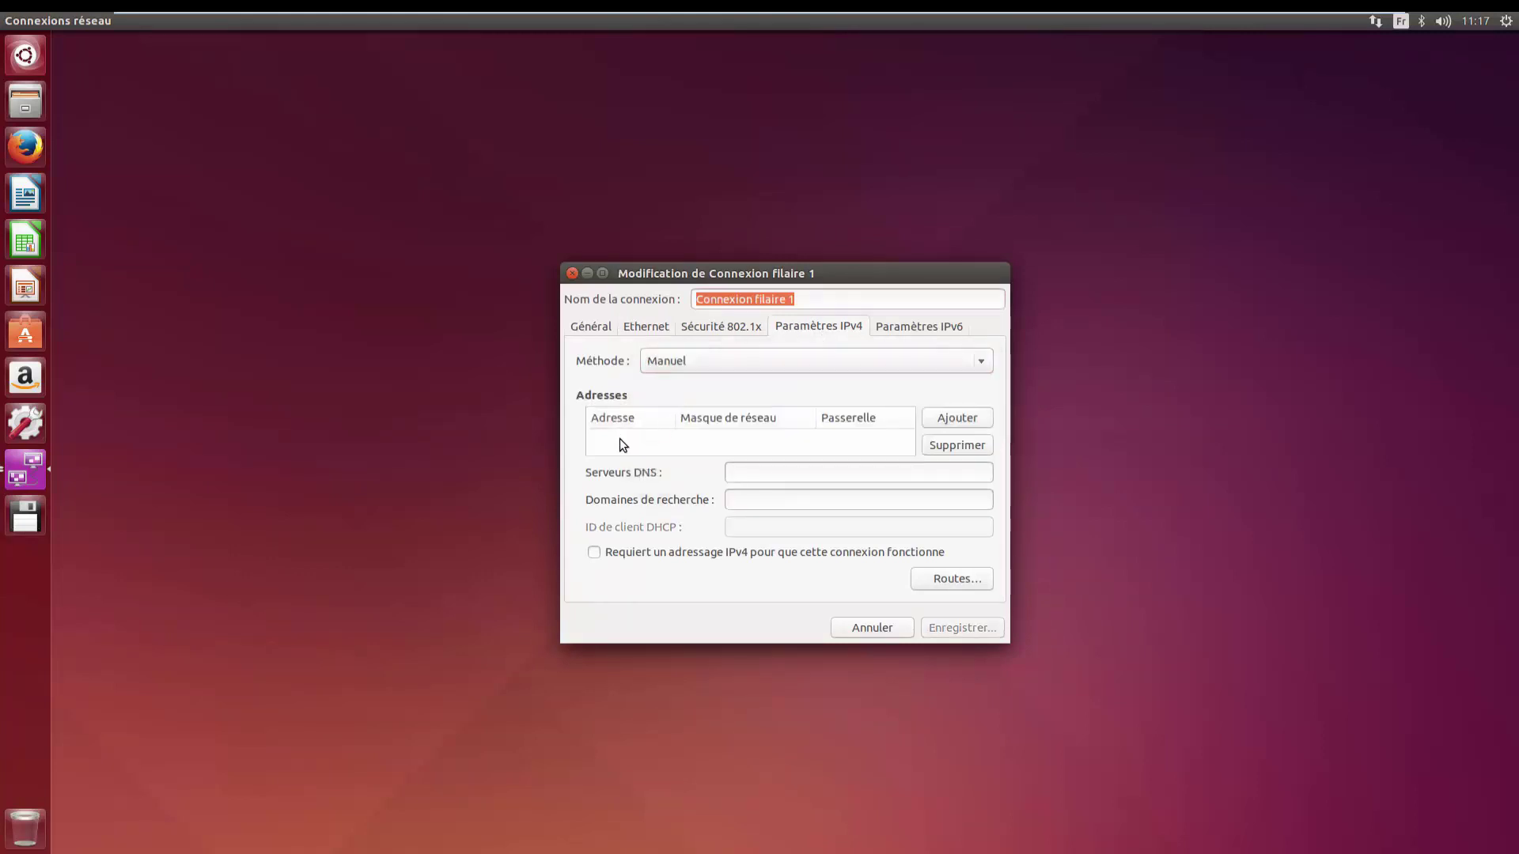
Step: Add an IPv4 address entry with address 192.168.0.150, netmask 24 and gateway 192.168.0.254
left_click(951, 418)
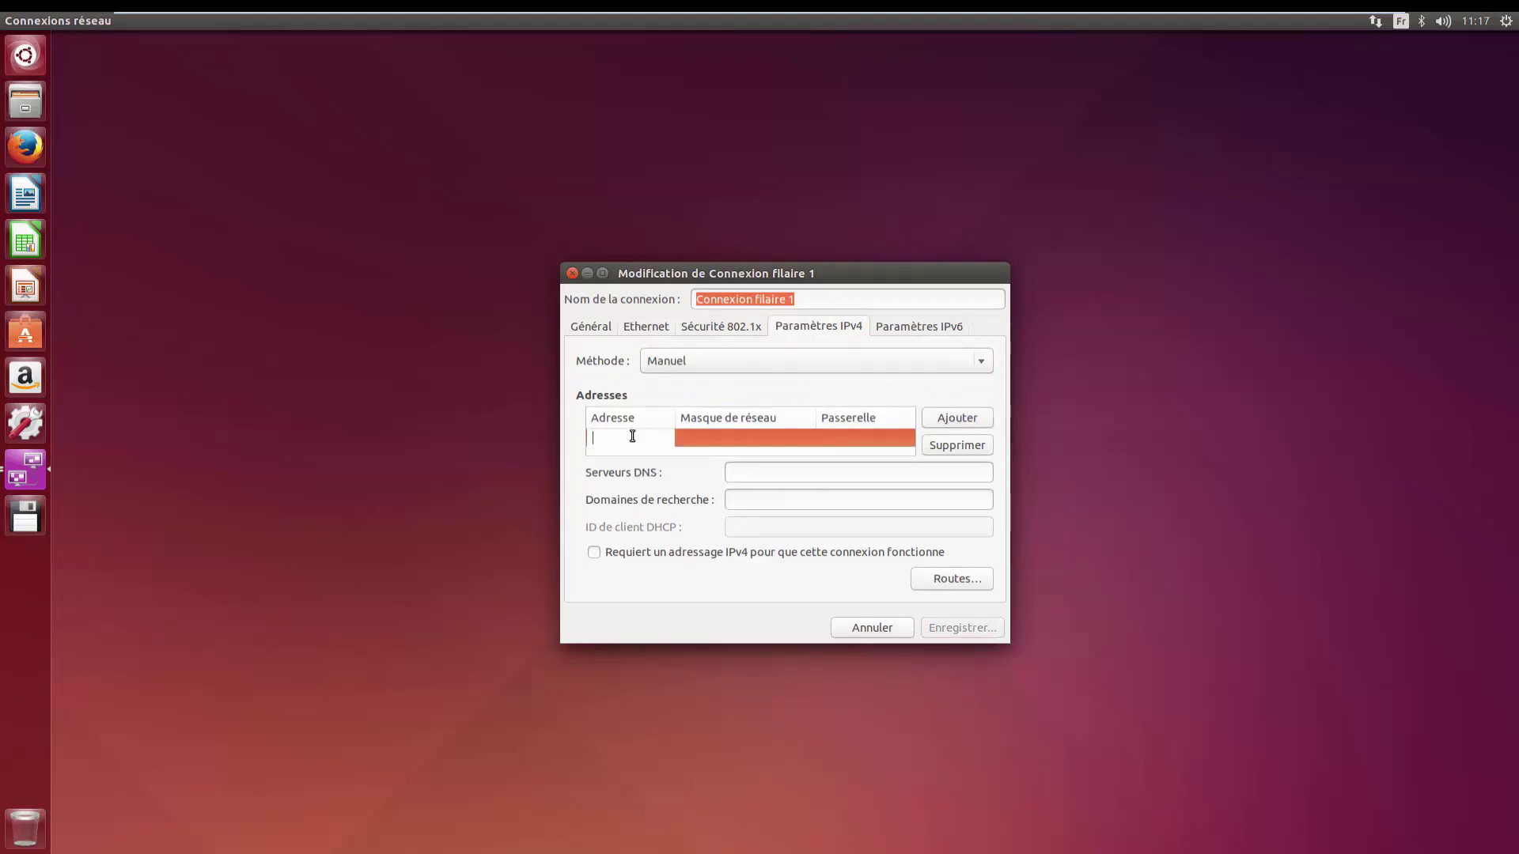
type("192.168.0.150")
left_click(745, 434)
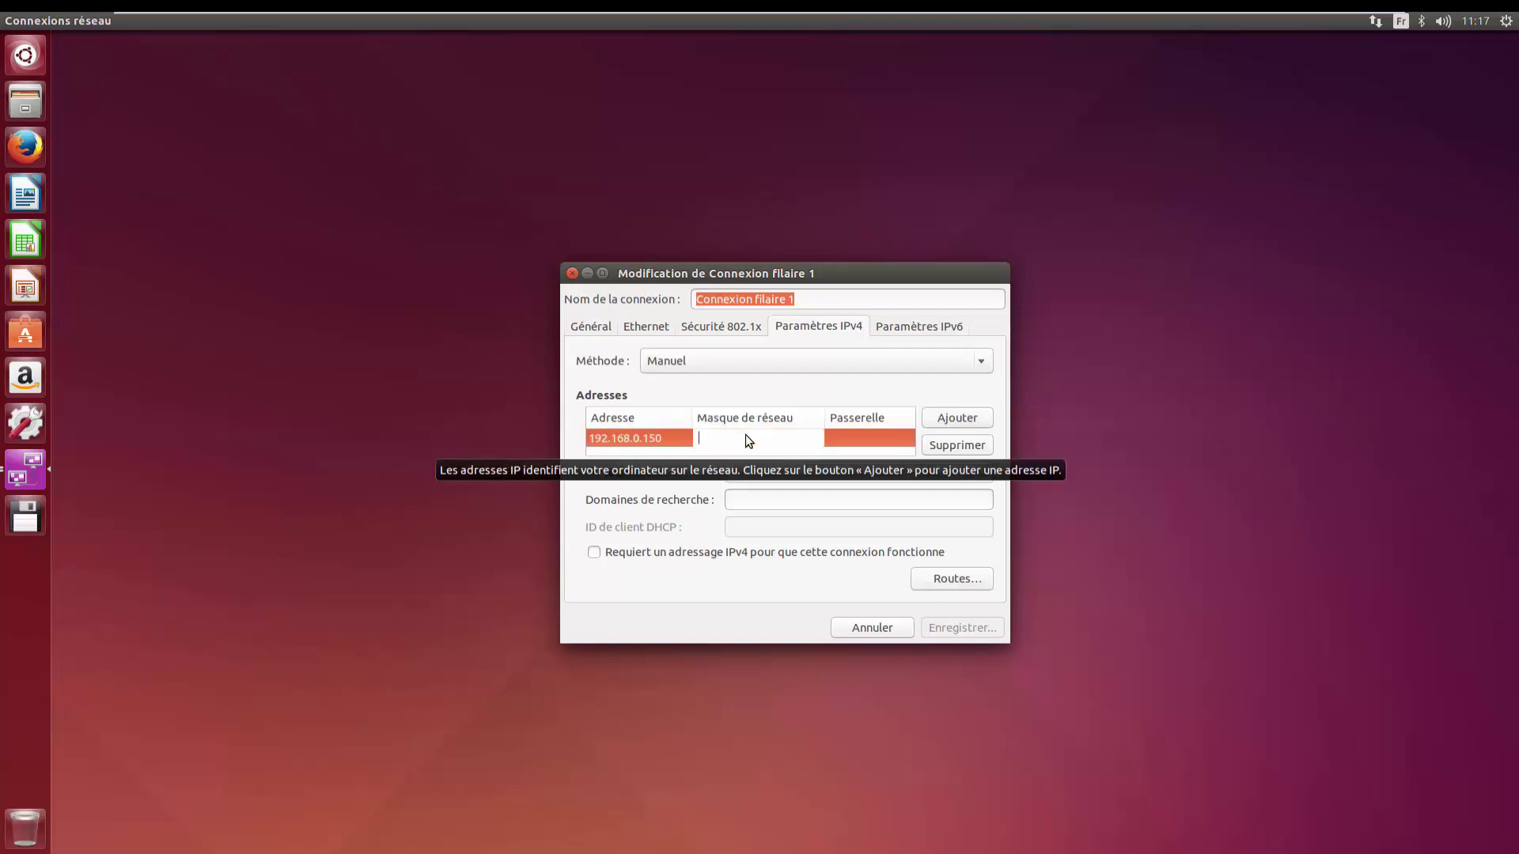
type("24")
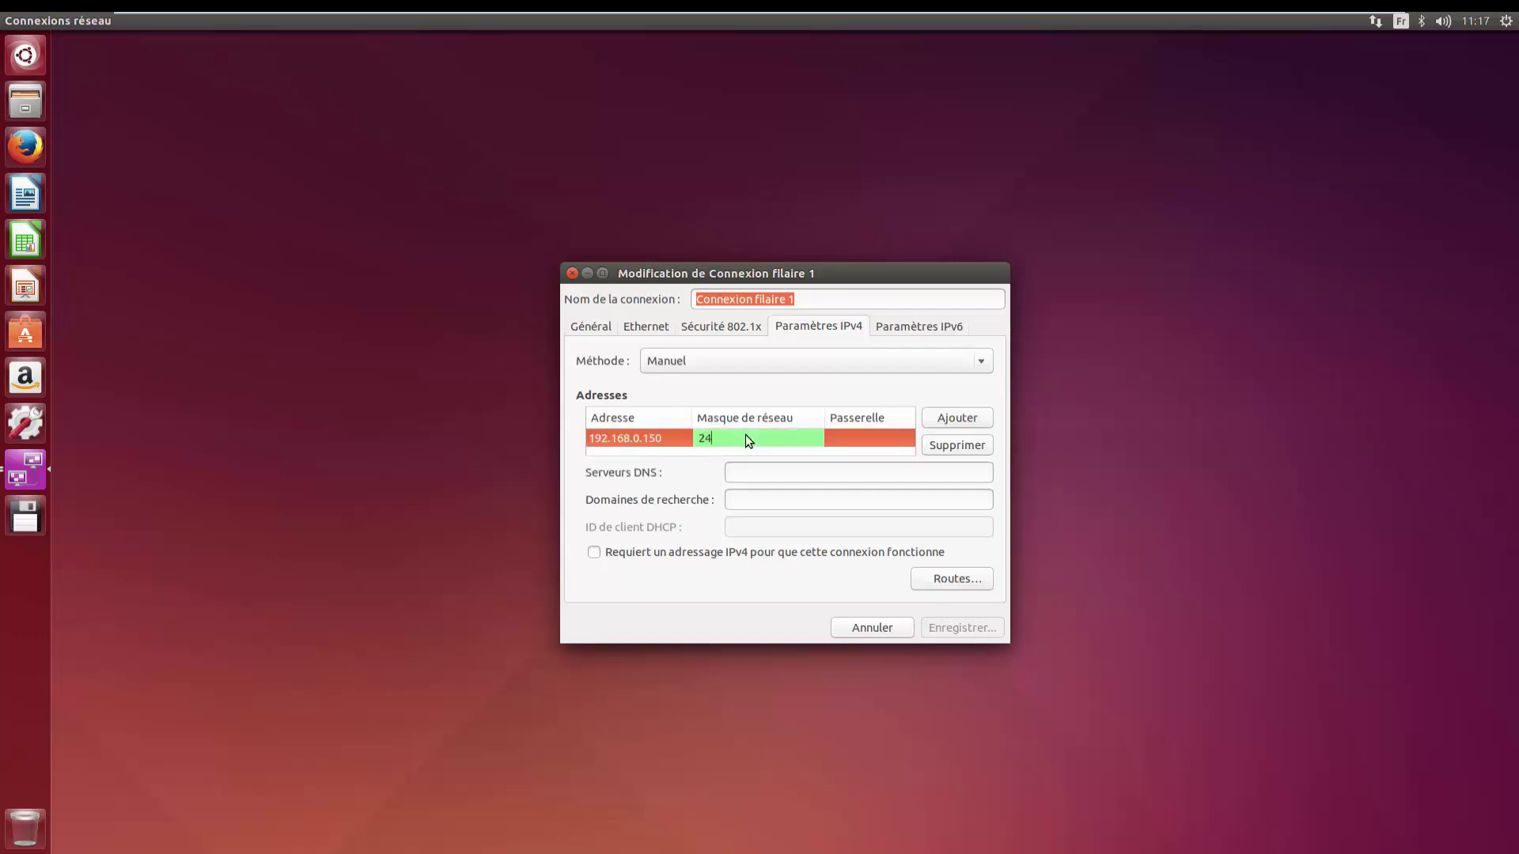
left_click(871, 440)
type("19")
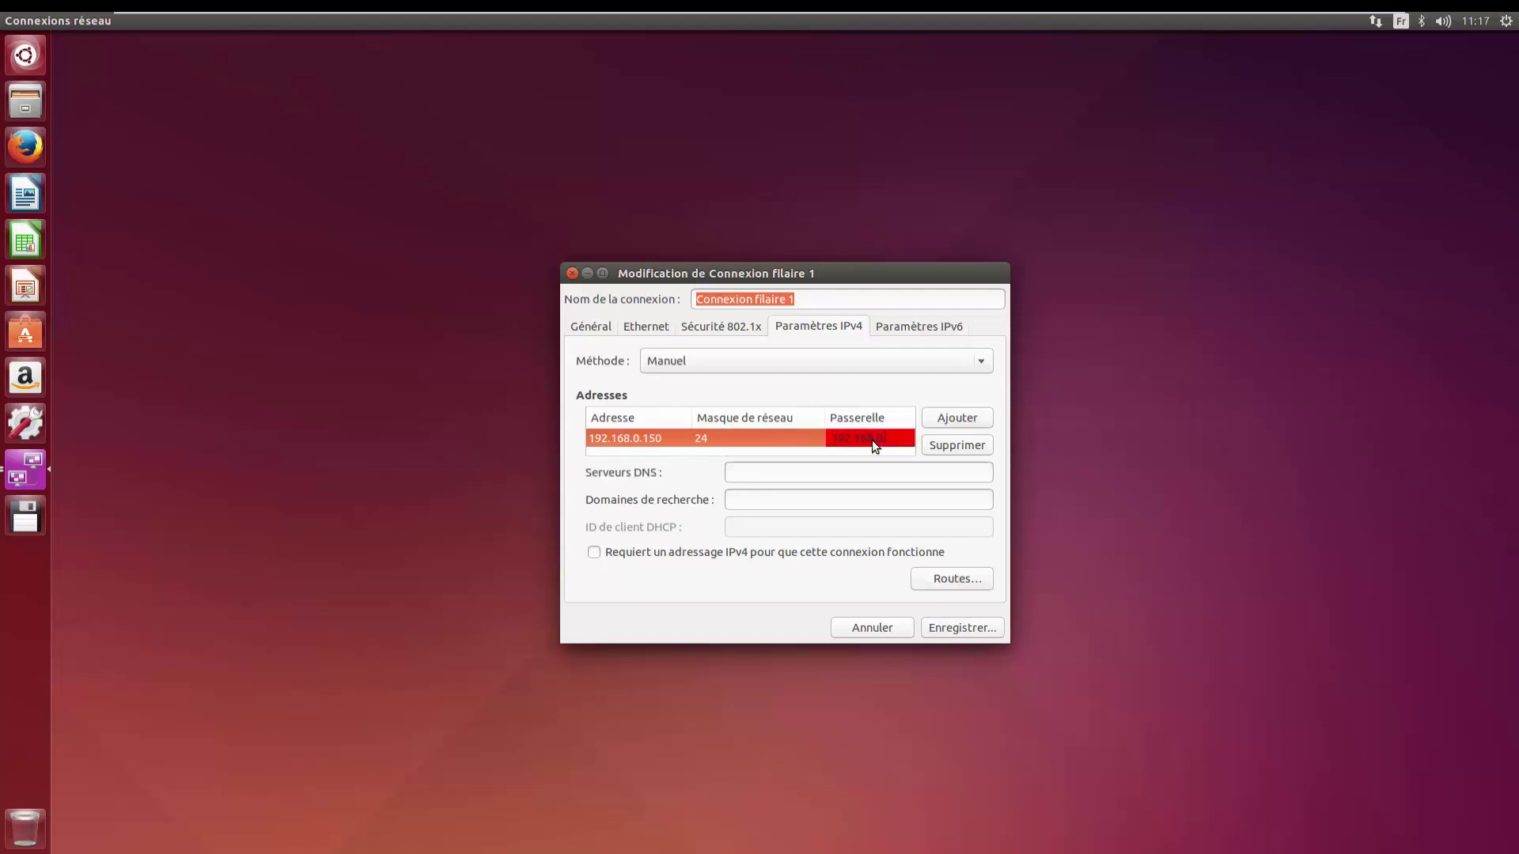
type("2.168.0.254")
Step: Set the DNS server to 8.8.8.8, save the connection and close the network connections window
left_click(768, 473)
type("8.8.8.8")
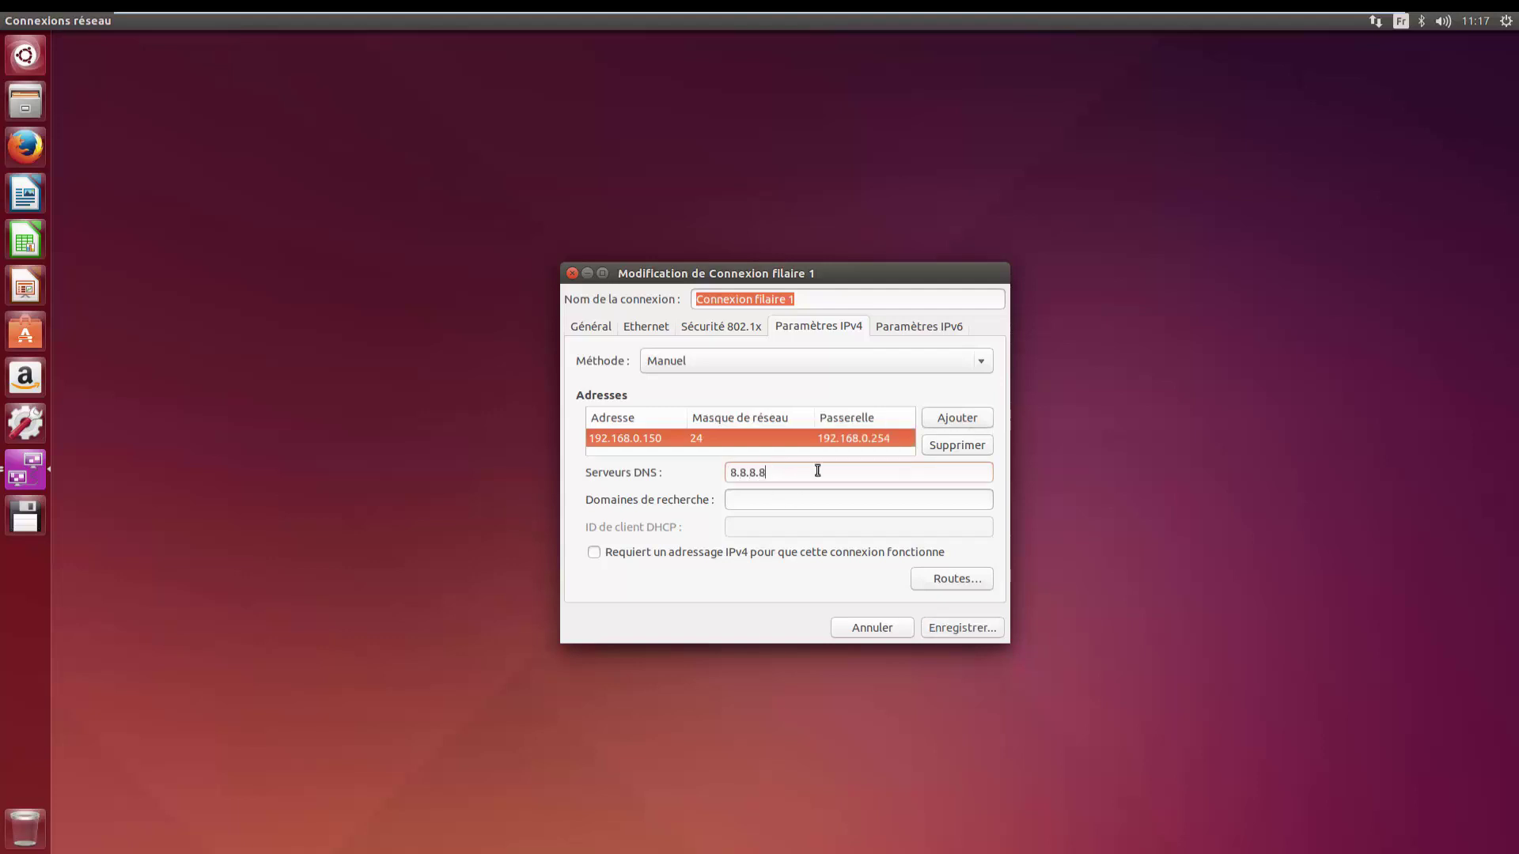
left_click(942, 627)
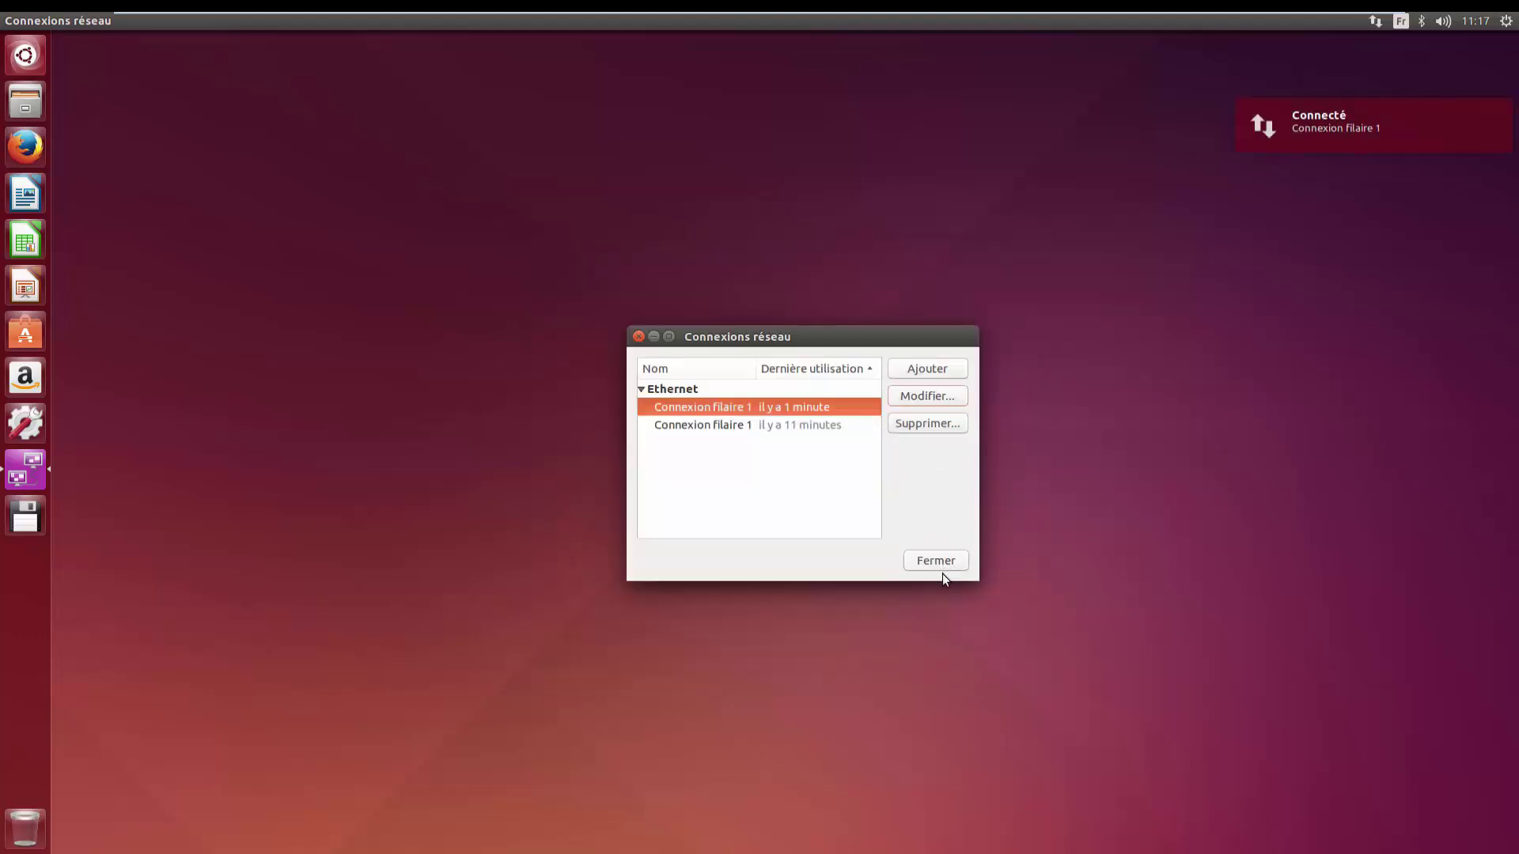
left_click(939, 563)
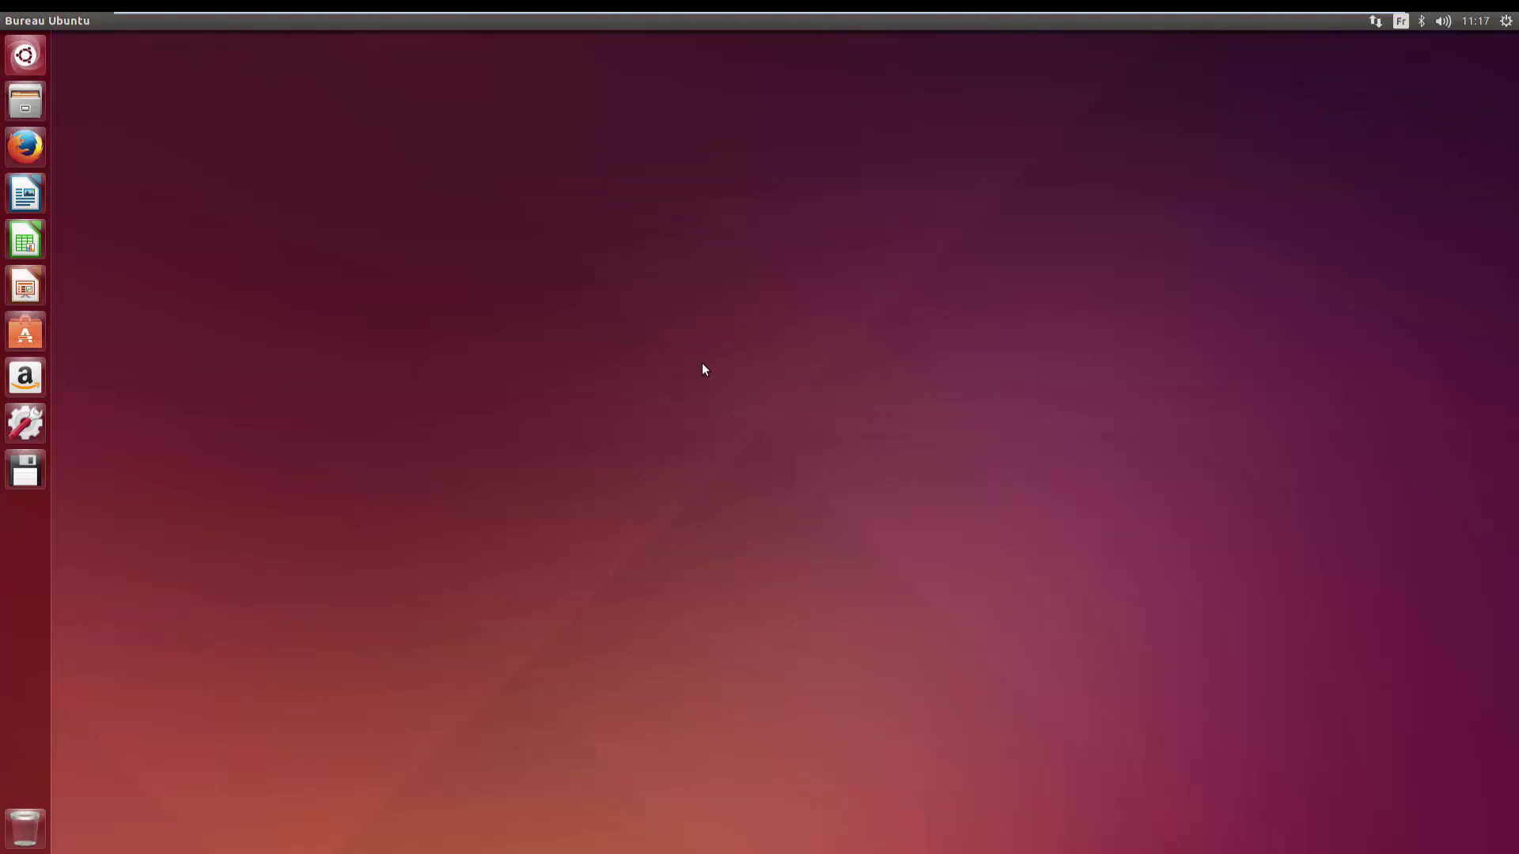
Step: Open a terminal and refresh the package lists with sudo apt-get update, entering the account password
key("ctrl+alt+t")
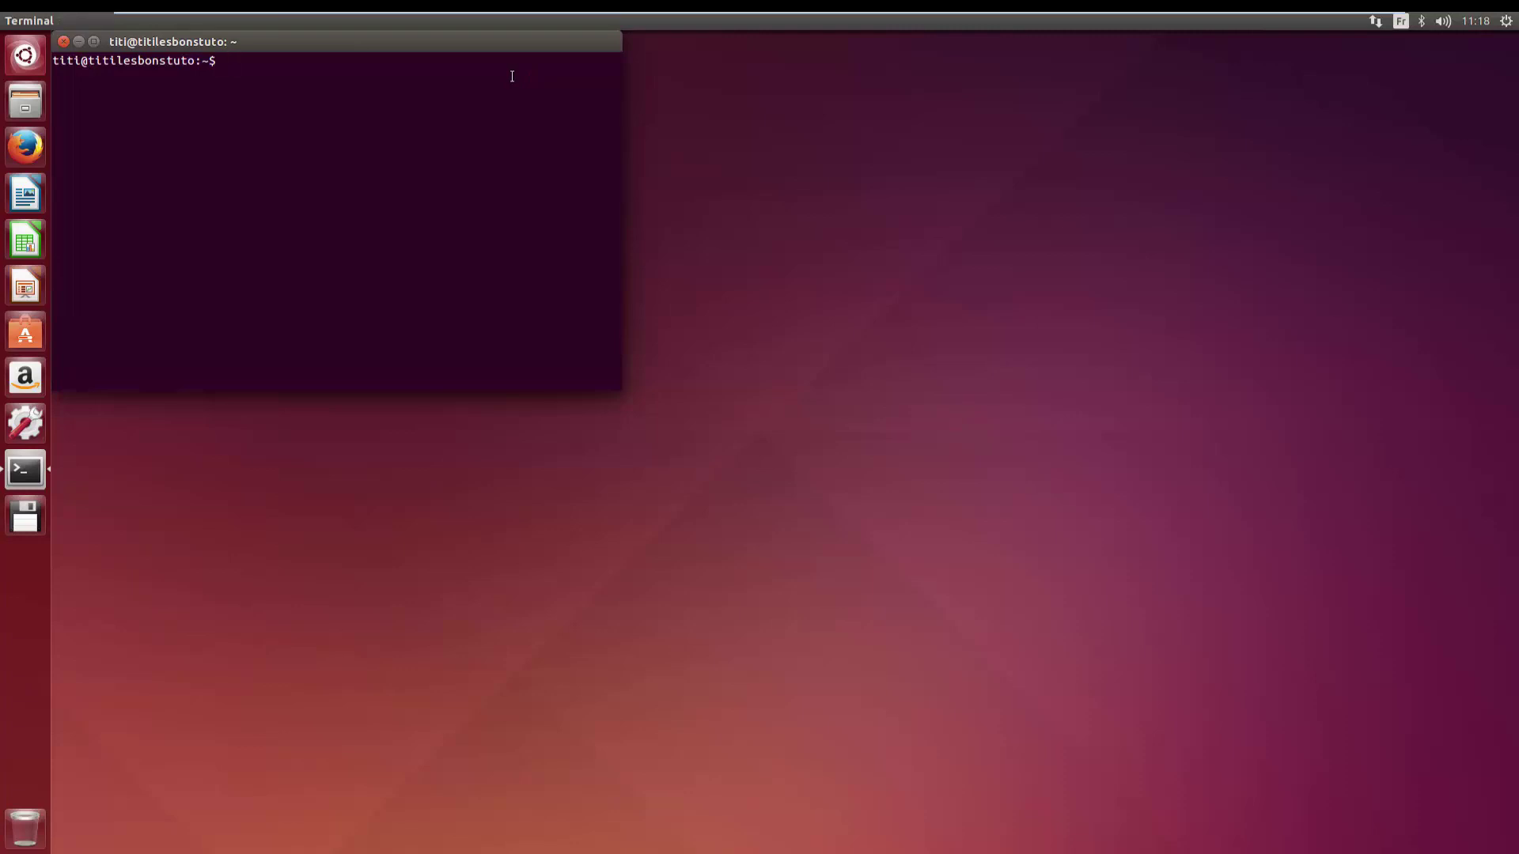
type("sudo apt-get update")
key("Return")
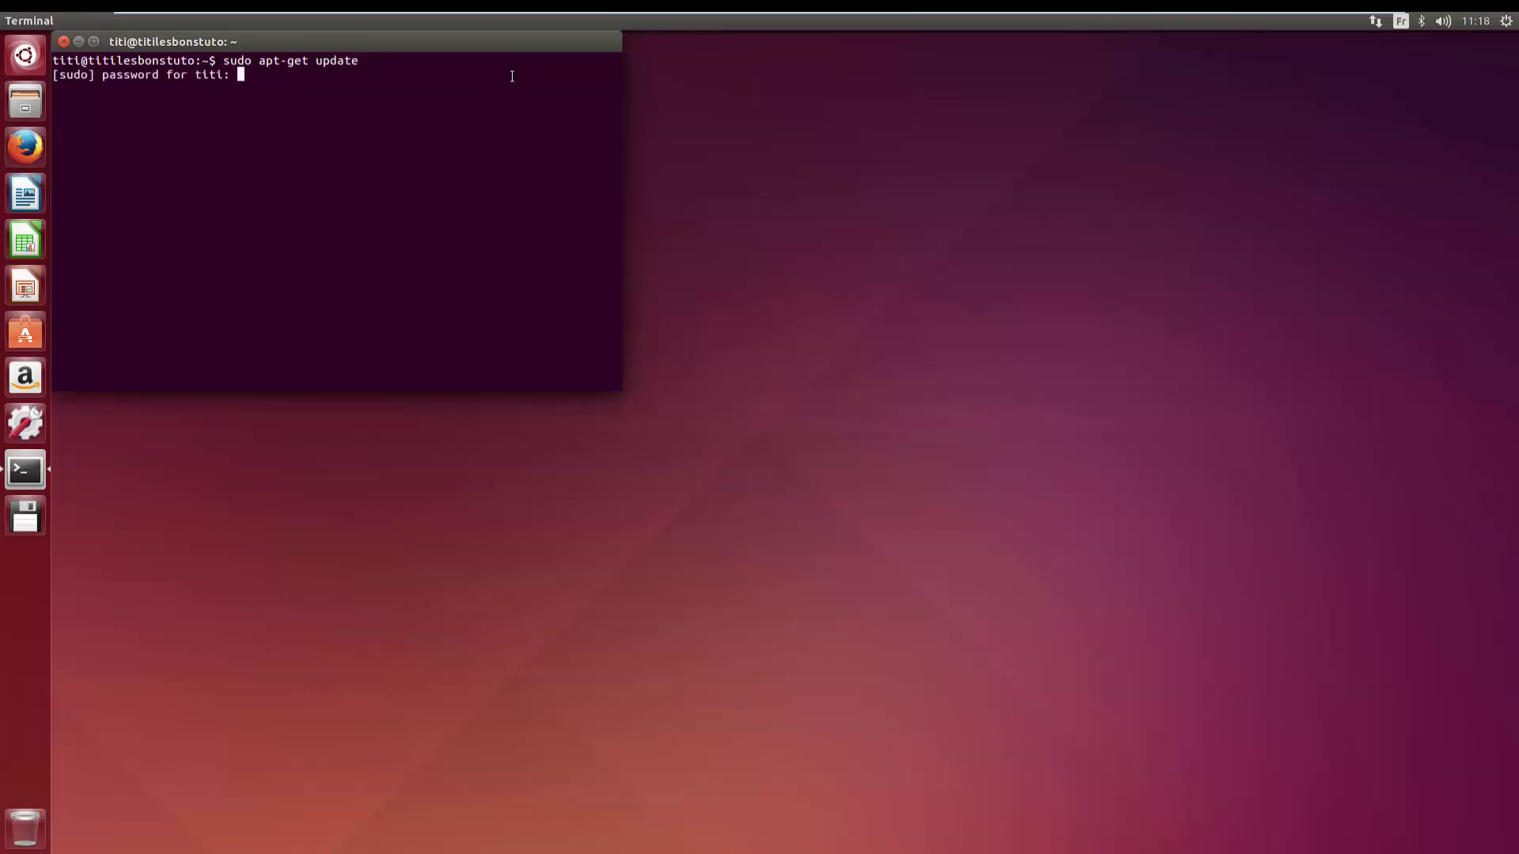
key("Return")
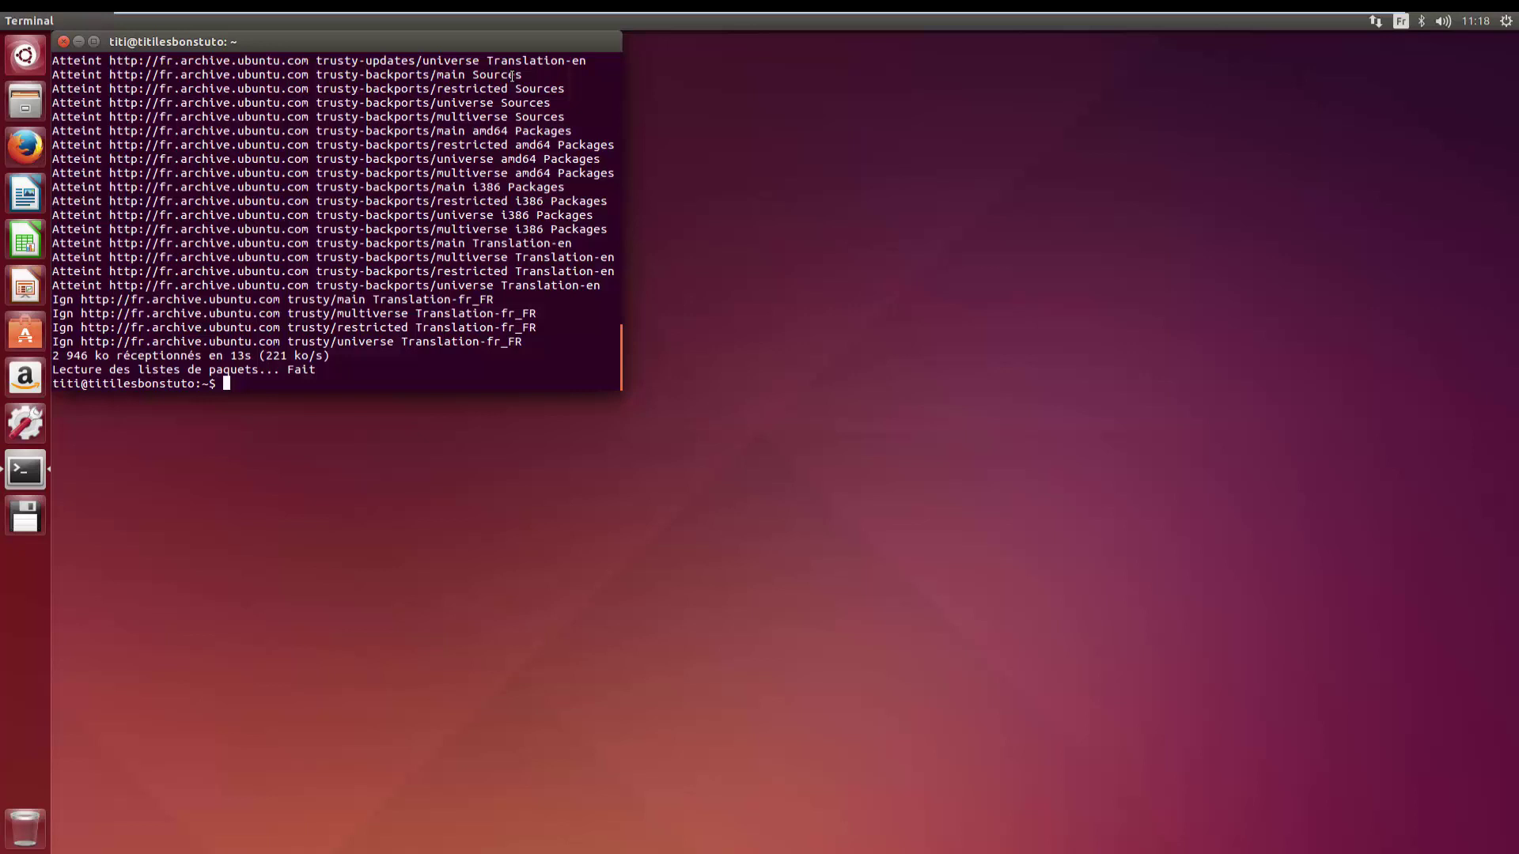
Step: Switch to Firefox, search Google for drbl and open the DRBL Downloads result
left_click(36, 148)
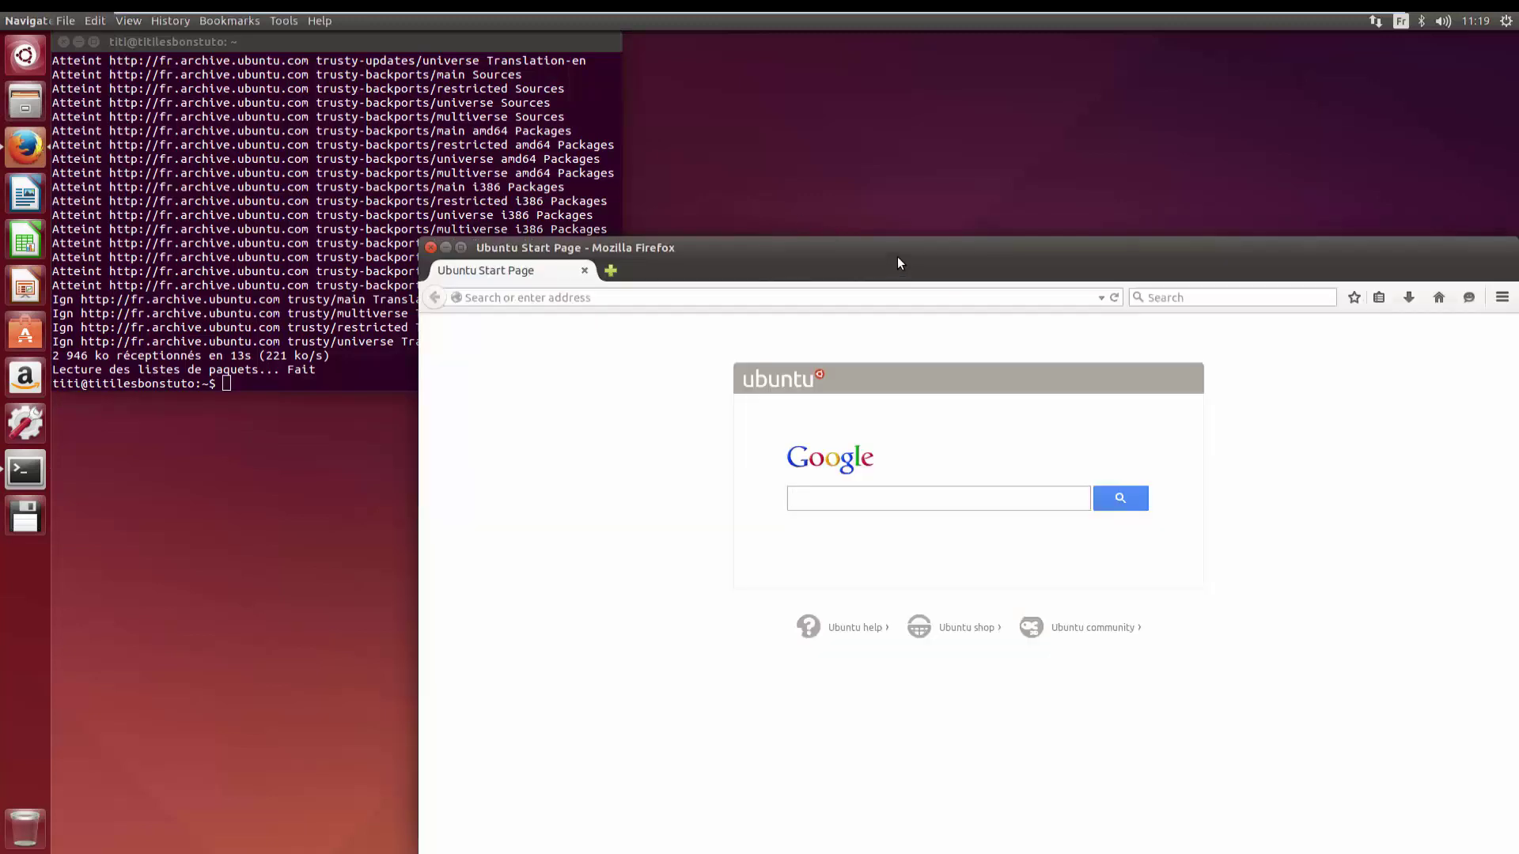
left_click_drag(897, 256, 793, 142)
left_click(787, 399)
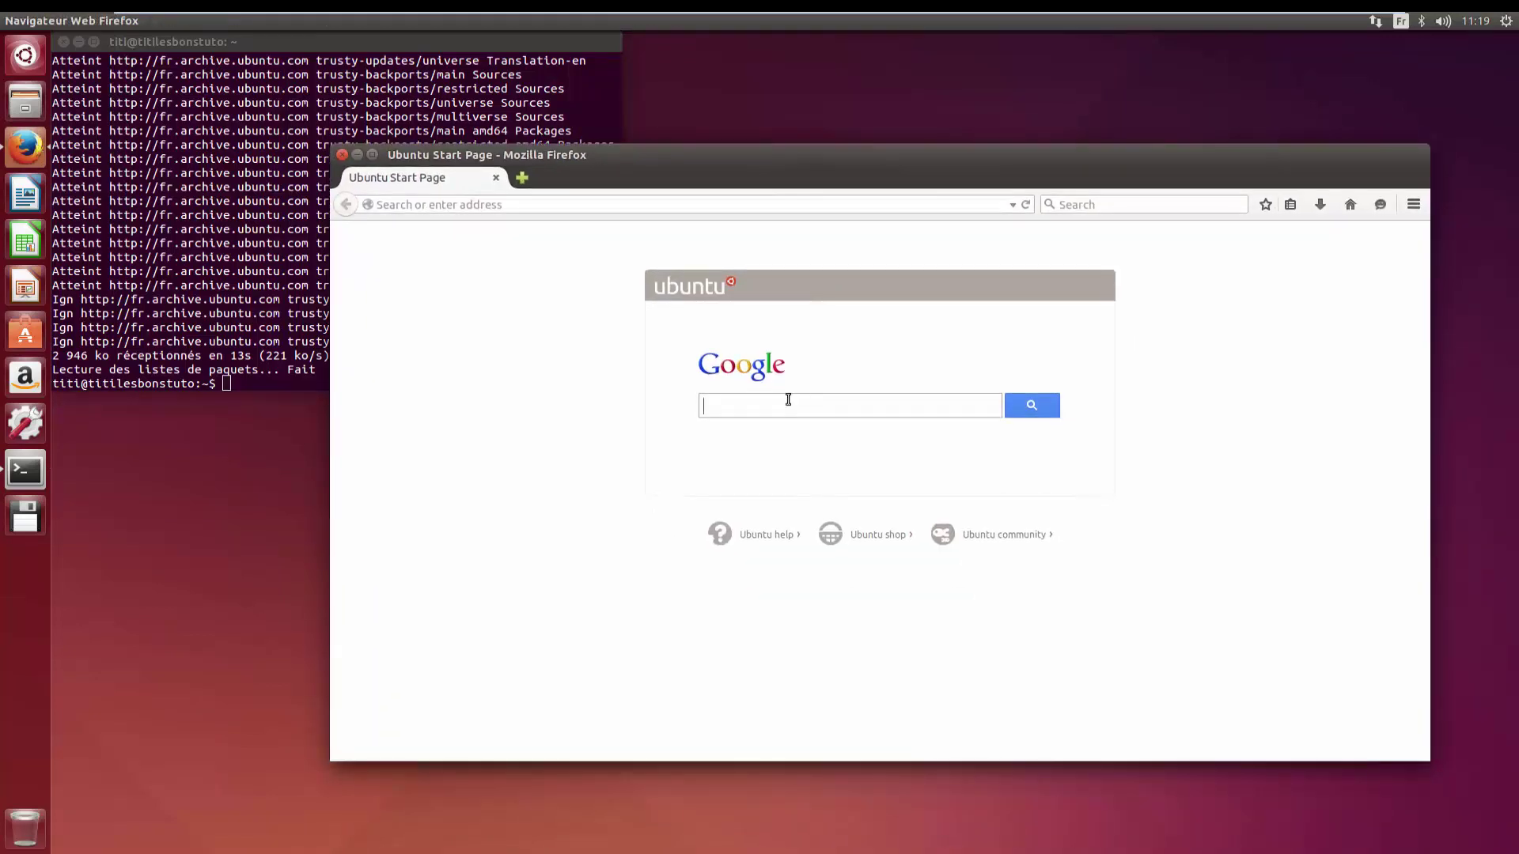
type("drbl")
key("Return")
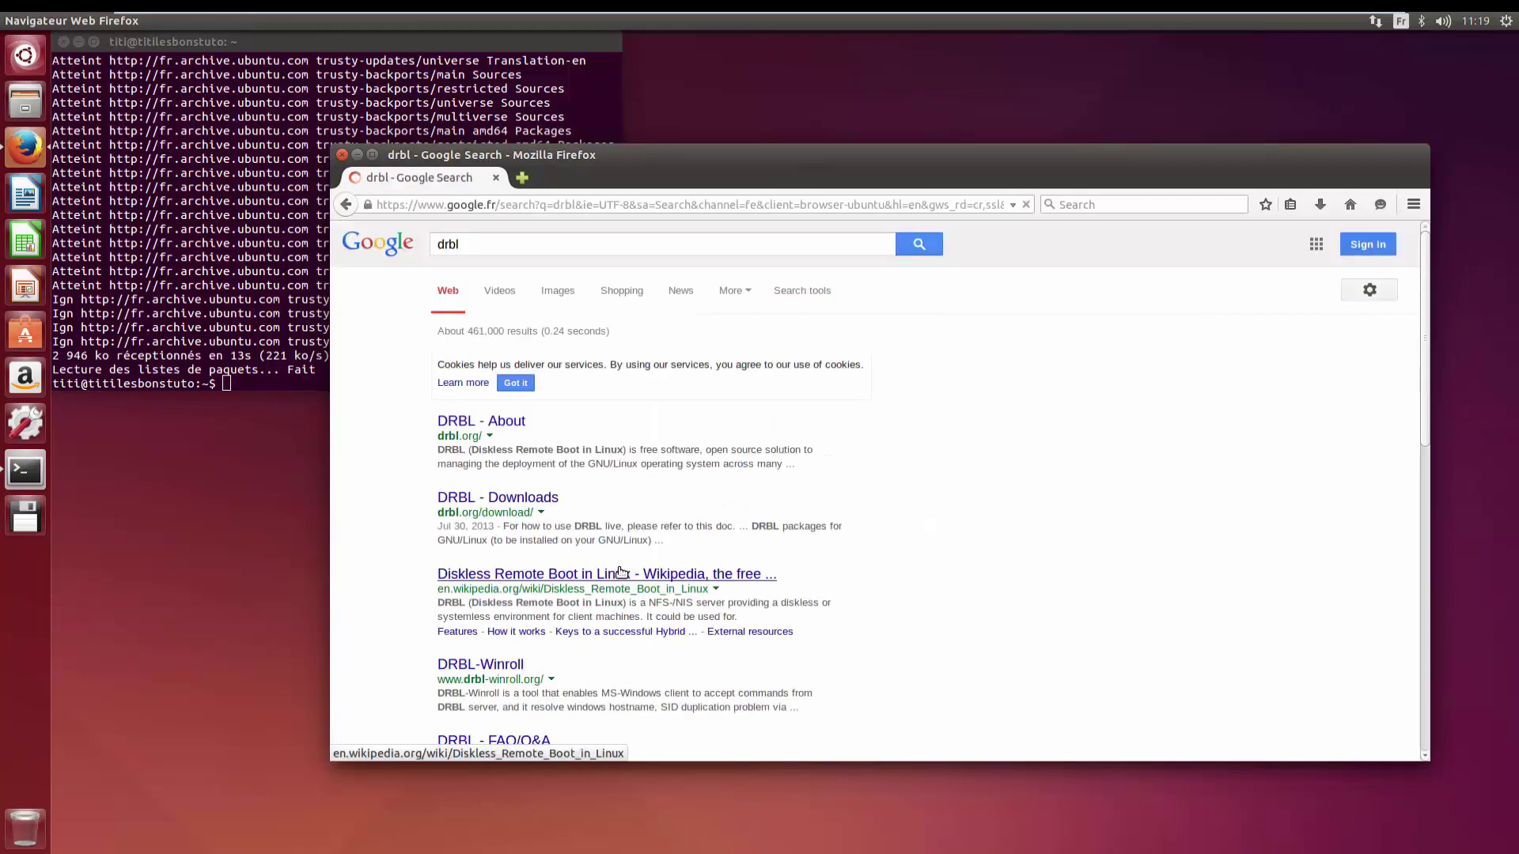
left_click(514, 497)
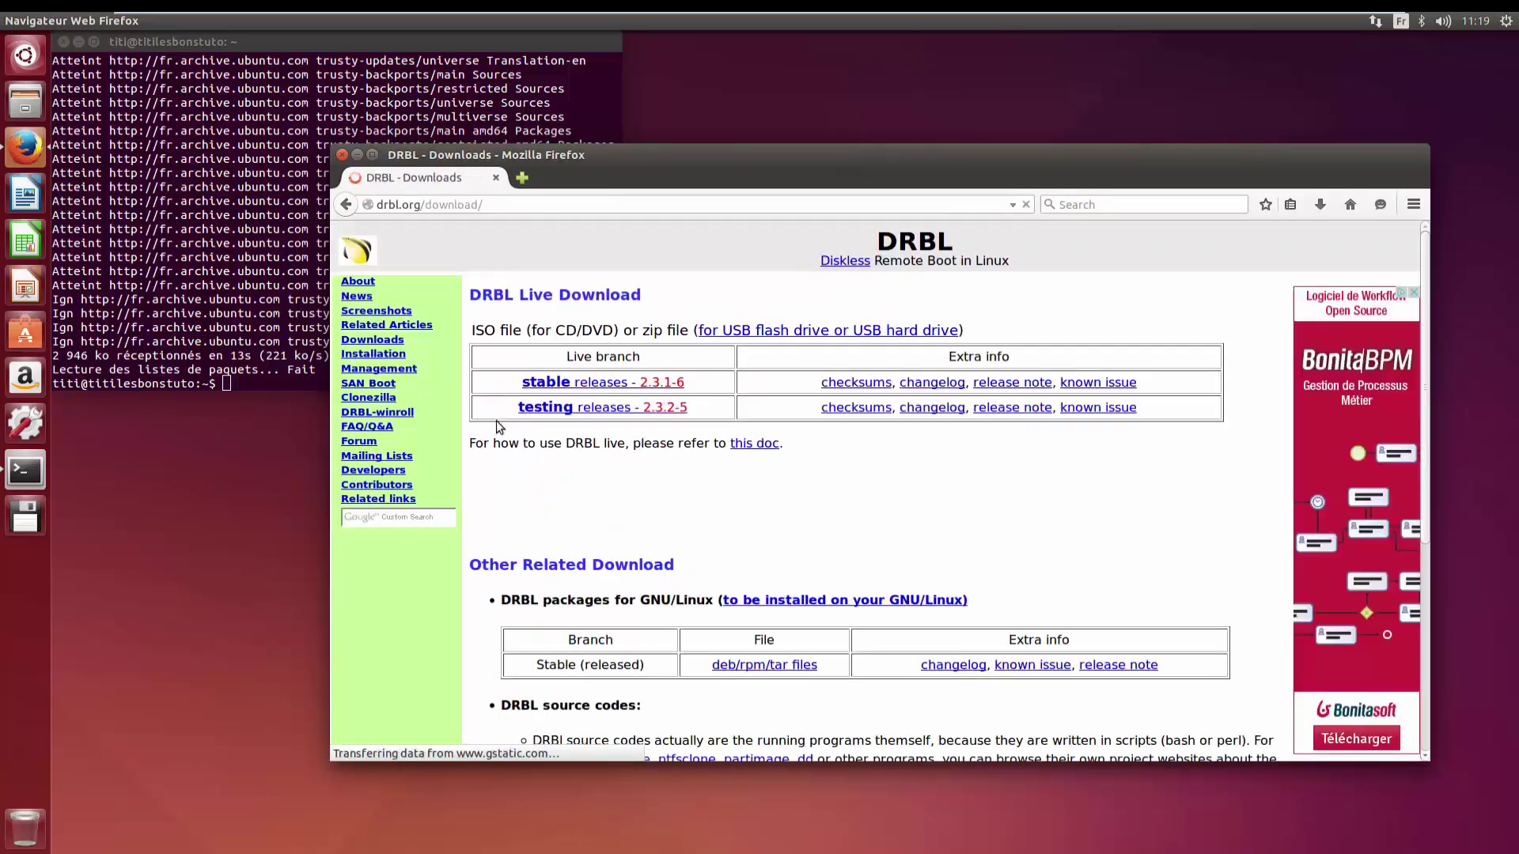
Step: Go to the DRBL Installation page and open the guide "Install the required packages on server"
scroll(630, 461, "down", 2)
scroll(379, 352, "up", 2)
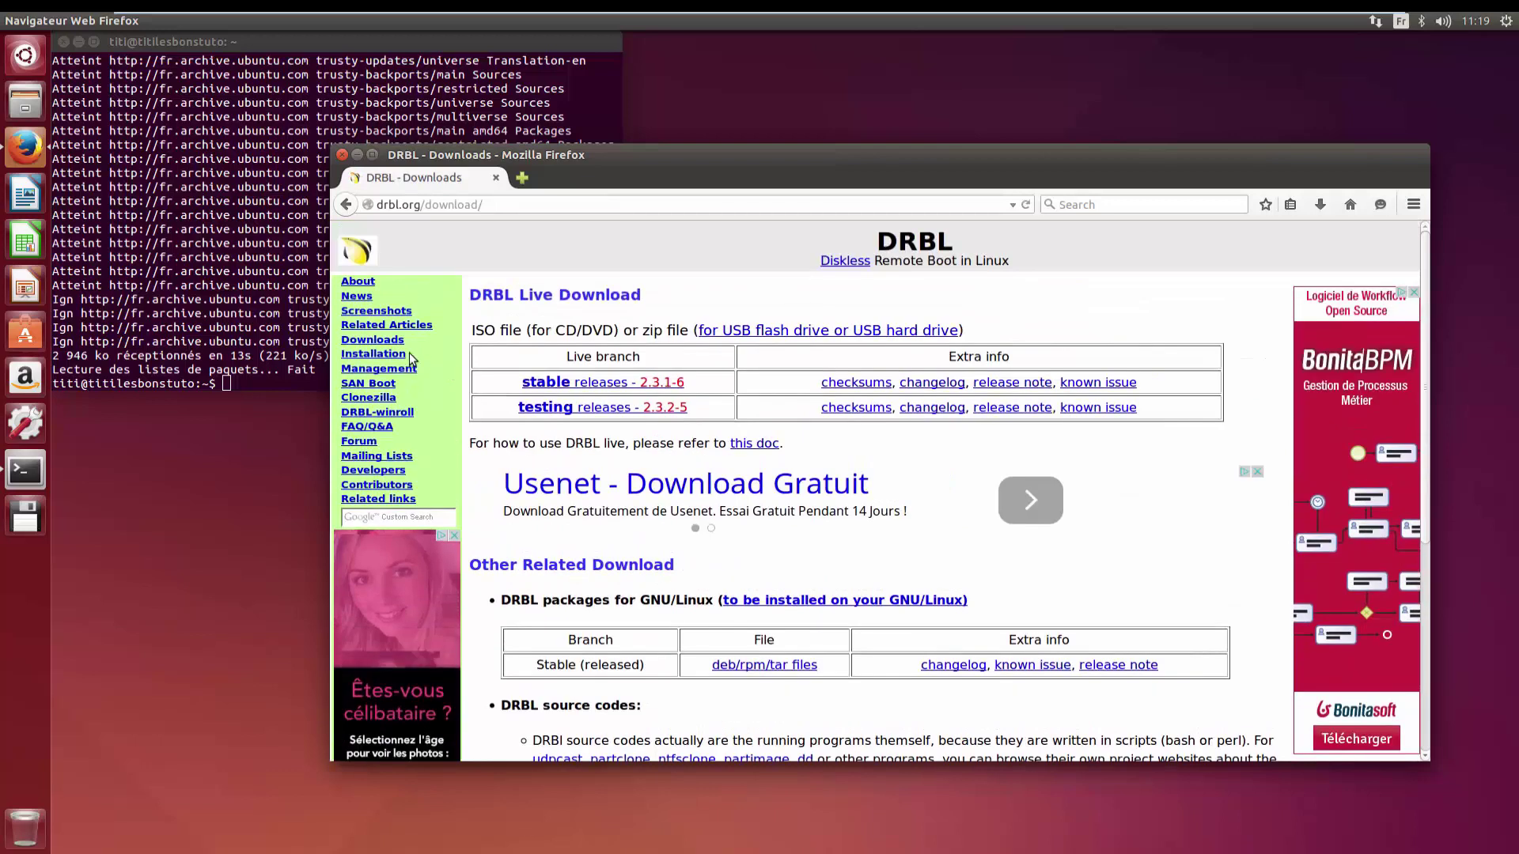
left_click(380, 353)
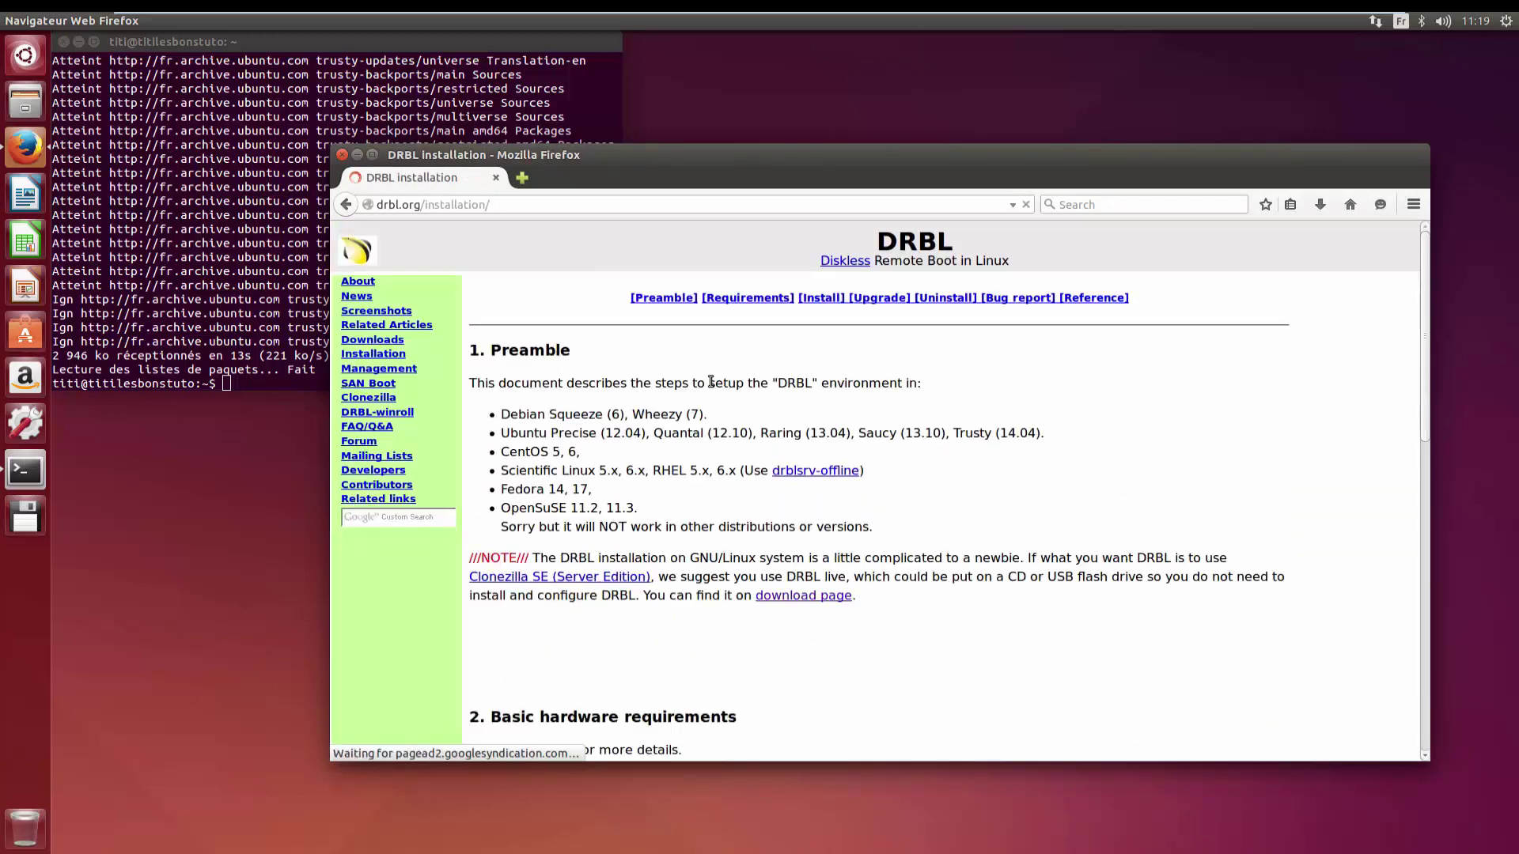
scroll(711, 380, "down", 6)
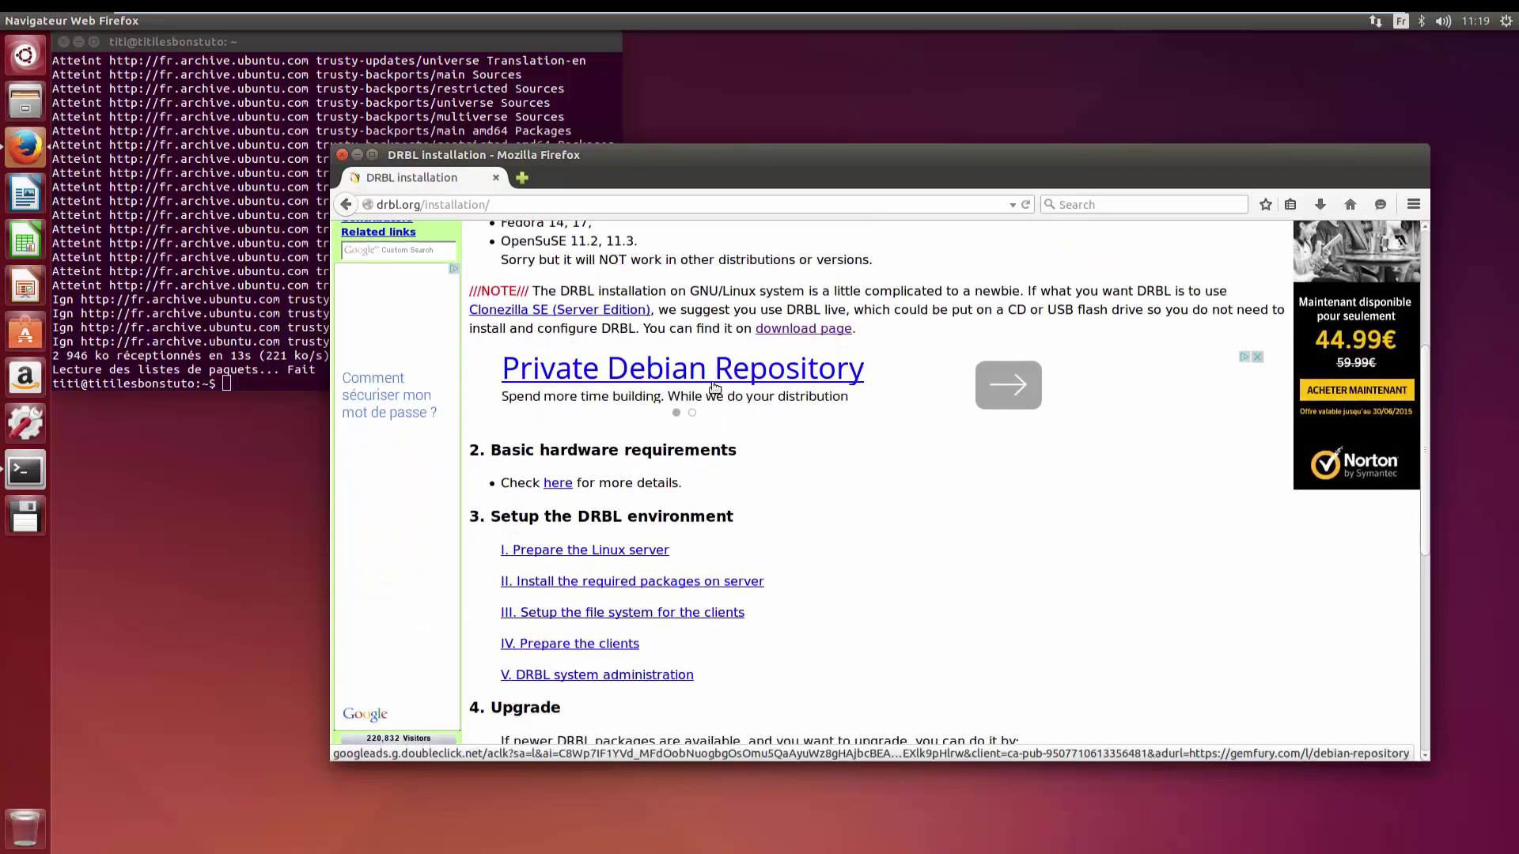
left_click(600, 583)
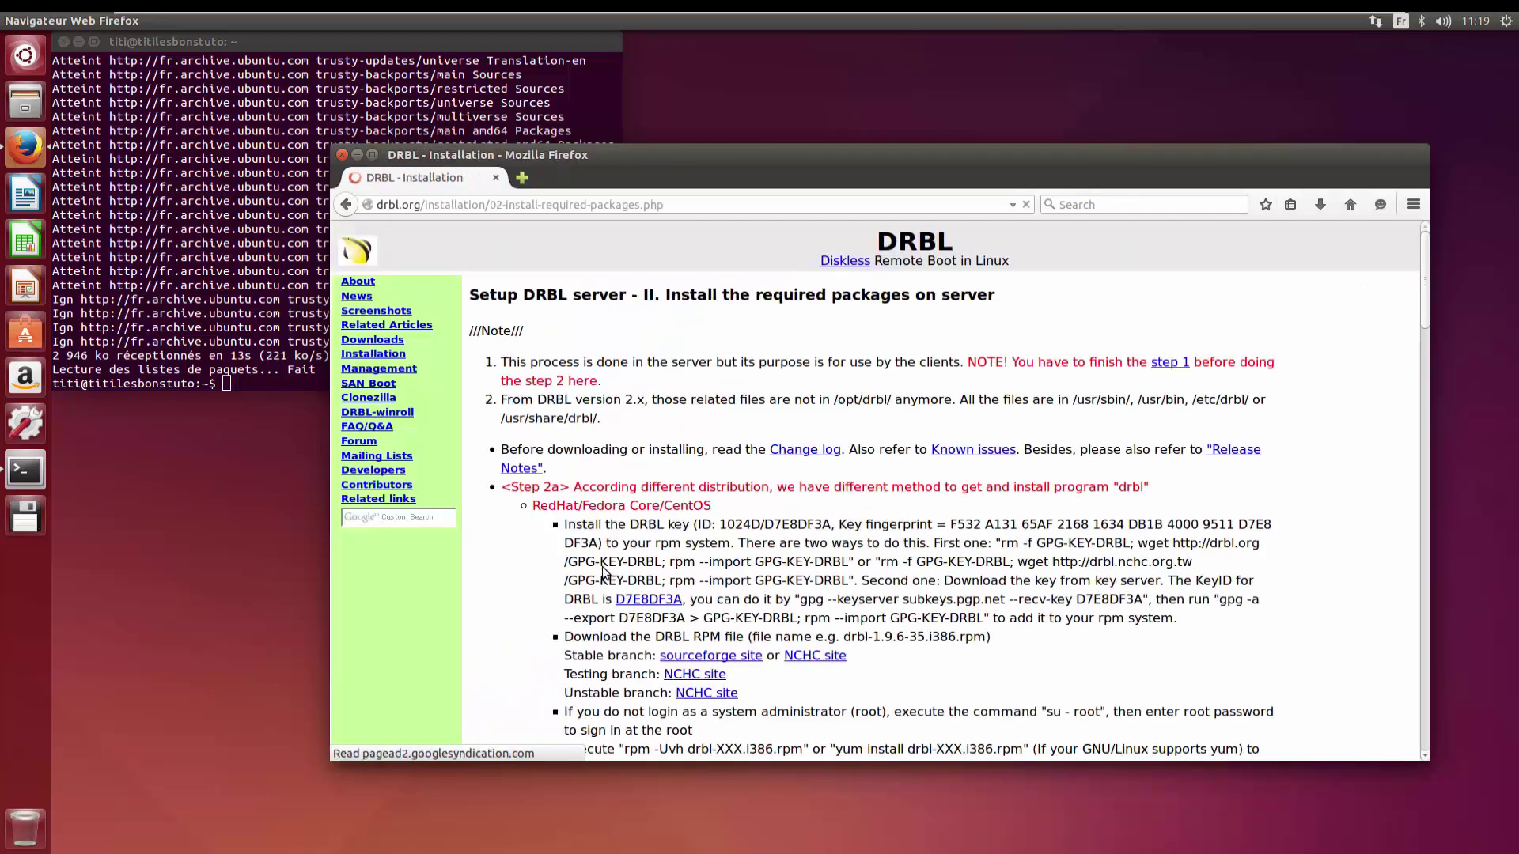
scroll(601, 447, "down", 3)
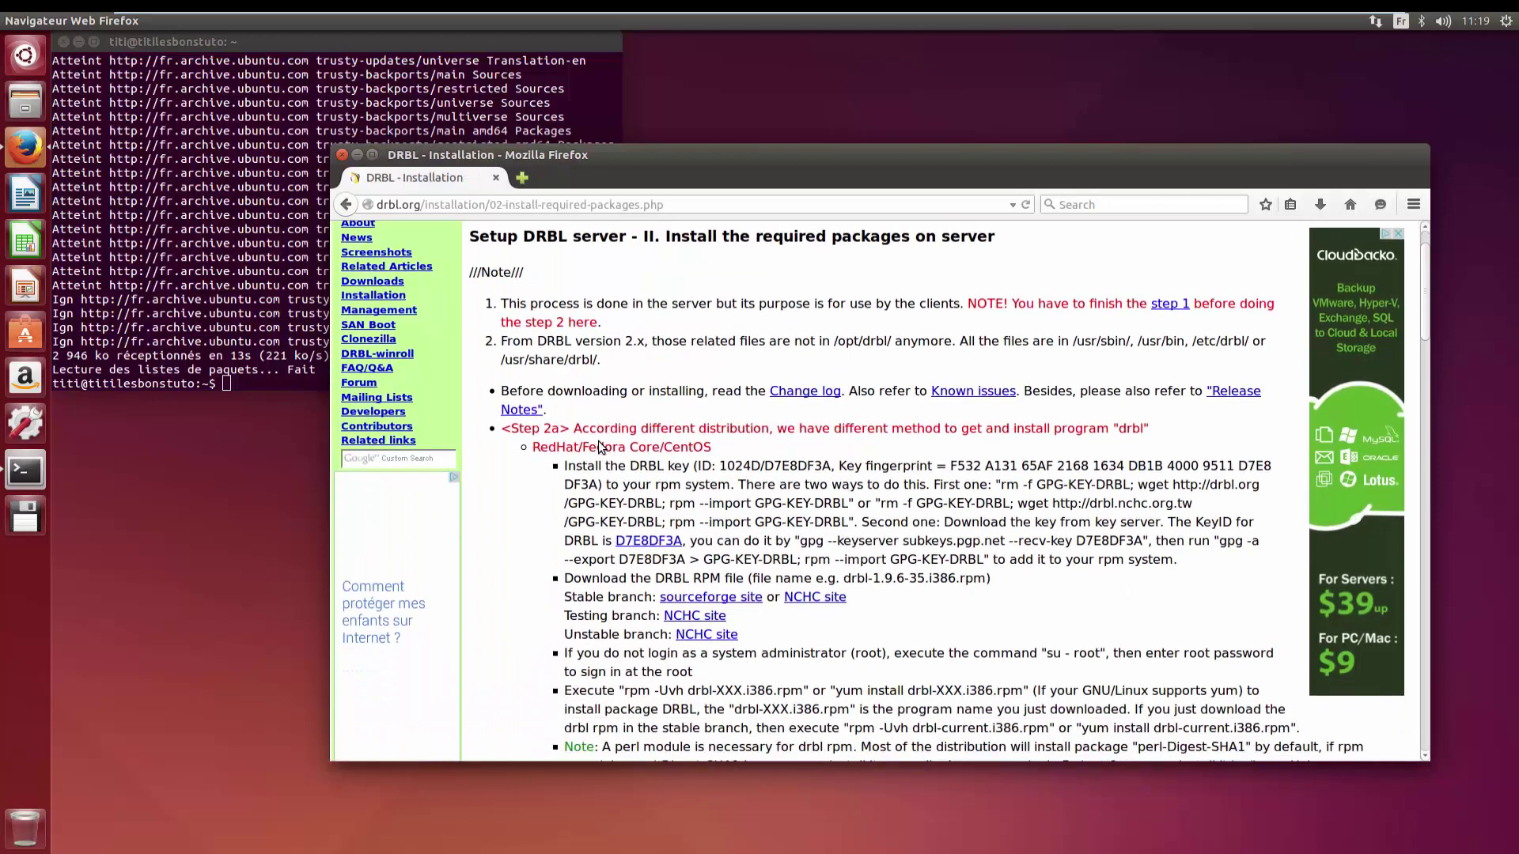
scroll(600, 447, "up", 2)
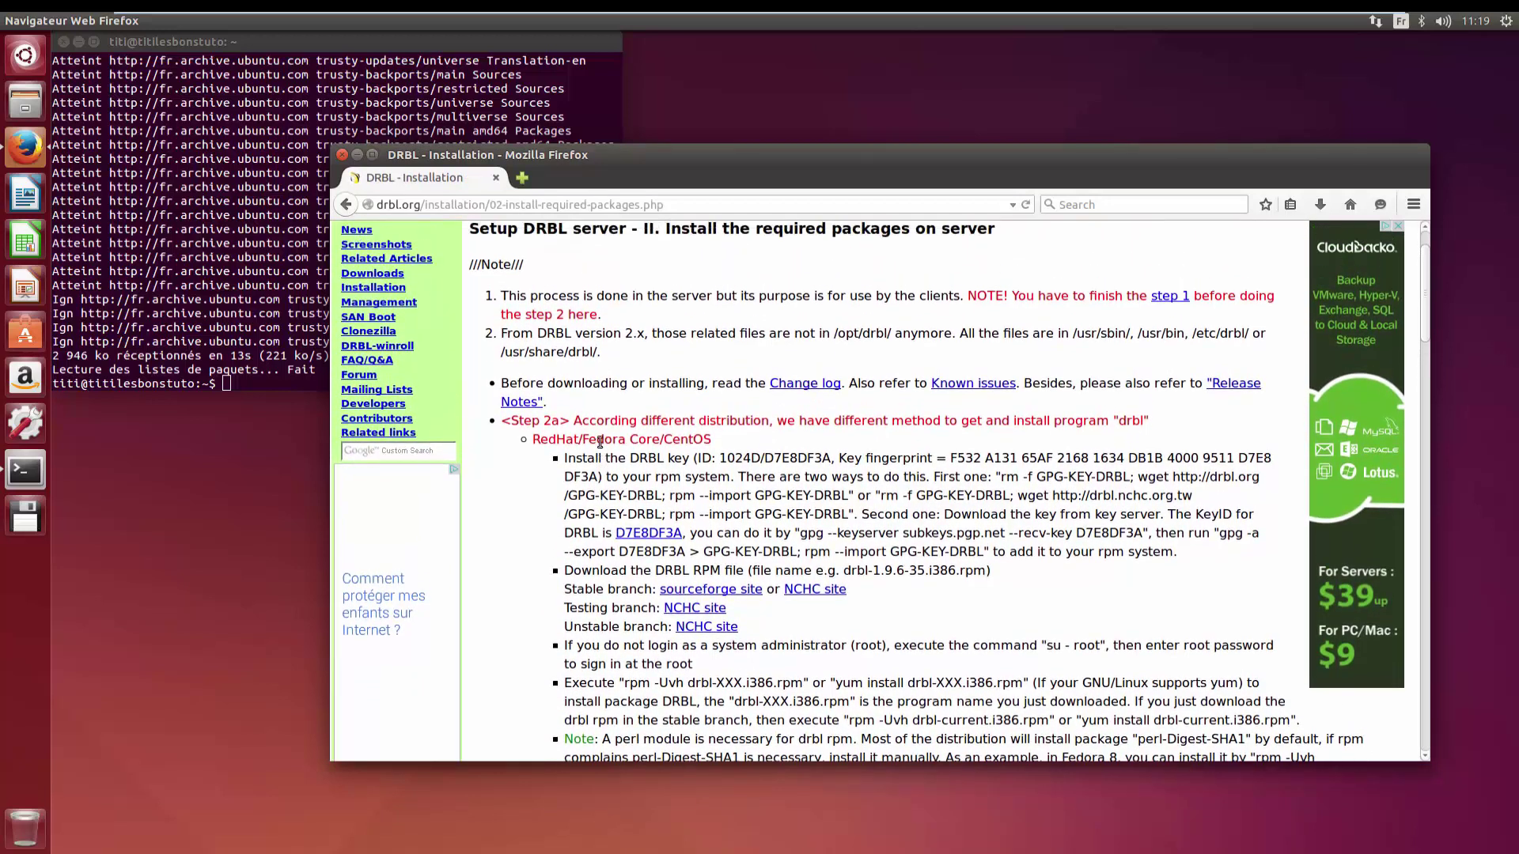
scroll(599, 443, "down", 6)
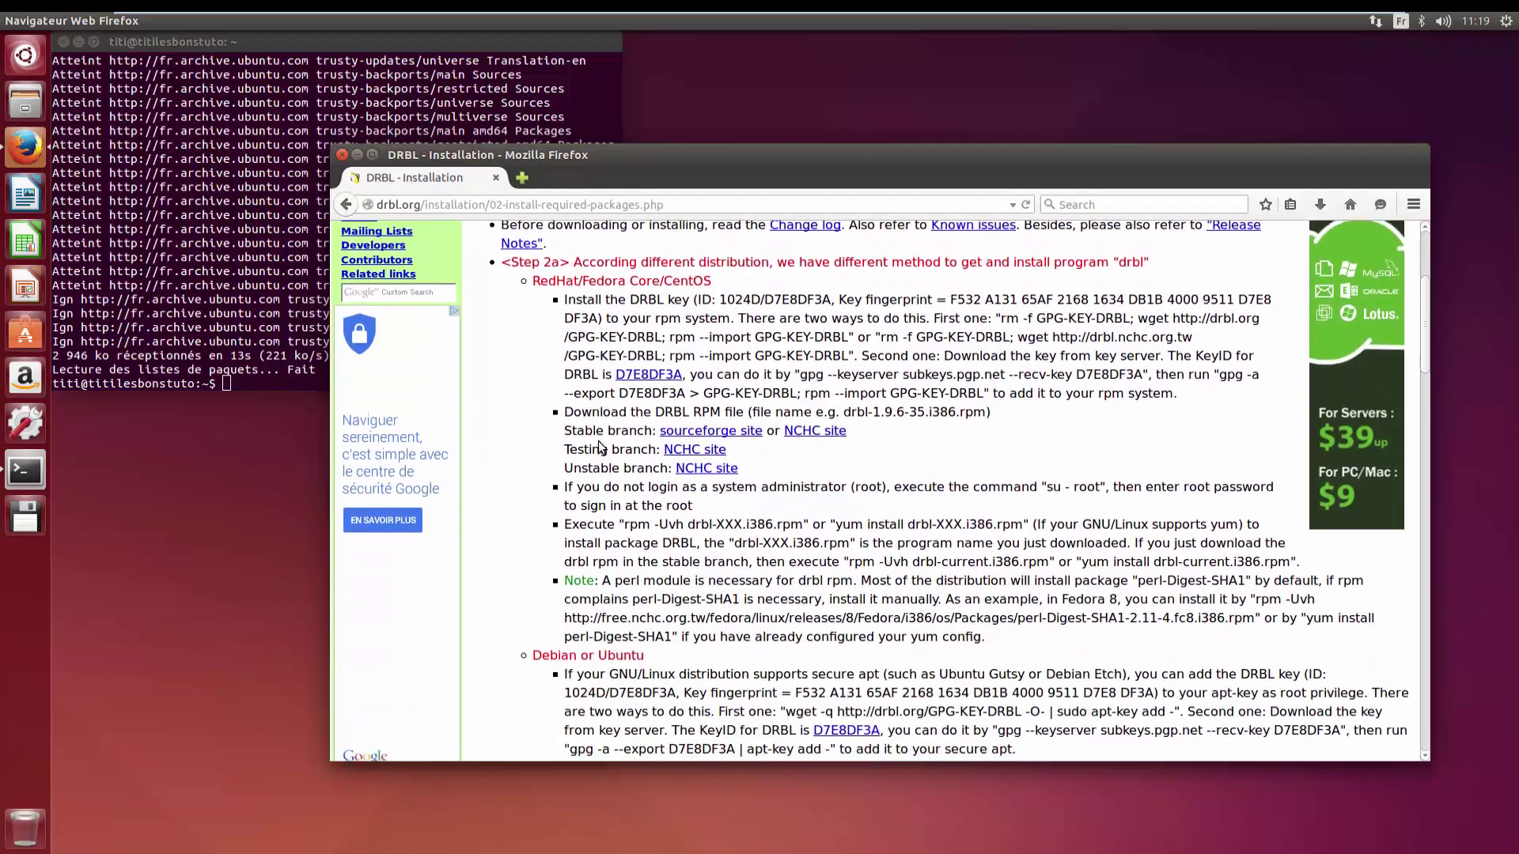
scroll(592, 584, "down", 6)
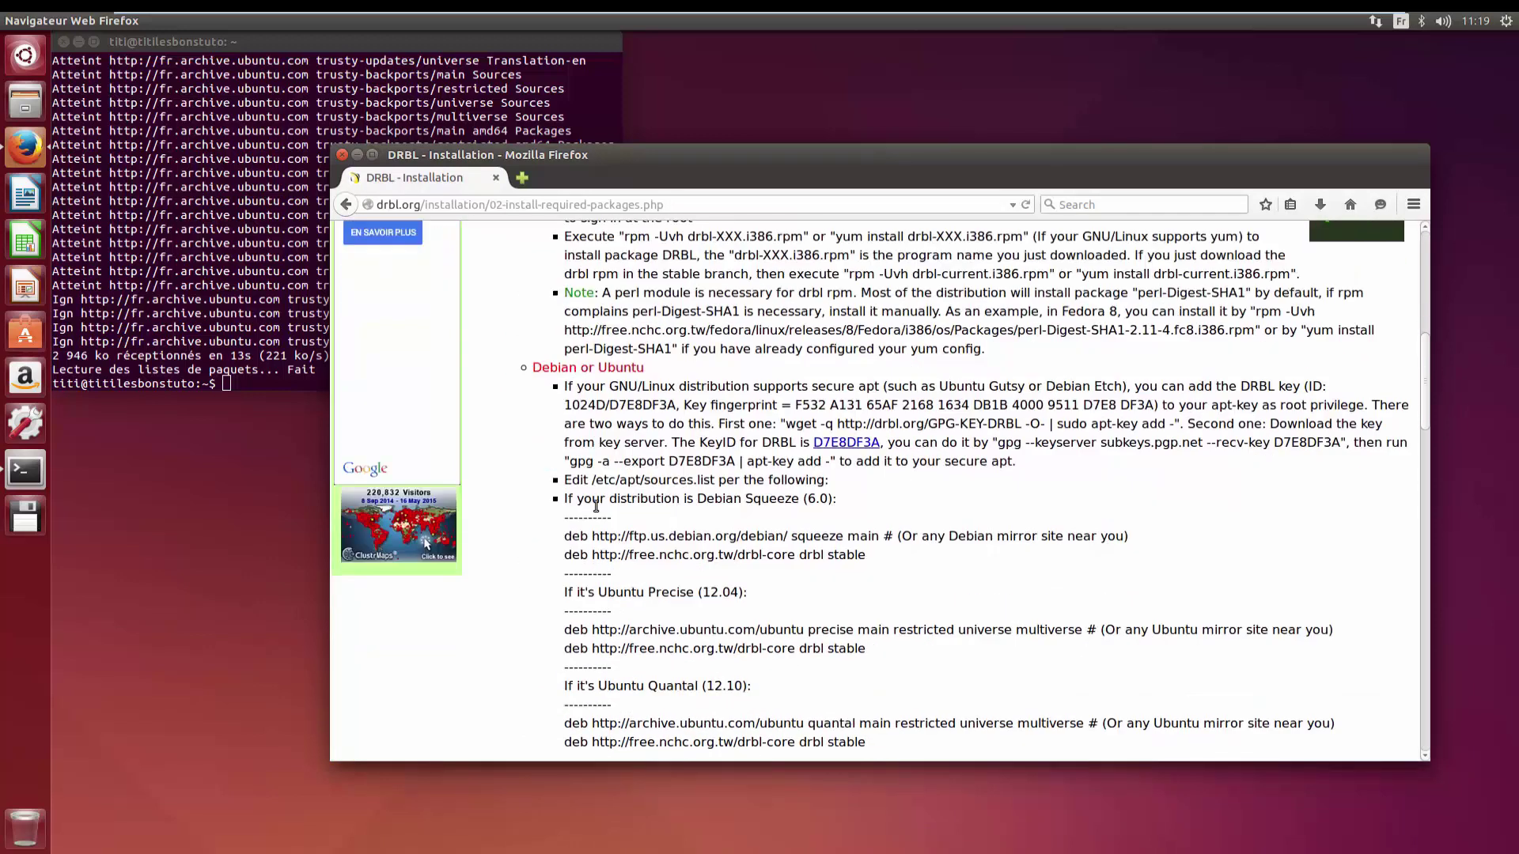
scroll(595, 506, "down", 1)
scroll(598, 395, "up", 1)
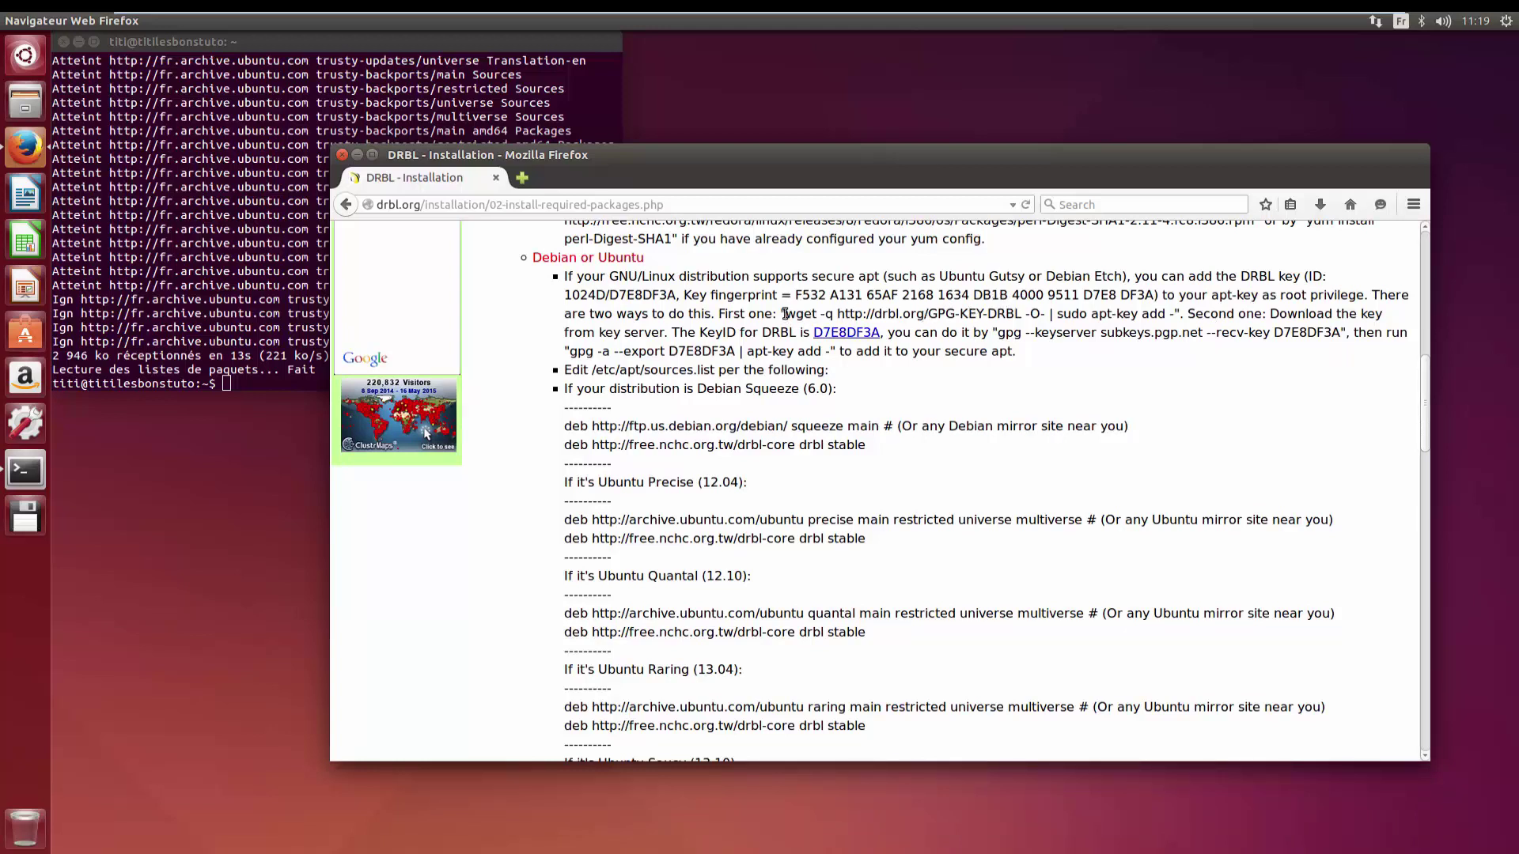
left_click_drag(786, 314, 1177, 314)
key("super+c")
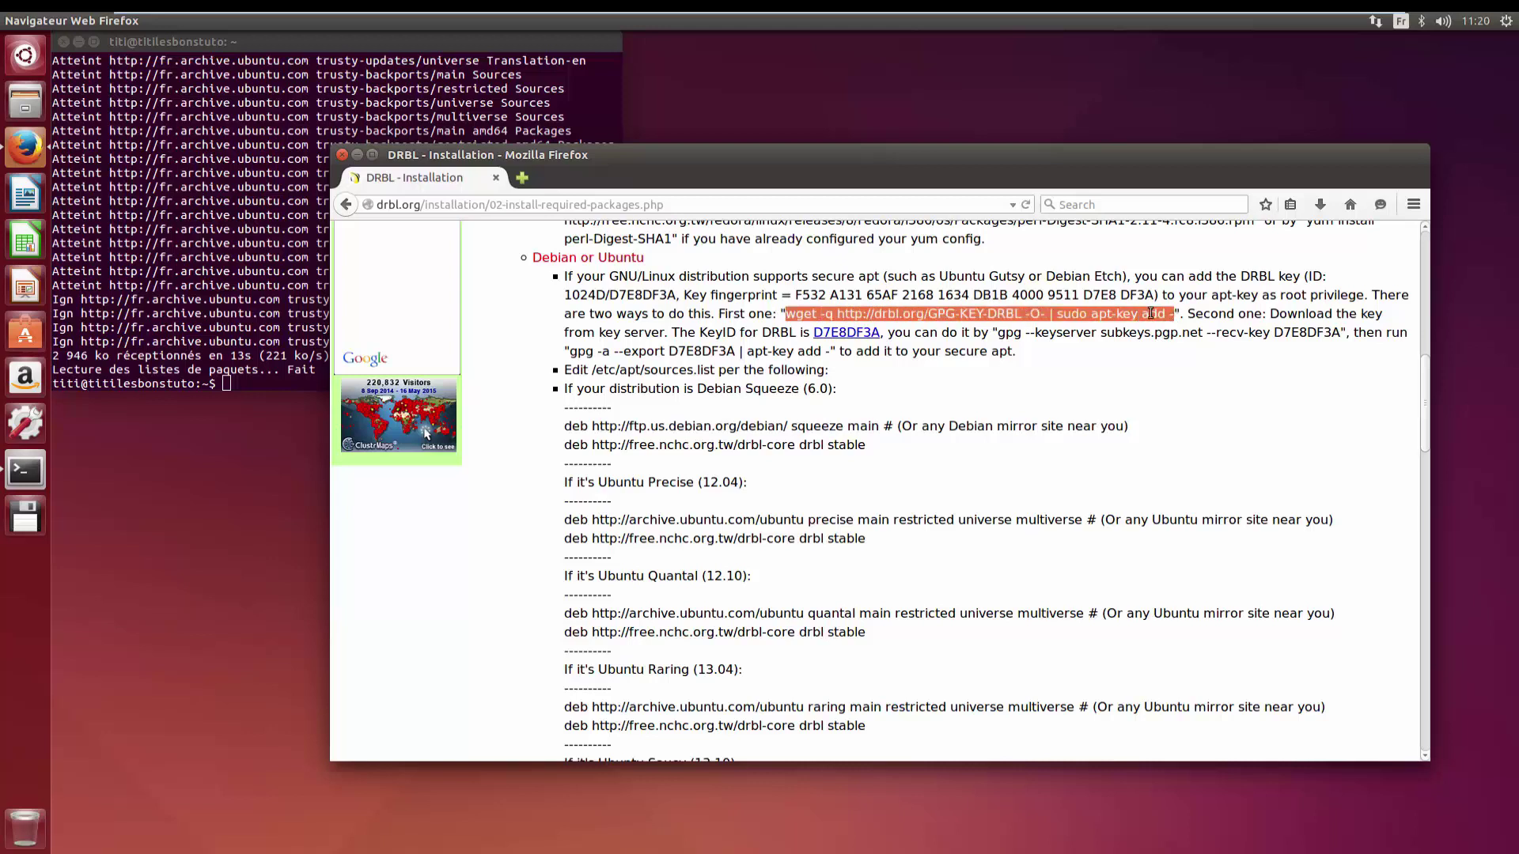
right_click(1147, 326)
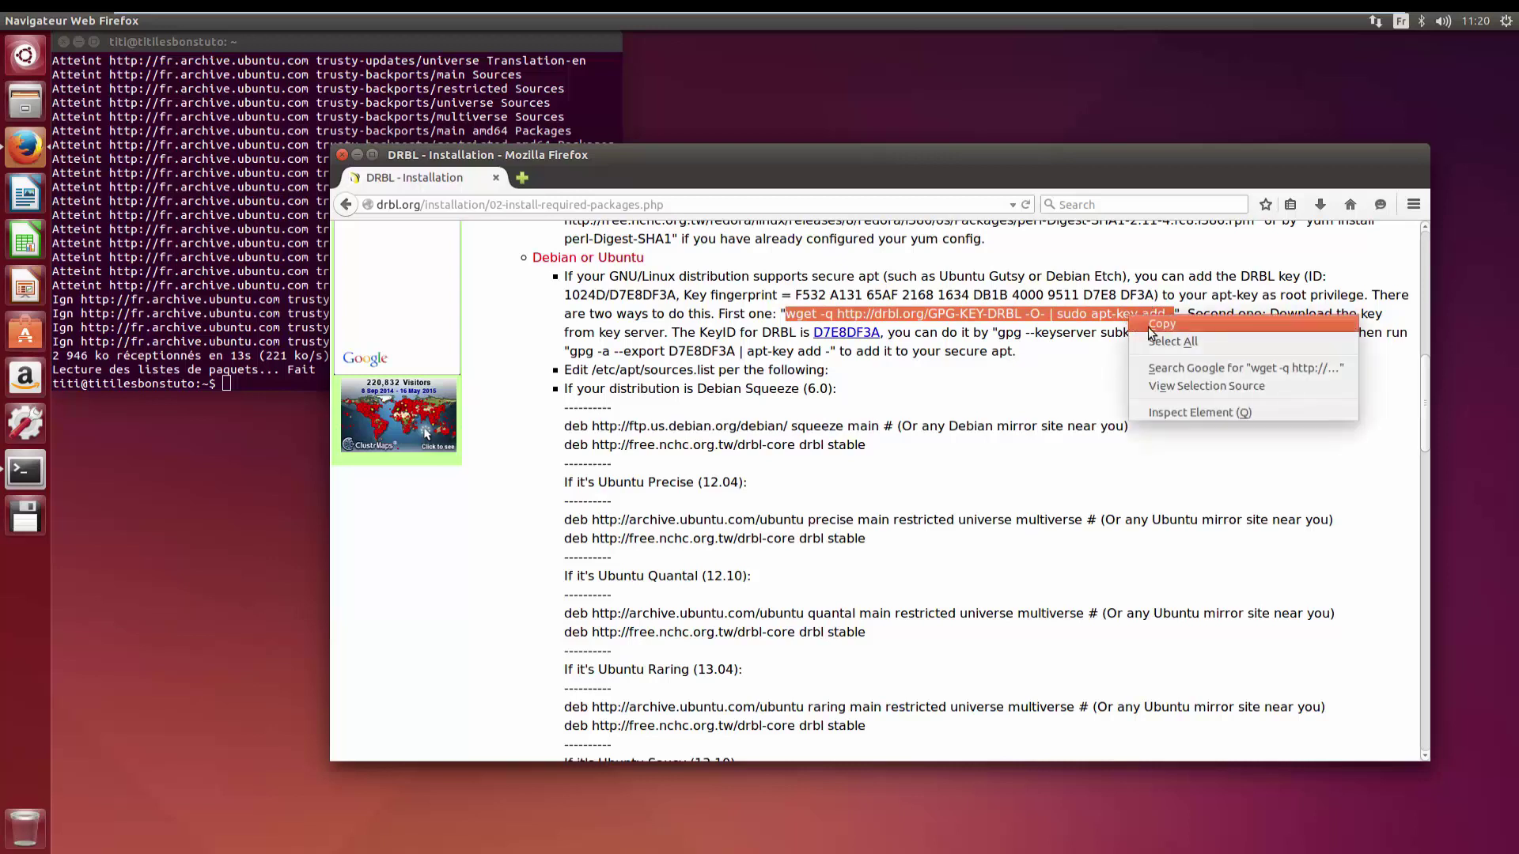
left_click(1148, 328)
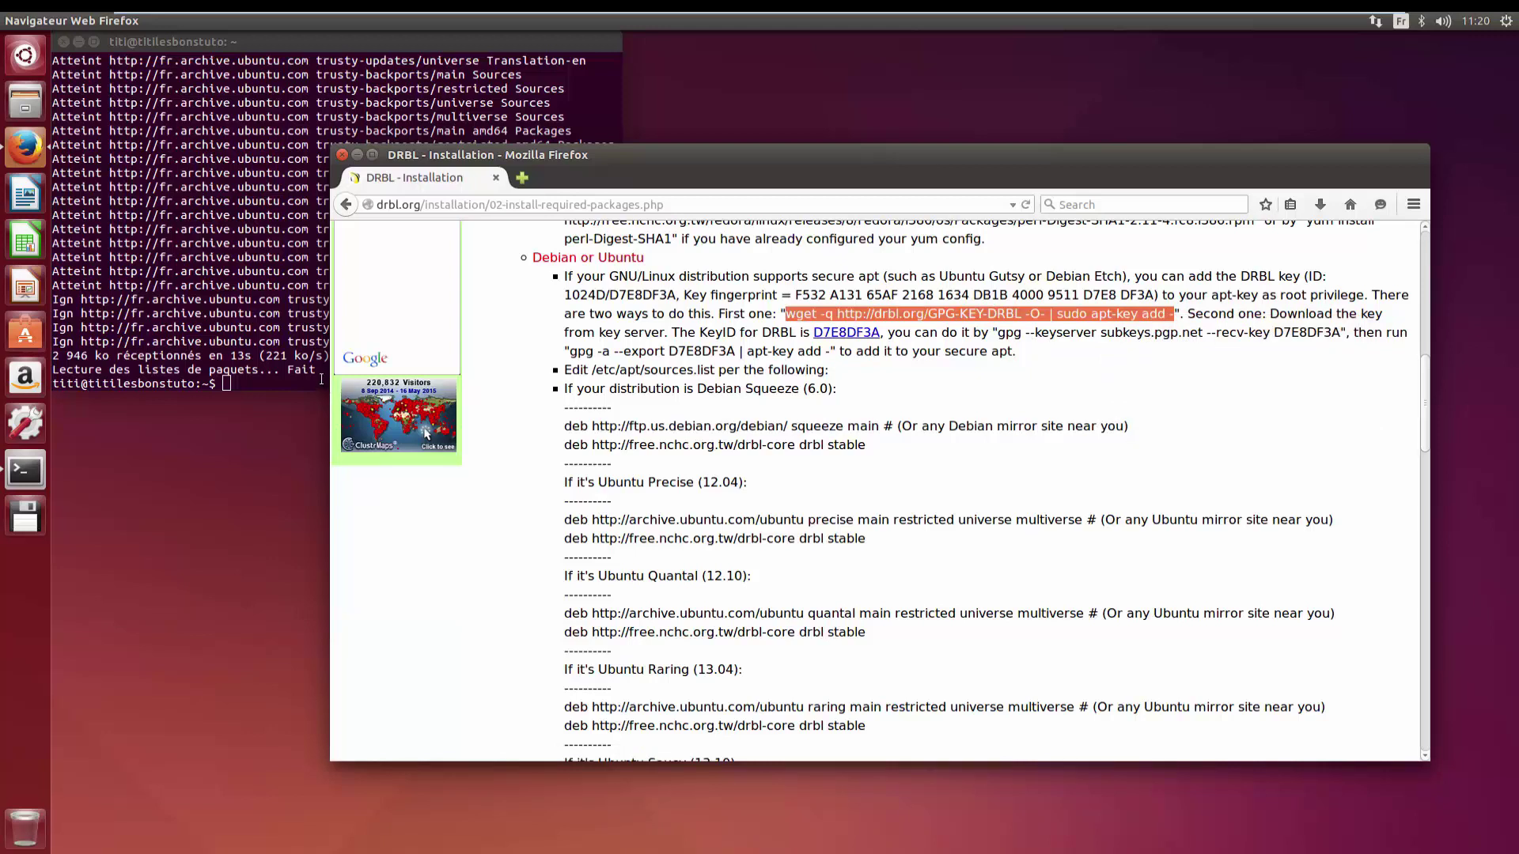
left_click(272, 329)
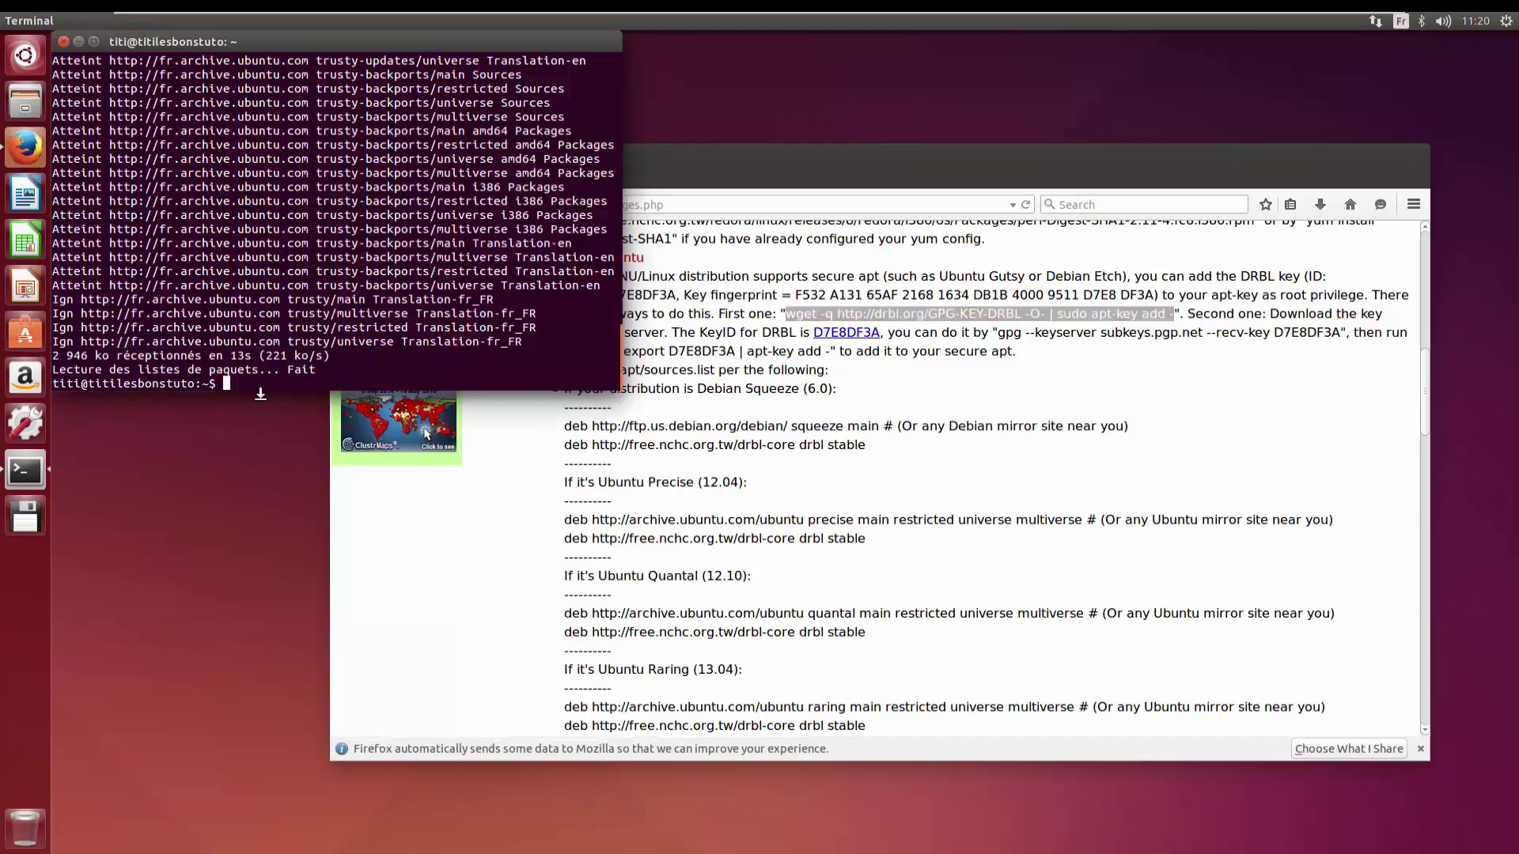
right_click(268, 381)
left_click(307, 475)
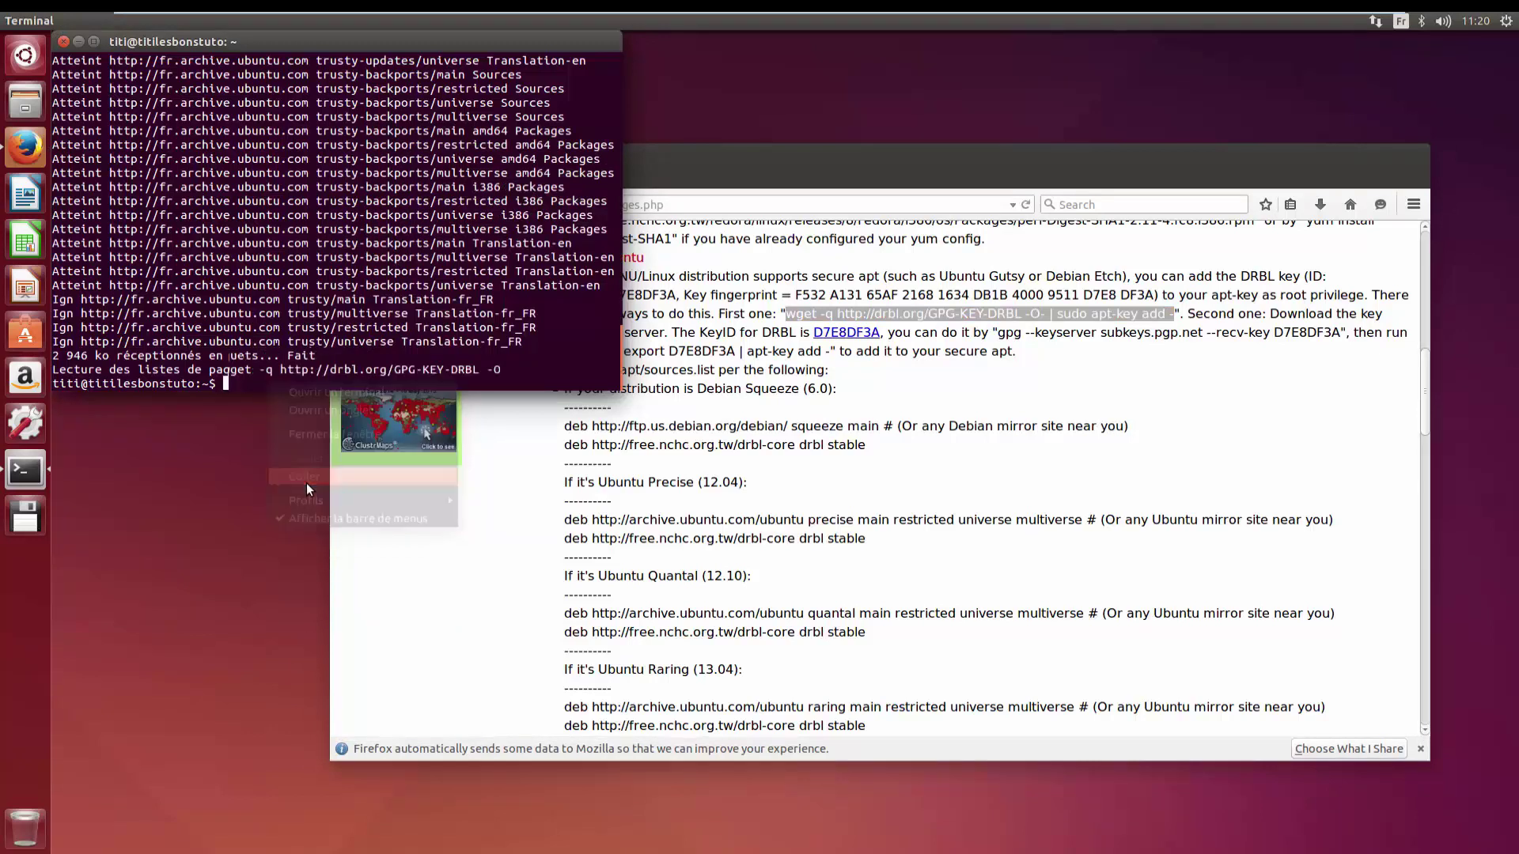
key("Return")
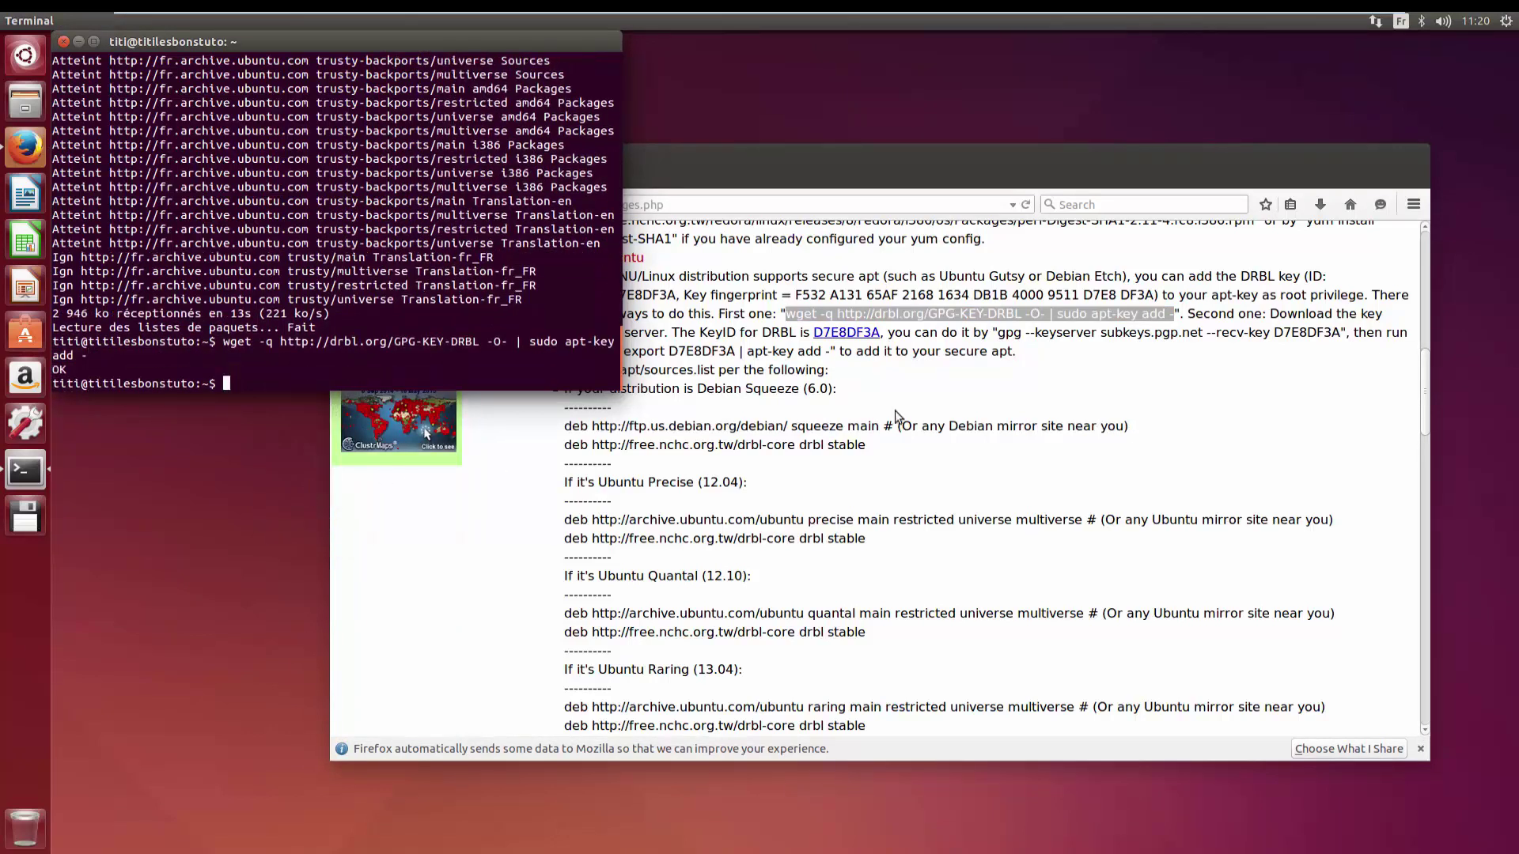
Step: Copy "gpg --keyserver subkeys.pgp.net --recv-key D7E8DF3A" from the Firefox guide and run it in the terminal
left_click(1260, 363)
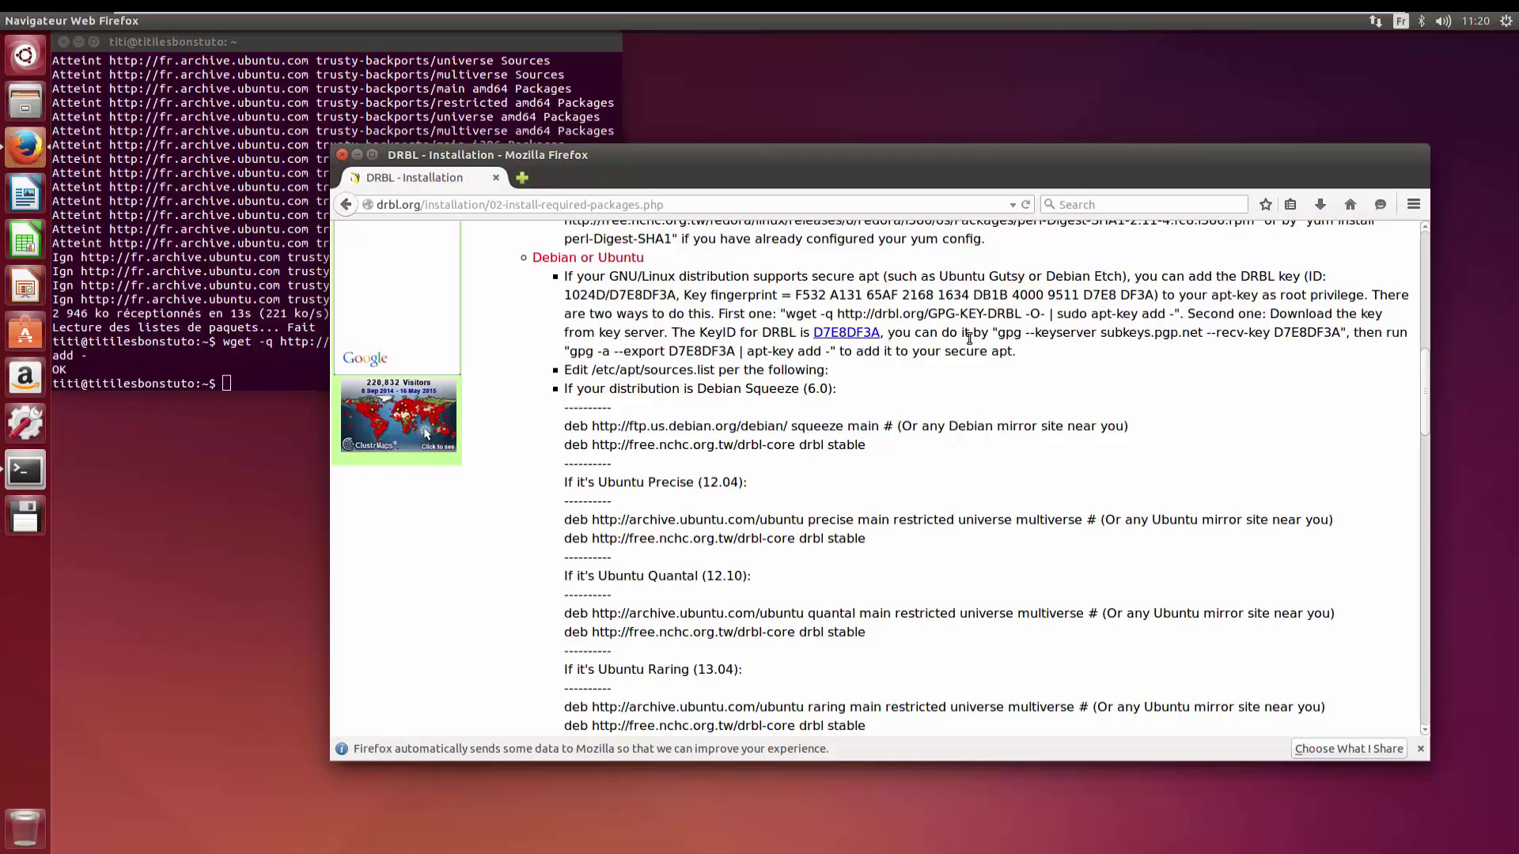
left_click_drag(998, 334, 1329, 339)
right_click(1329, 339)
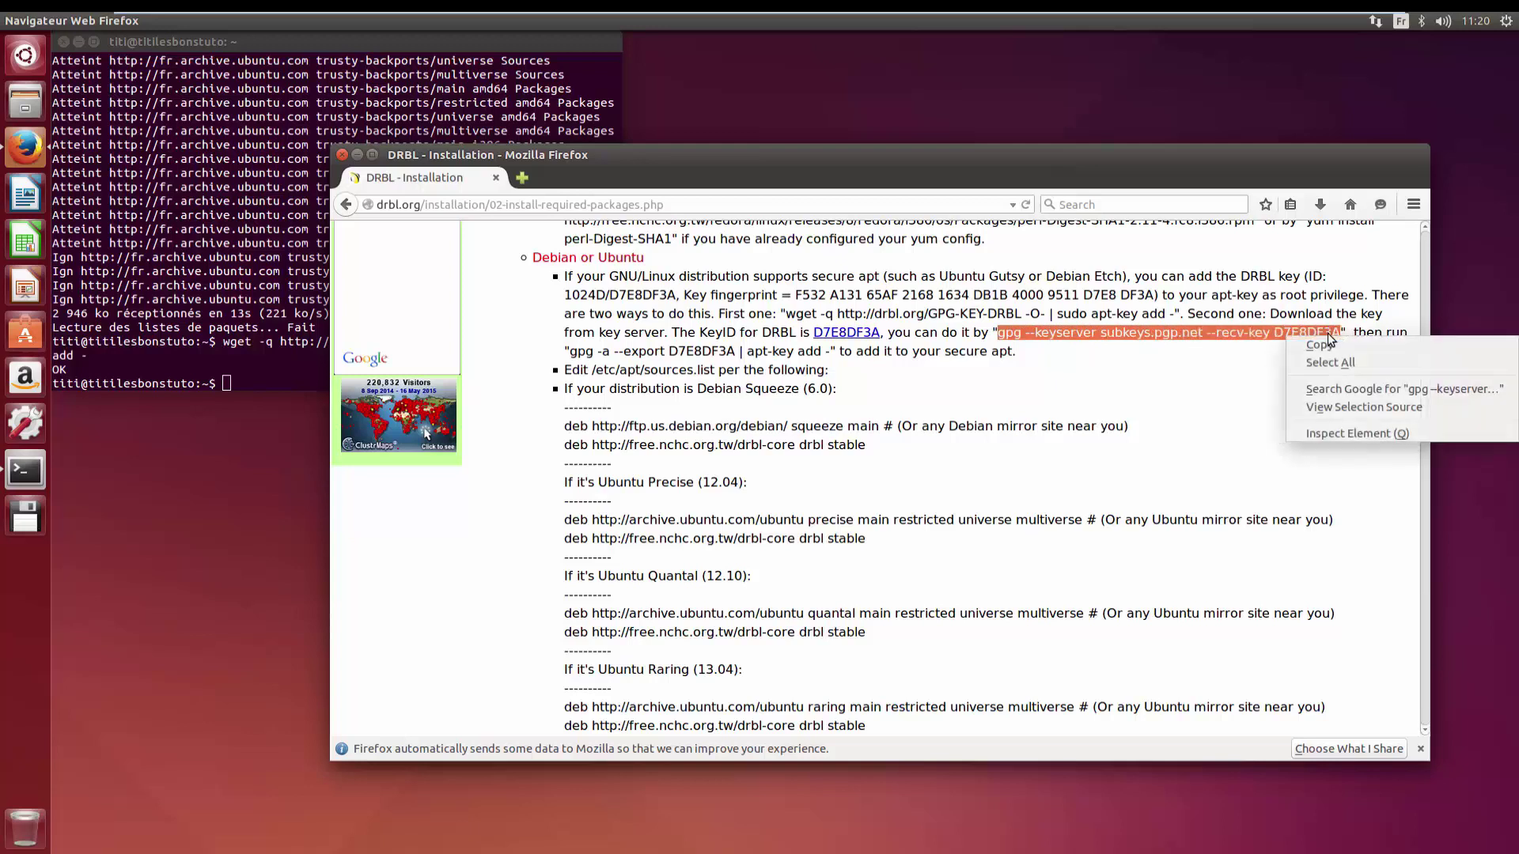
left_click(1321, 345)
left_click(257, 384)
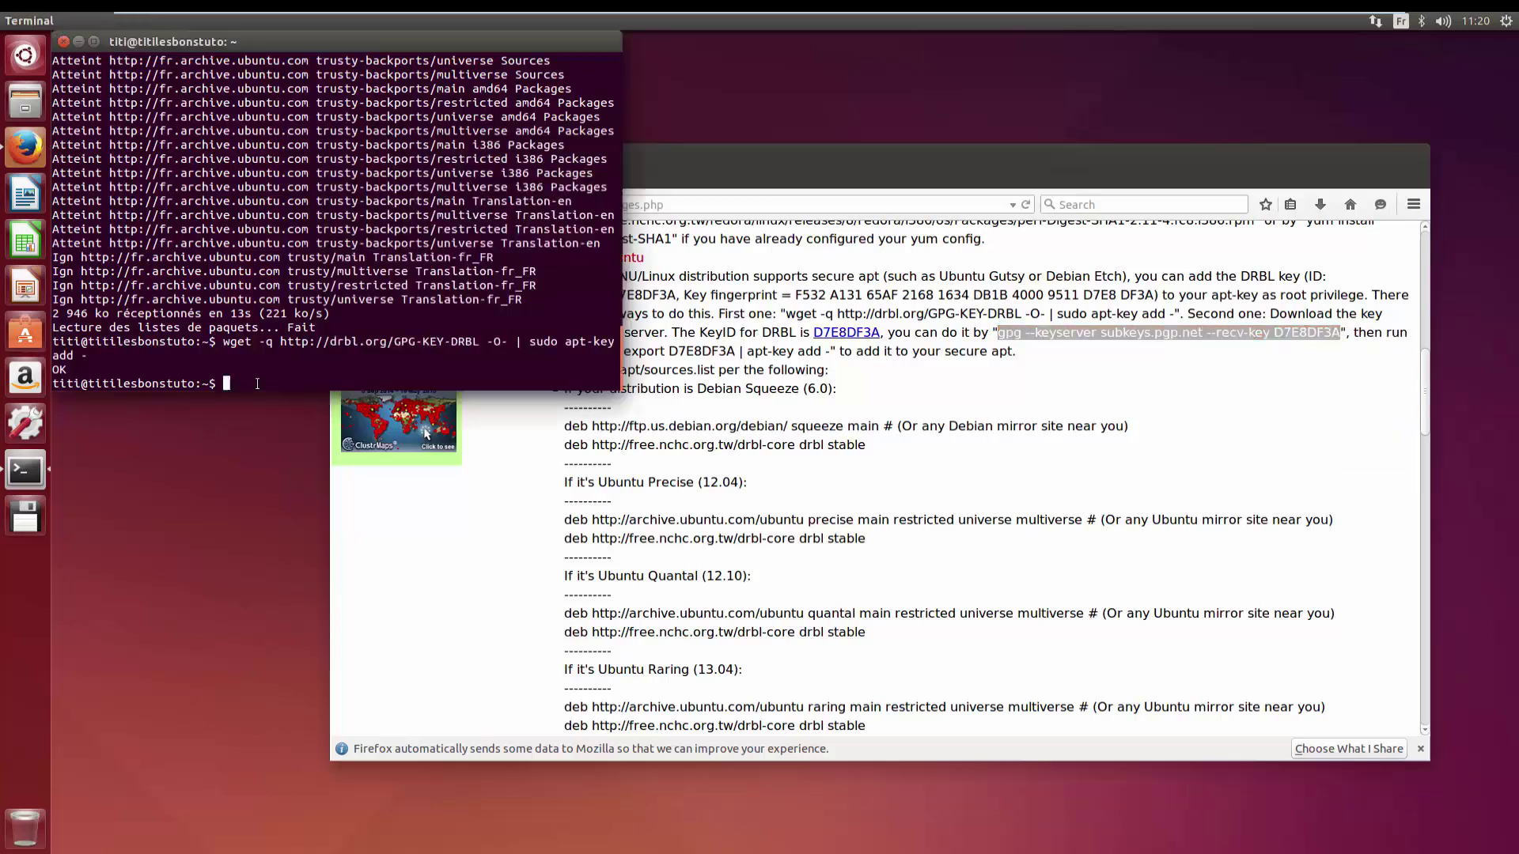
right_click(257, 384)
left_click(282, 476)
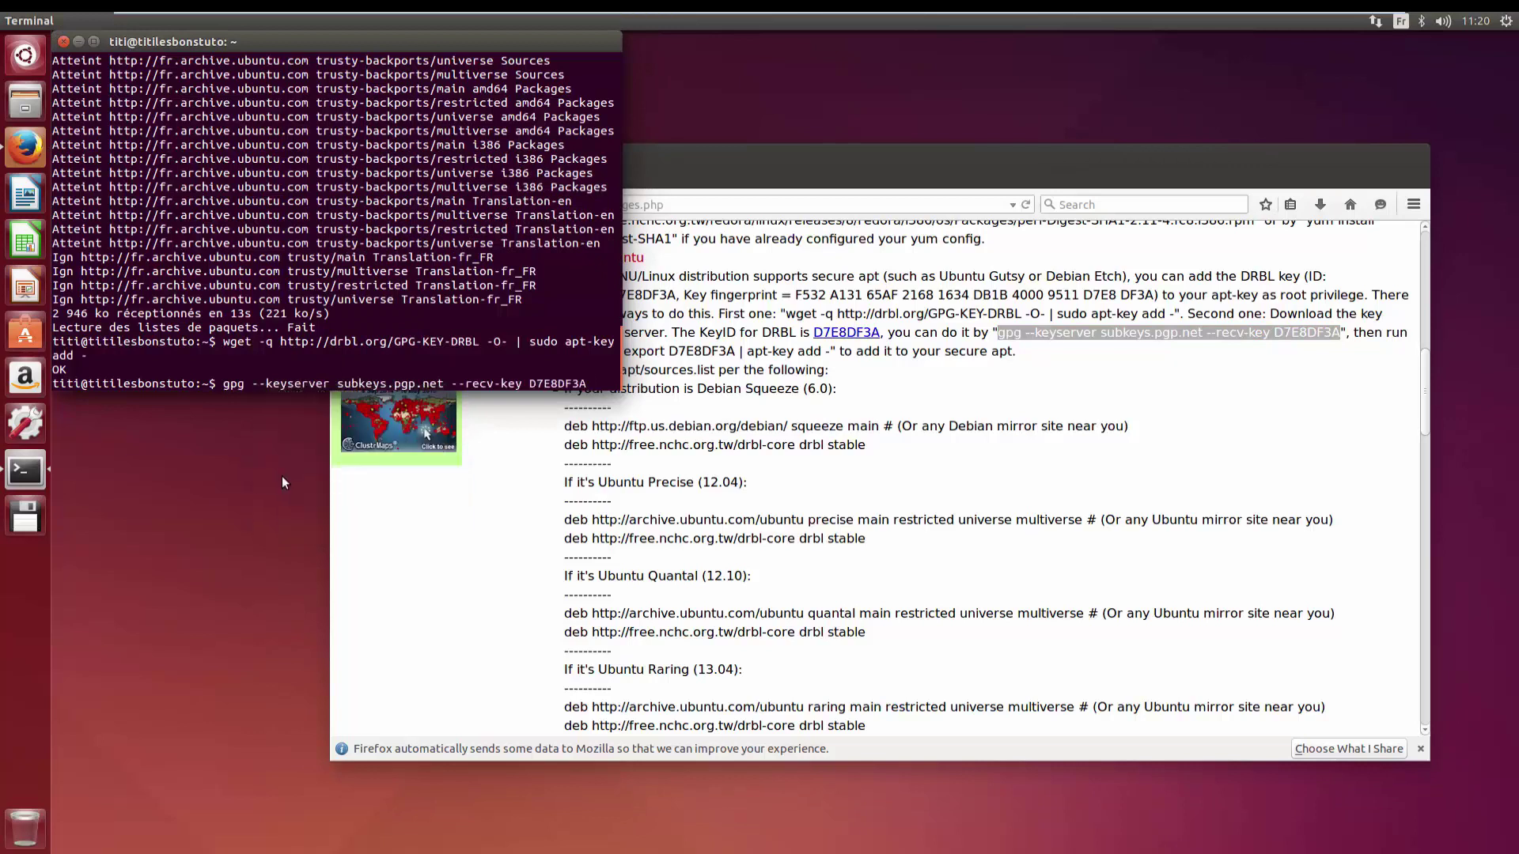
key("Return")
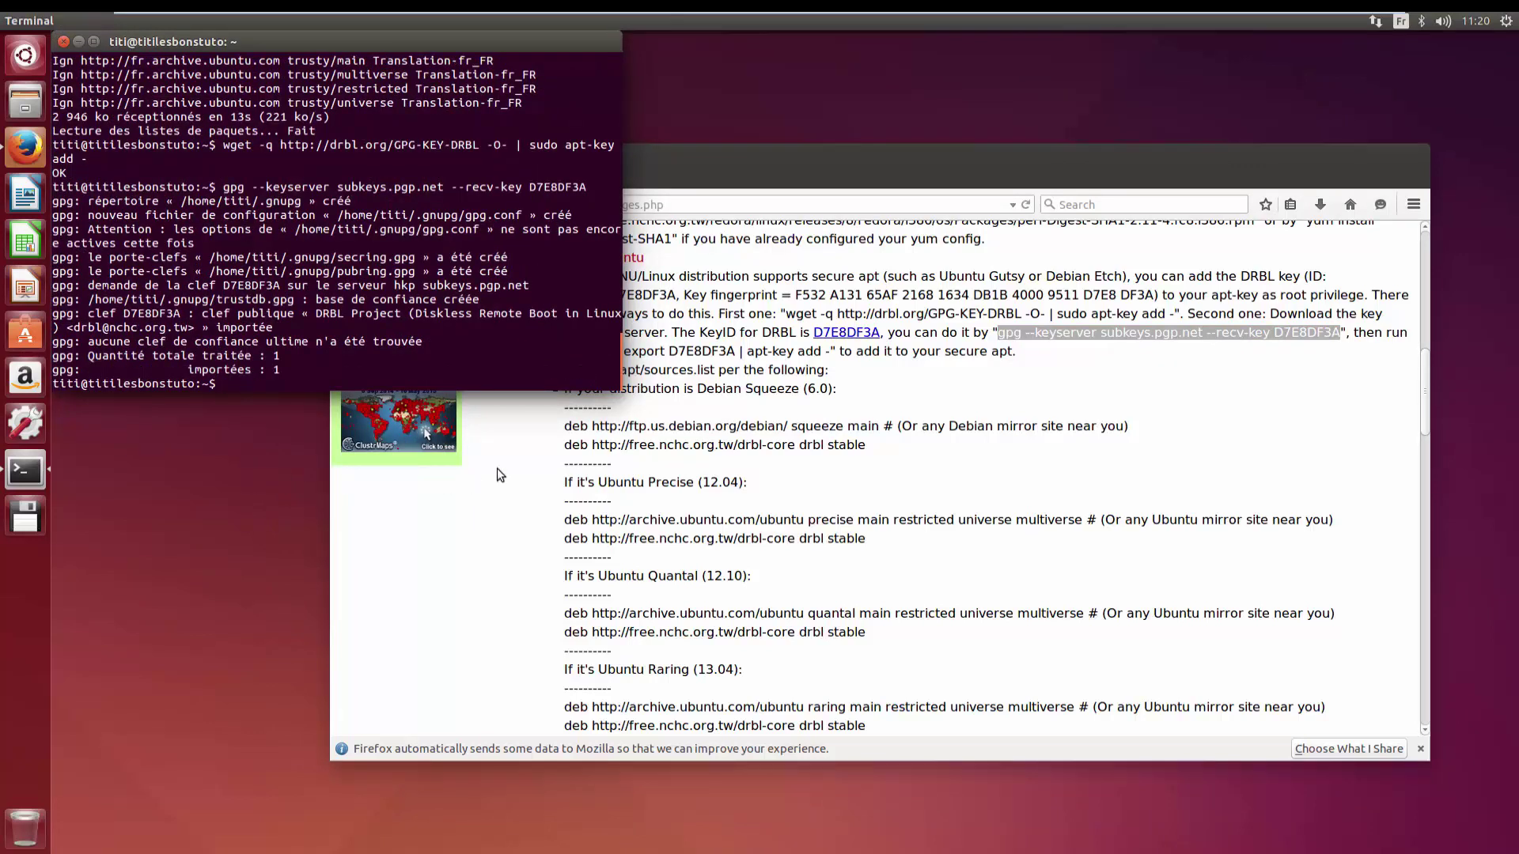
Step: Review the guide's sources.list instructions in Firefox, then open the file from the terminal with "sudo gedit /etc/apt/sources.list"
left_click(1032, 378)
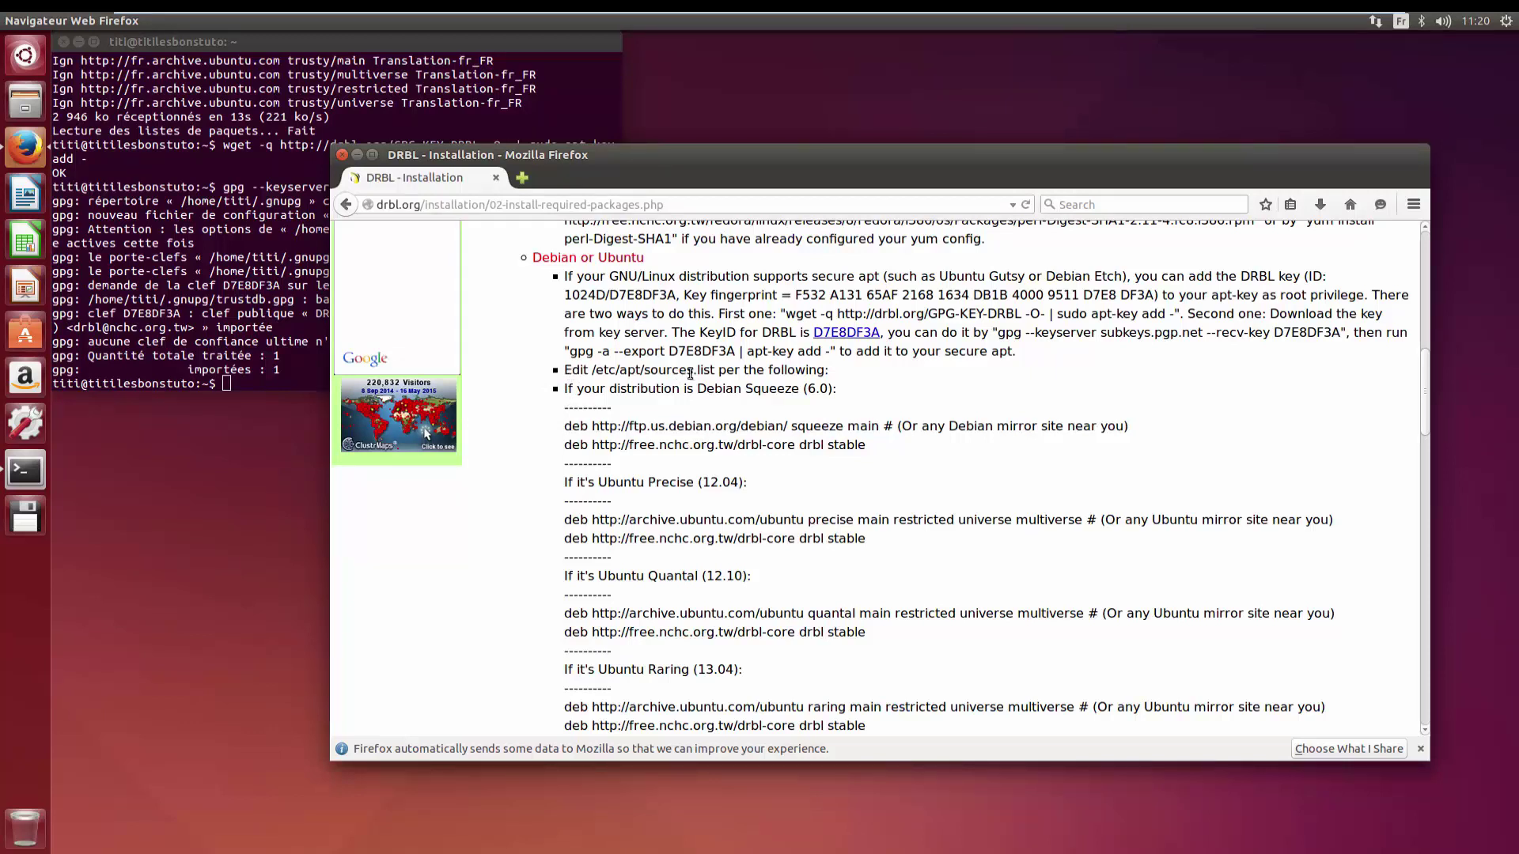
scroll(690, 378, "down", 5)
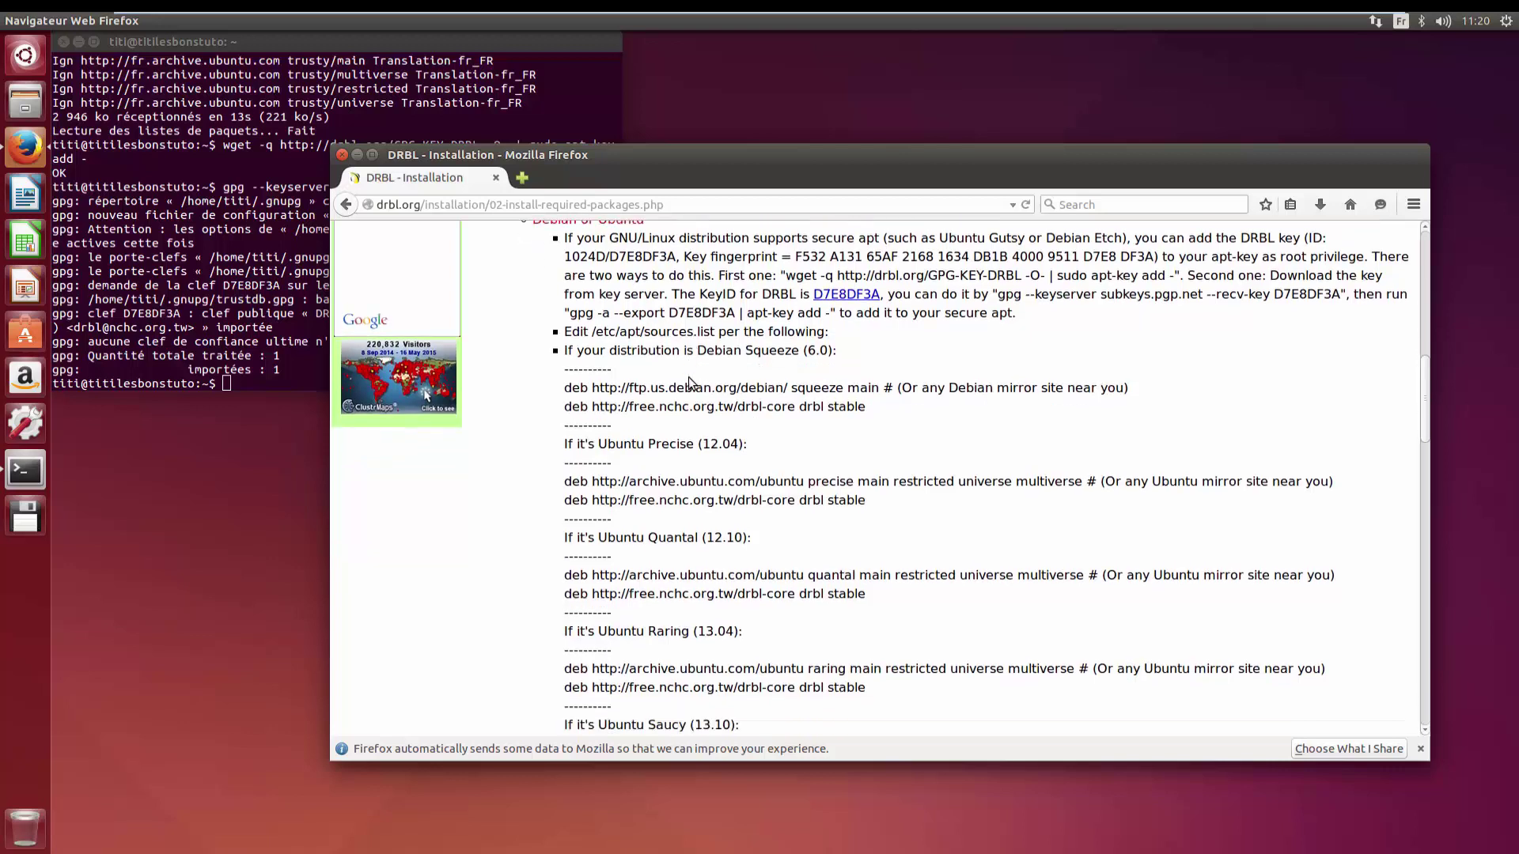
scroll(688, 378, "down", 3)
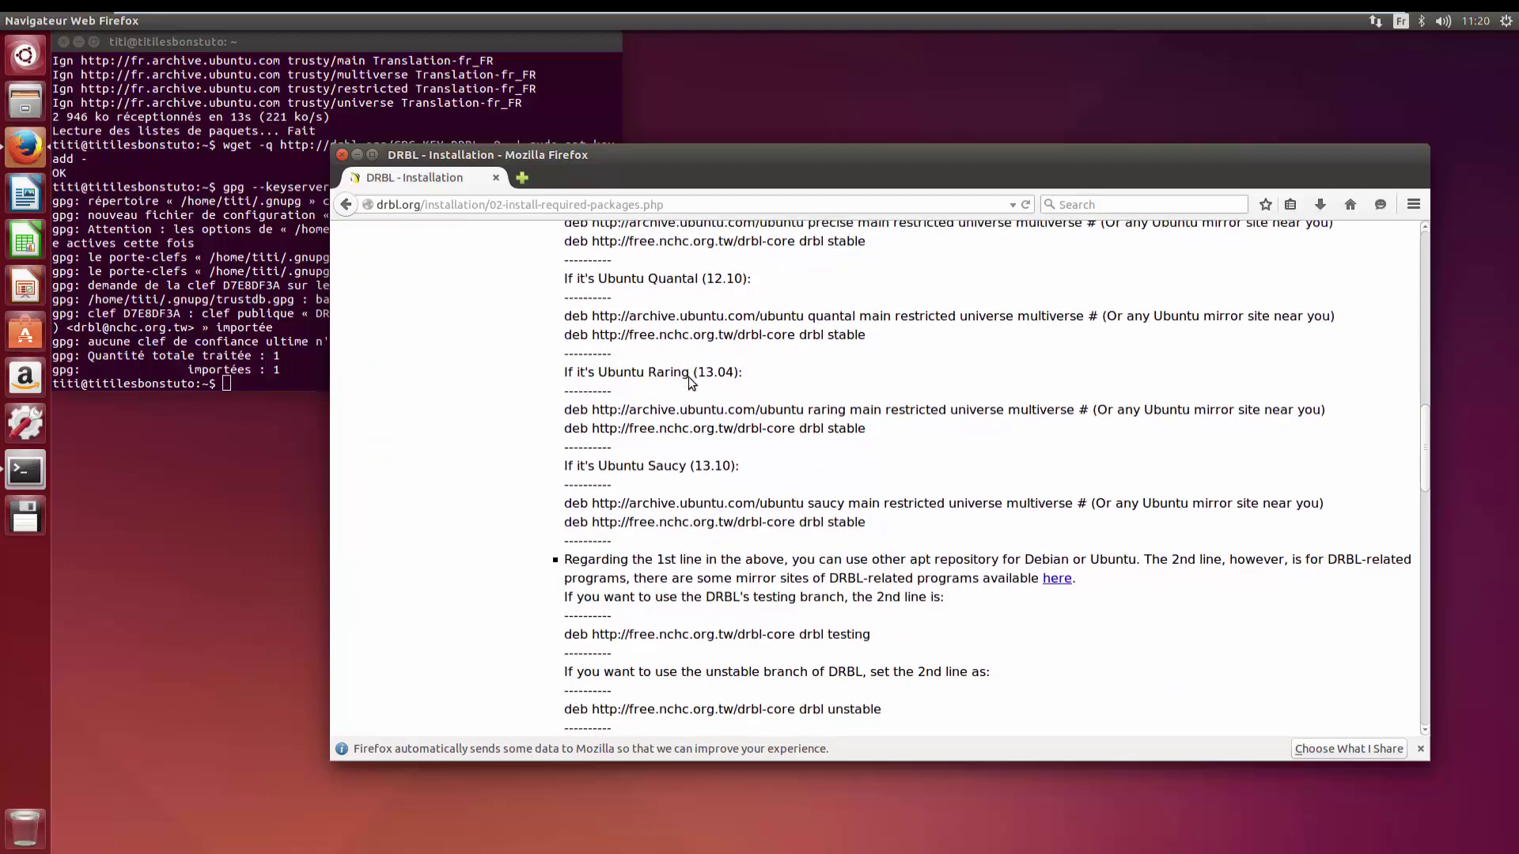
scroll(690, 383, "down", 2)
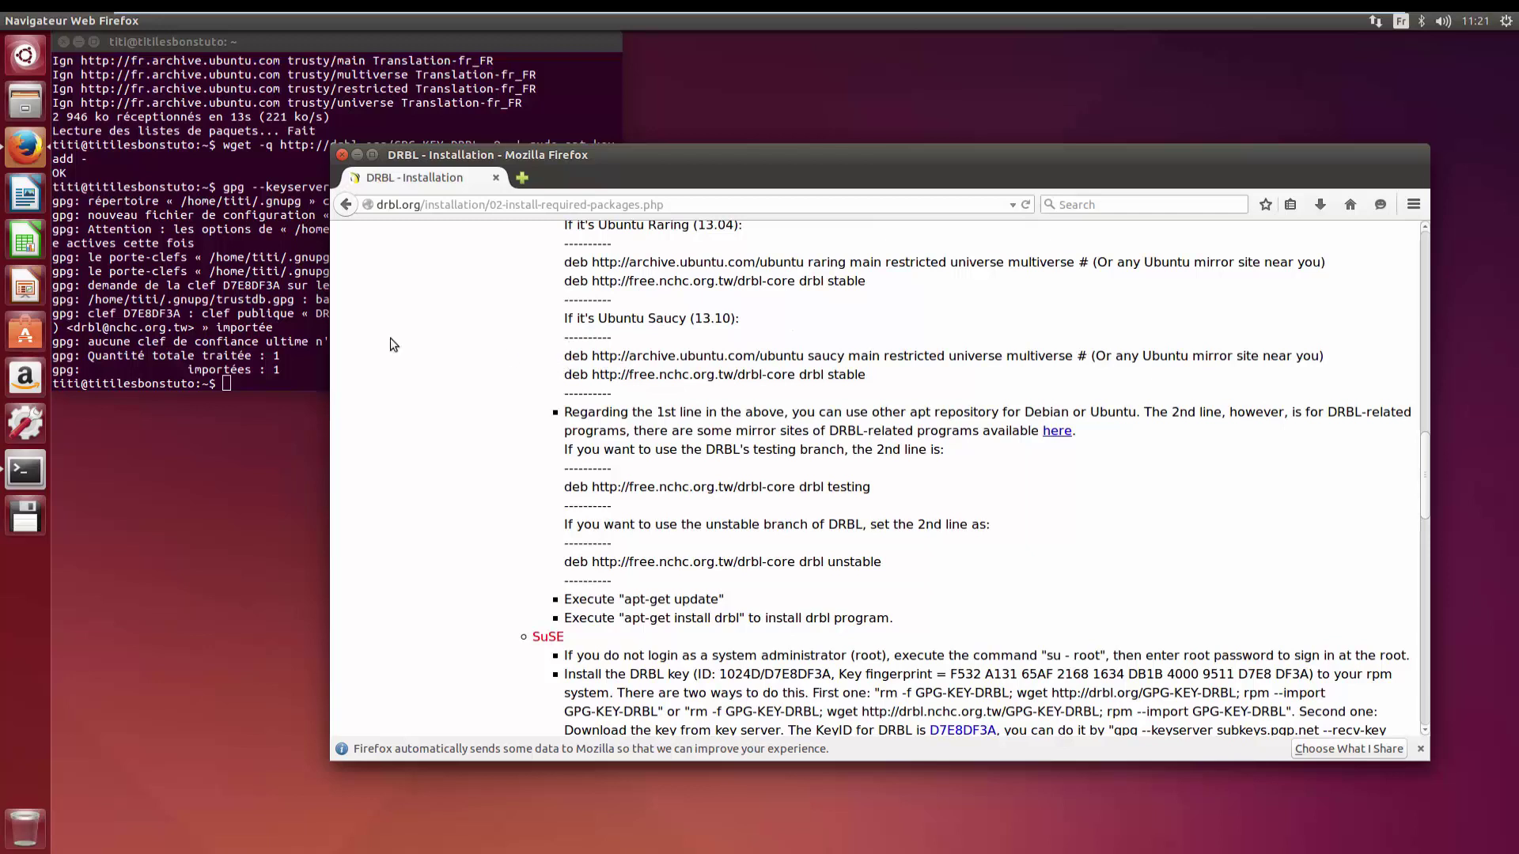
left_click(301, 365)
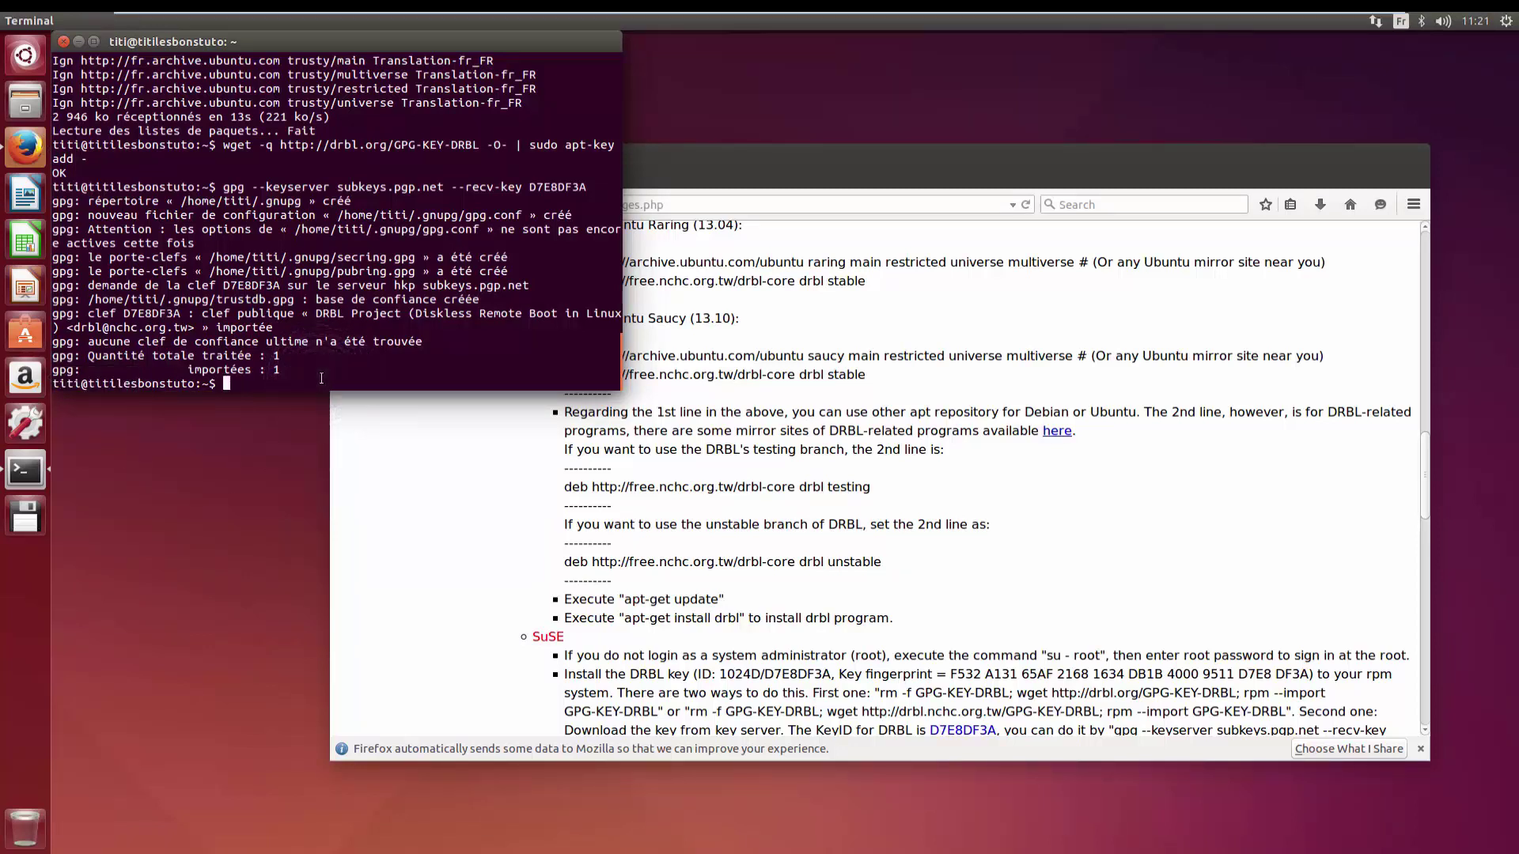
type("sudo gedit /etc/apt/sour")
key("Tab")
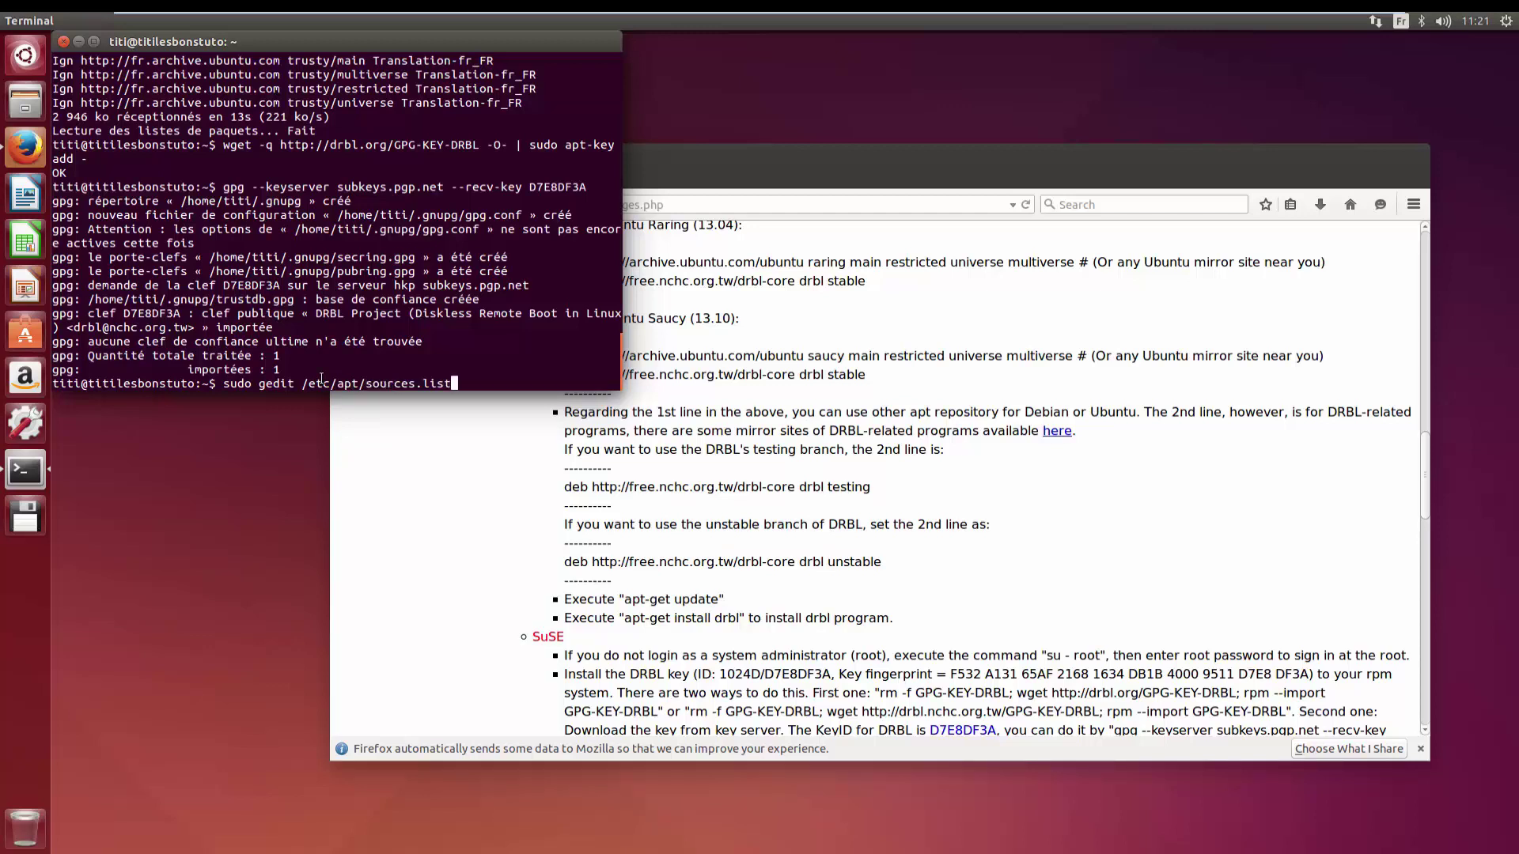
key("Return")
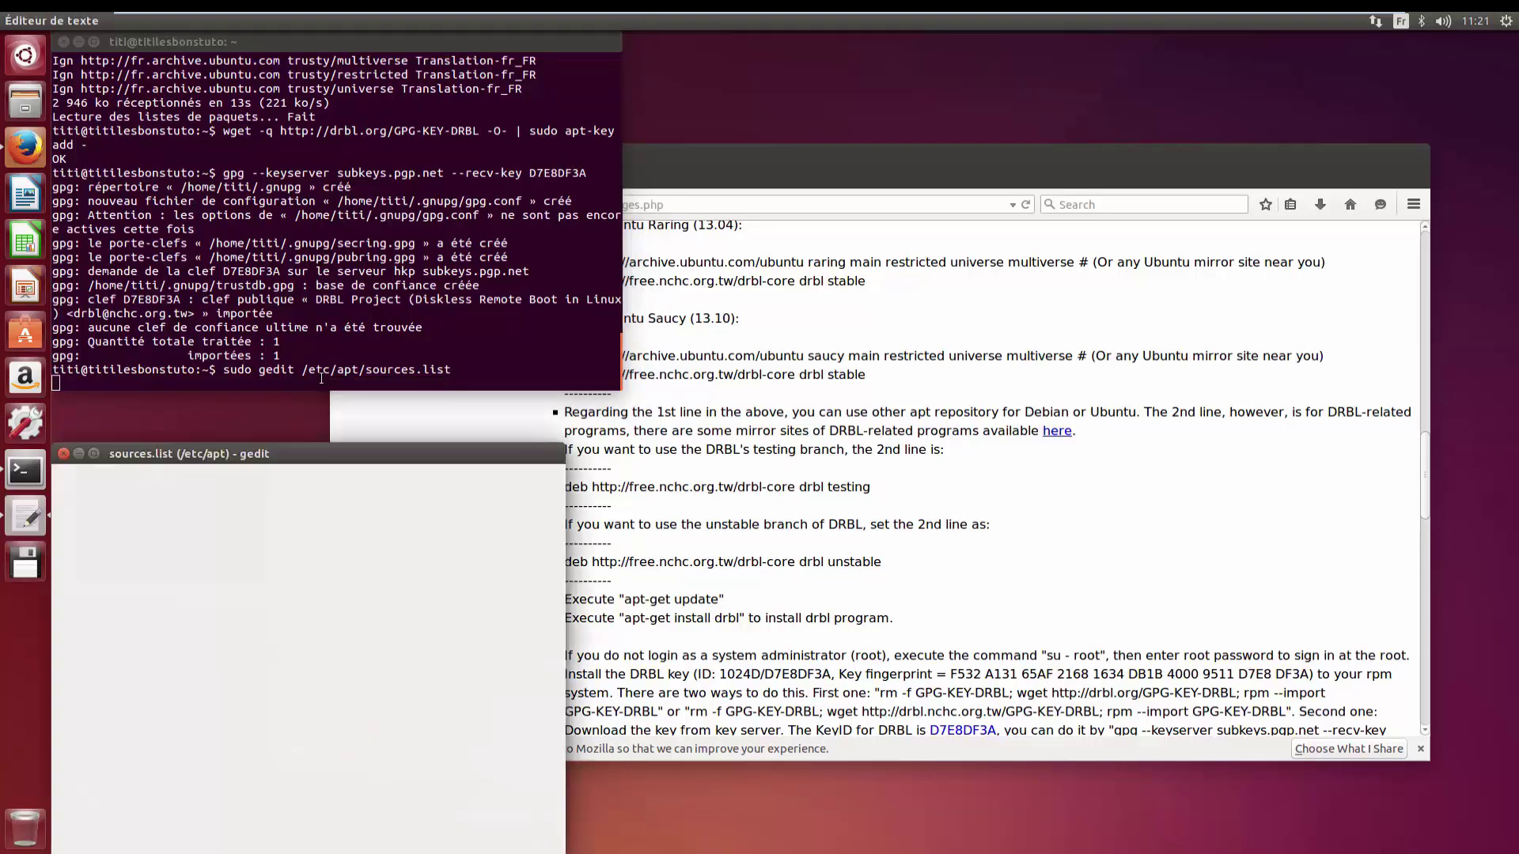
Step: Arrange the gedit and Firefox windows side by side with the guide's Ubuntu Saucy (13.10) entries in view
left_click_drag(416, 454, 391, 353)
left_click(851, 173)
scroll(877, 355, "up", 10)
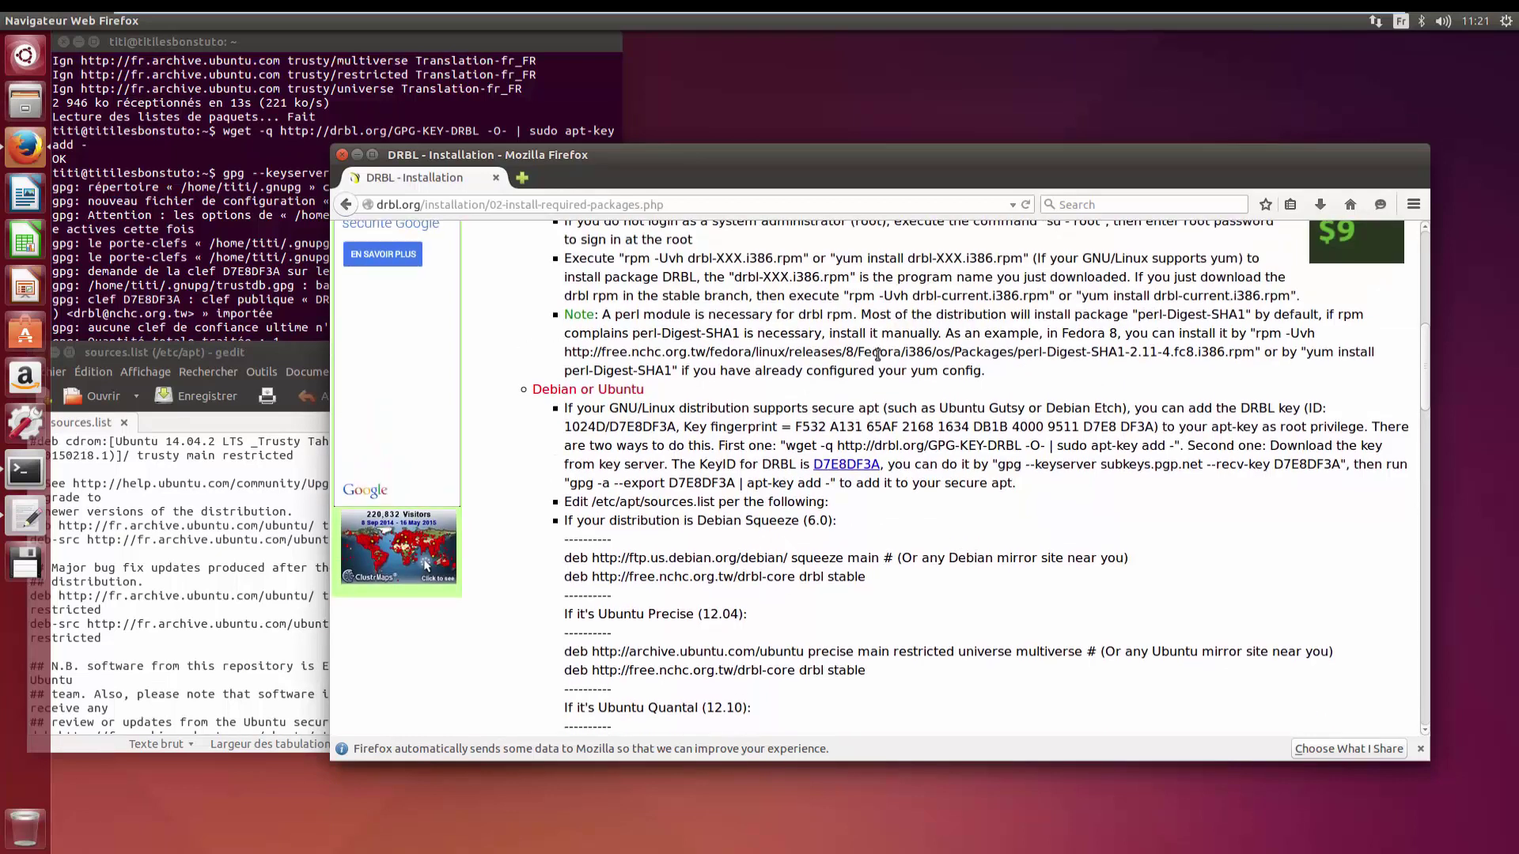
scroll(877, 358, "down", 10)
scroll(877, 355, "down", 2)
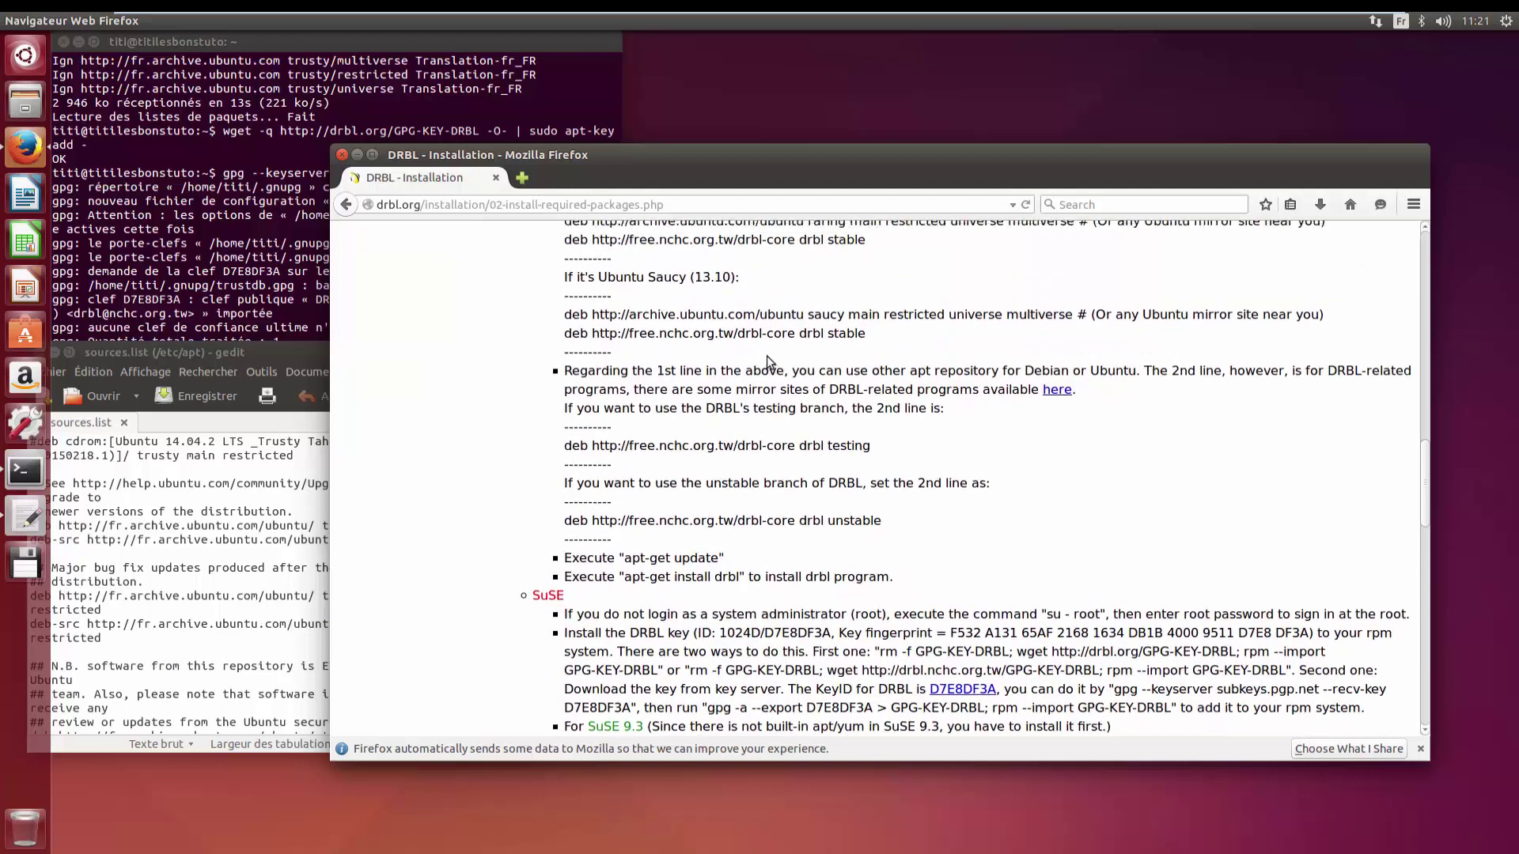
scroll(768, 357, "up", 1)
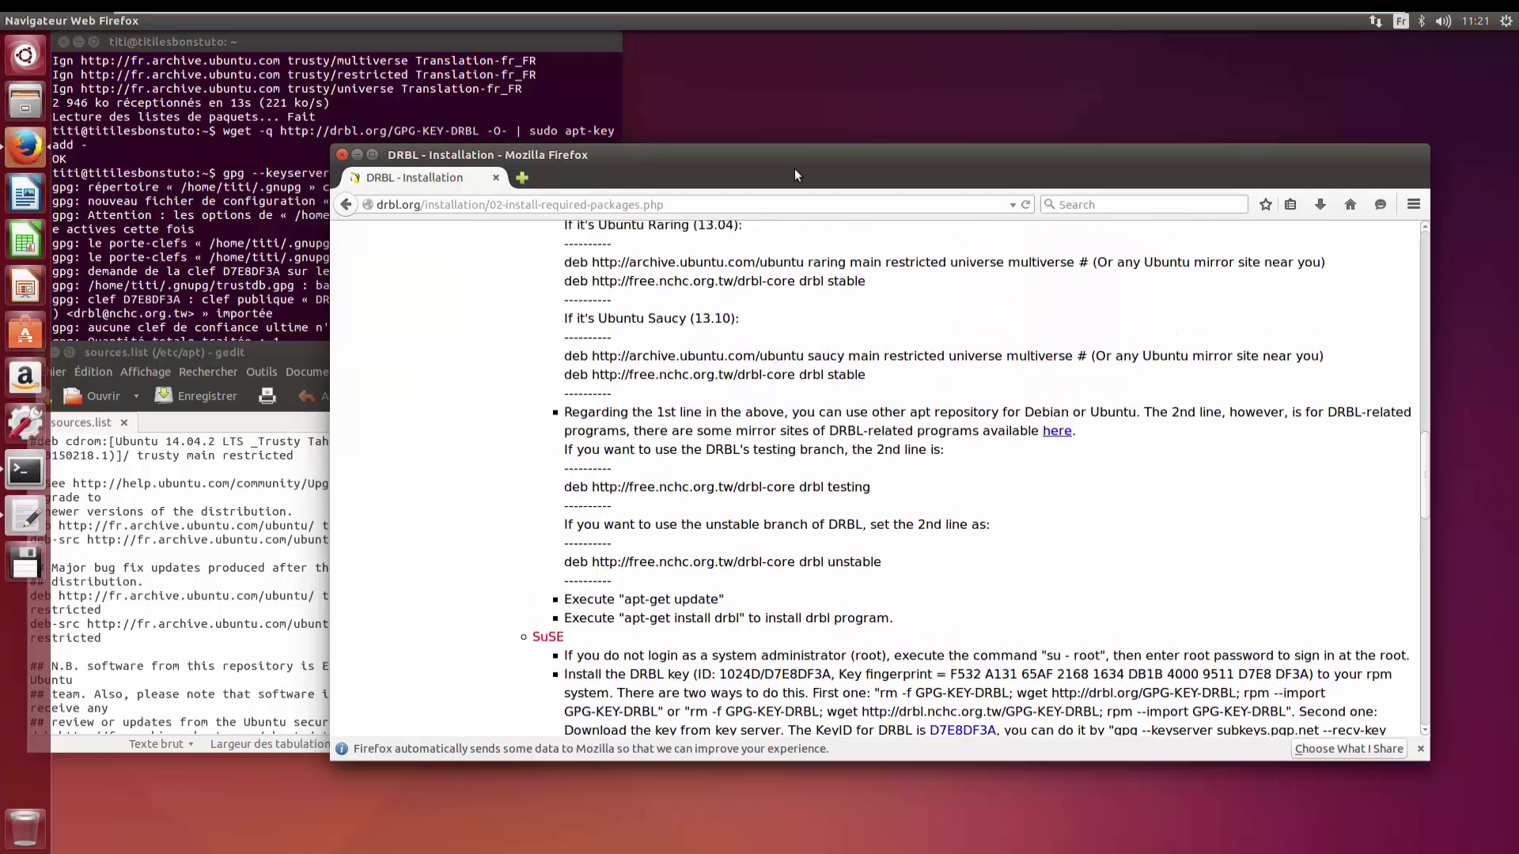
left_click_drag(434, 363, 481, 259)
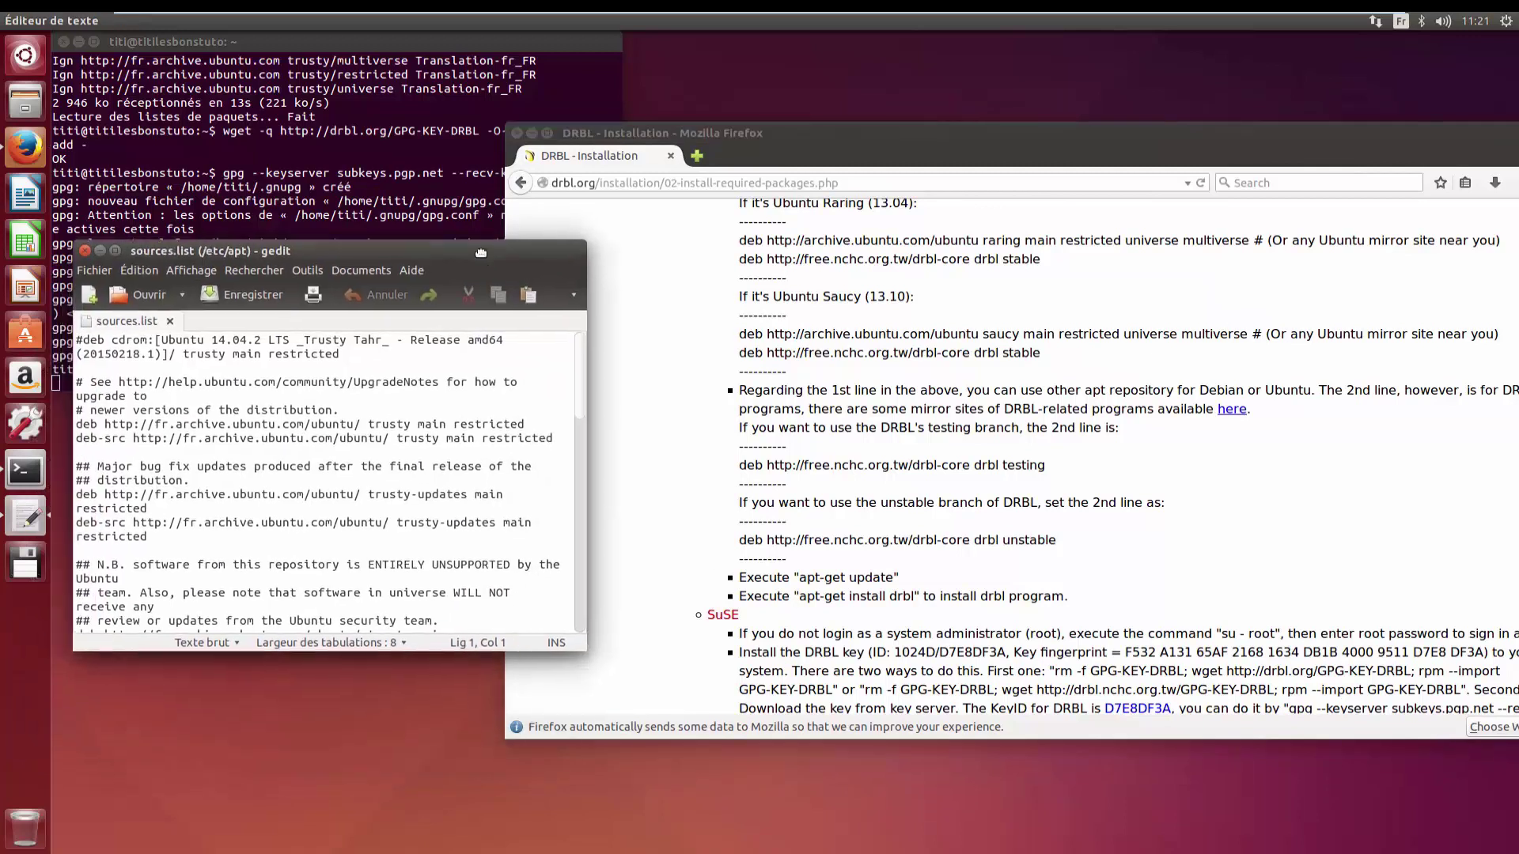
scroll(433, 558, "down", 15)
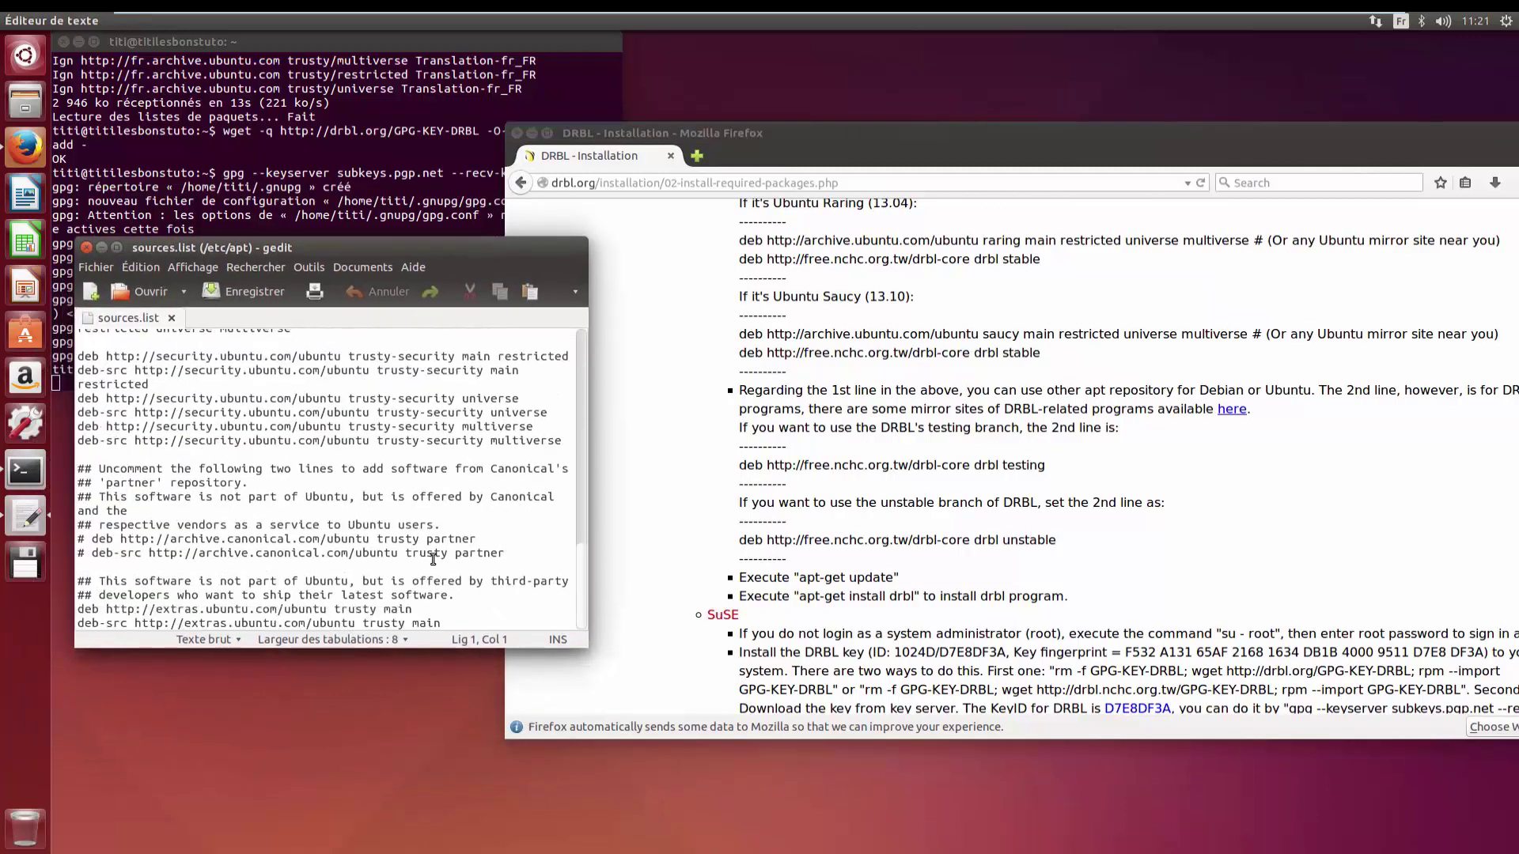
left_click(455, 621)
key("Return")
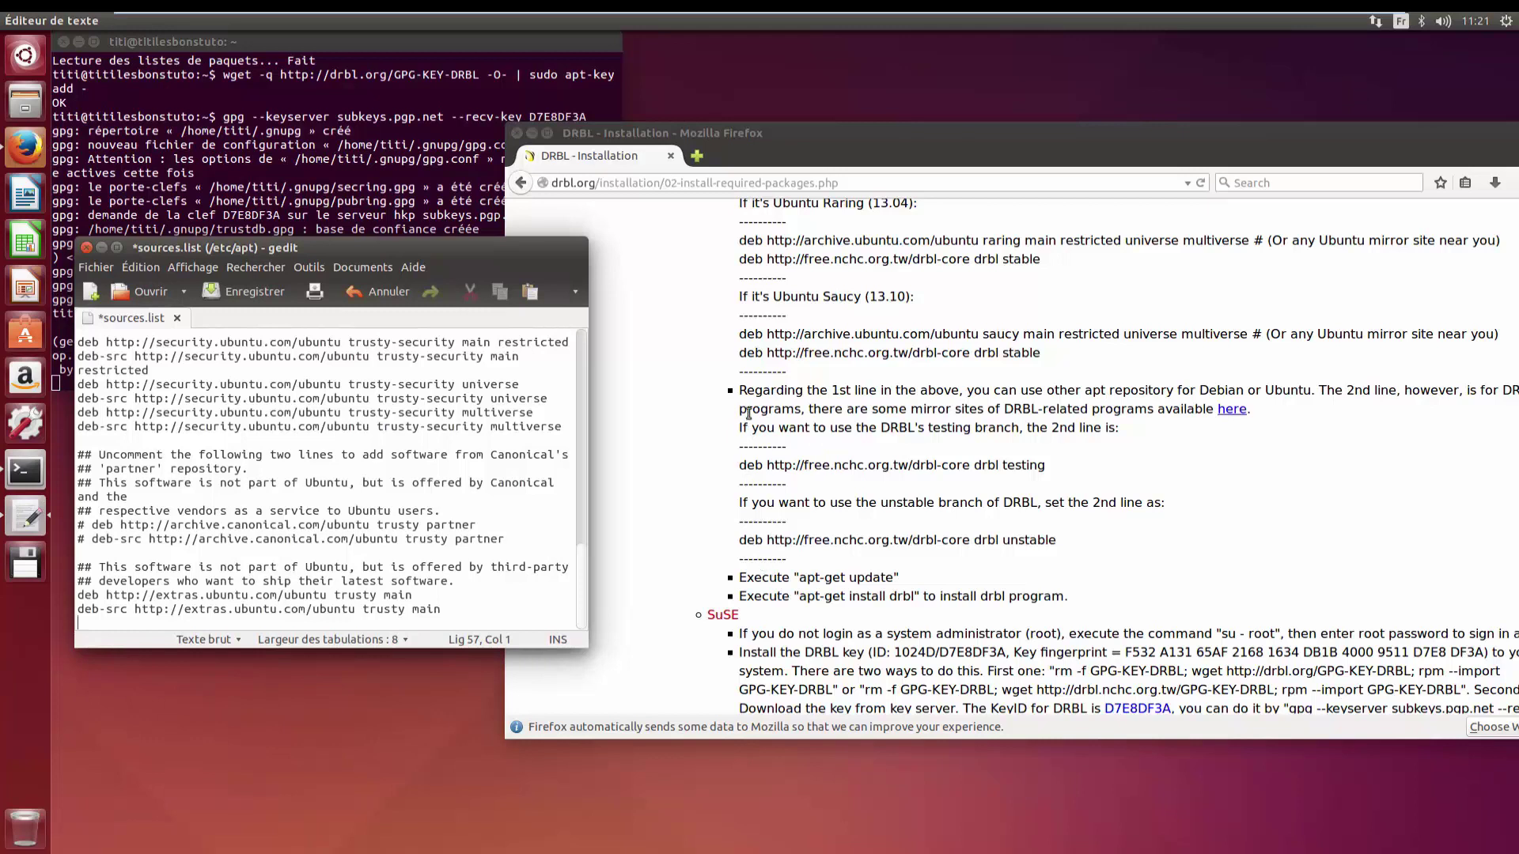
left_click(747, 332)
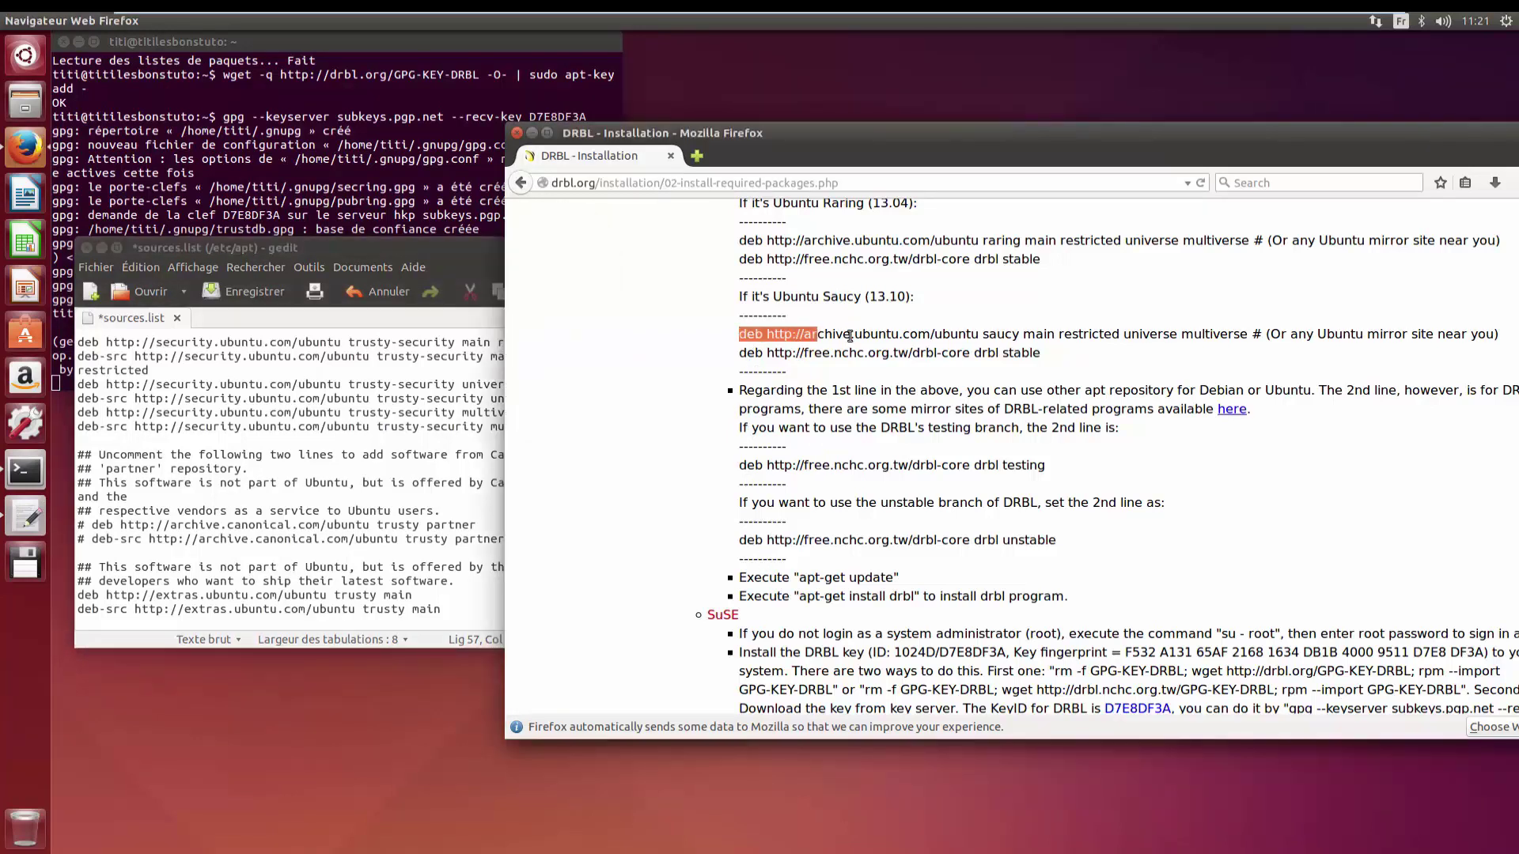
left_click_drag(1229, 329, 1240, 337)
right_click(1239, 336)
left_click(1260, 347)
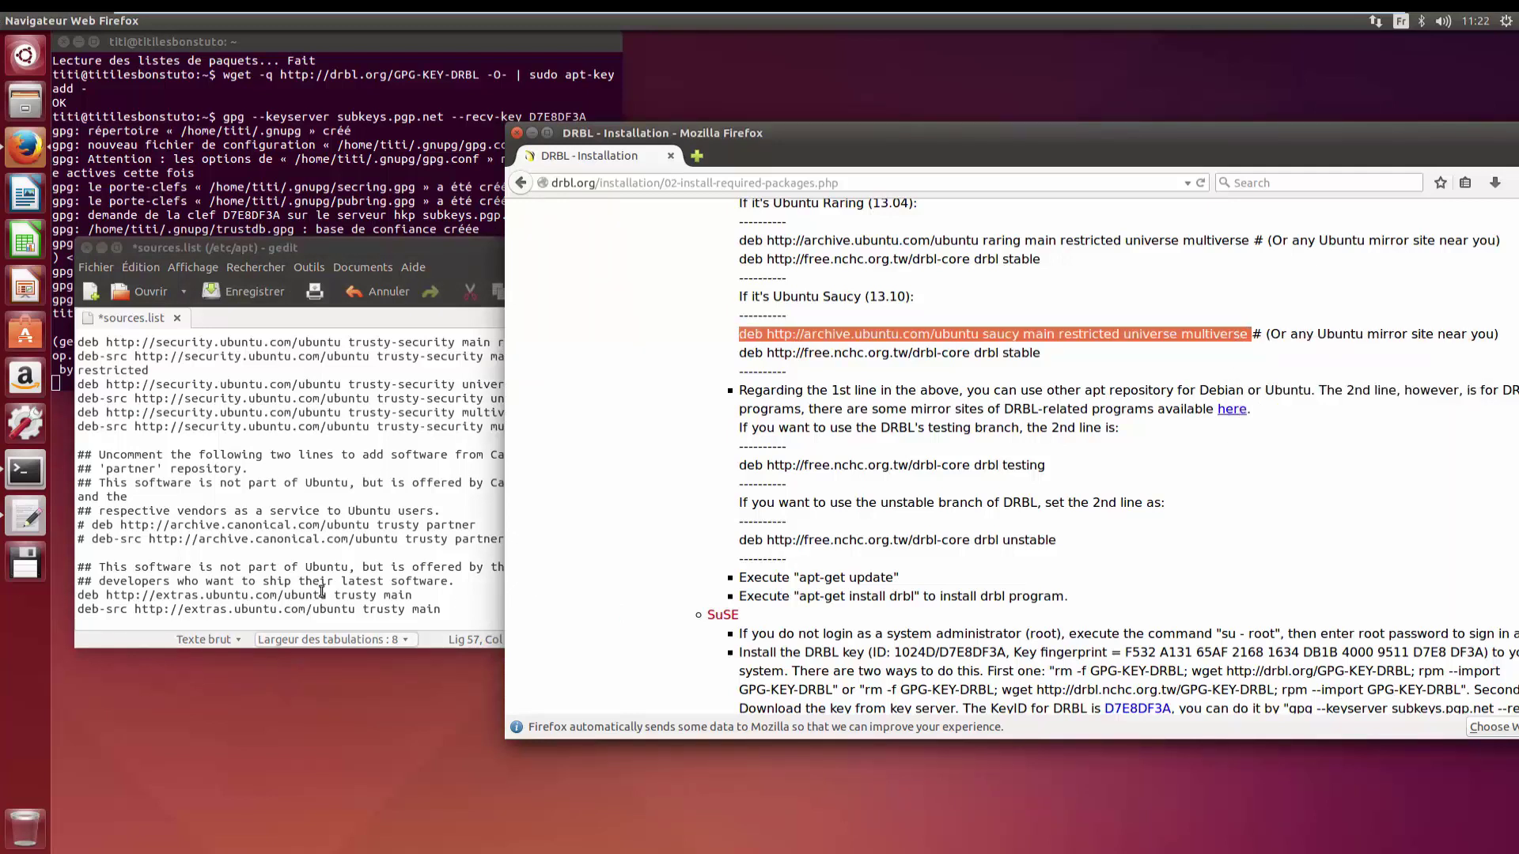
left_click(450, 611)
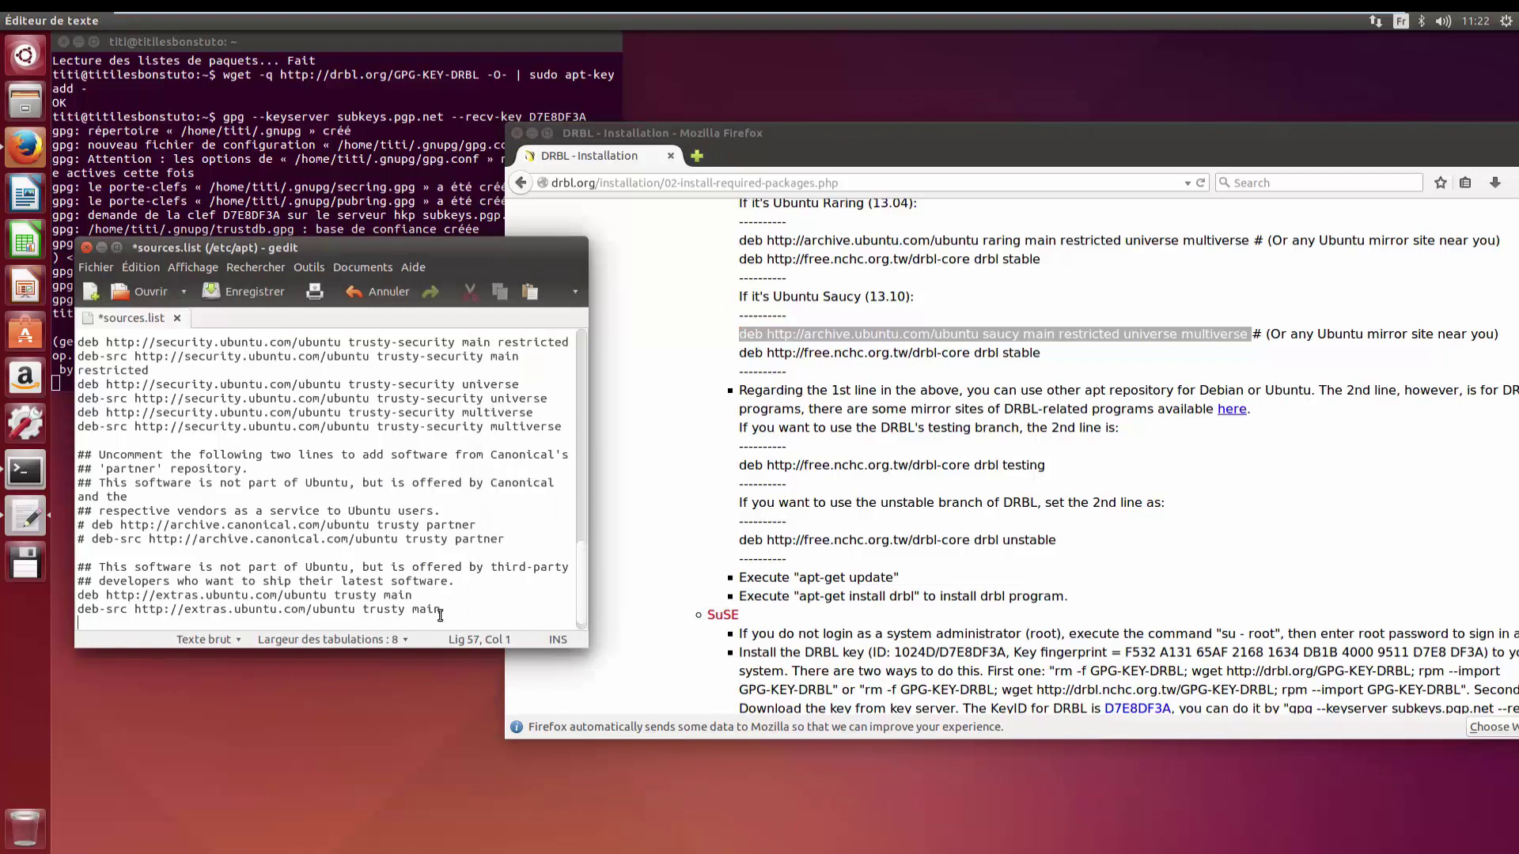
right_click(431, 623)
left_click(467, 708)
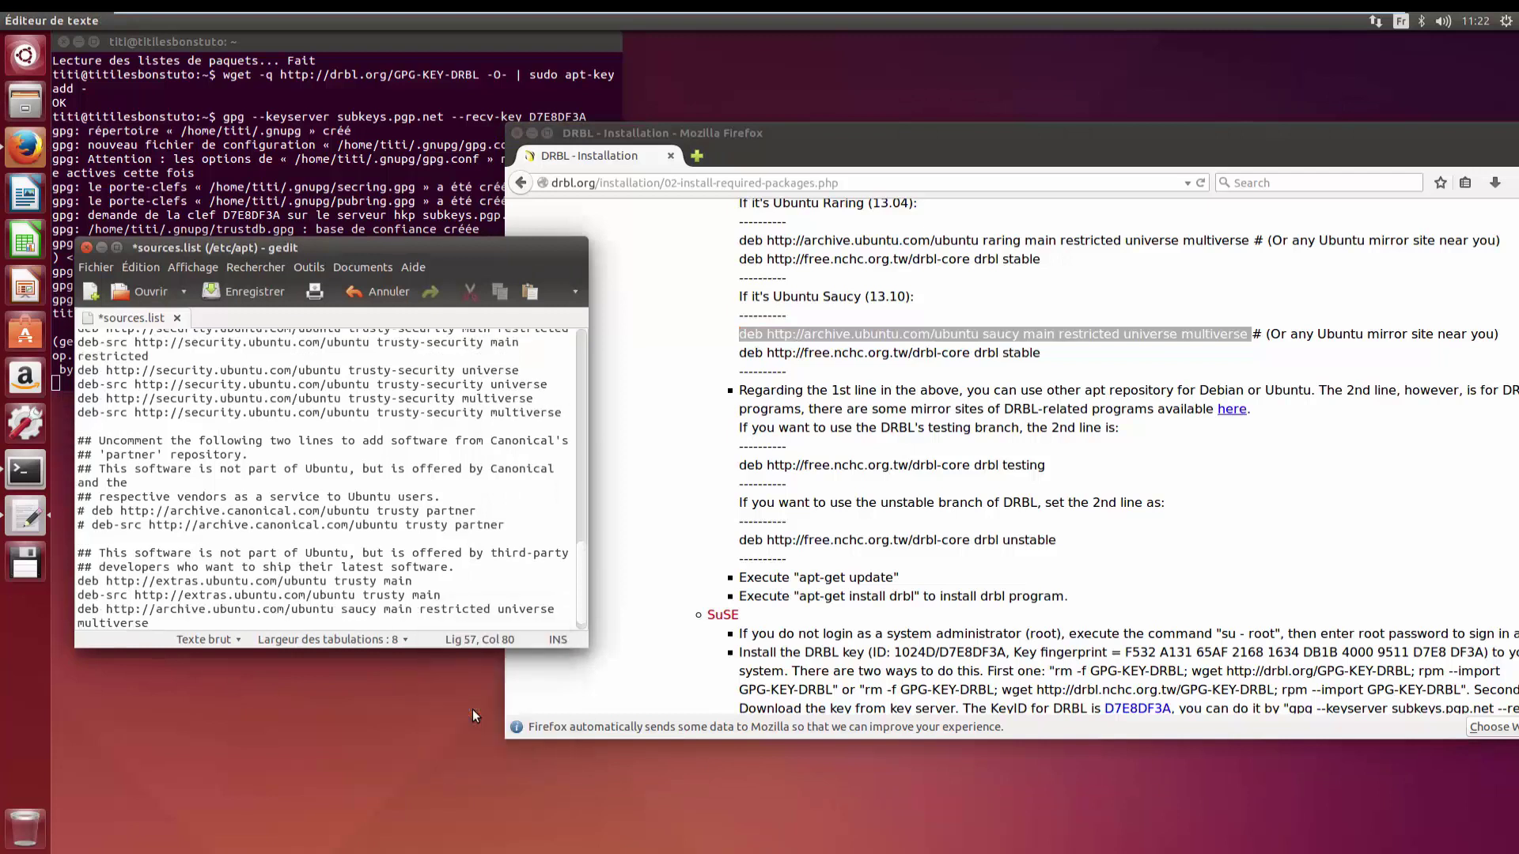
left_click(446, 597)
left_click(745, 362)
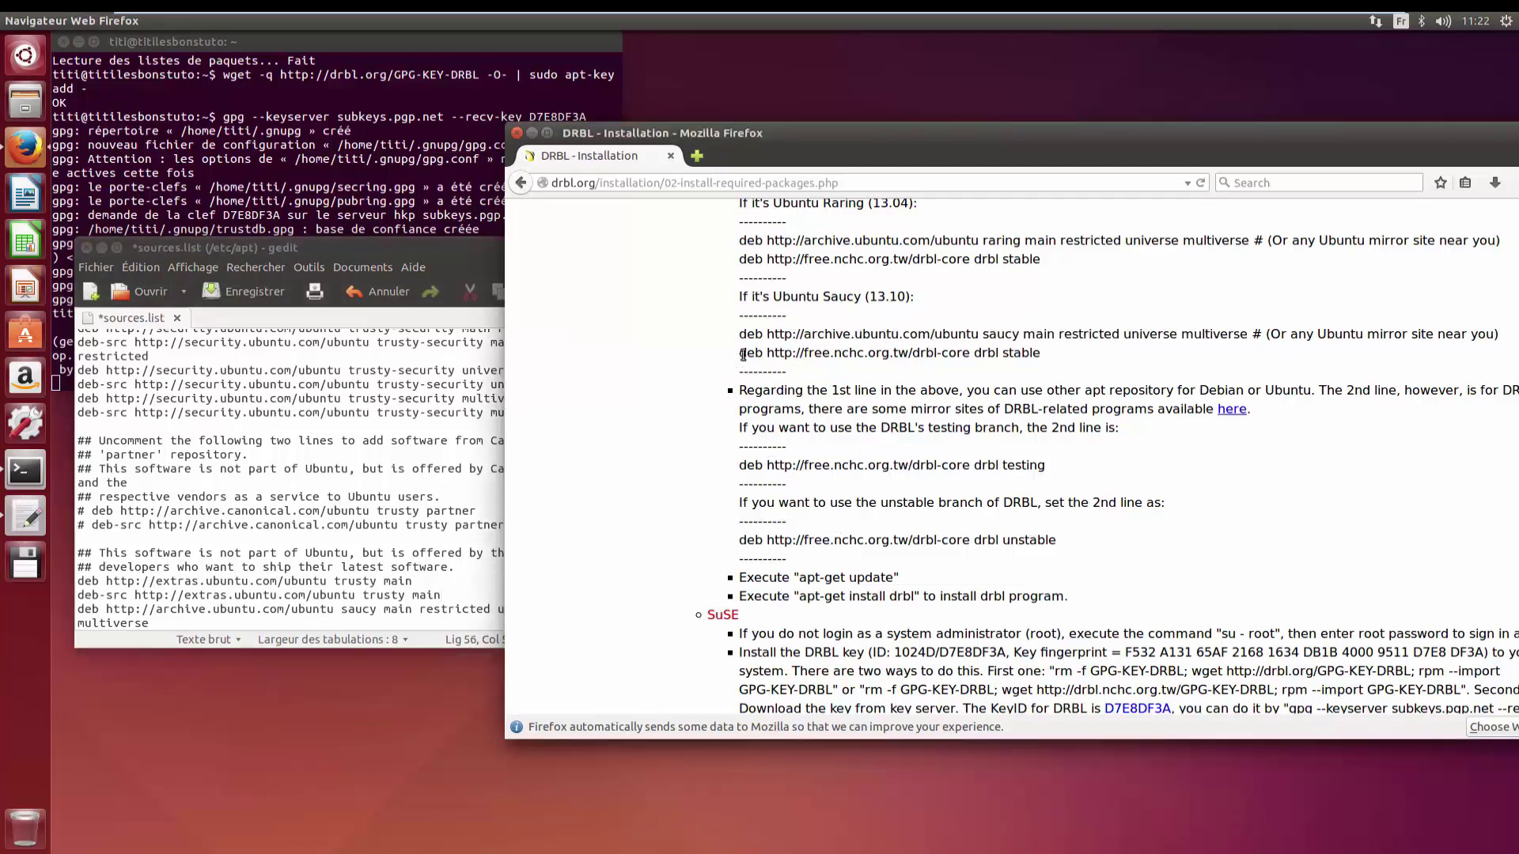
left_click_drag(744, 355, 1041, 355)
right_click(1045, 363)
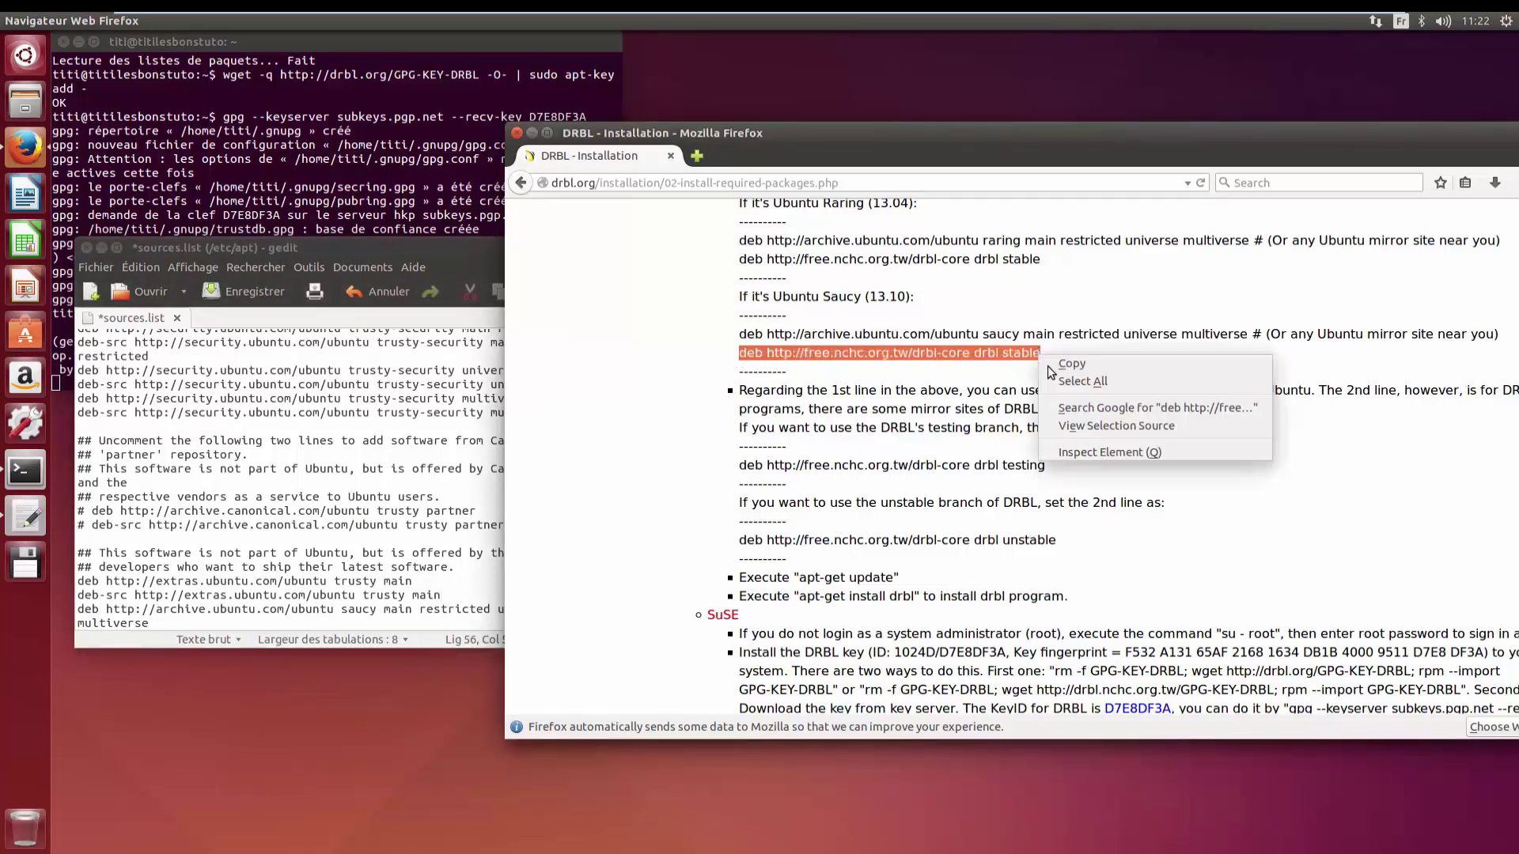
left_click(1072, 363)
left_click(299, 608)
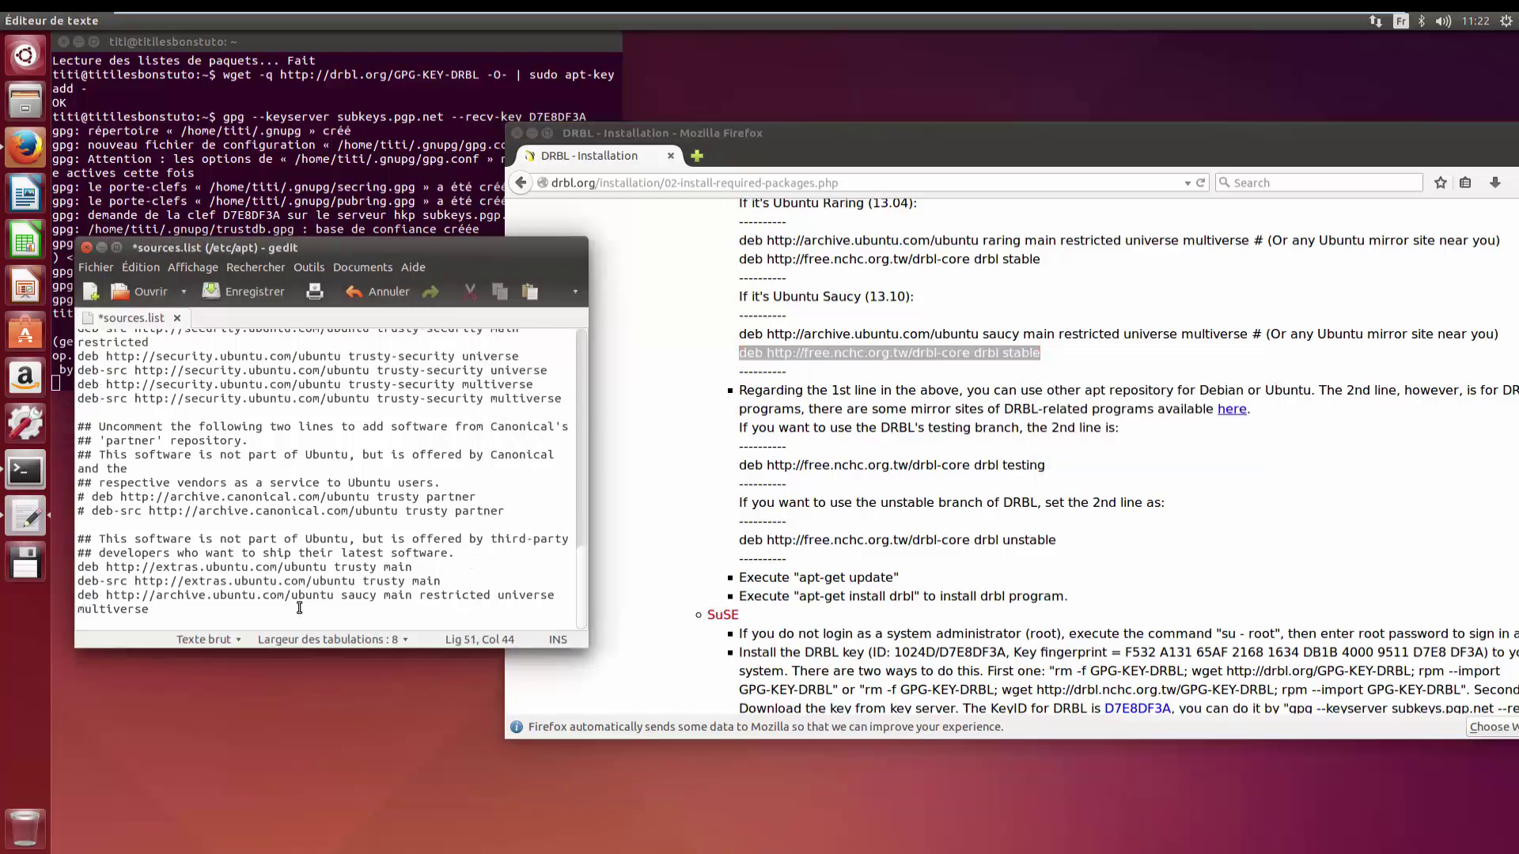
key("Return")
right_click(98, 619)
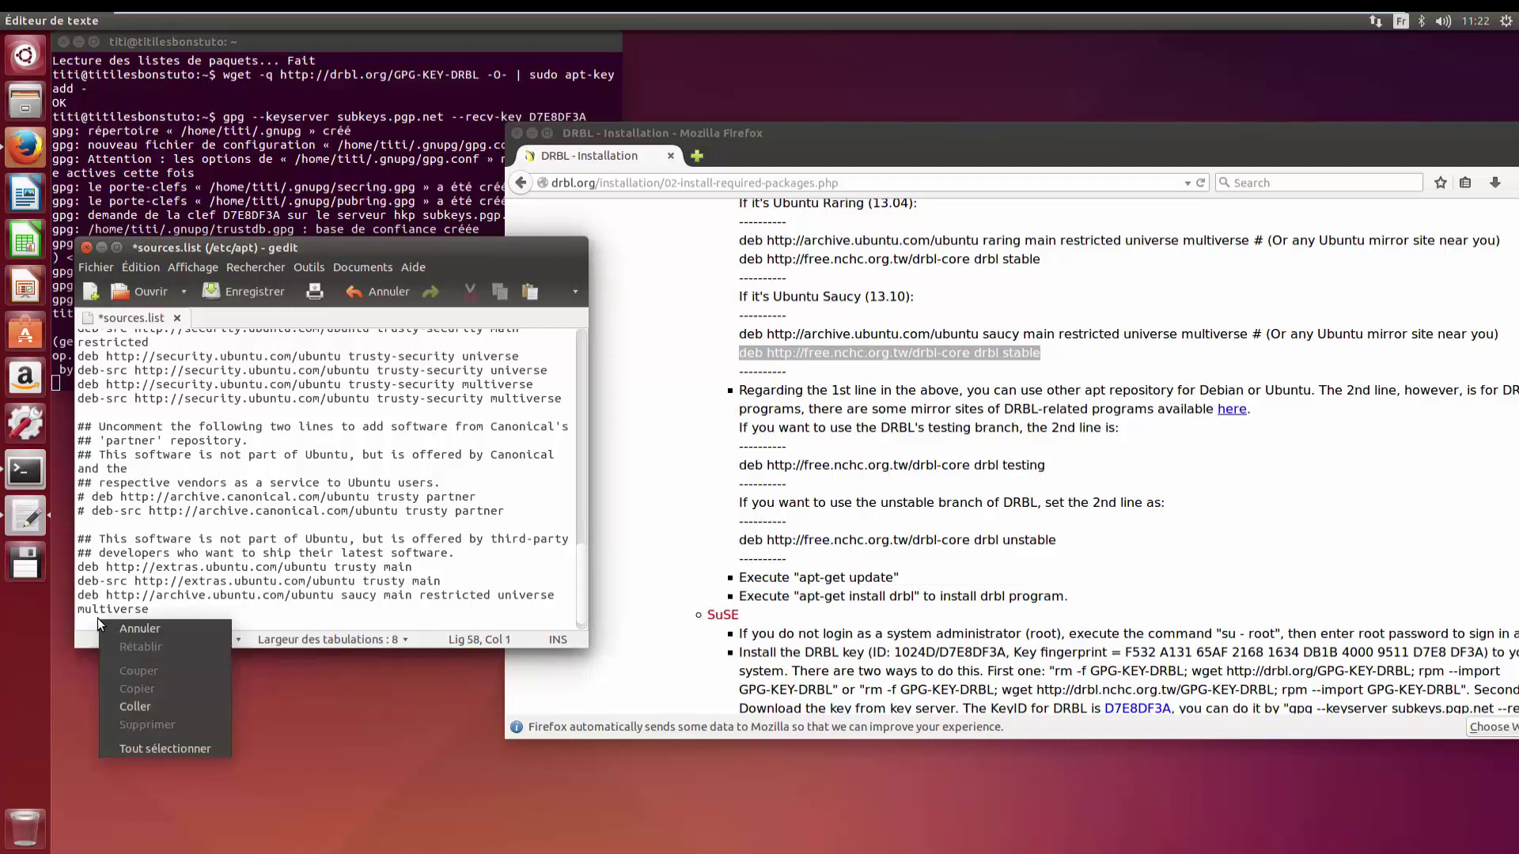
left_click(140, 707)
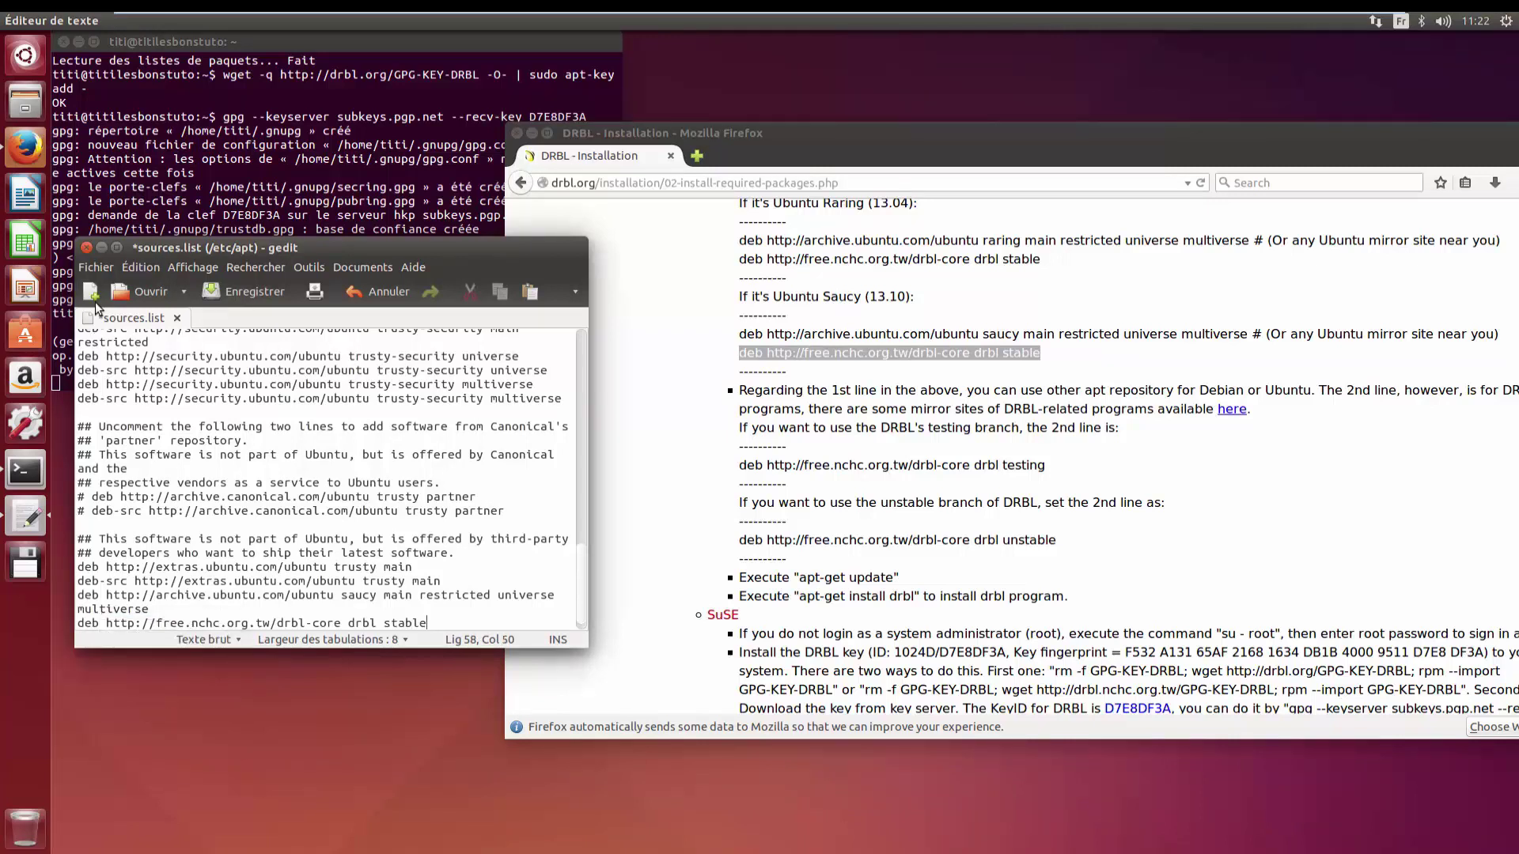
Step: Save sources.list and close gedit
left_click(95, 267)
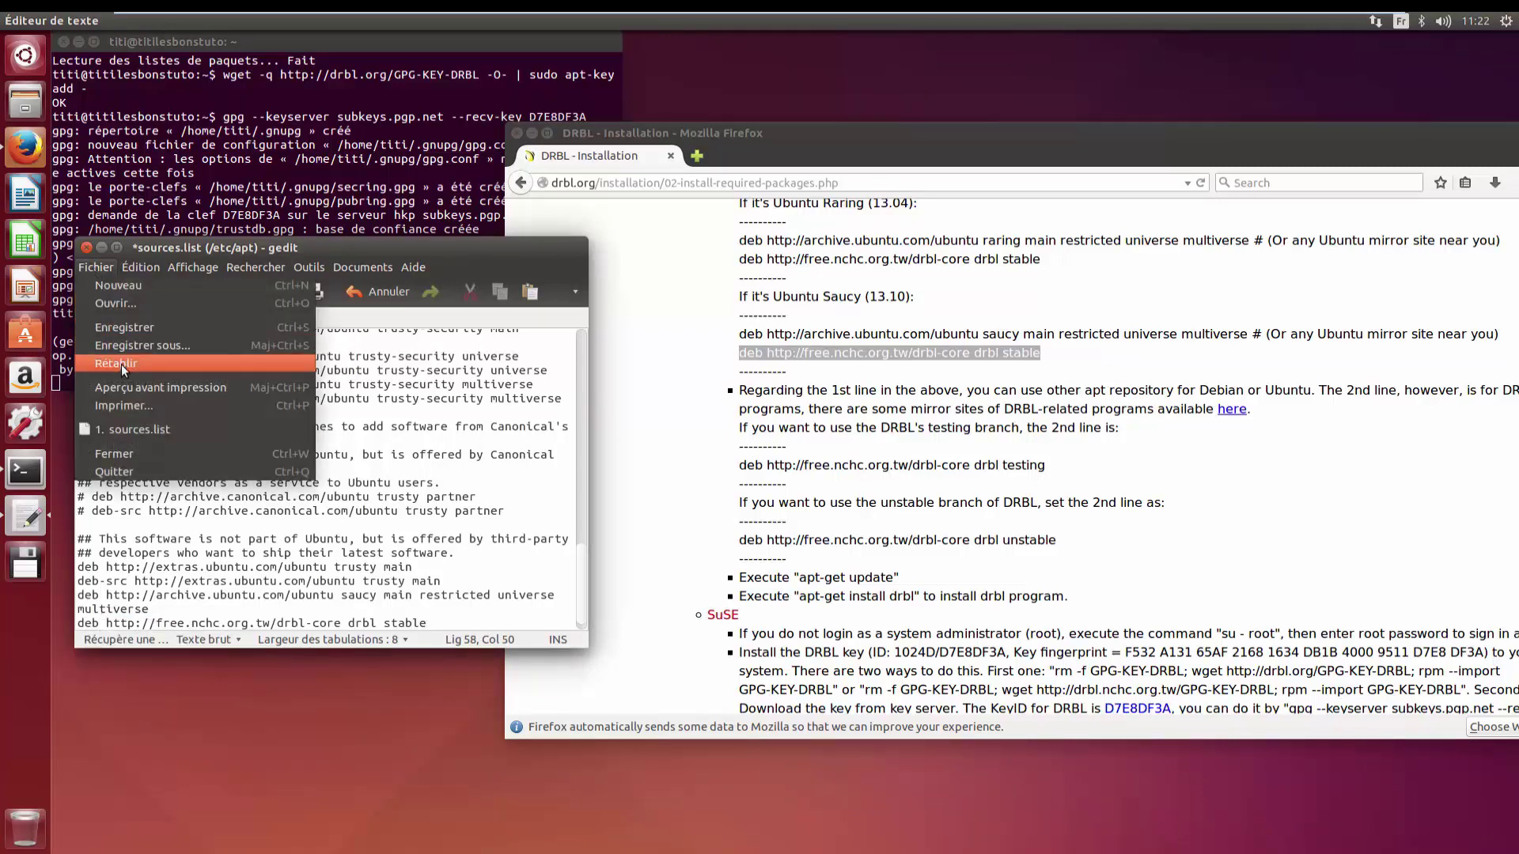
left_click(133, 328)
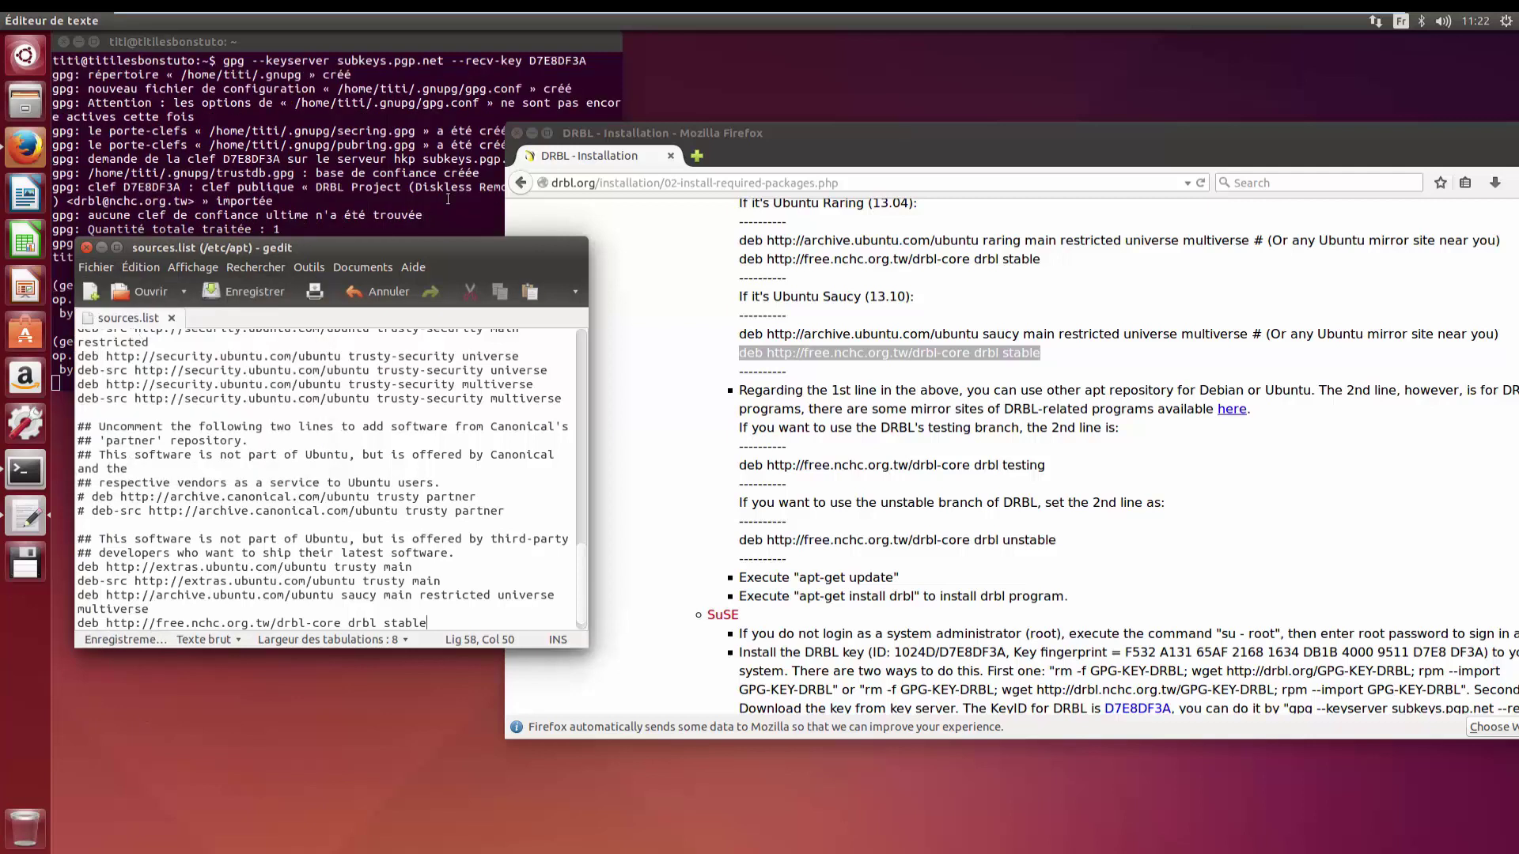
left_click(86, 249)
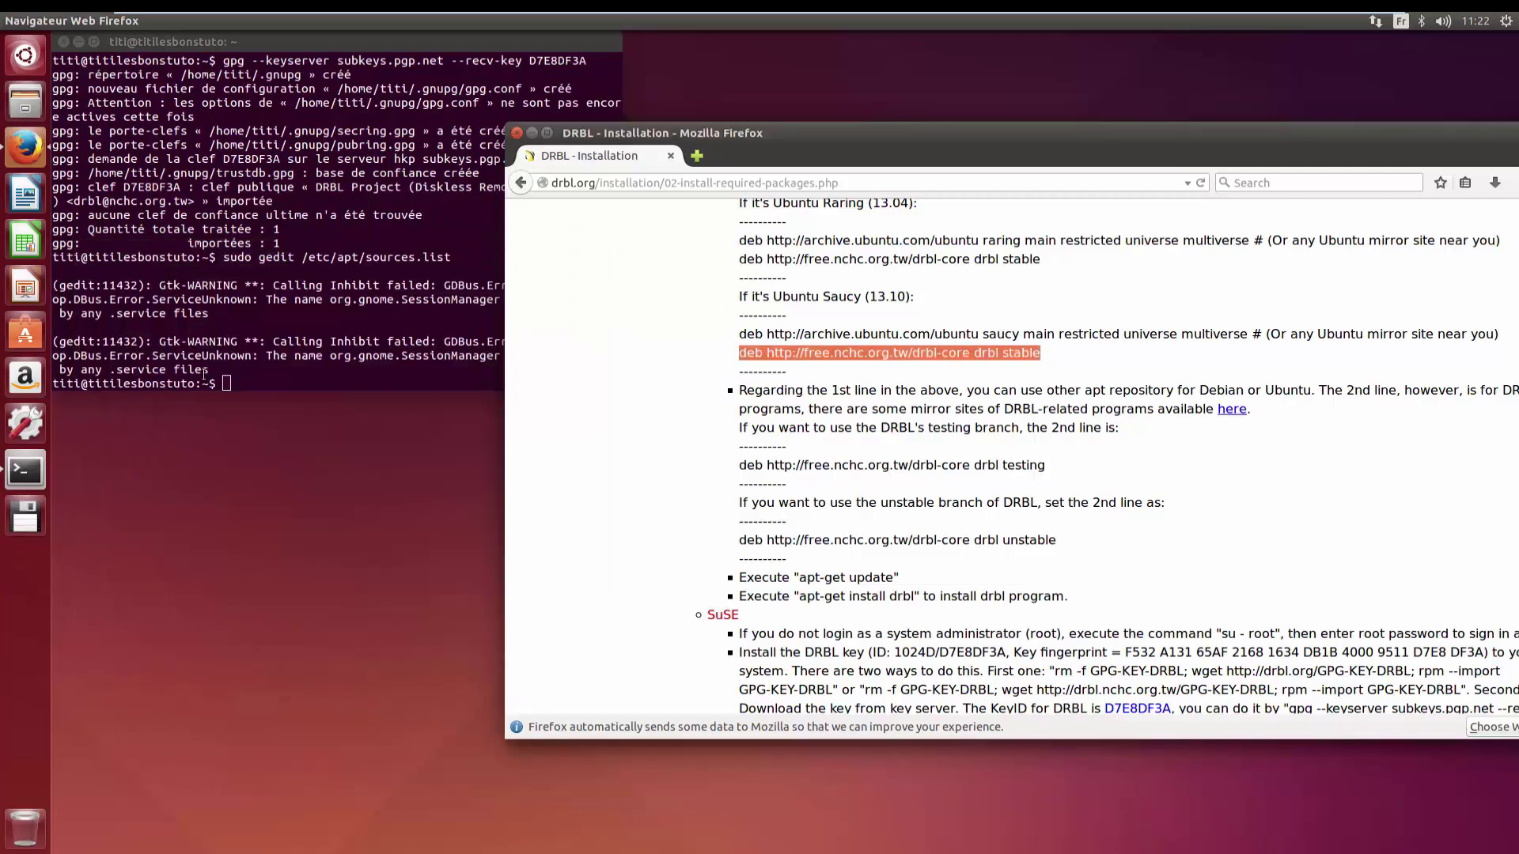
Step: Refresh the package lists in the terminal with "sudo apt-get update"
left_click(237, 384)
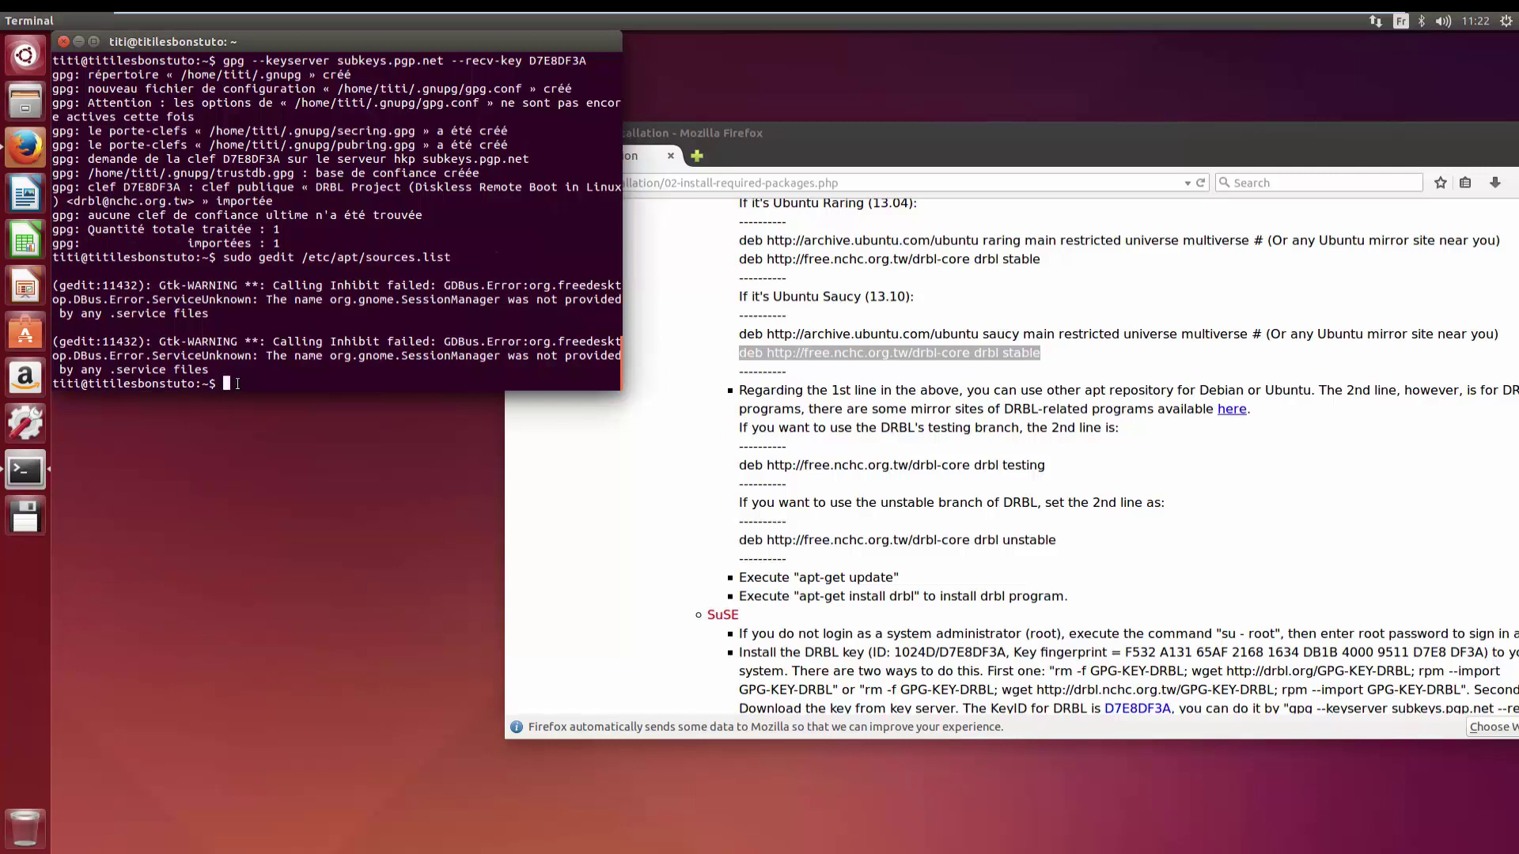
type("sudo ap")
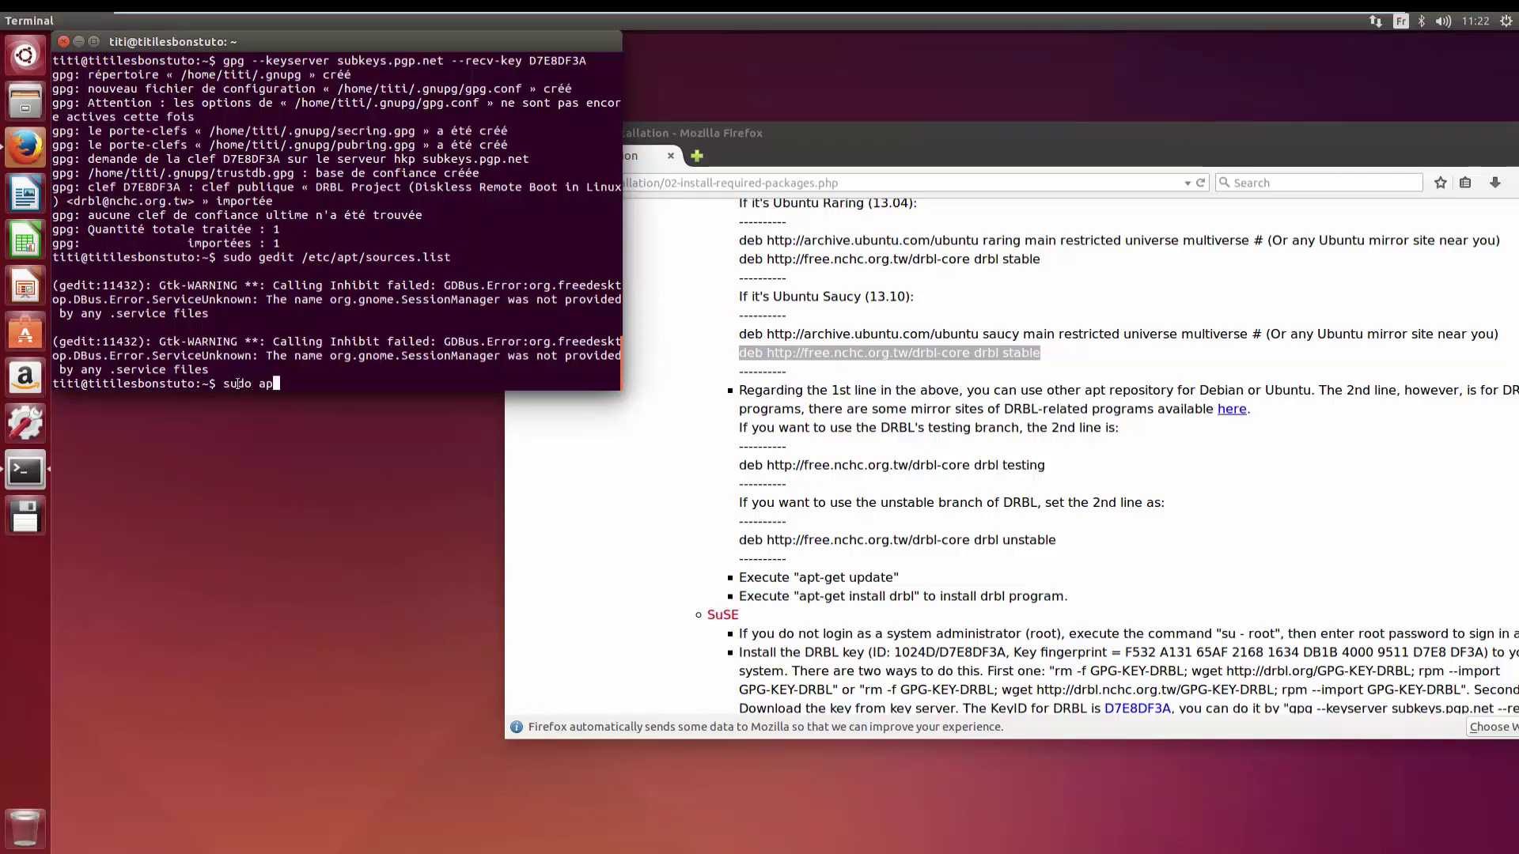
type("t-get update")
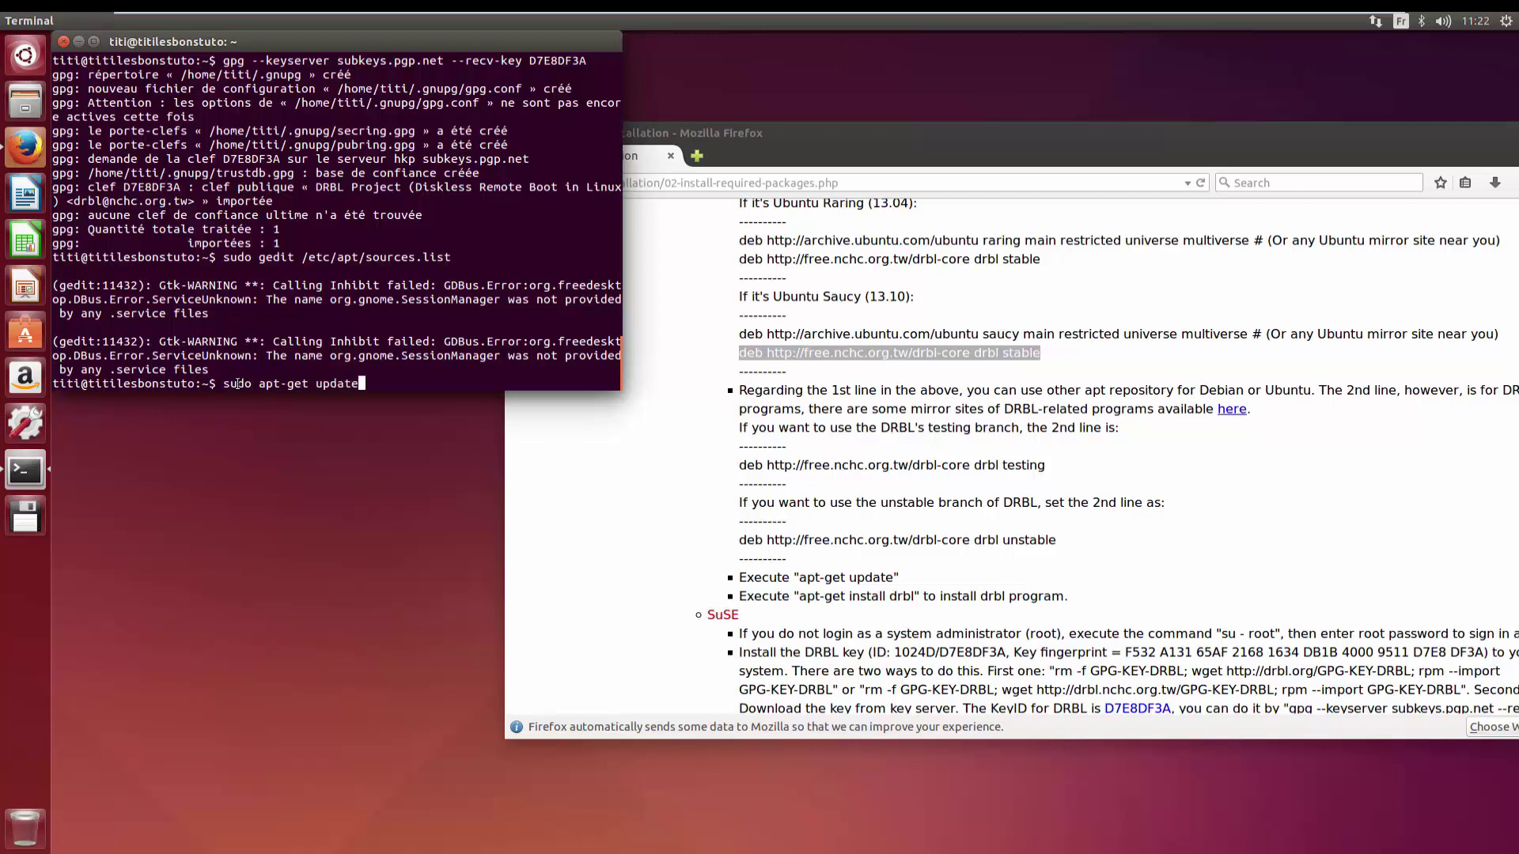
key("Return")
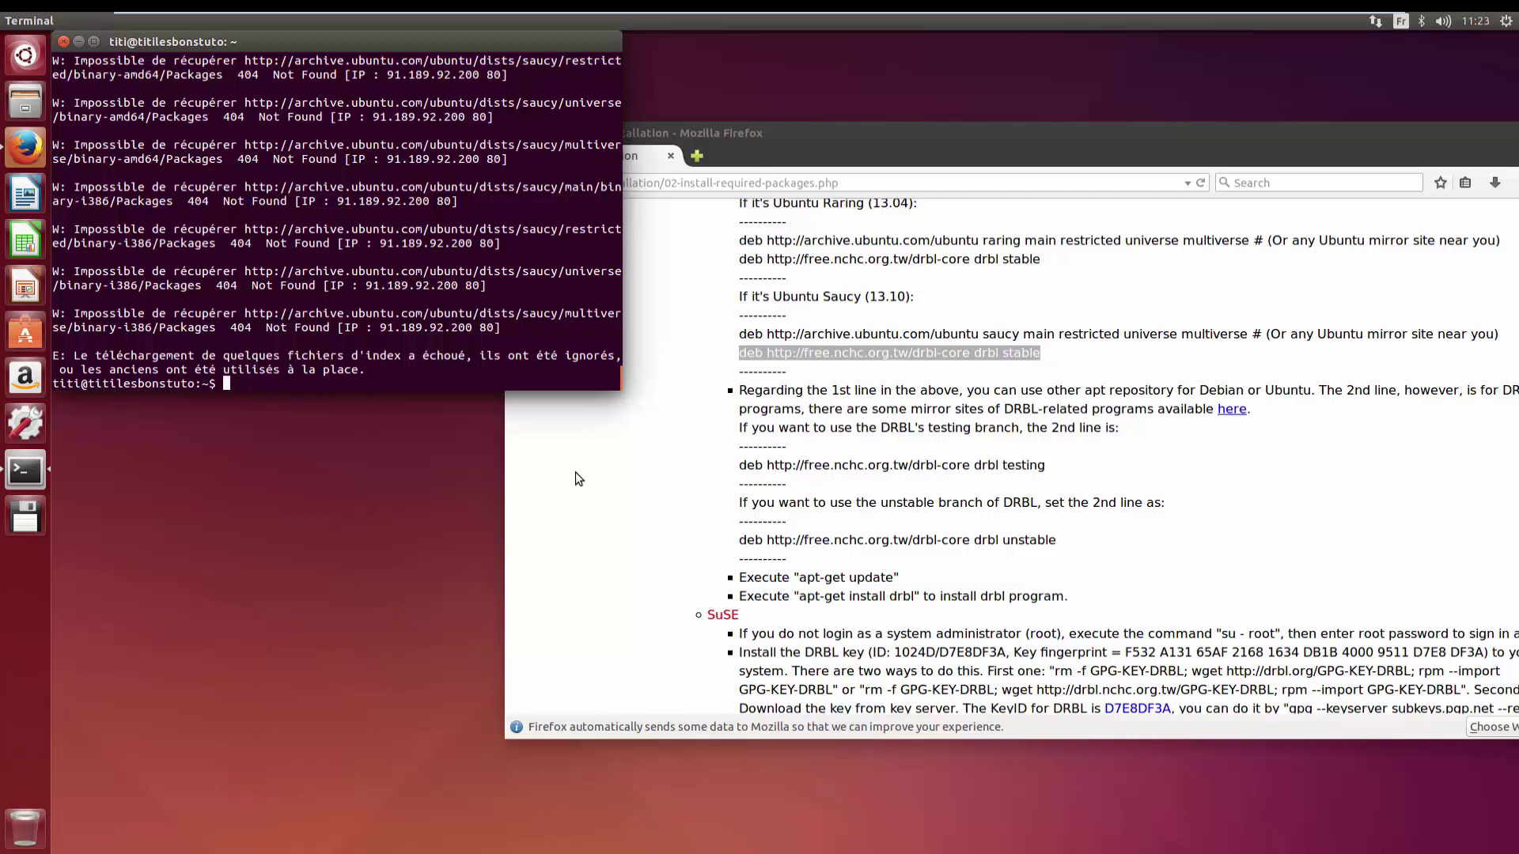
Step: Copy the command "apt-get install drbl" from the end of the guide's Debian/Ubuntu section, just above SuSE
left_click(721, 576)
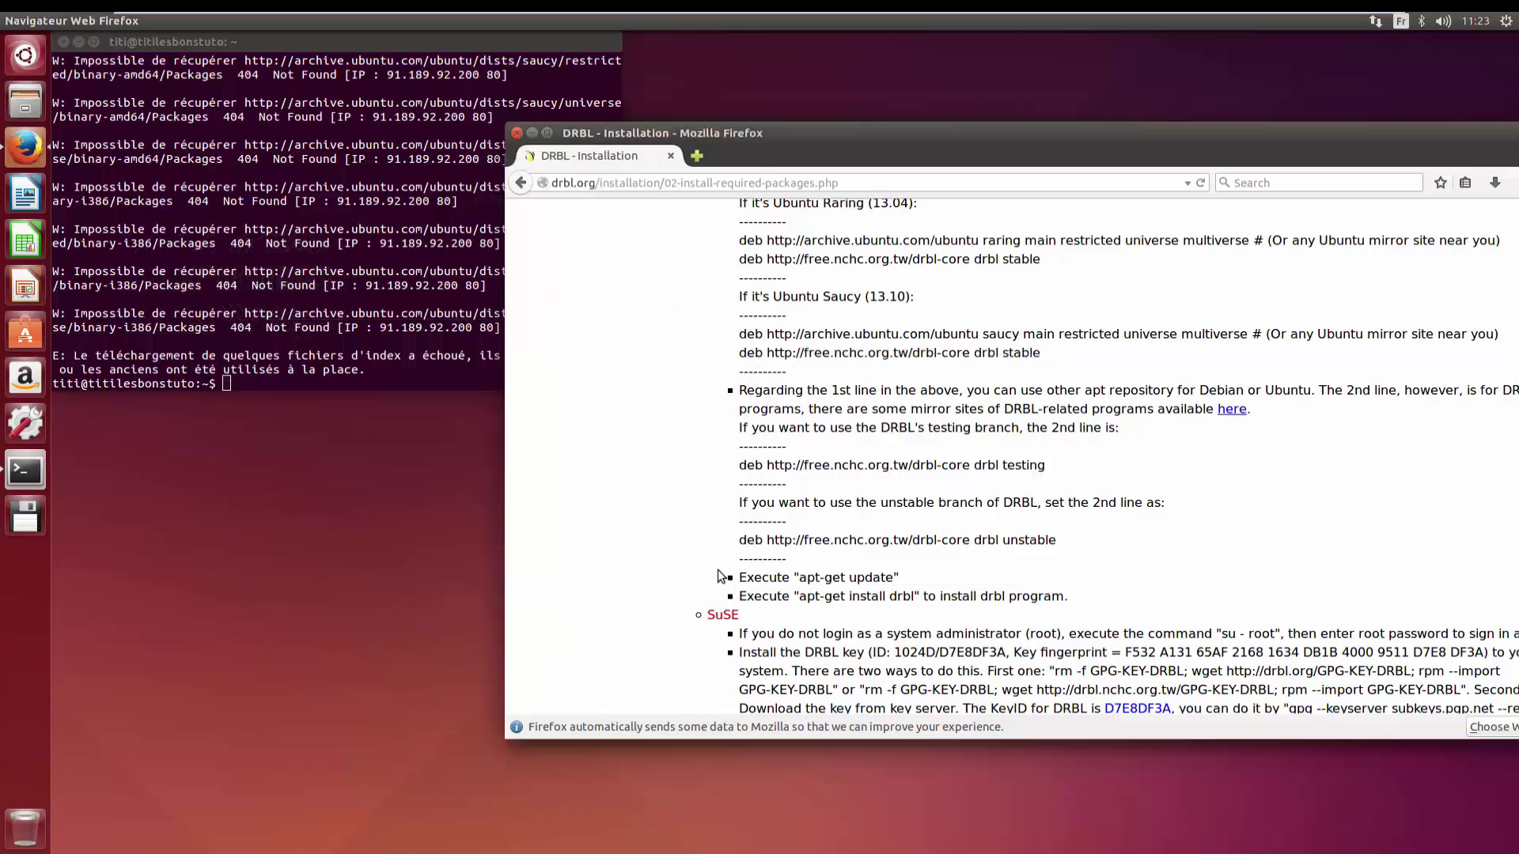
scroll(721, 576, "down", 2)
left_click_drag(856, 146, 962, 114)
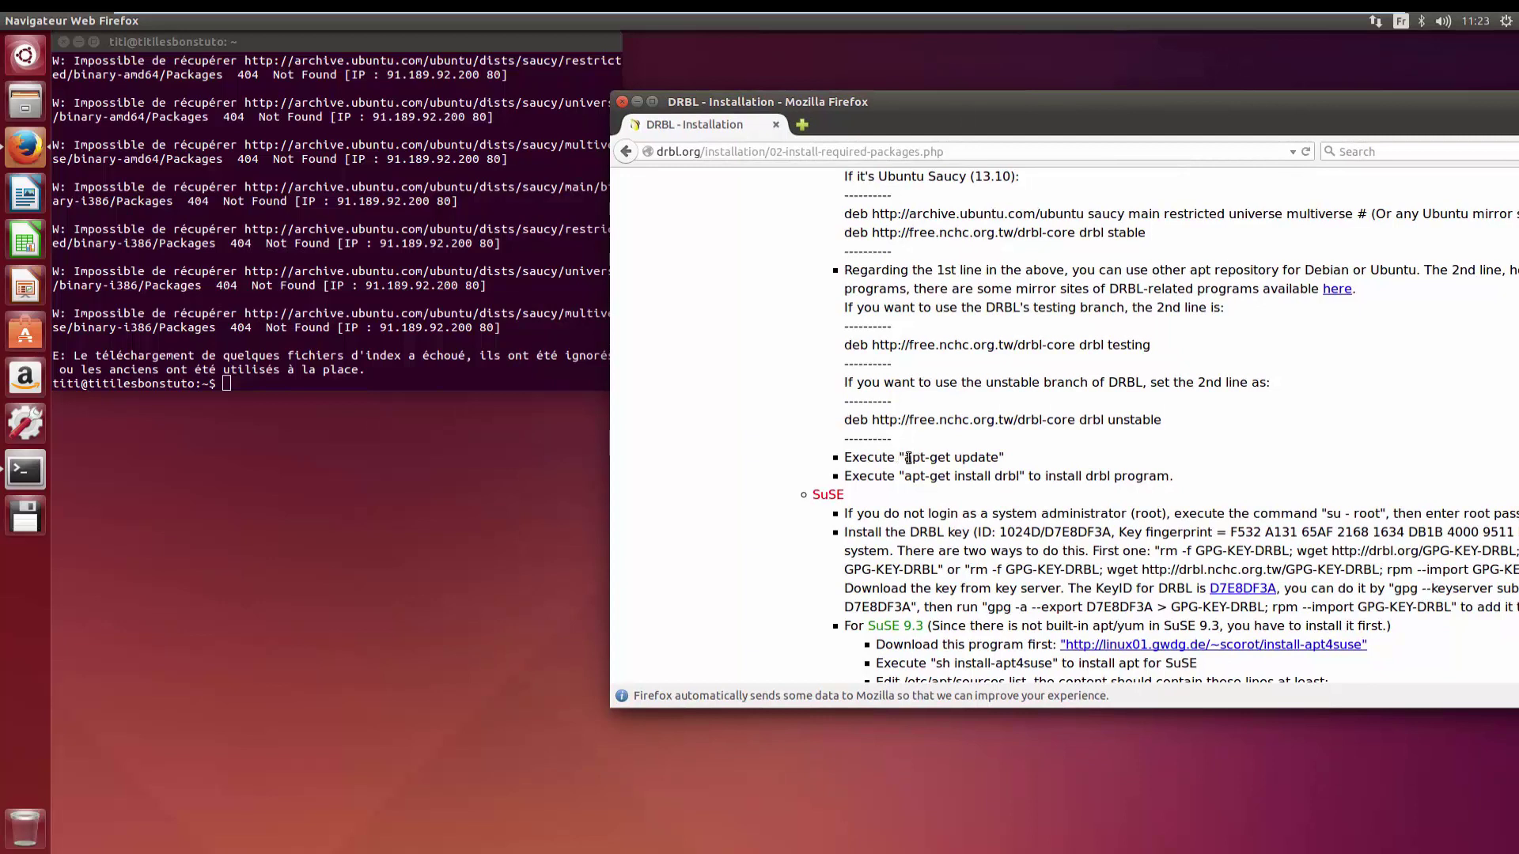
left_click_drag(905, 457, 938, 458)
left_click_drag(904, 478, 1018, 479)
right_click(979, 476)
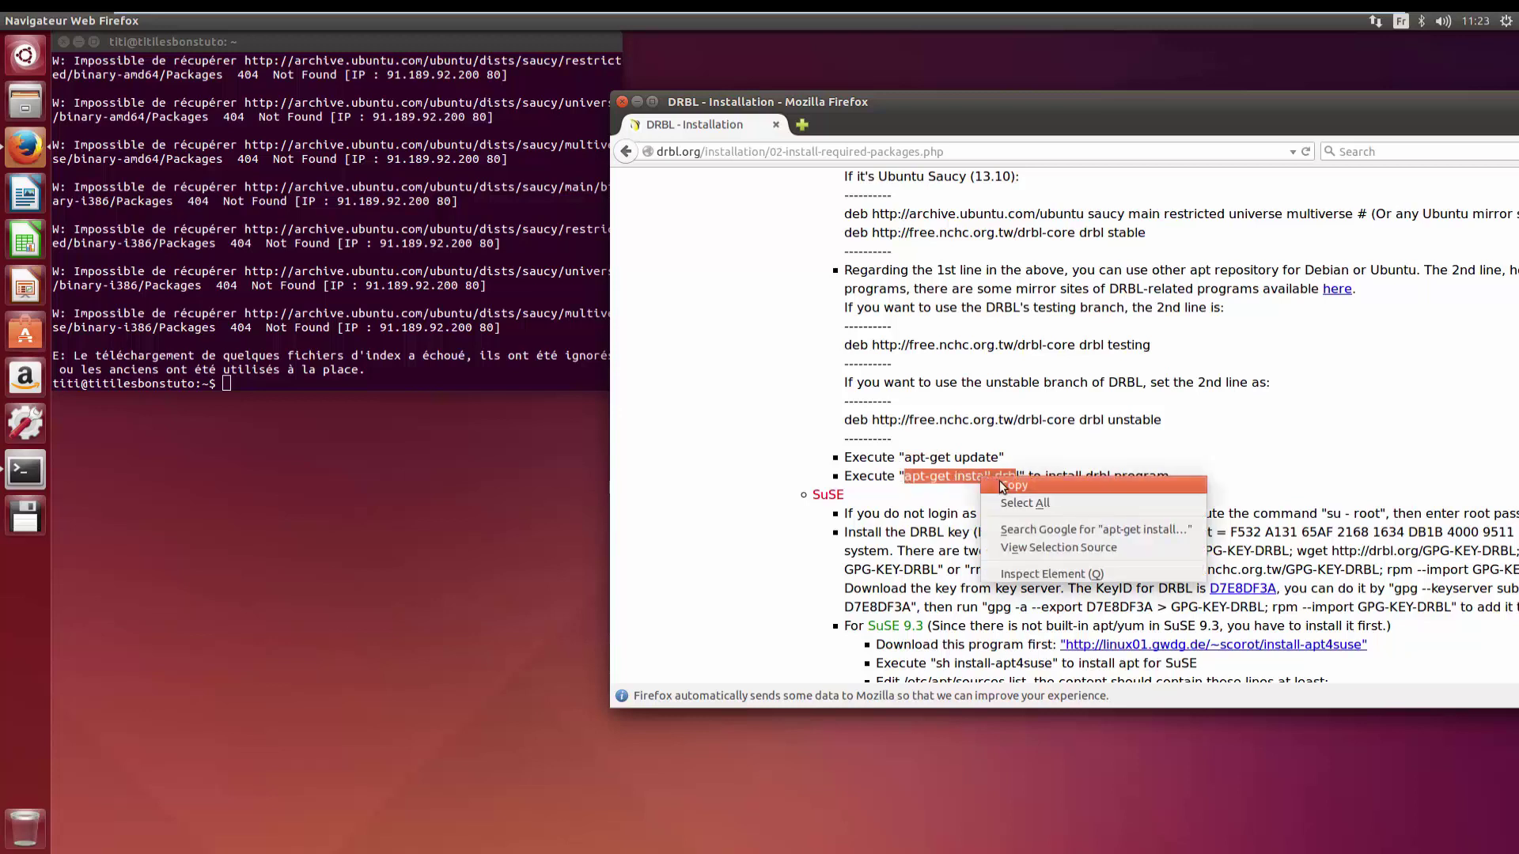
left_click(1003, 497)
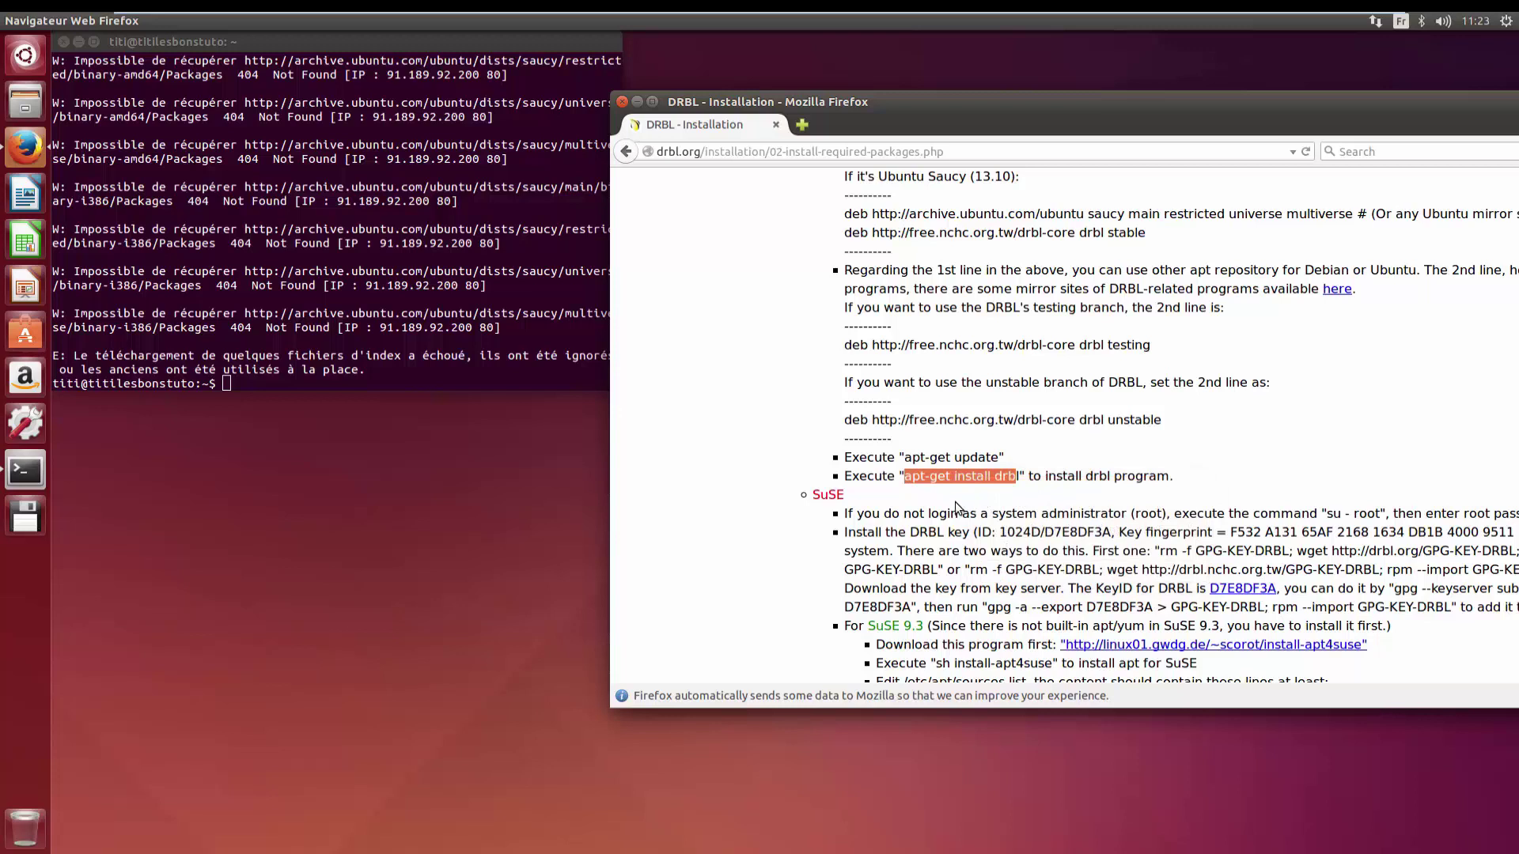
left_click_drag(1020, 478, 904, 478)
right_click(932, 474)
left_click(970, 492)
Step: Run "sudo apt-get install drbl" in the terminal using the copied command and agree to continue the installation
left_click(398, 381)
type("s")
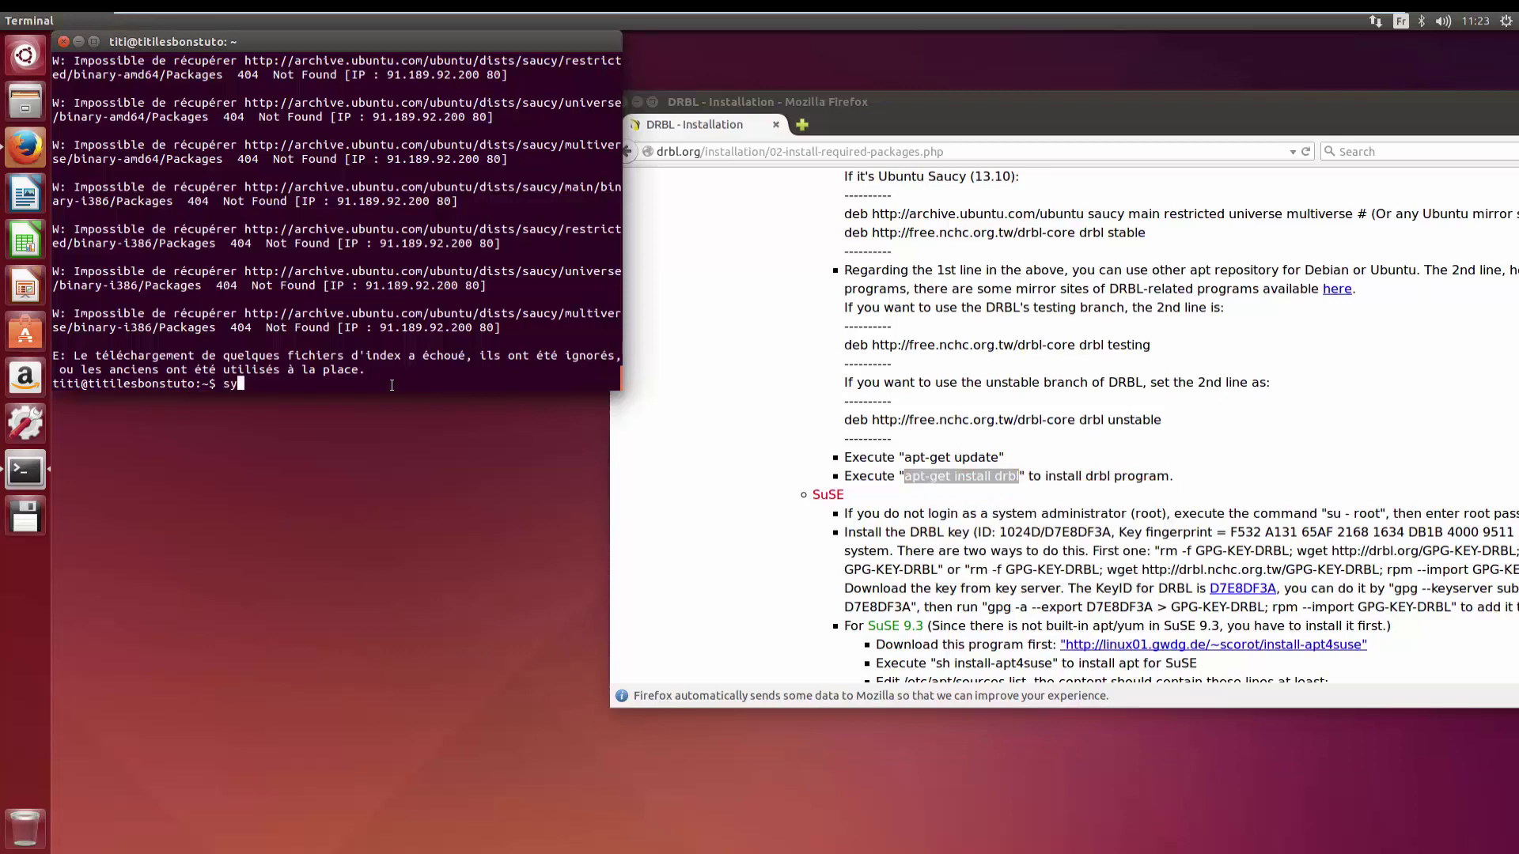
type("udo")
right_click(278, 392)
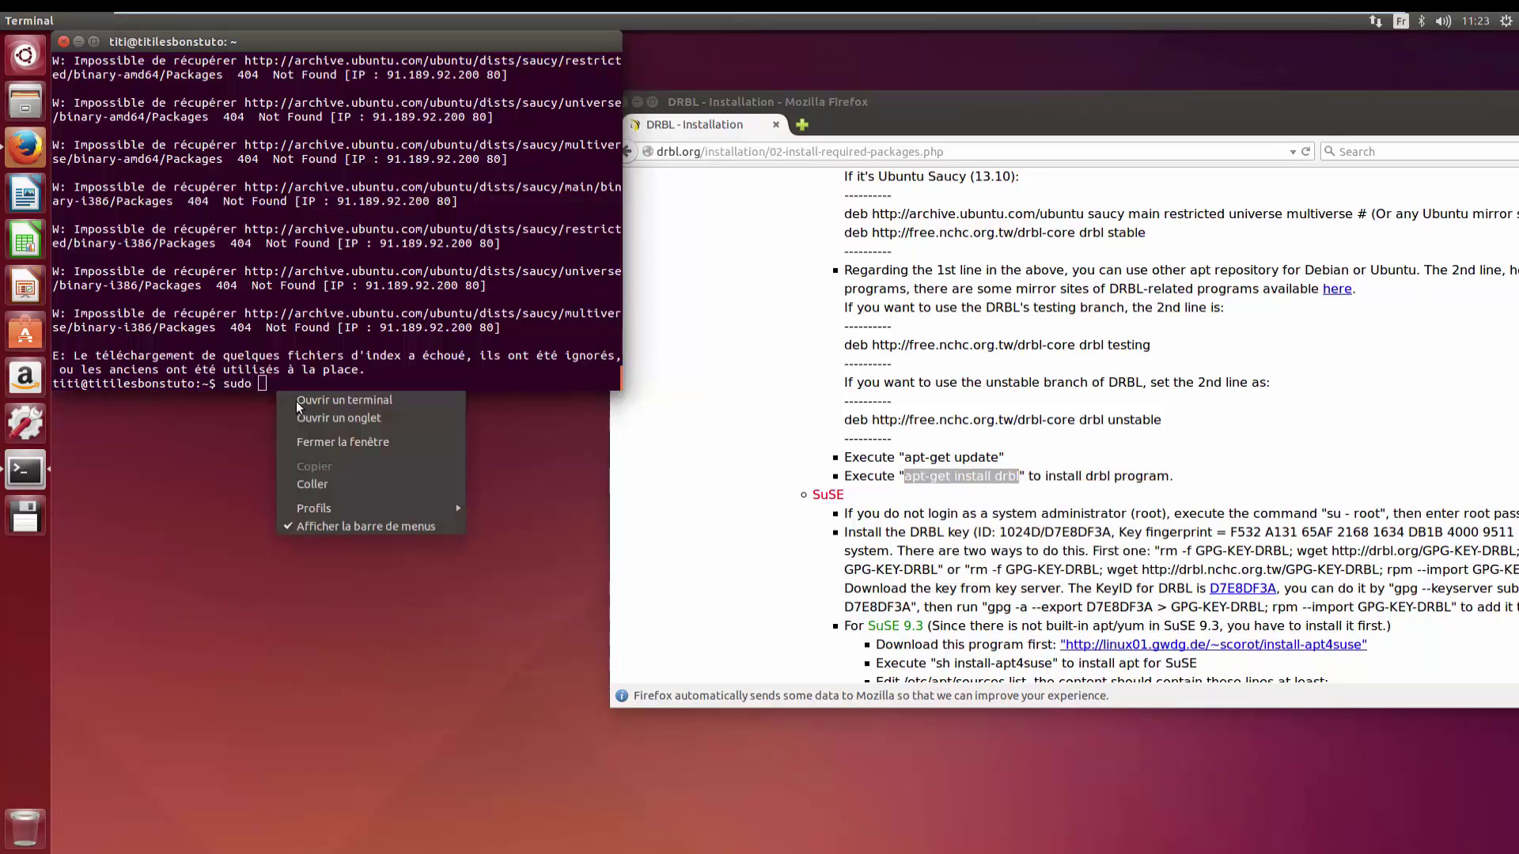
left_click(311, 483)
key("Return")
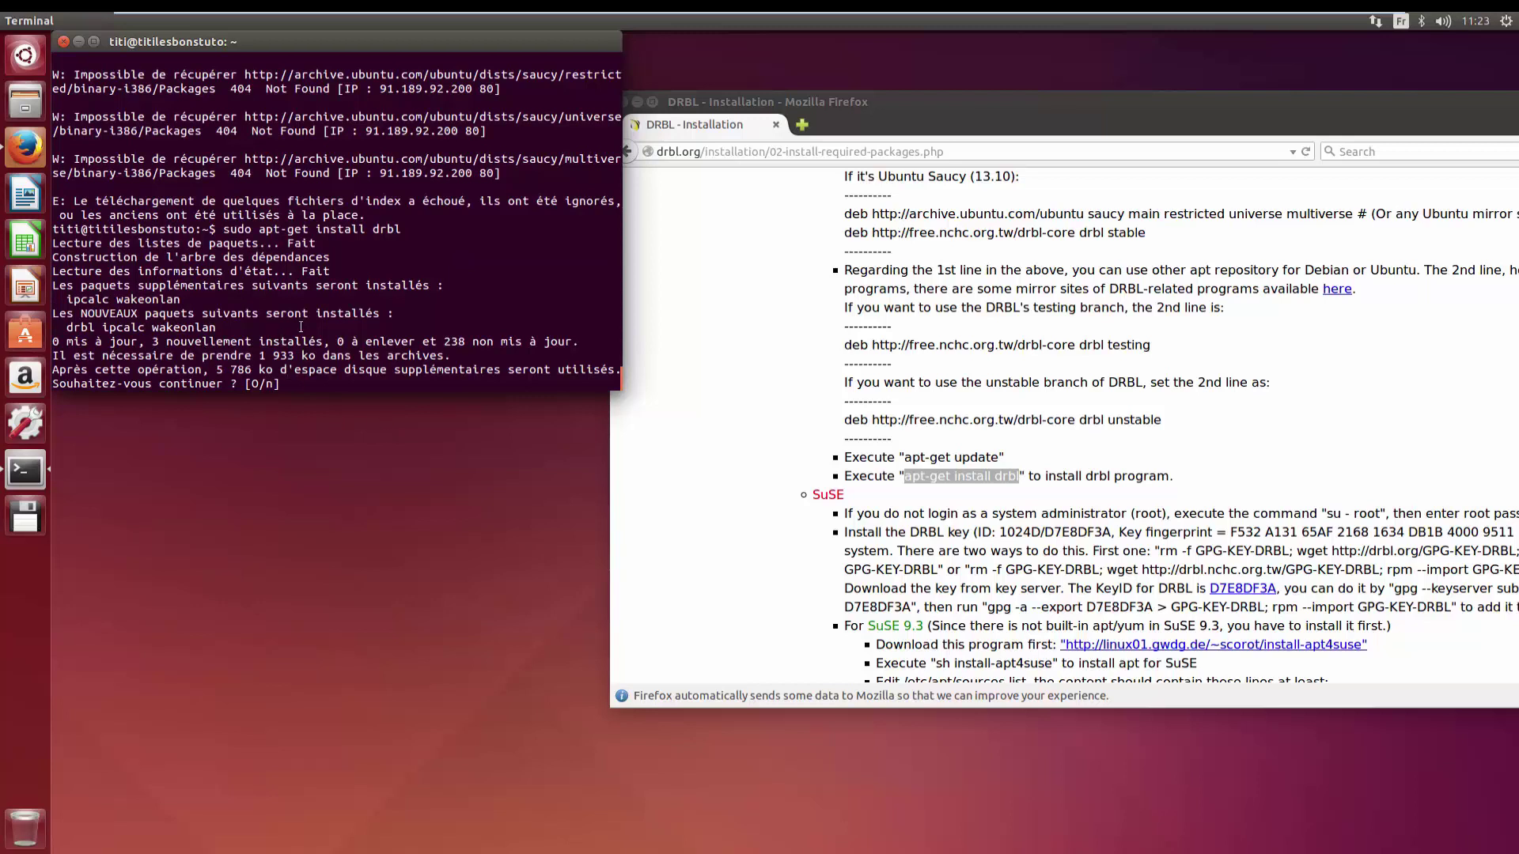
key("Return")
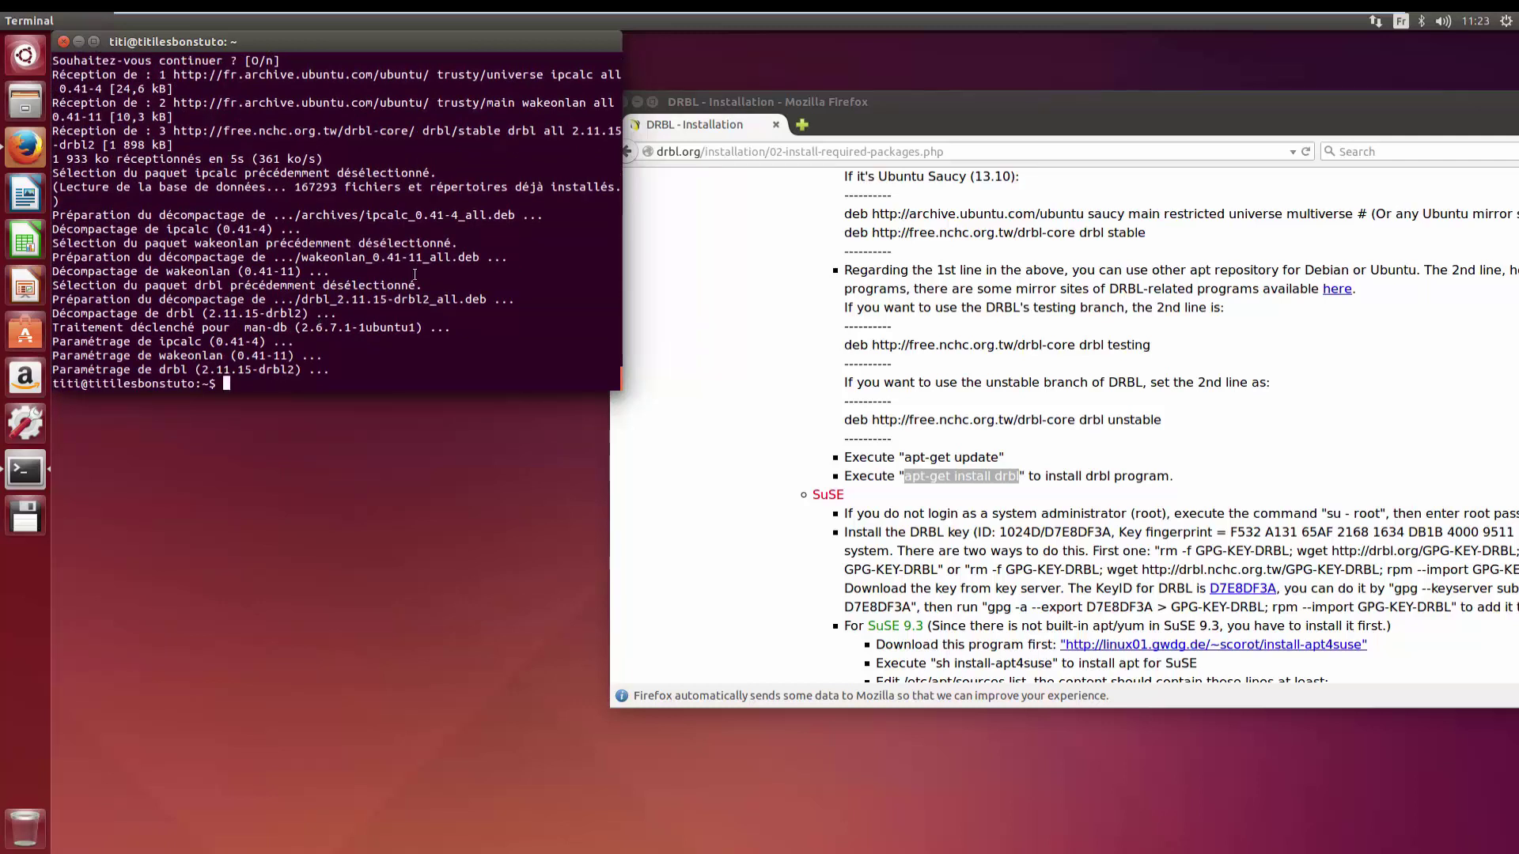
Step: Find Step 2b in the Firefox guide and copy the command "drblsrv -i" from Scenario 1
left_click(755, 450)
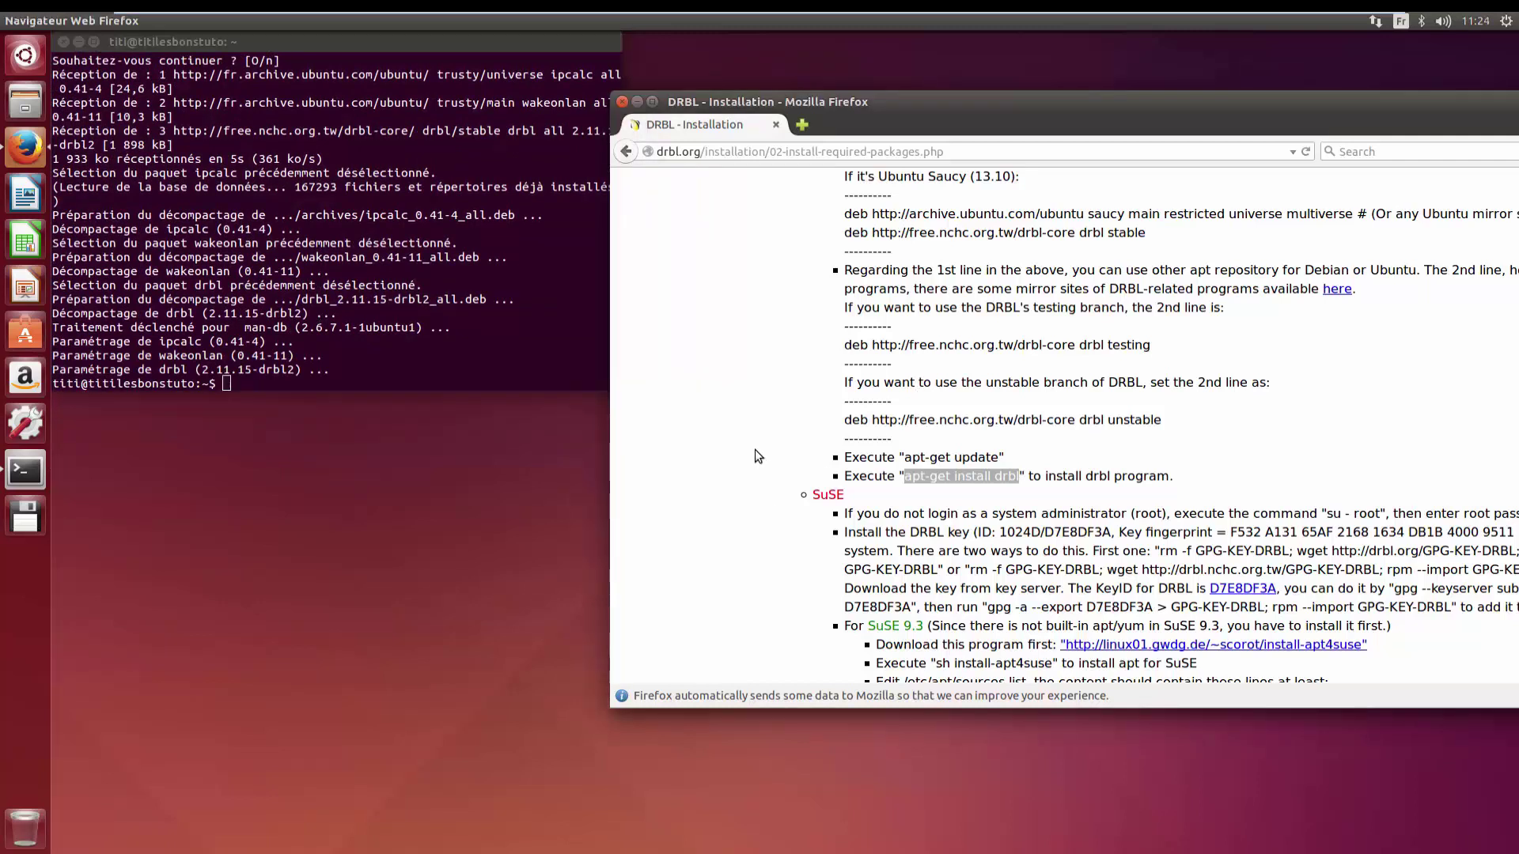
scroll(985, 419, "down", 4)
scroll(985, 419, "down", 12)
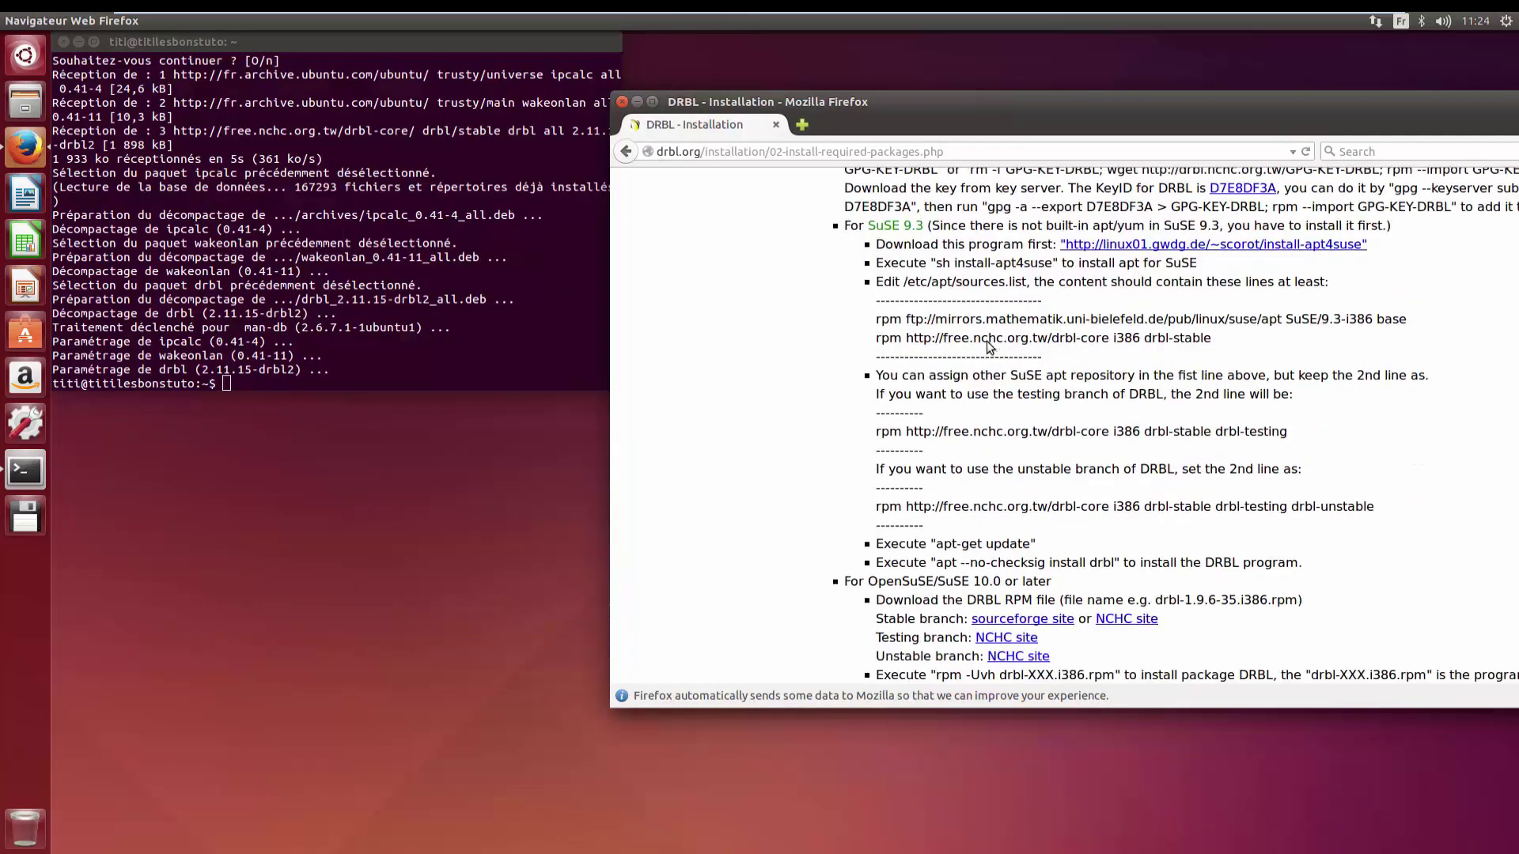
scroll(989, 344, "down", 2)
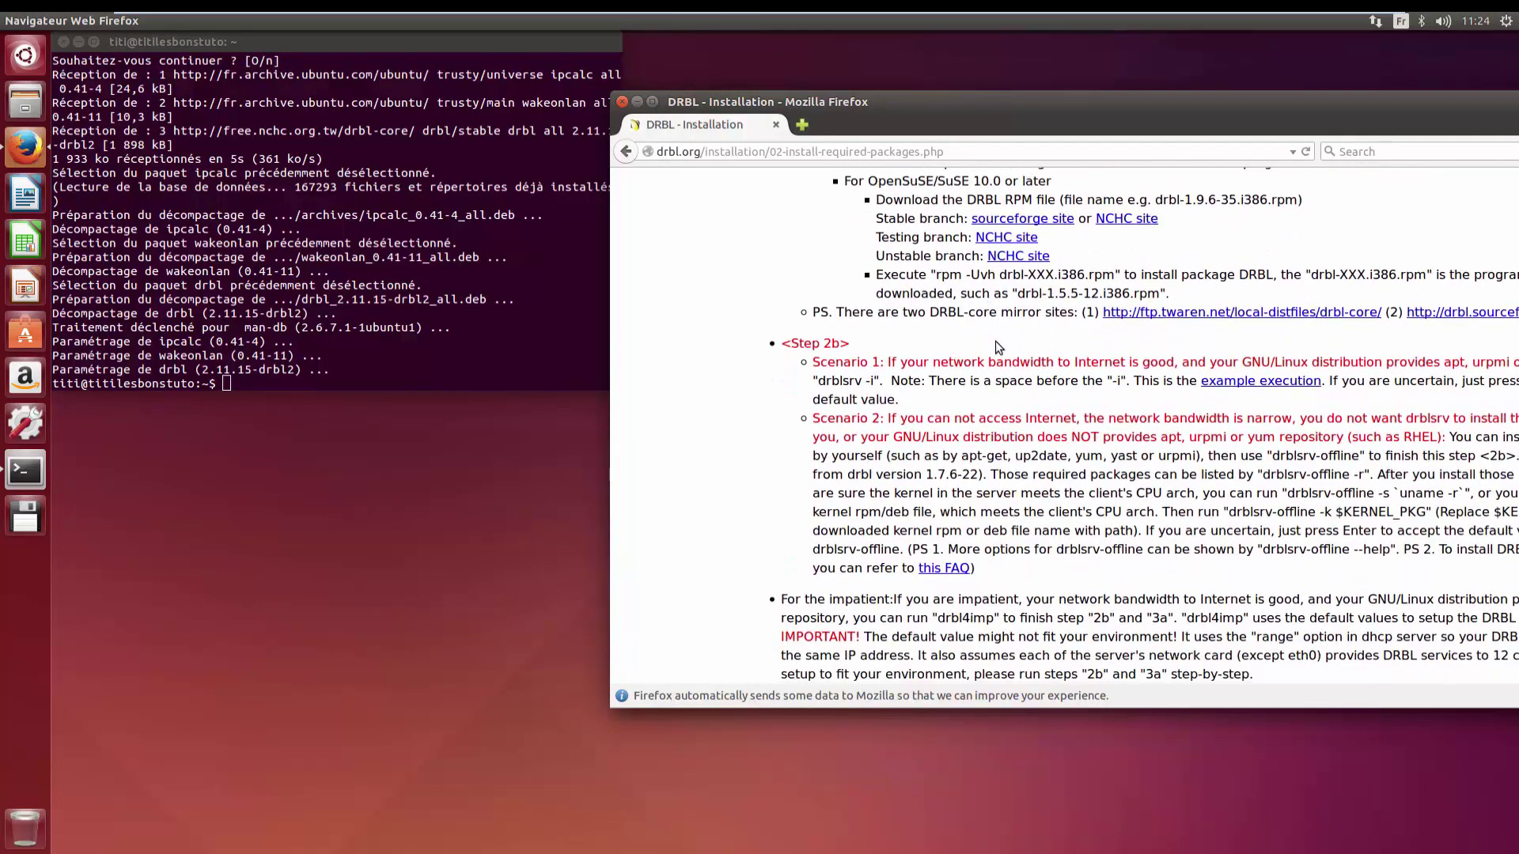
left_click_drag(1096, 125, 902, 102)
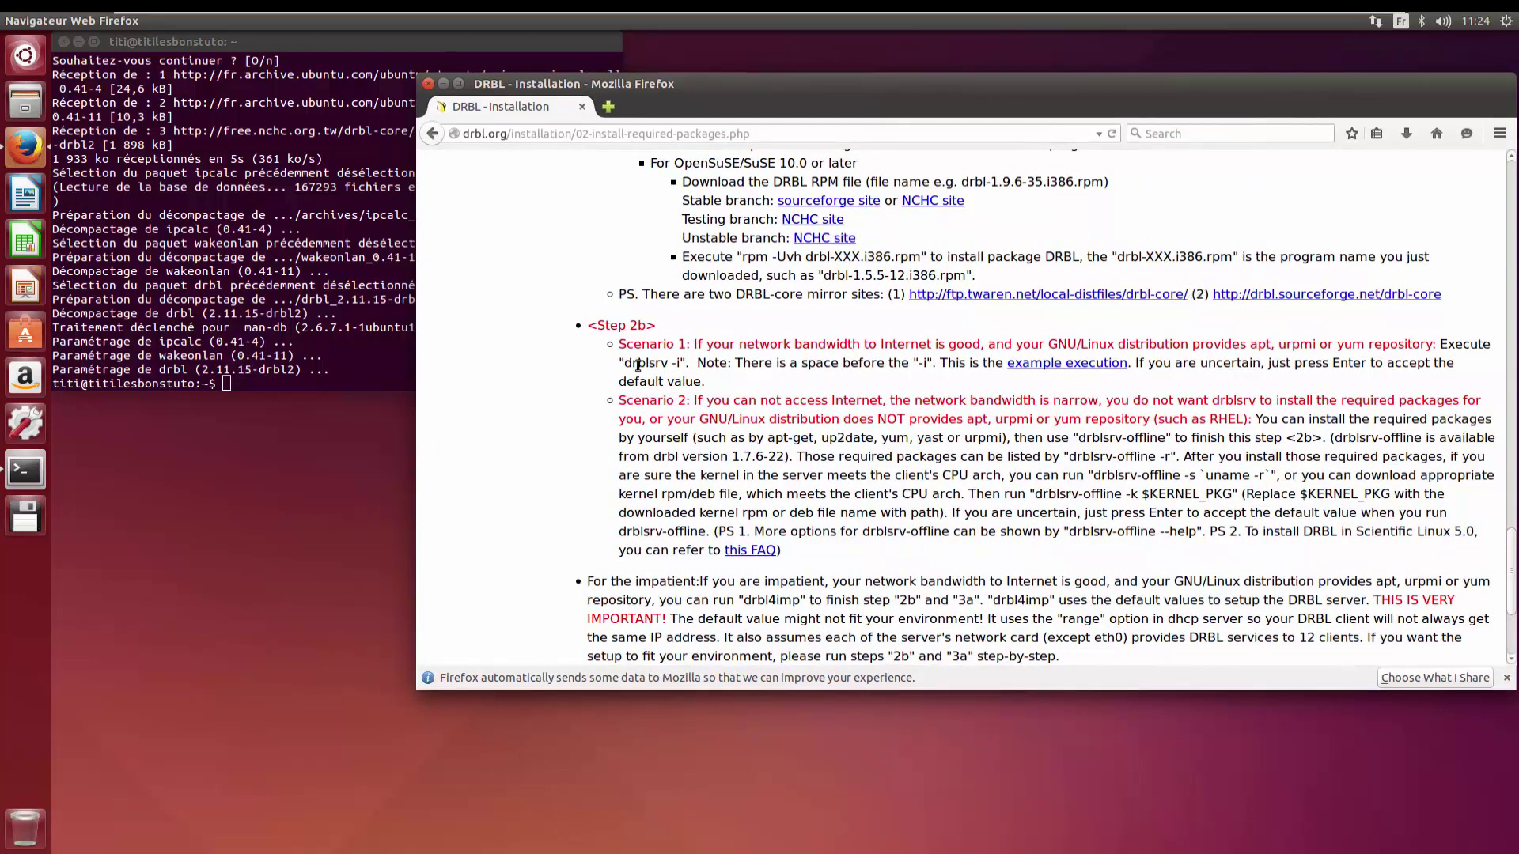
left_click_drag(623, 363, 681, 364)
right_click(674, 366)
left_click(706, 374)
Step: Try to run the copied "drblsrv -i" command in the terminal without sudo
left_click(349, 379)
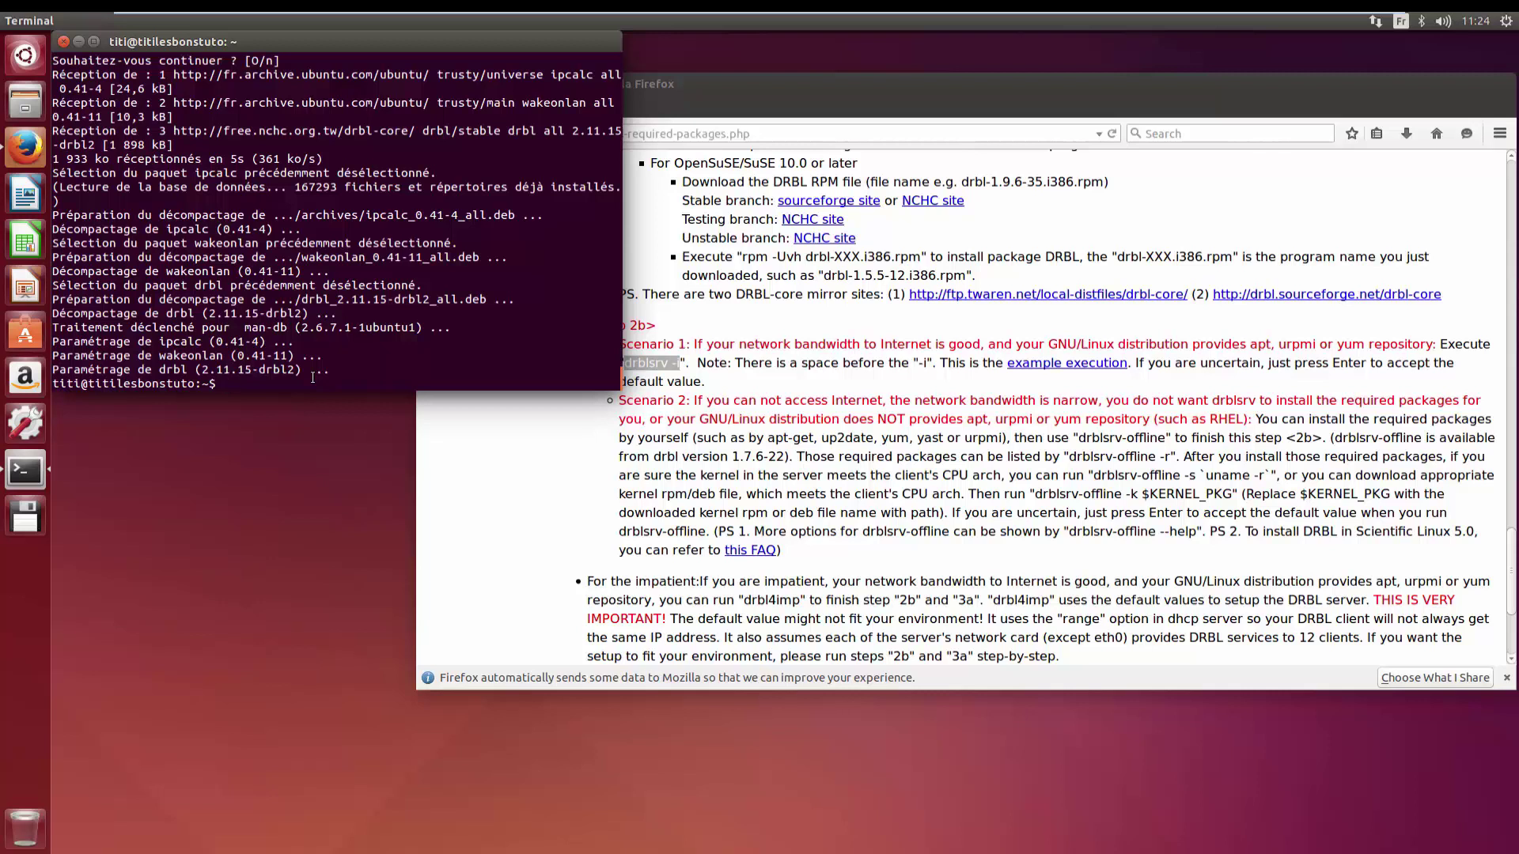
right_click(313, 378)
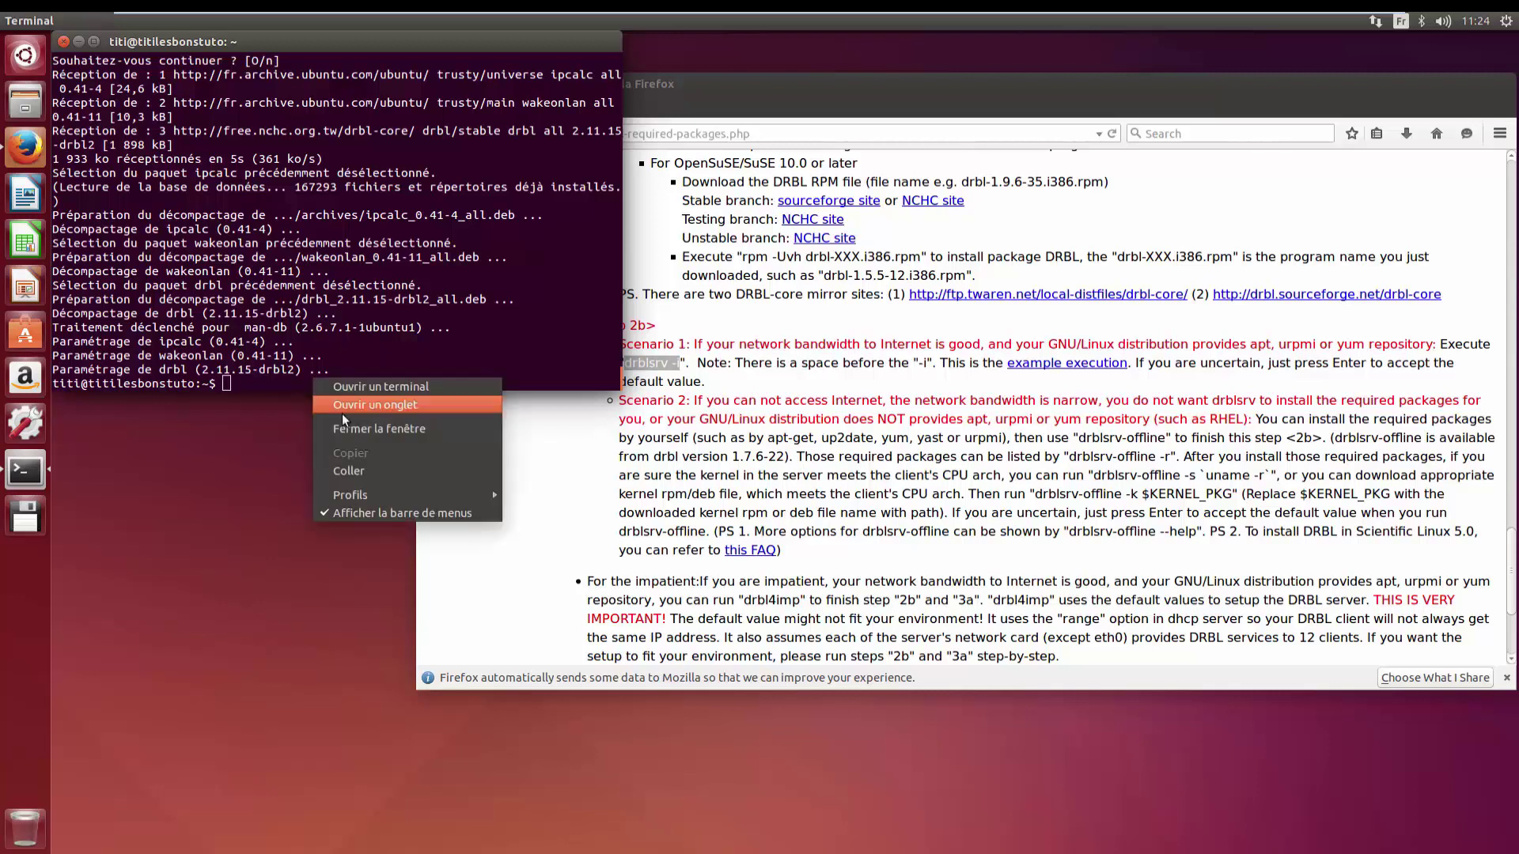
left_click(354, 468)
key("Return")
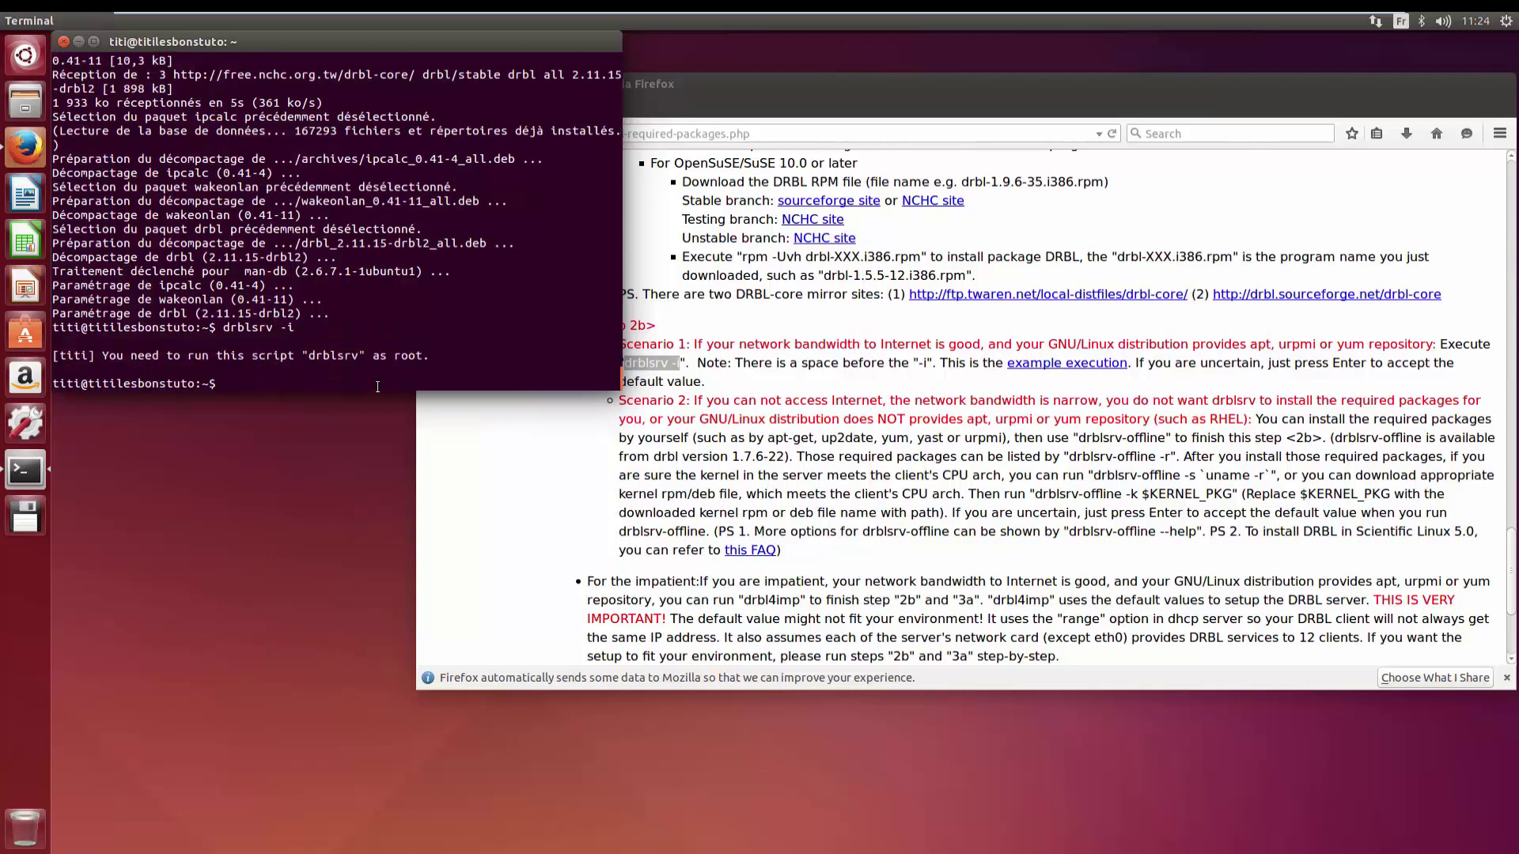
Step: Run "sudo drblsrv -i" in the terminal to start the DRBL server installation
type("sudo")
right_click(332, 386)
left_click(375, 479)
key("Return")
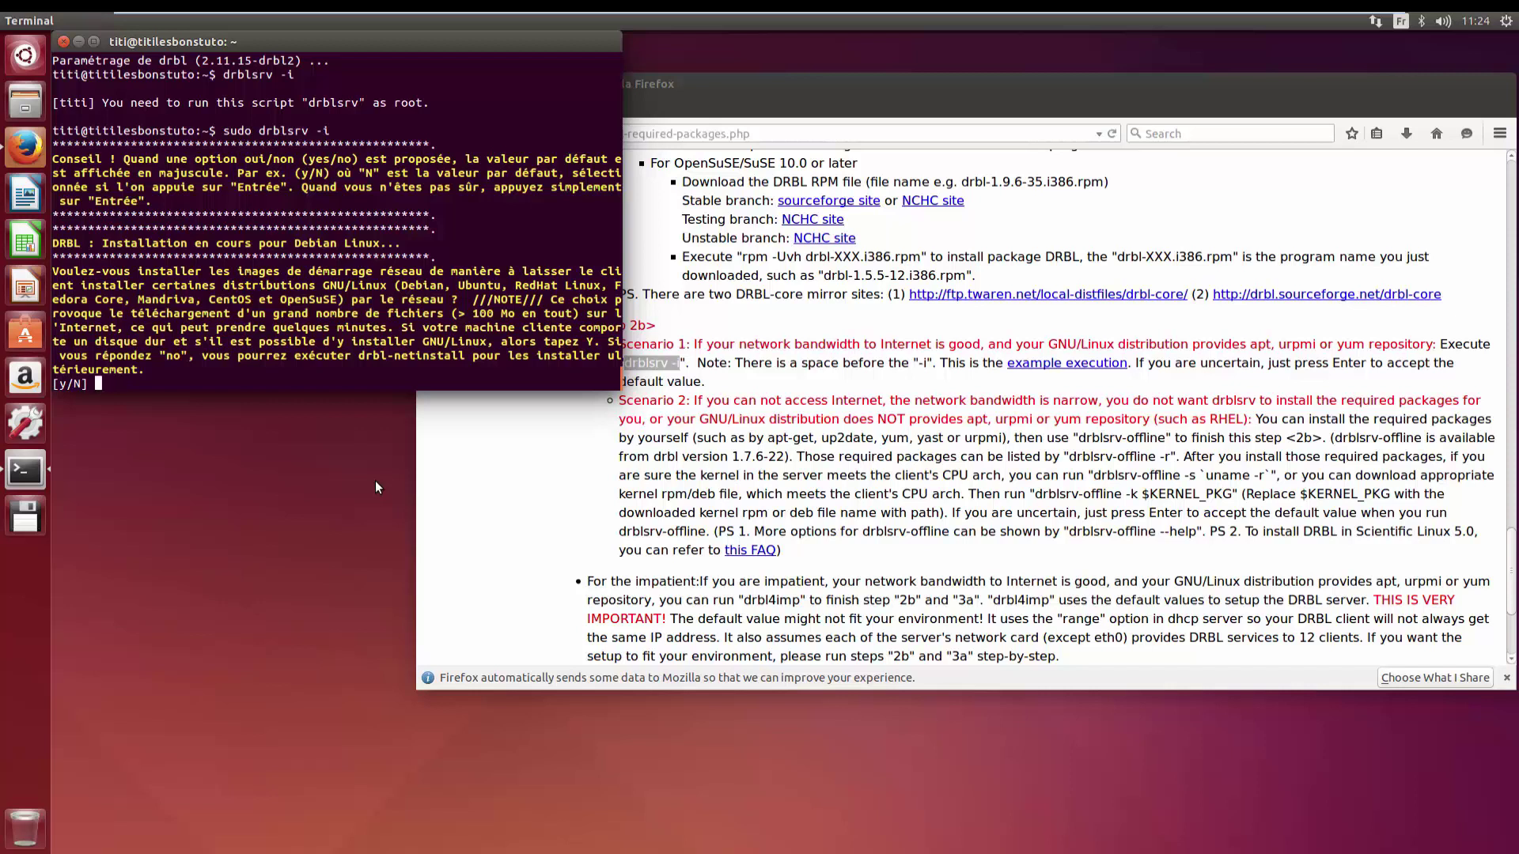
Step: Accept the installer defaults: no network boot images, no serial console, no operating system upgrade, and kernel option 1 (3.16.0-30-generic x86_64)
key("Return")
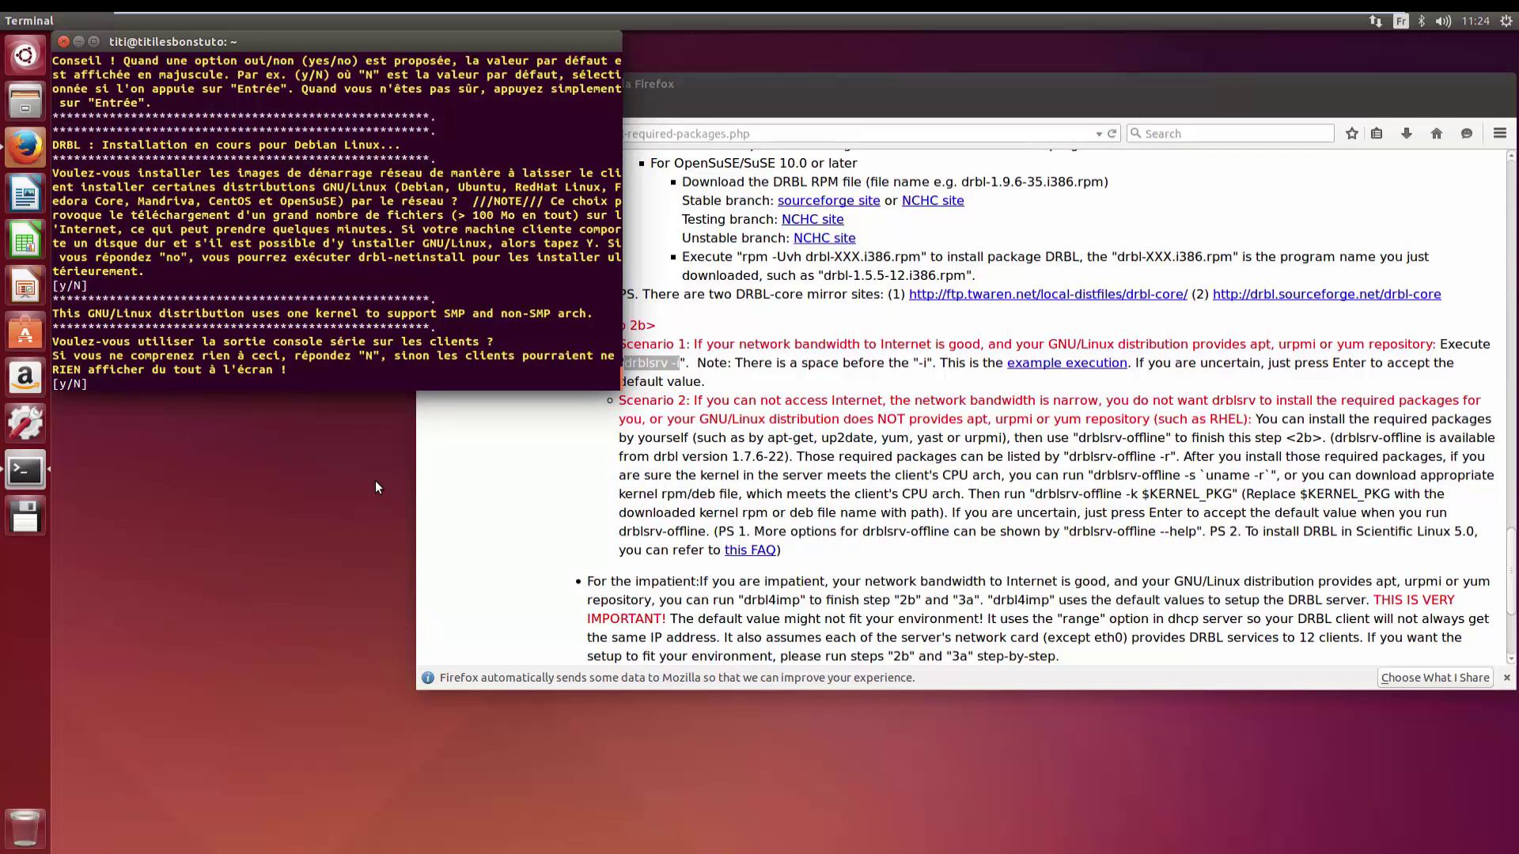
key("Return")
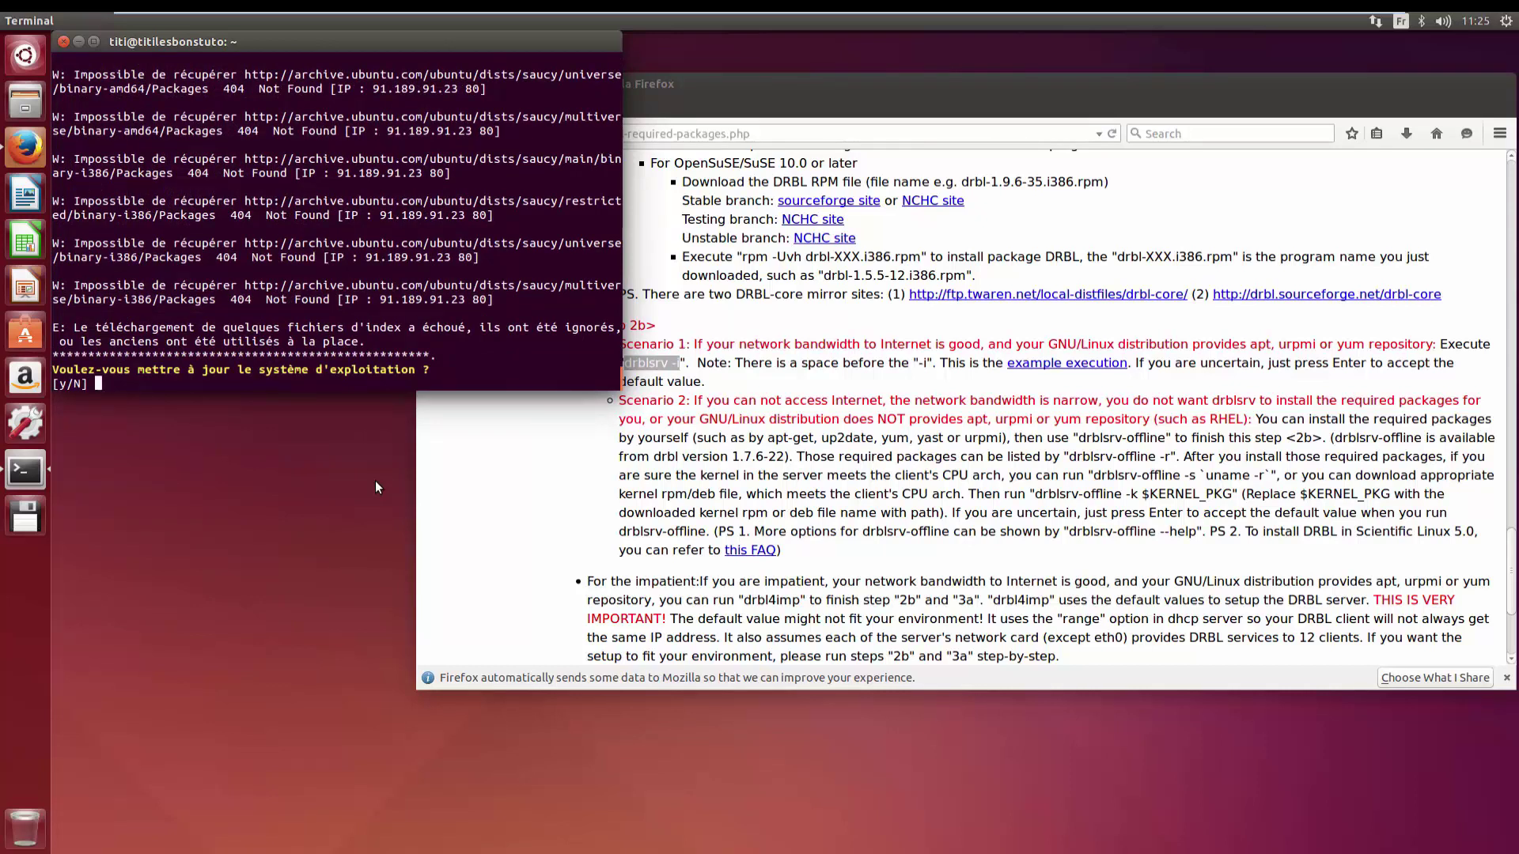
key("Return")
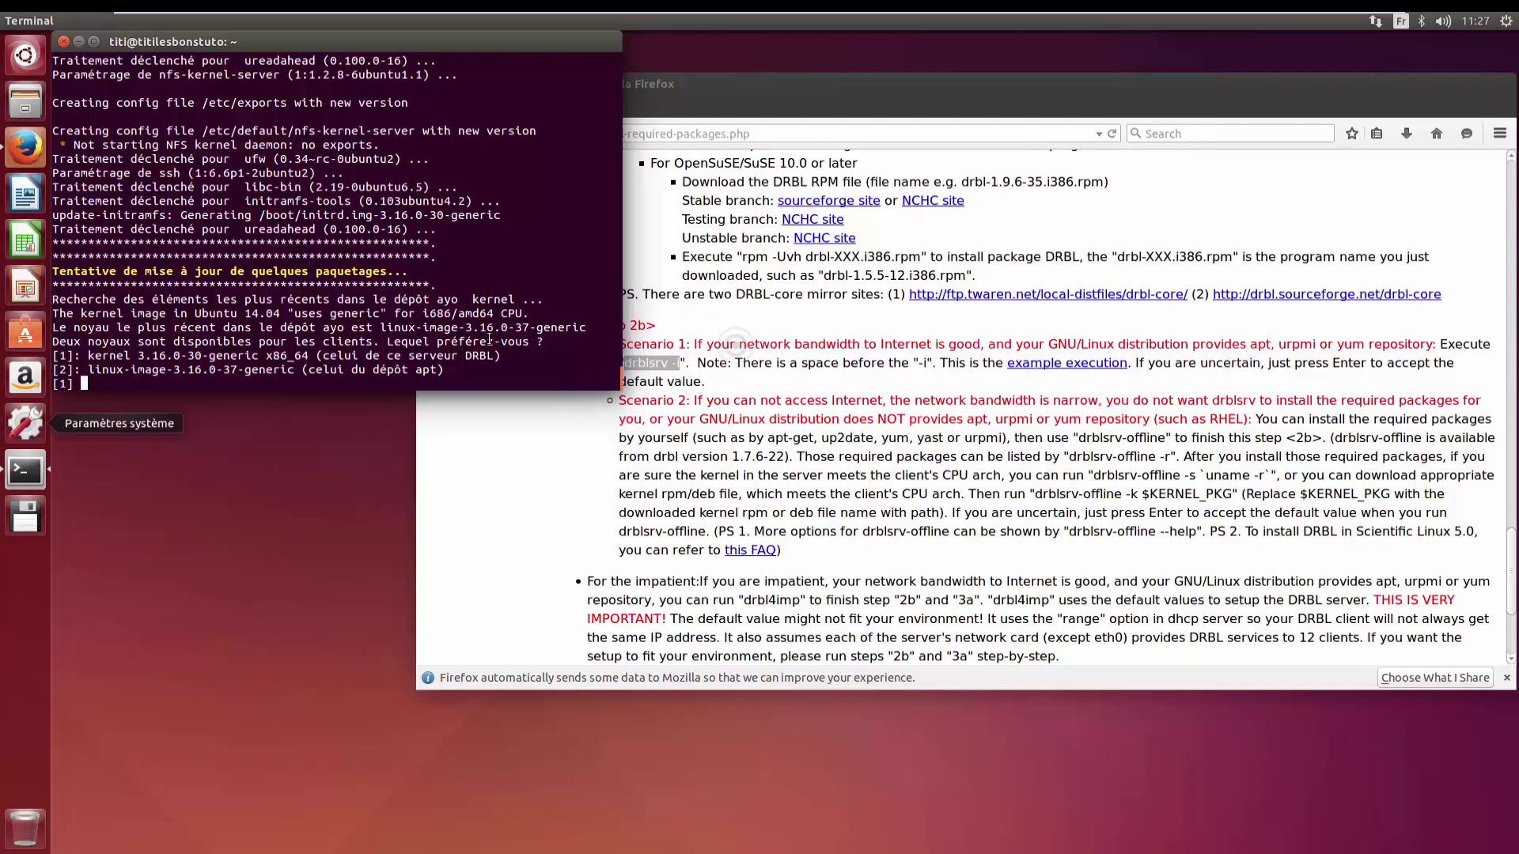
key("Return")
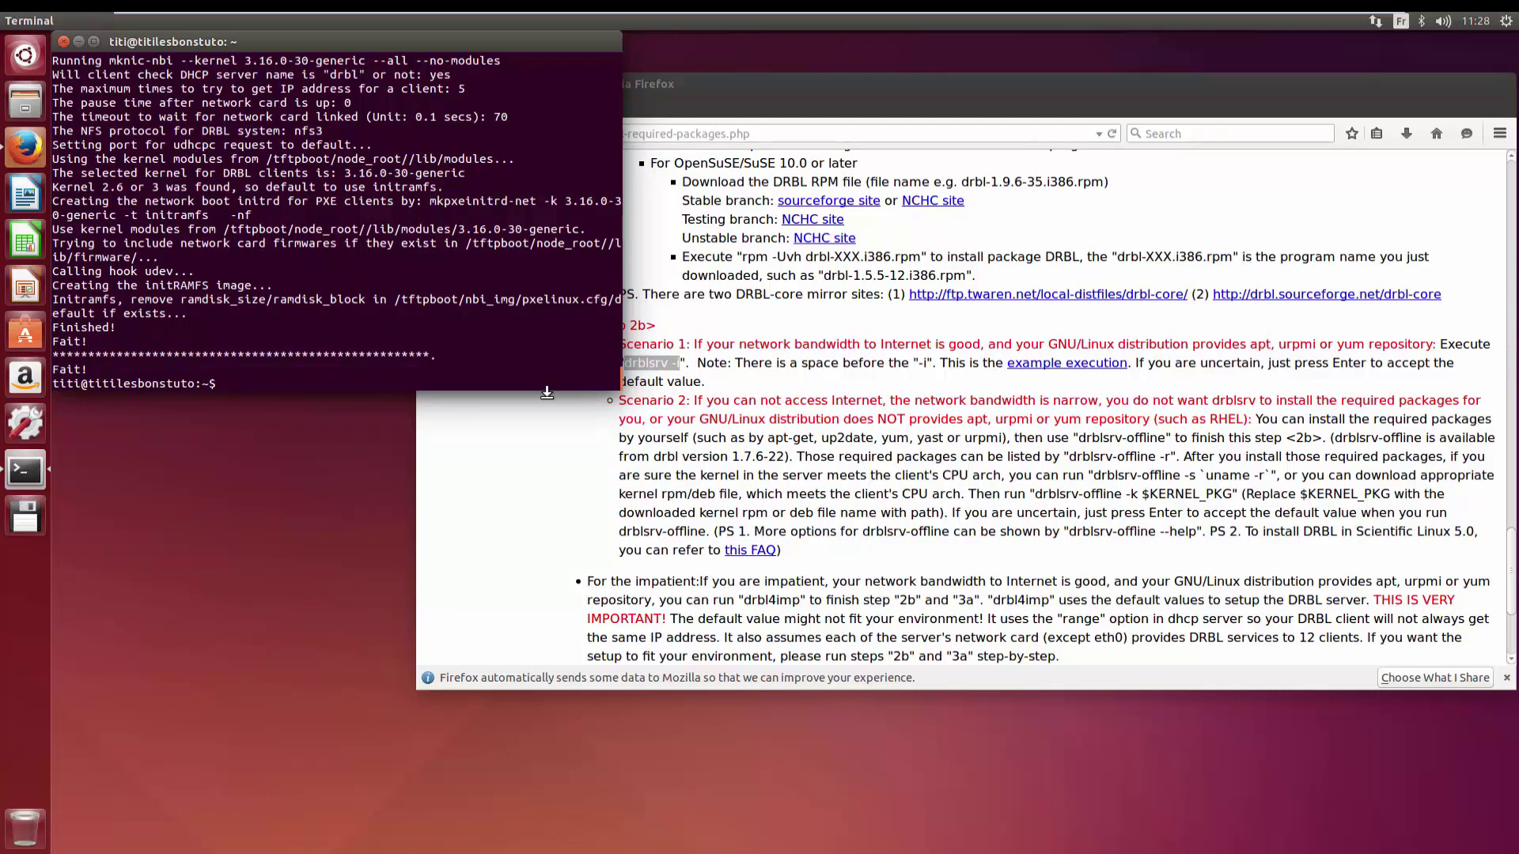
Step: Open the guide's next page, "III. Set up the file system for the client in the Server"
left_click(538, 465)
scroll(810, 361, "down", 2)
scroll(810, 360, "down", 1)
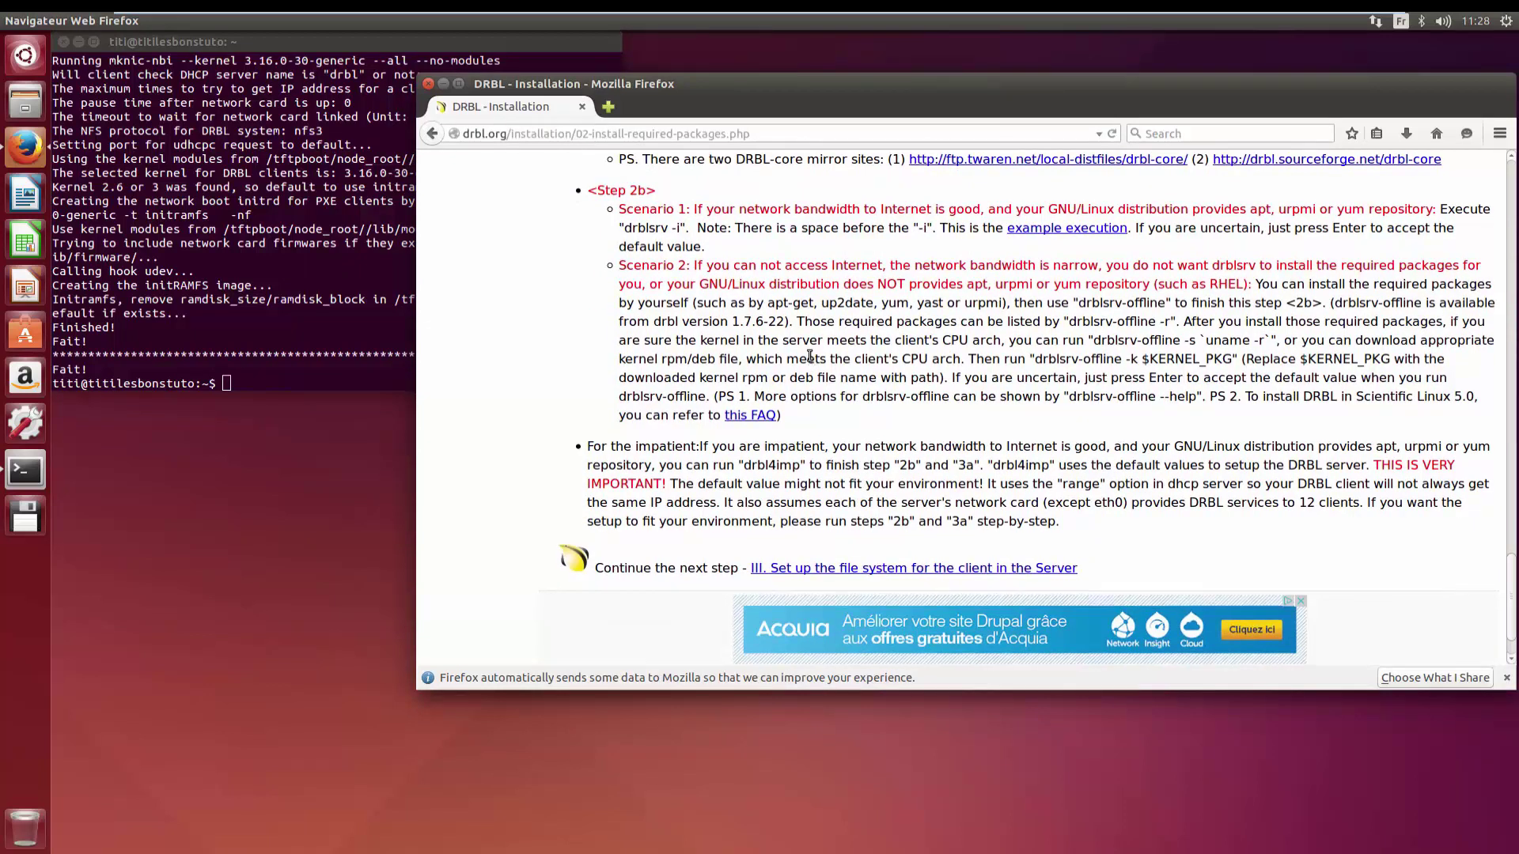
scroll(810, 361, "down", 1)
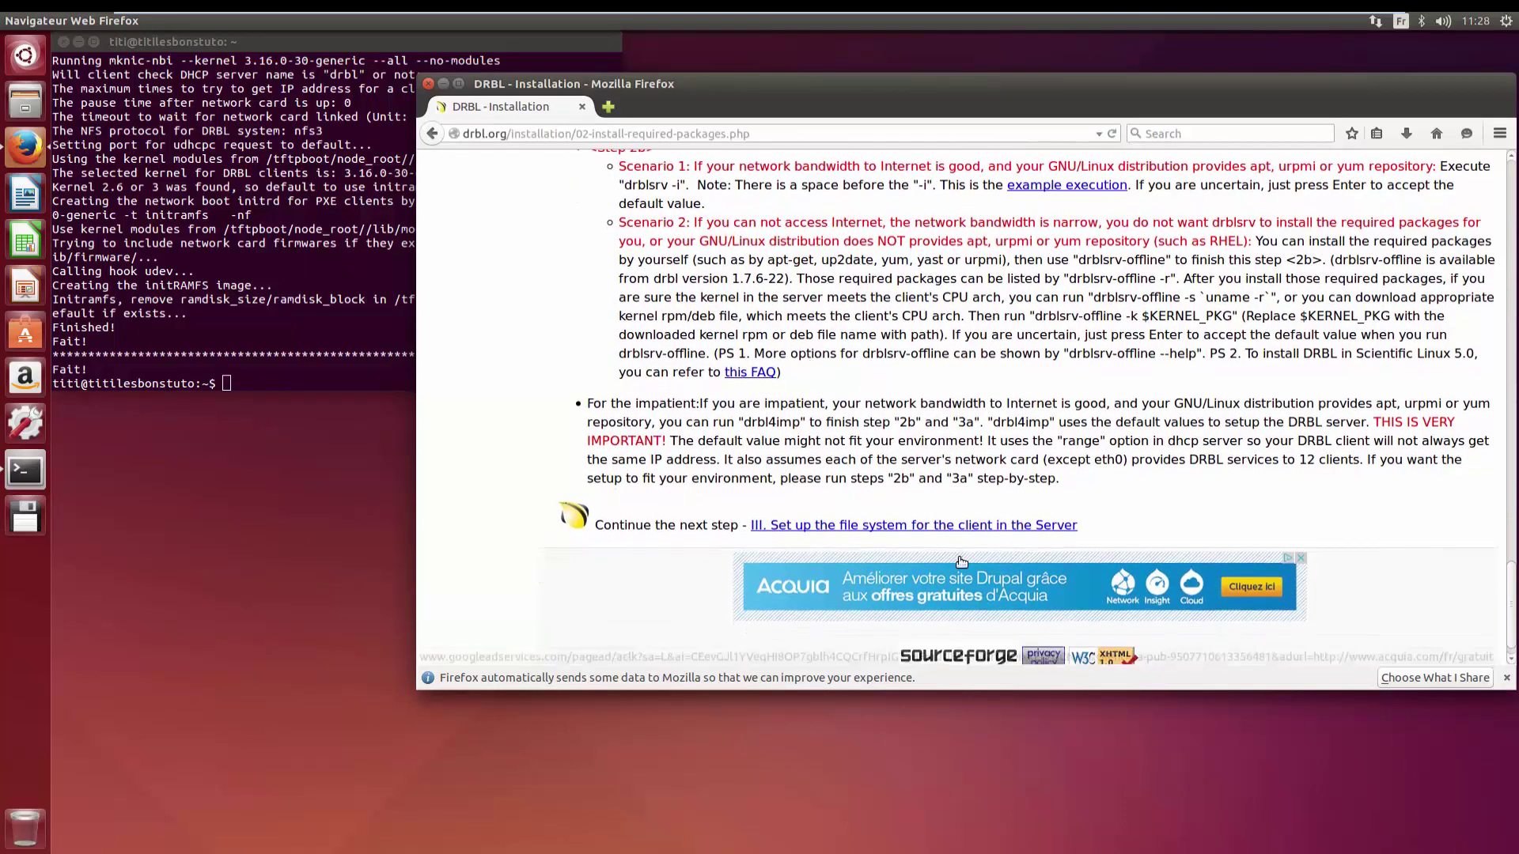
left_click(972, 530)
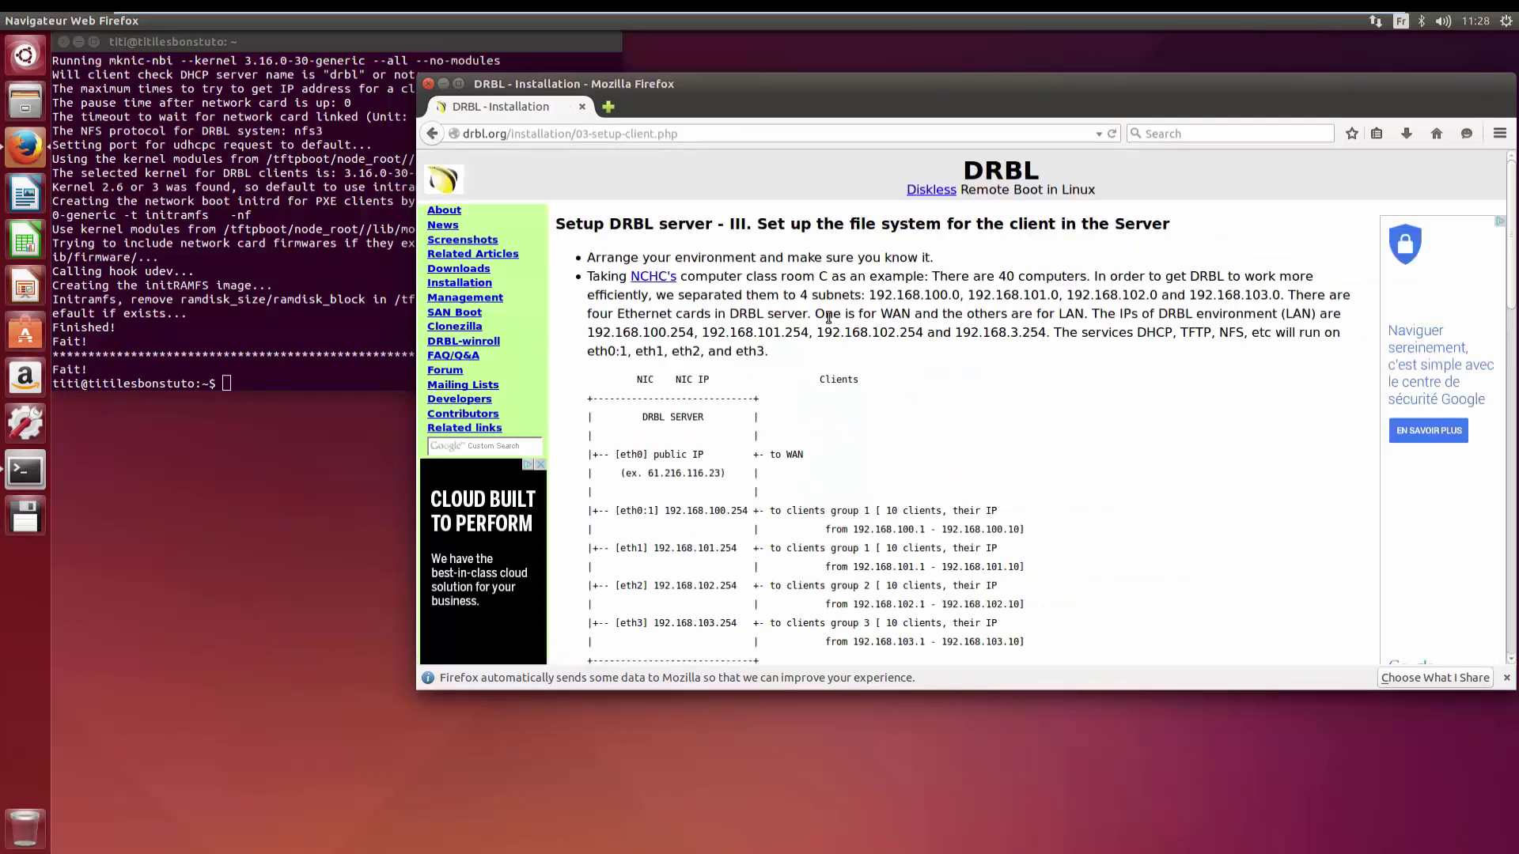
Step: Find Step 3a on the client file system page and copy the command "drblpush -i"
scroll(828, 318, "down", 2)
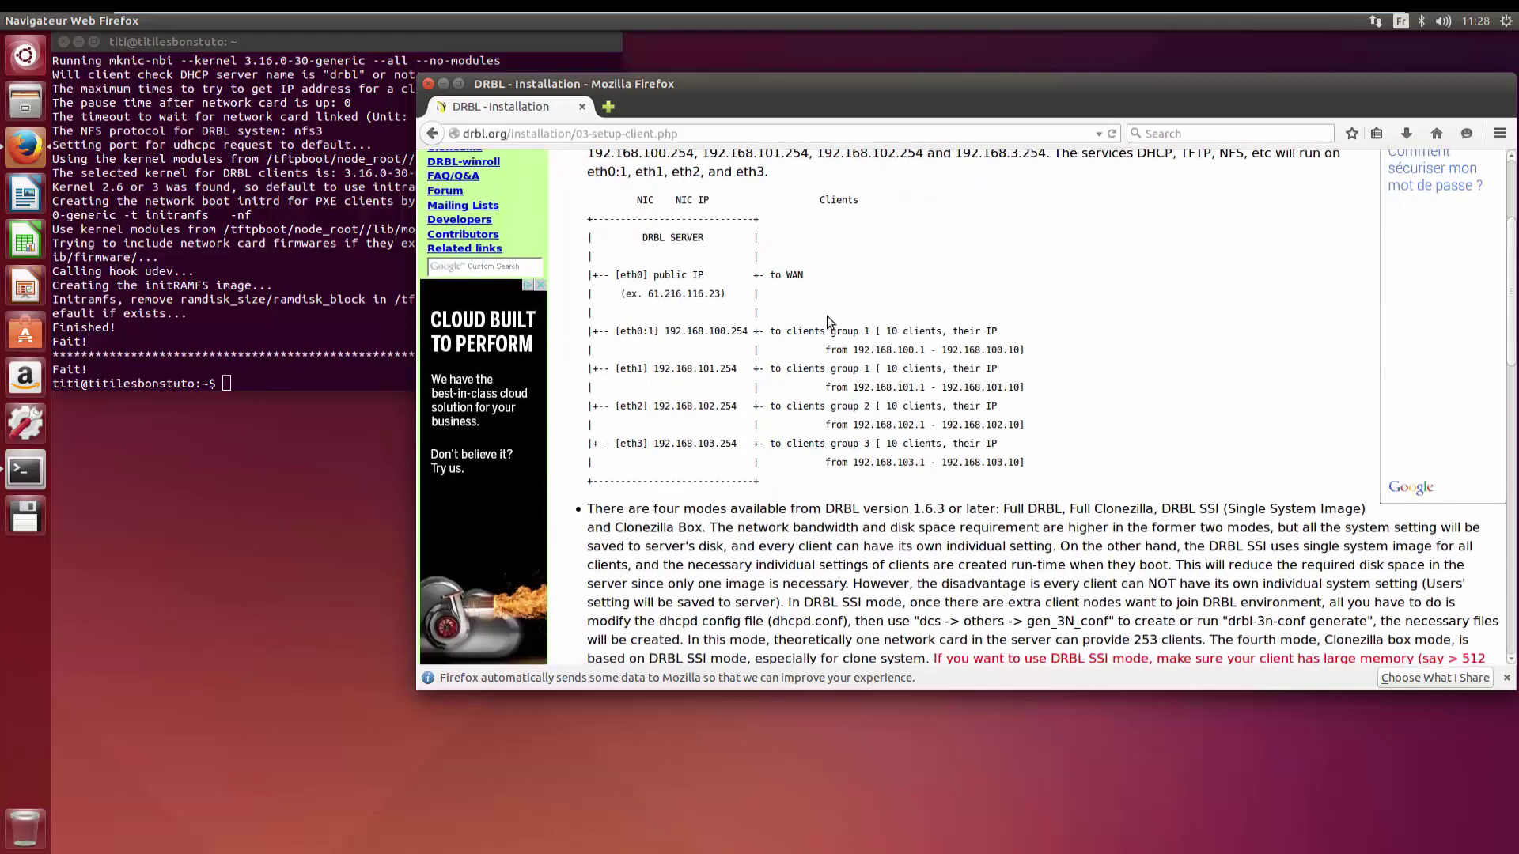
scroll(827, 318, "down", 5)
scroll(828, 318, "down", 1)
scroll(827, 320, "down", 5)
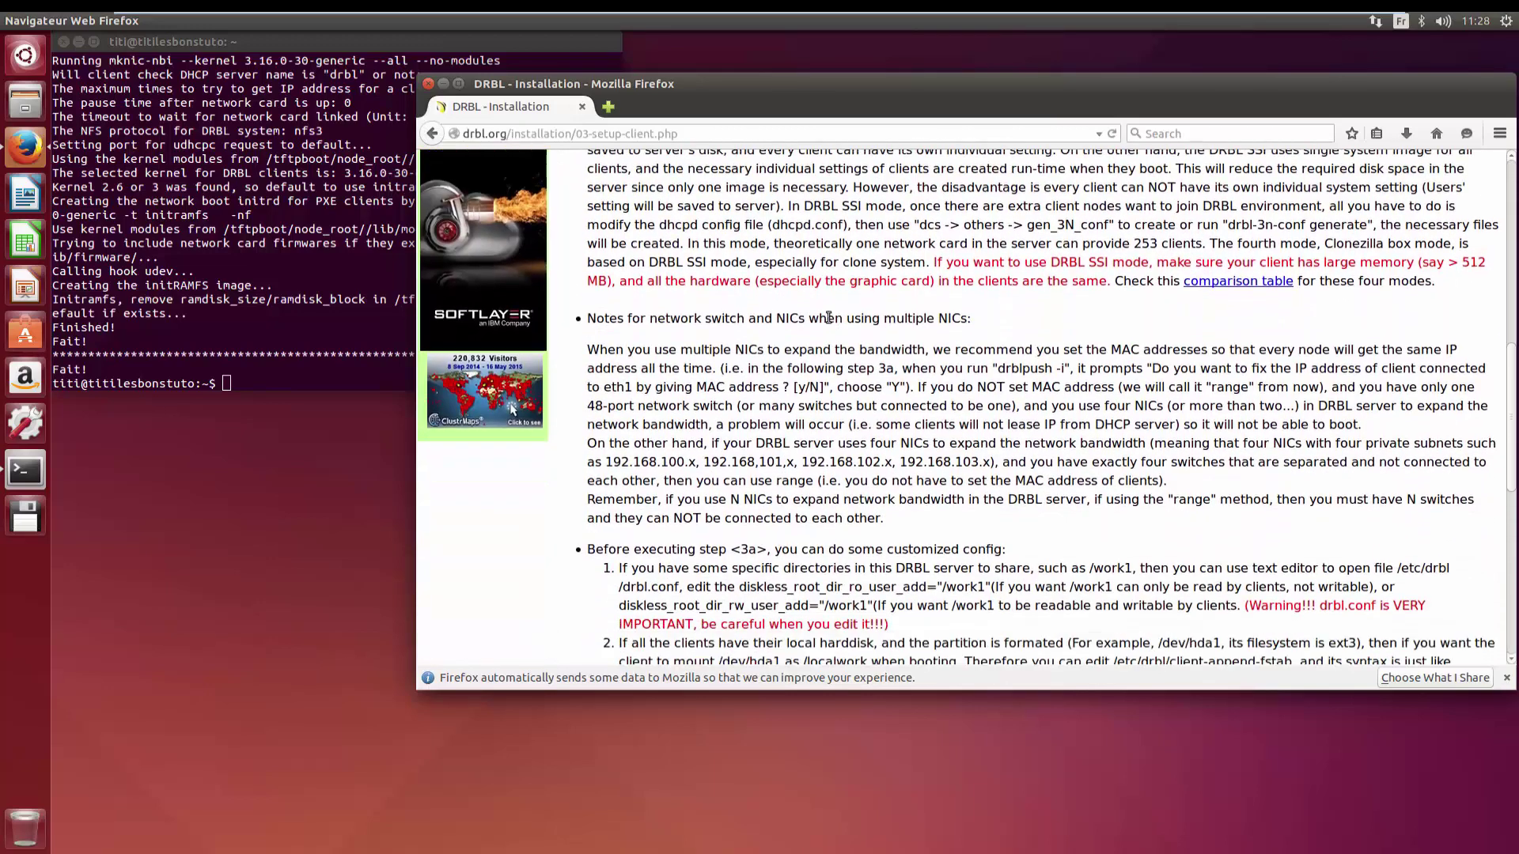
scroll(827, 320, "down", 3)
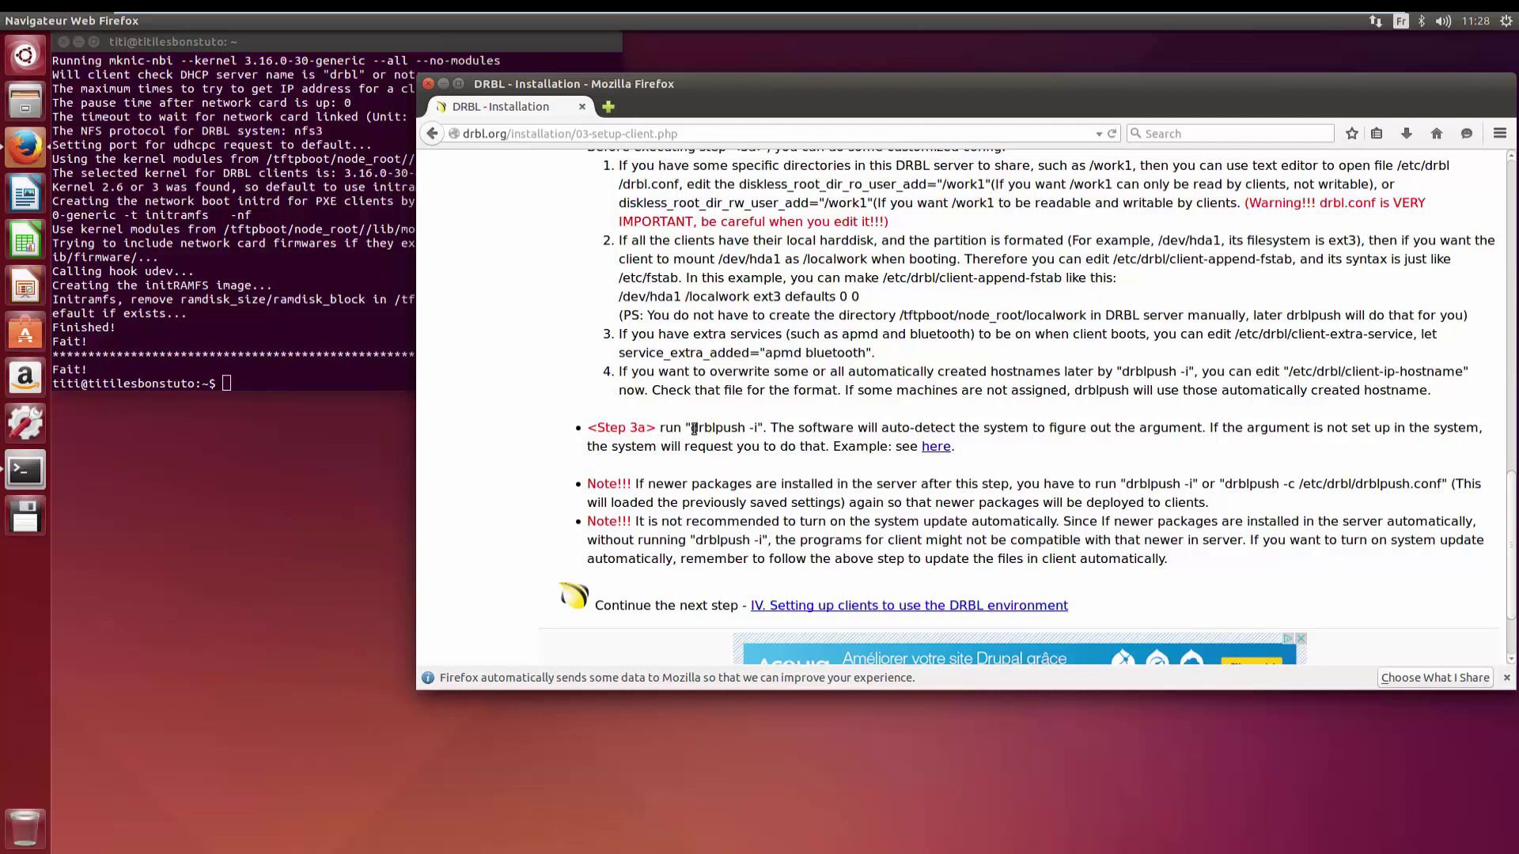
left_click_drag(694, 429, 759, 432)
right_click(743, 431)
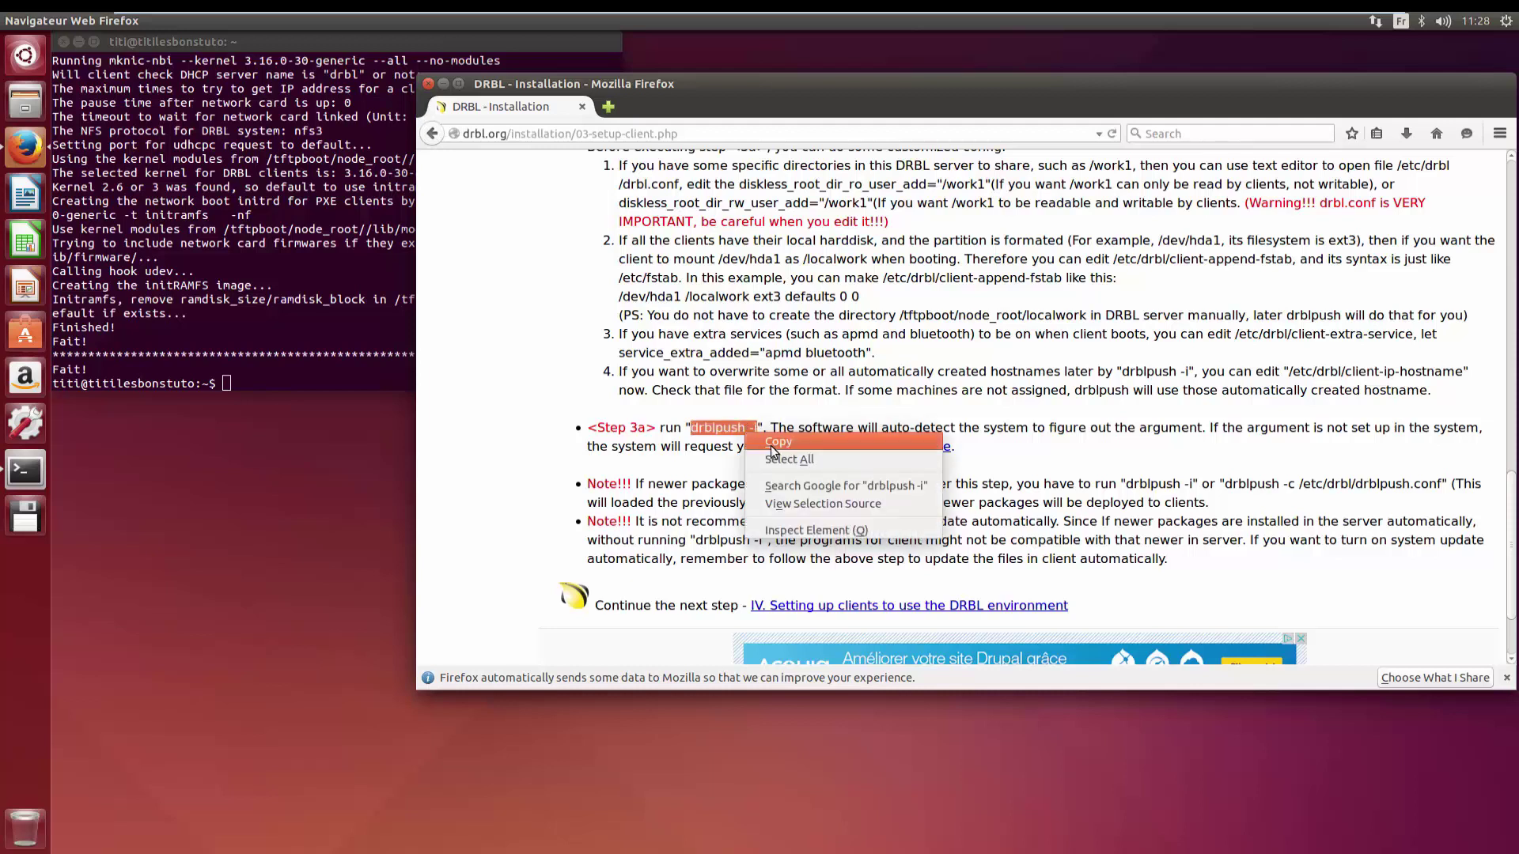
left_click(771, 440)
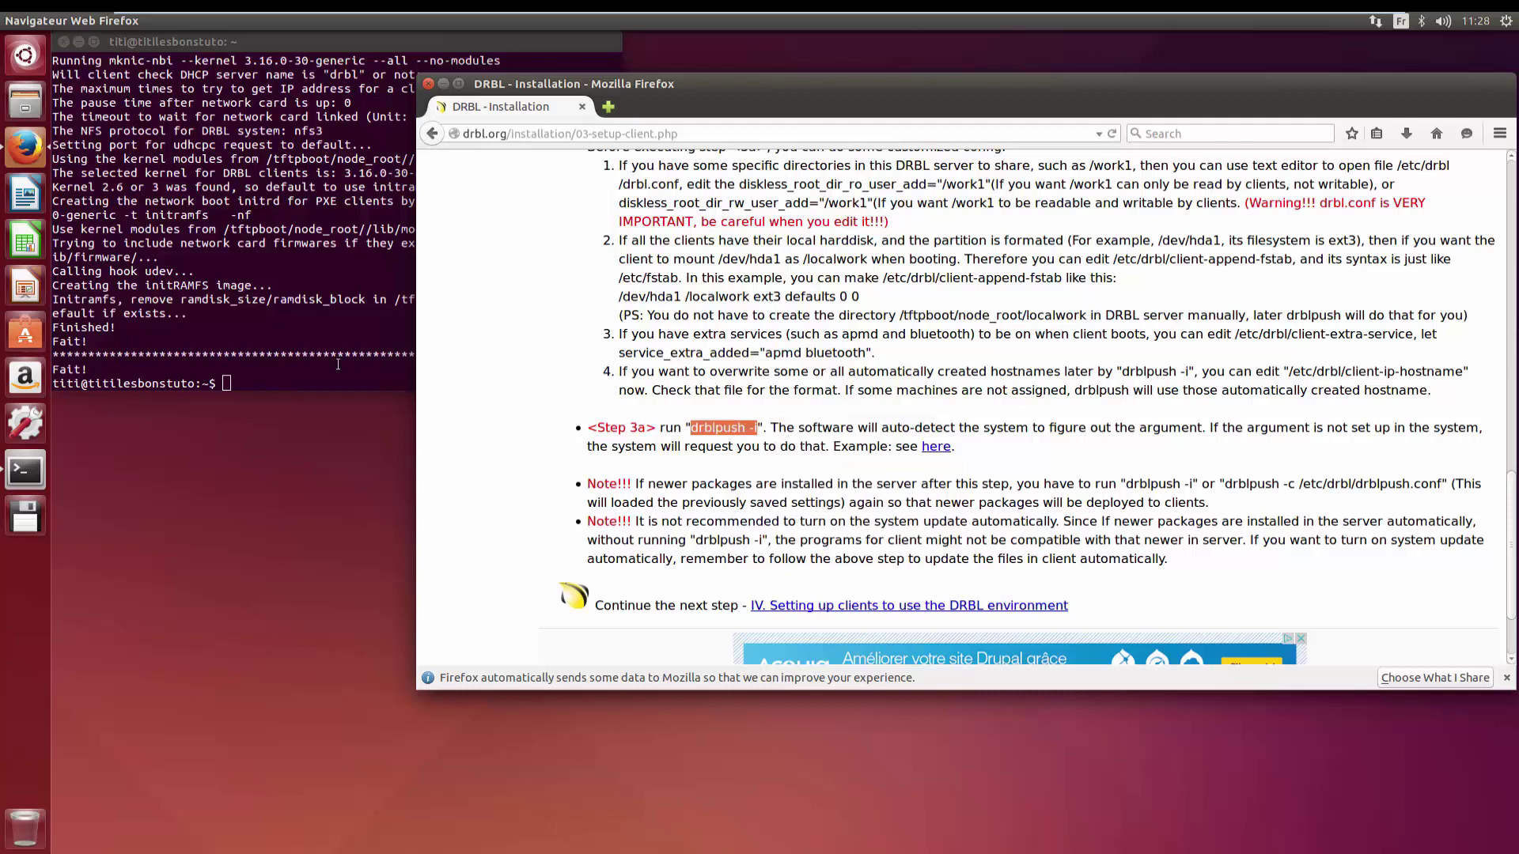
Step: Run "sudo drblpush -i" in the terminal and accept the default DNS domain drbl.org
left_click(305, 381)
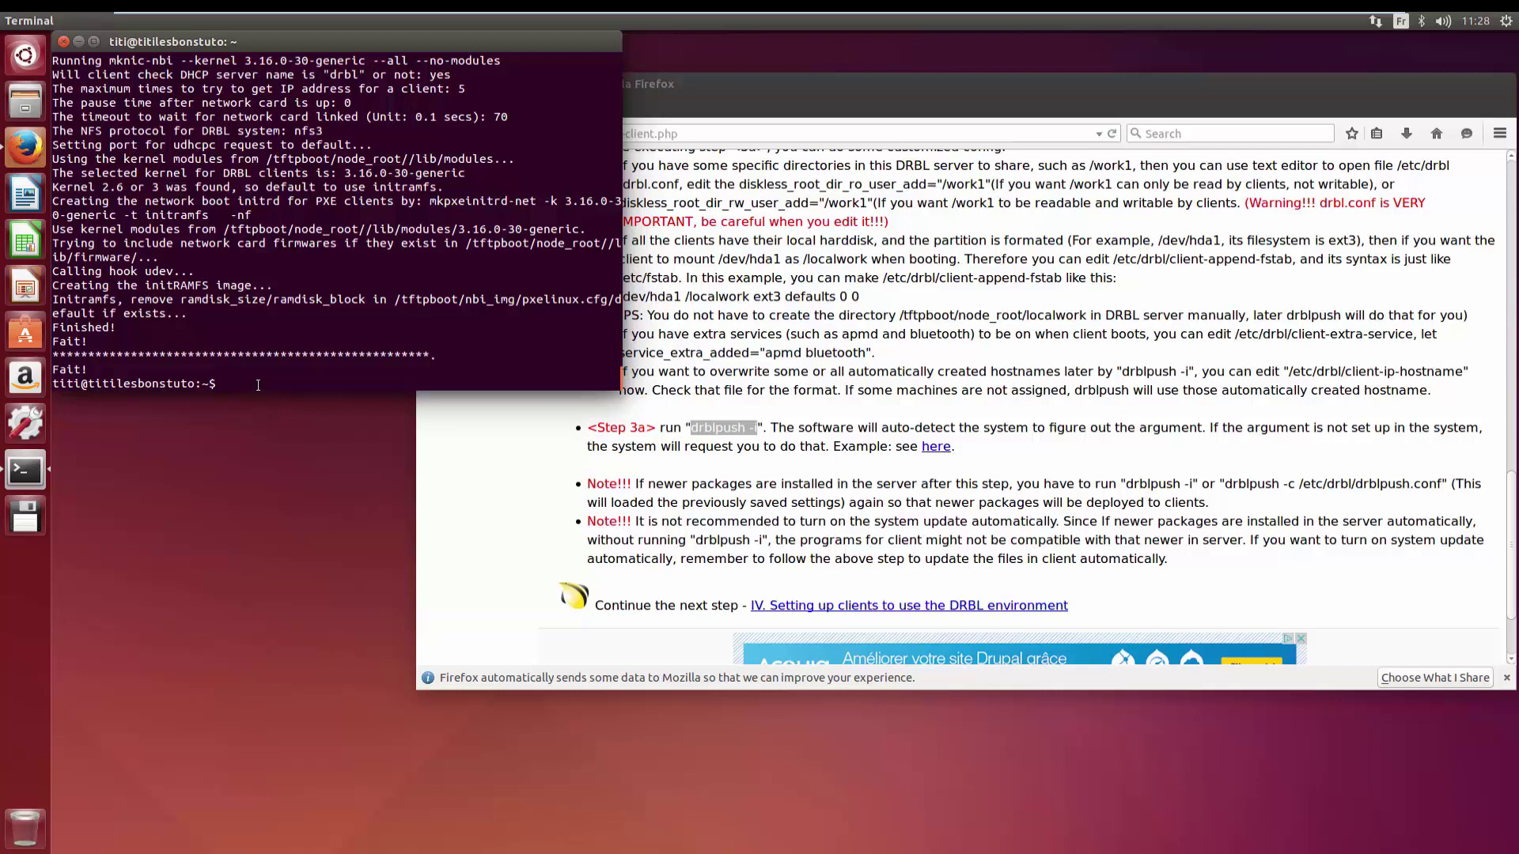
type("sudo")
right_click(298, 388)
left_click(340, 478)
key("Return")
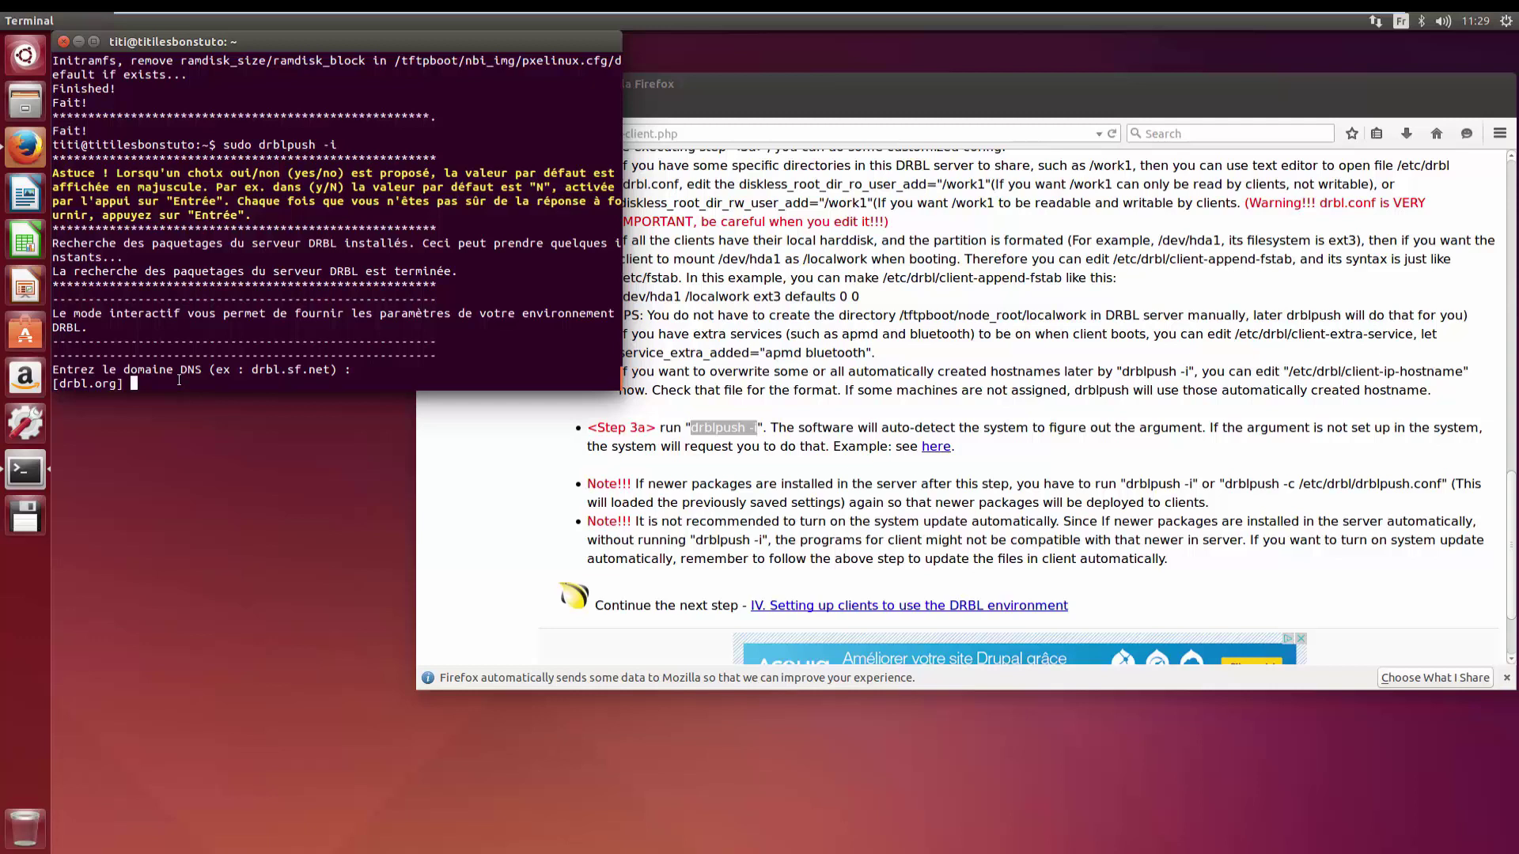
key("Return")
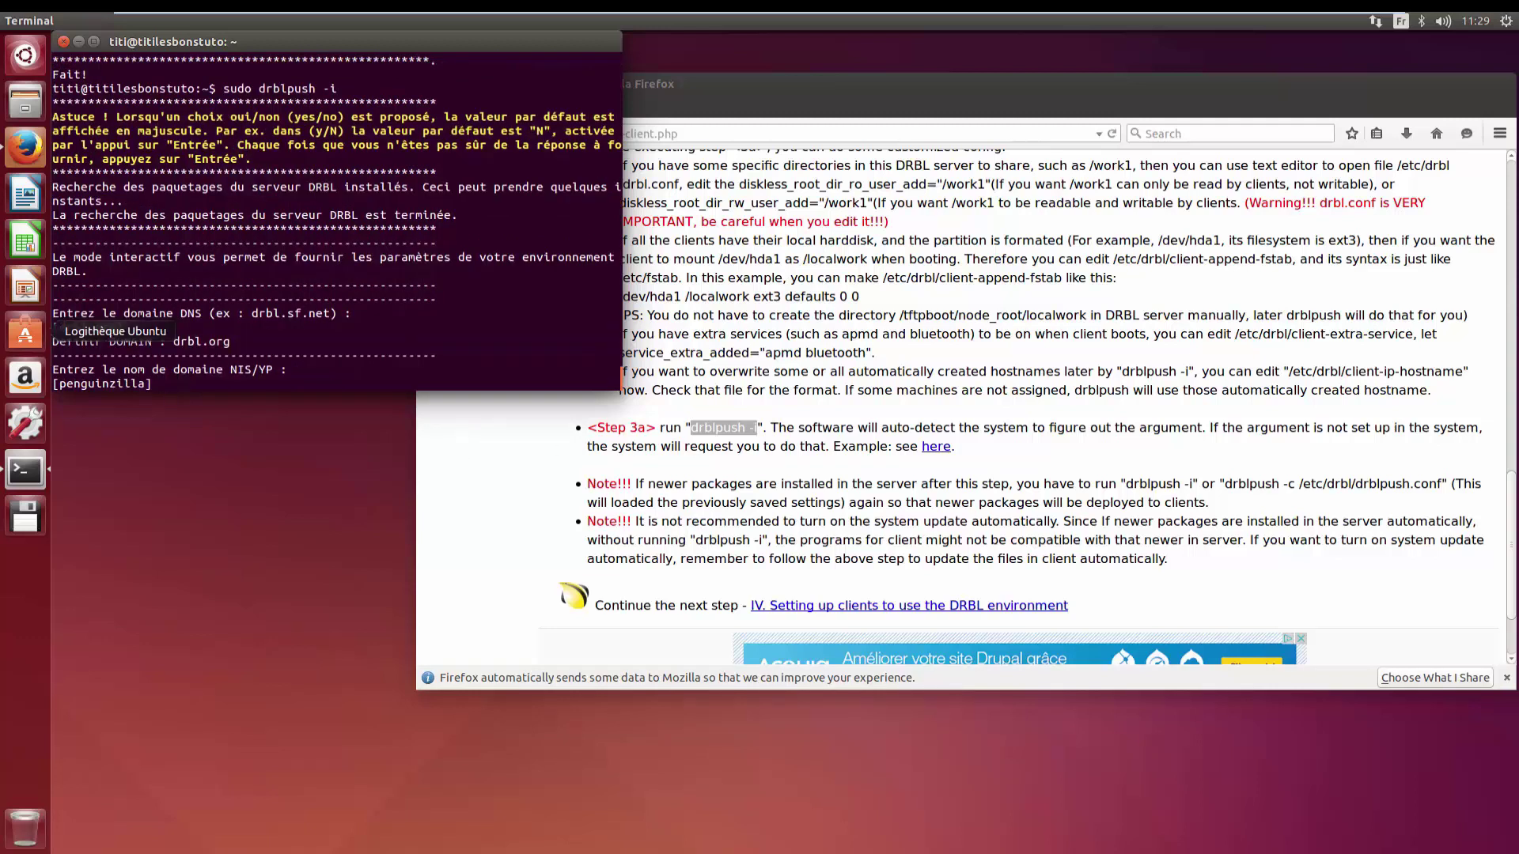
Step: Accept NIS domain penguinzilla, the default client hostname prefix and WAN port eth0, and agree to continue with a single network card
left_click(446, 338)
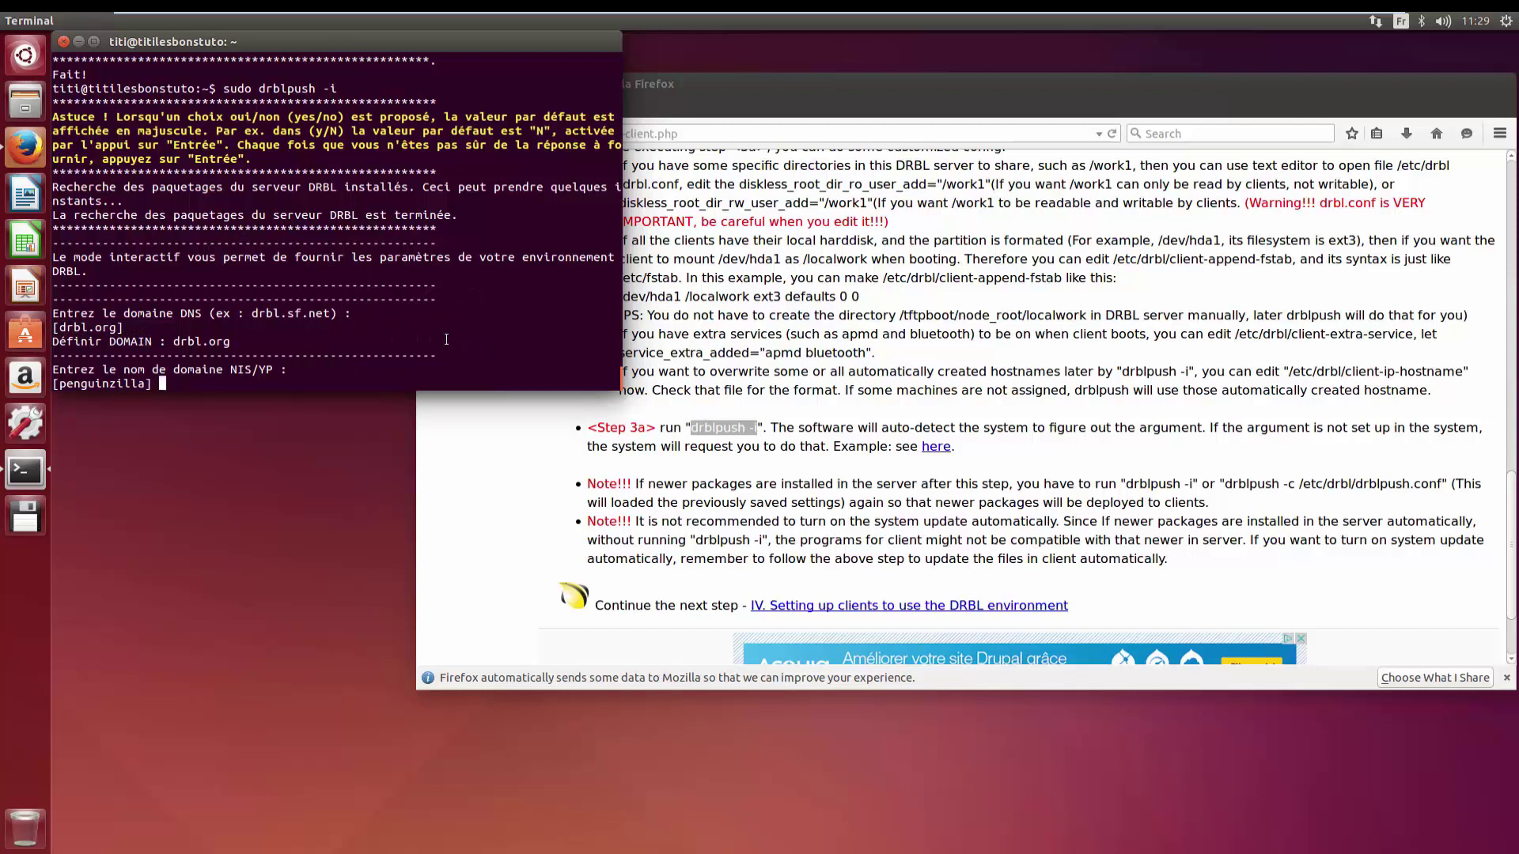
key("Return")
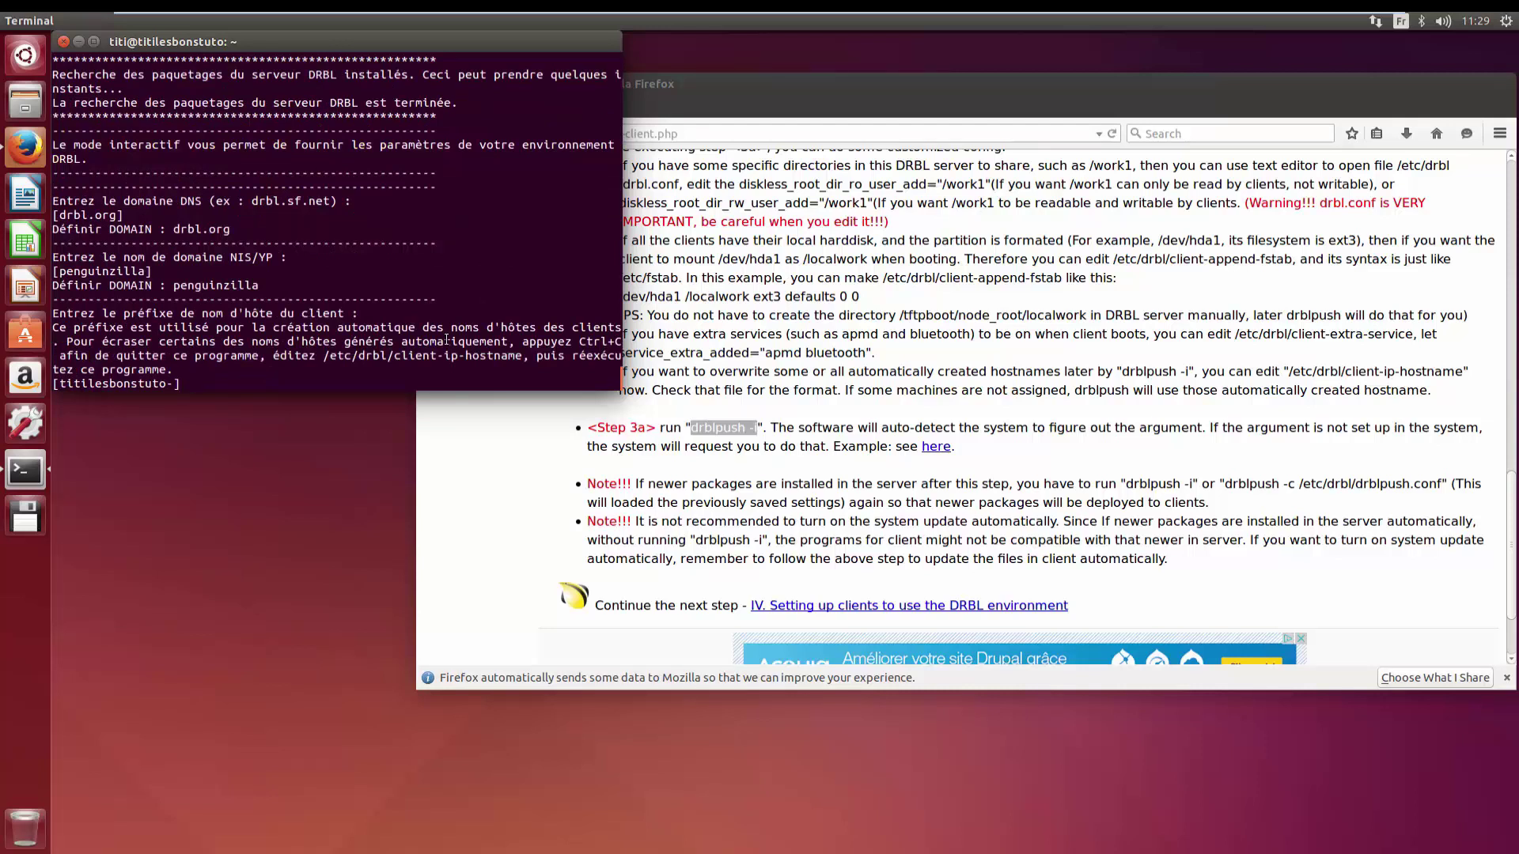
key("Return")
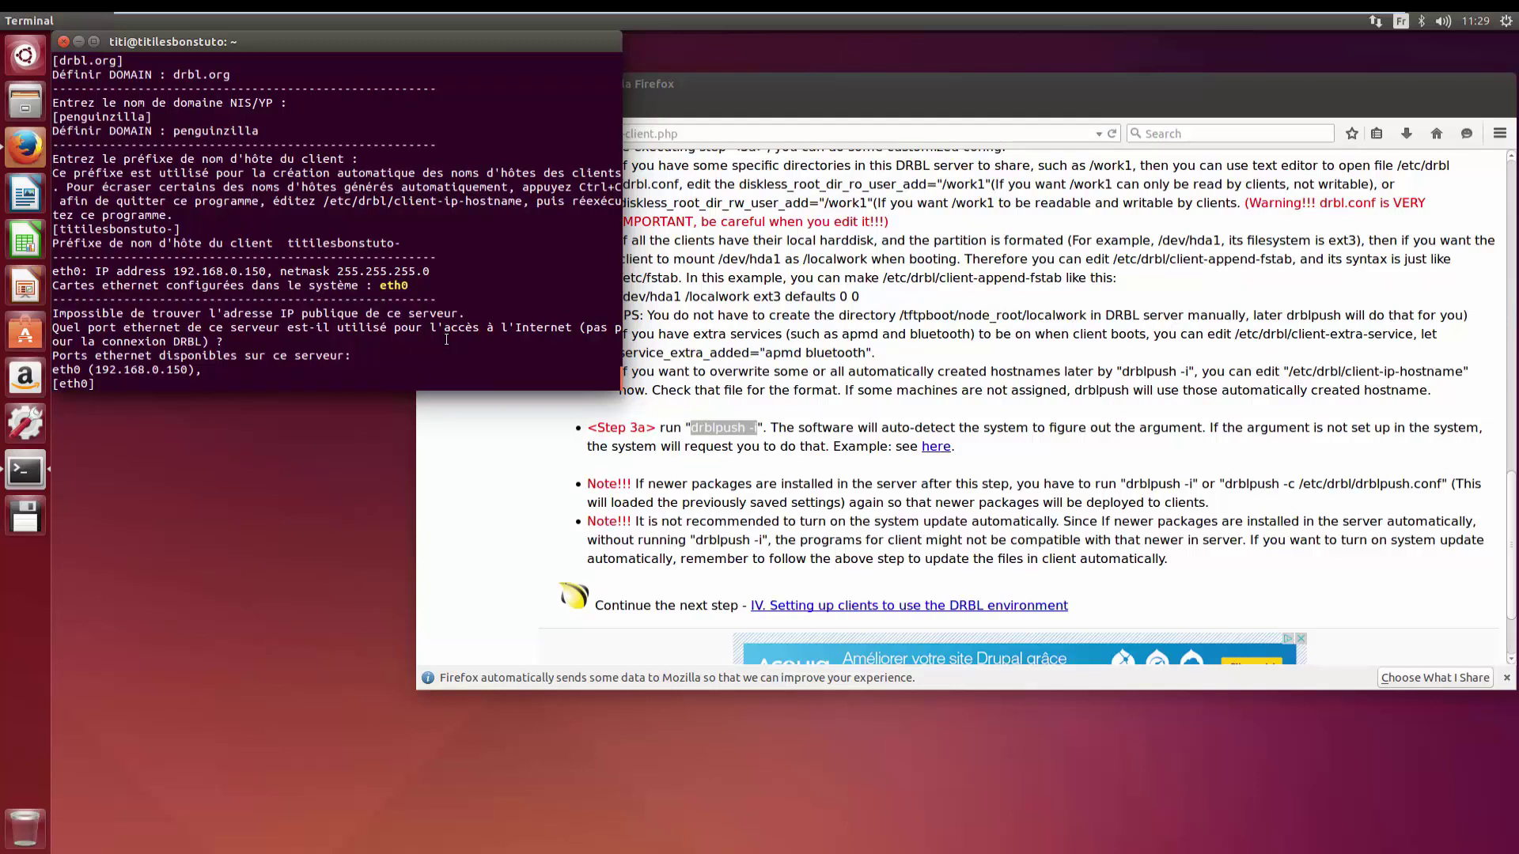
key("Return")
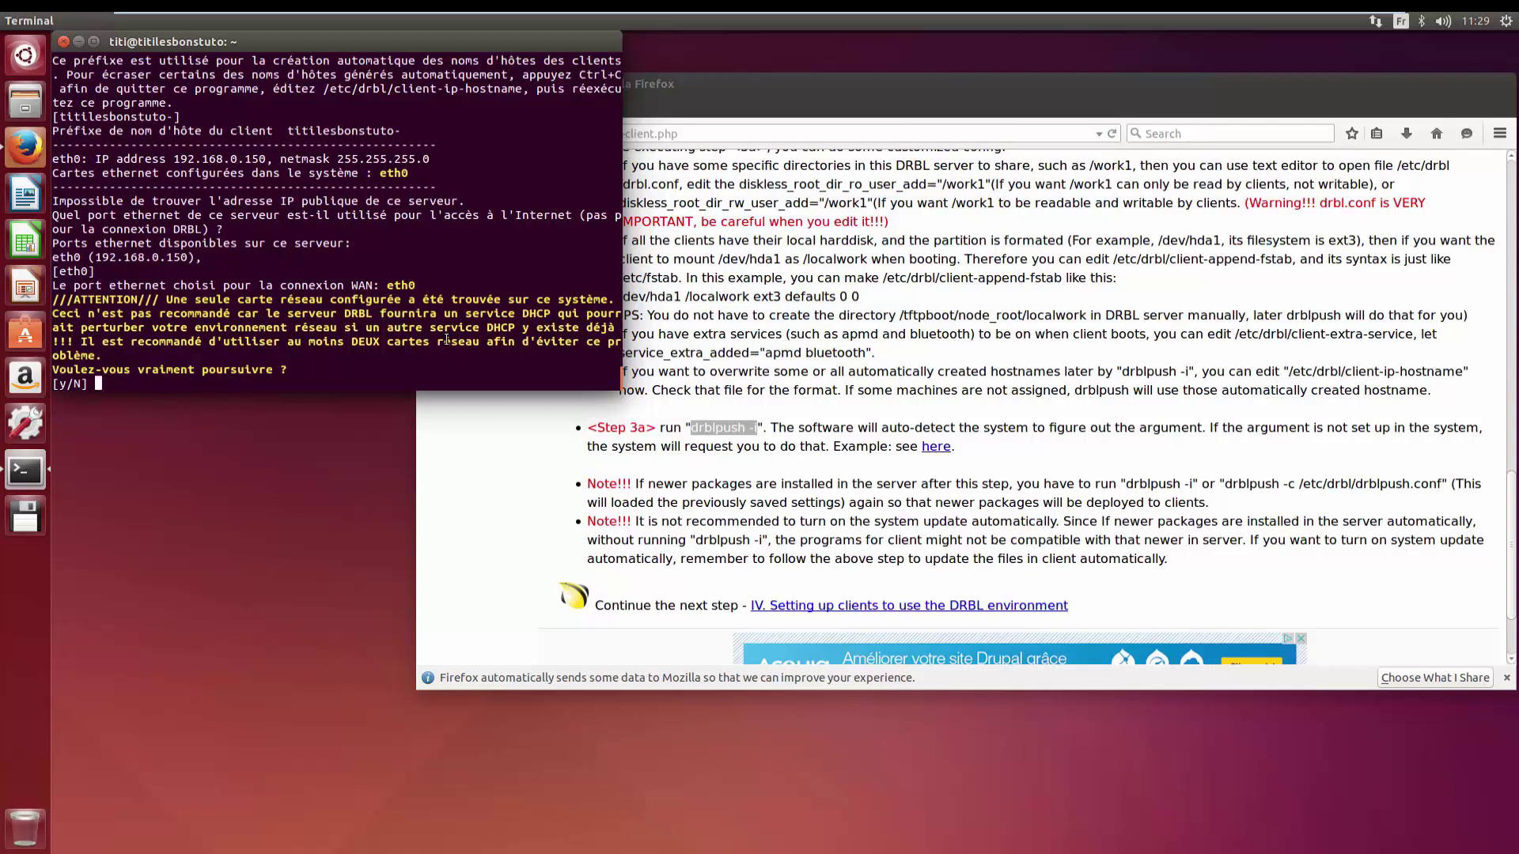
type("y")
key("Return")
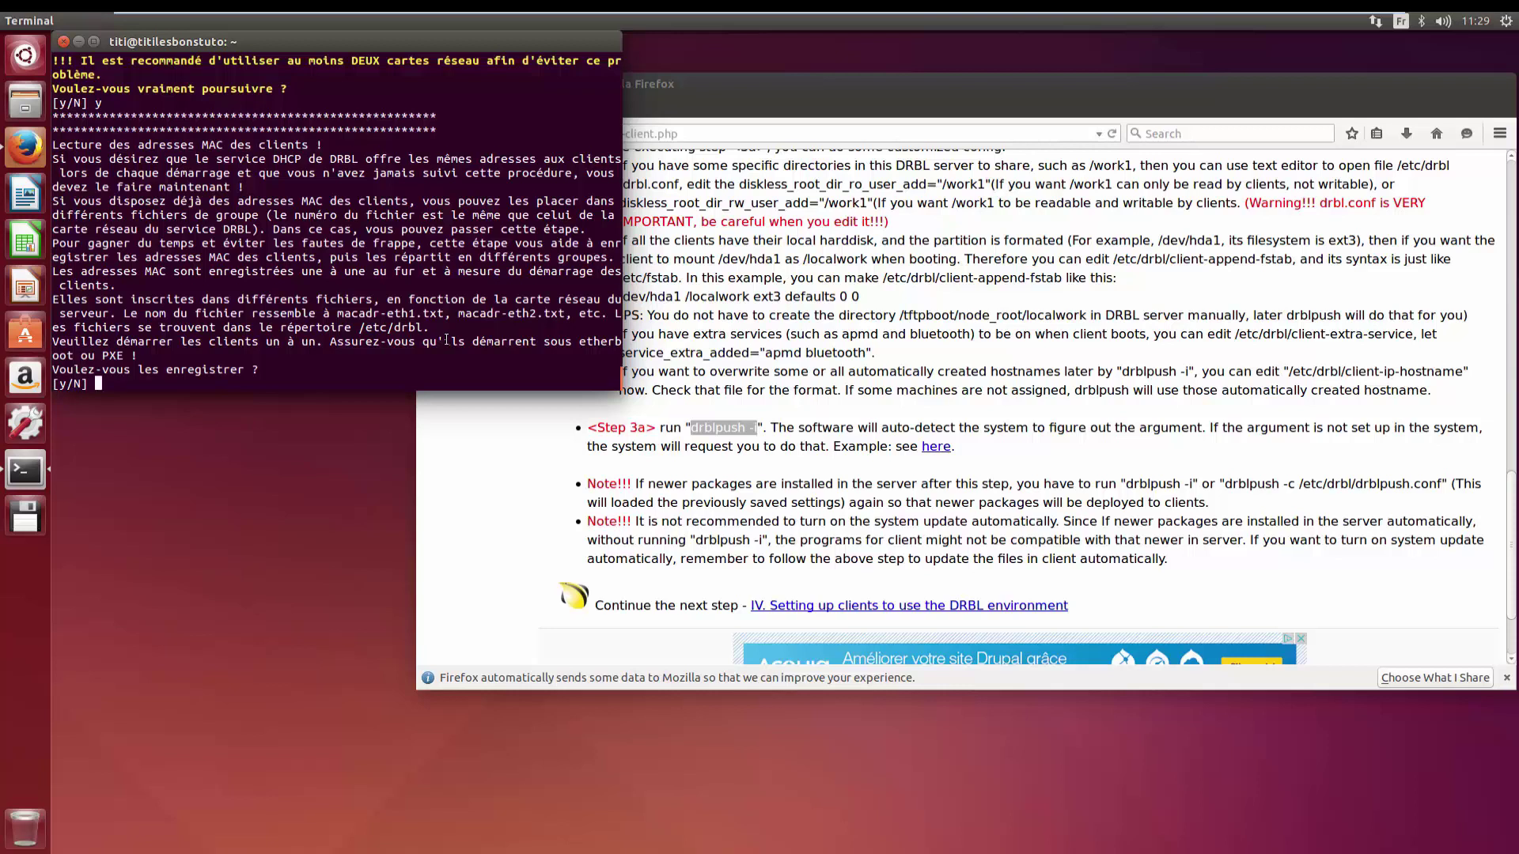
Step: Decline MAC address collection and fixed client addresses, and accept 12 clients on eth0 with the range 192.168.0.1 - 192.168.0.12
key("Return")
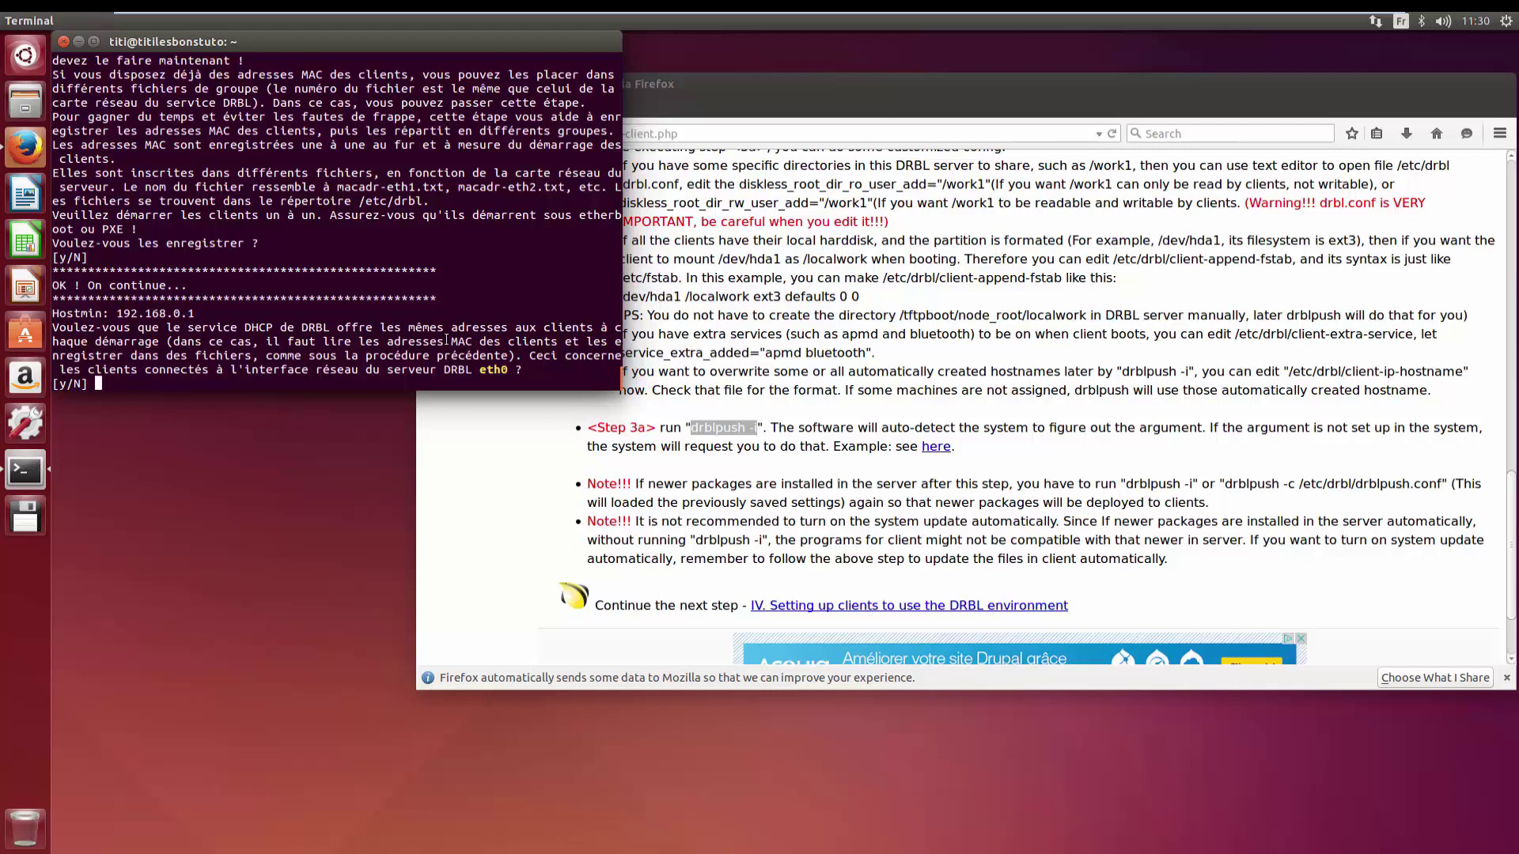
key("Return")
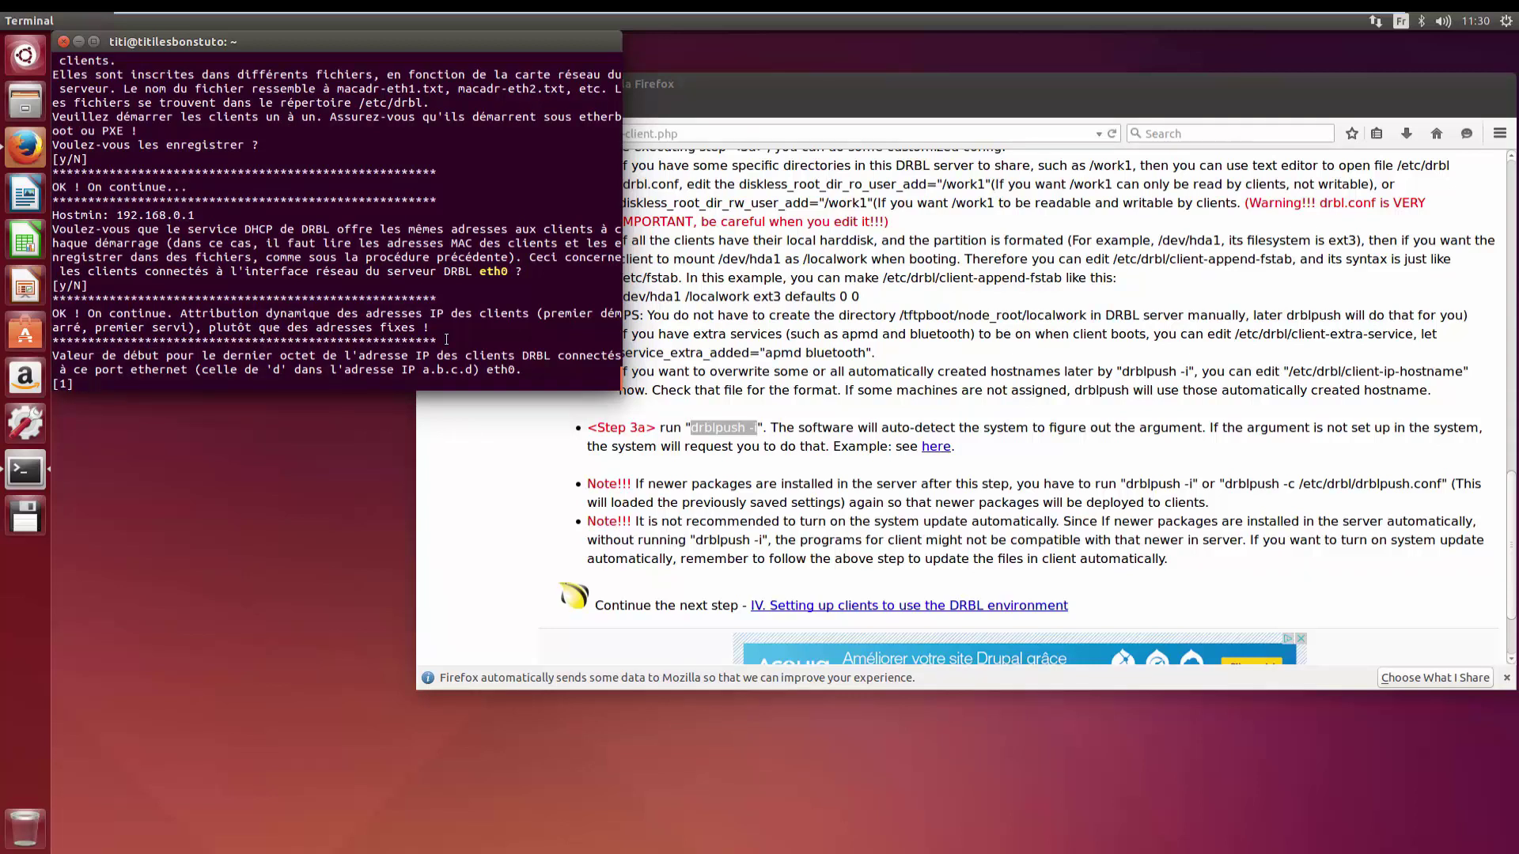
key("Return")
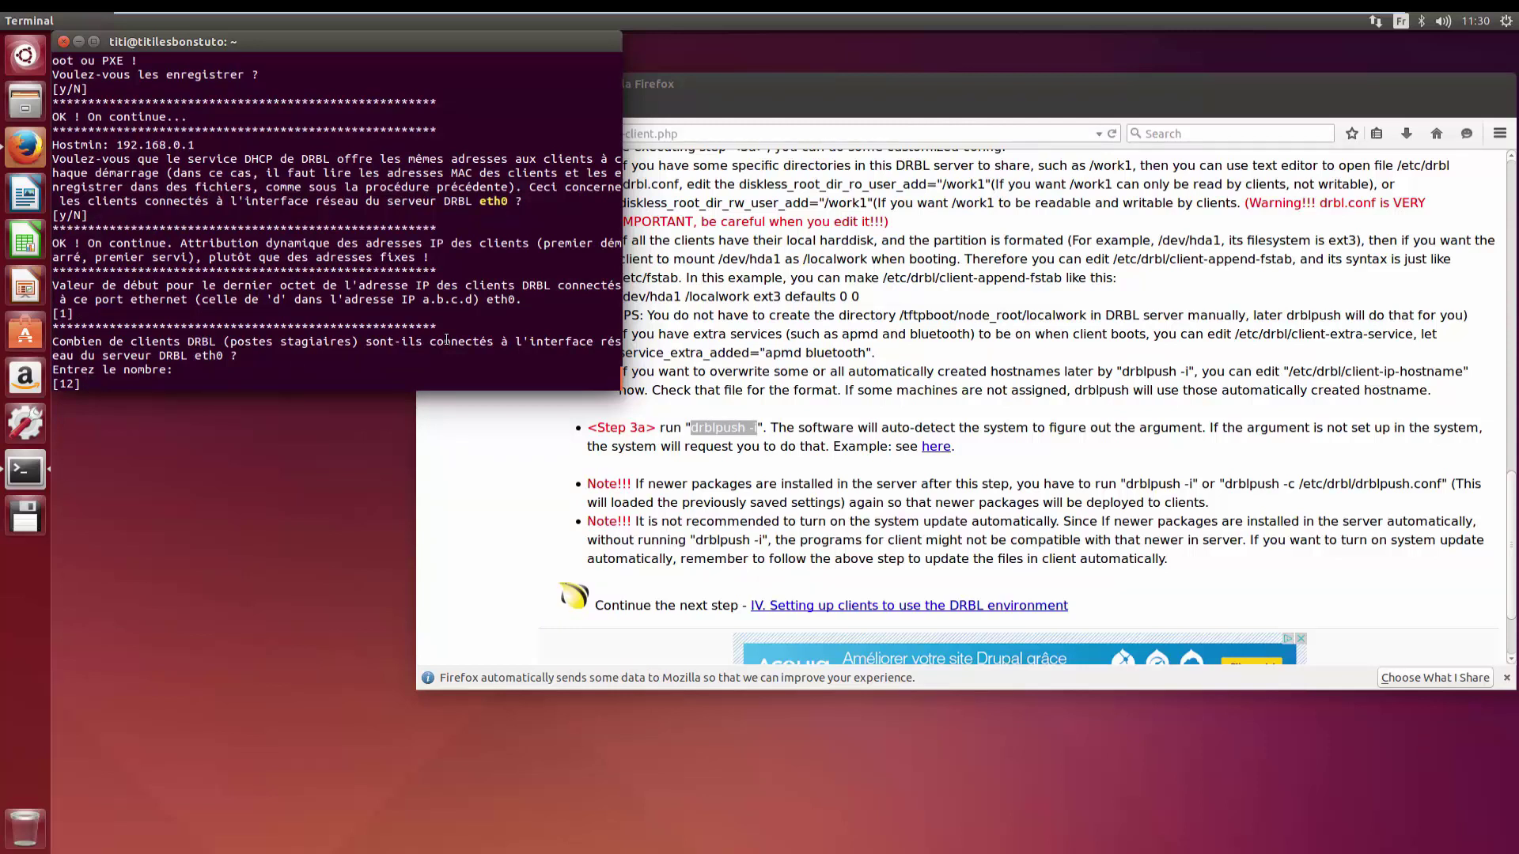
key("Return")
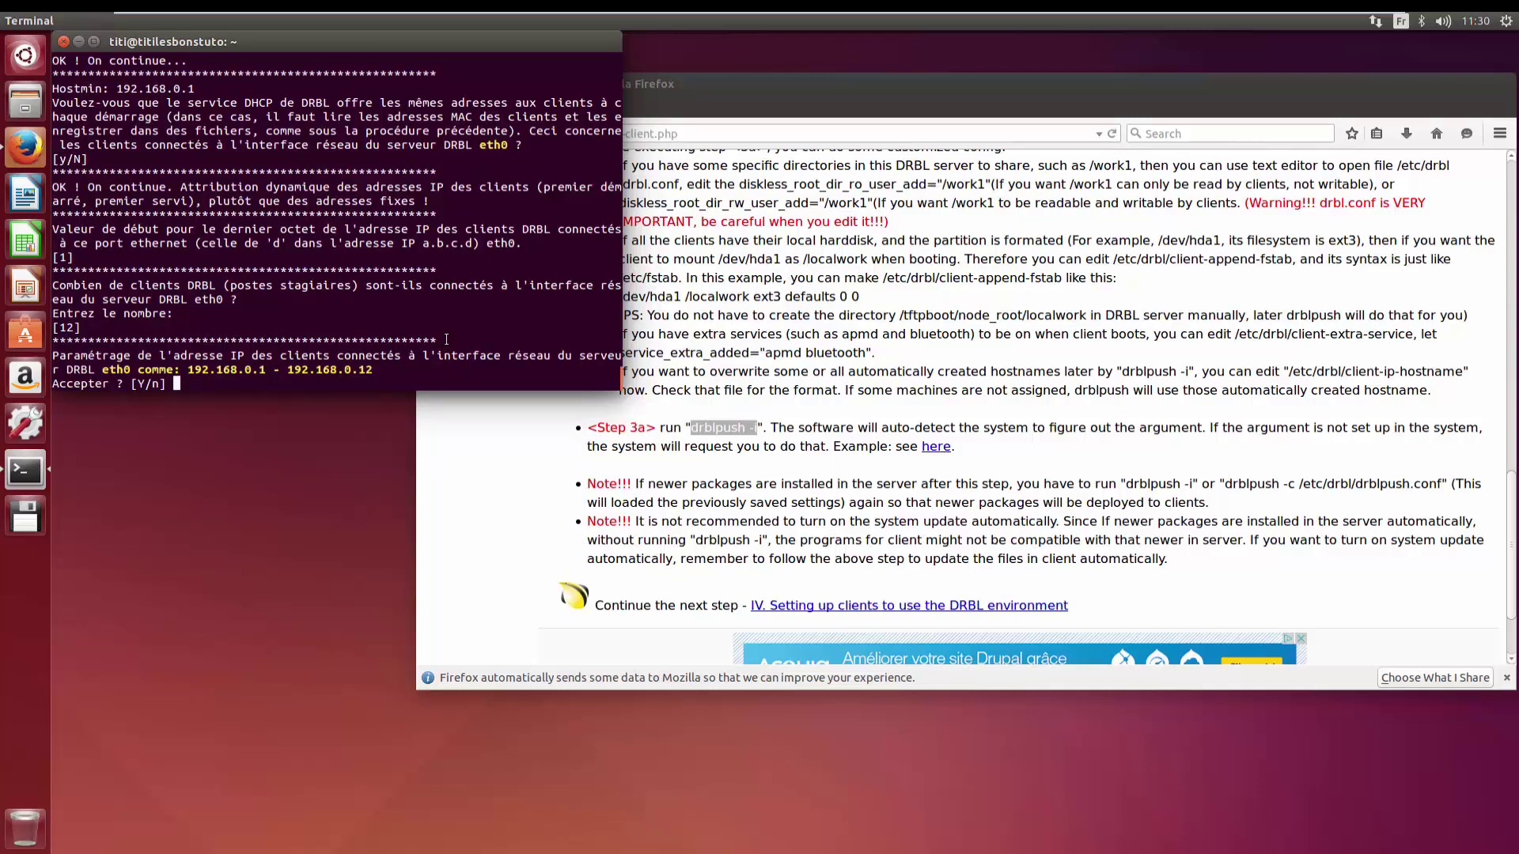
key("Return")
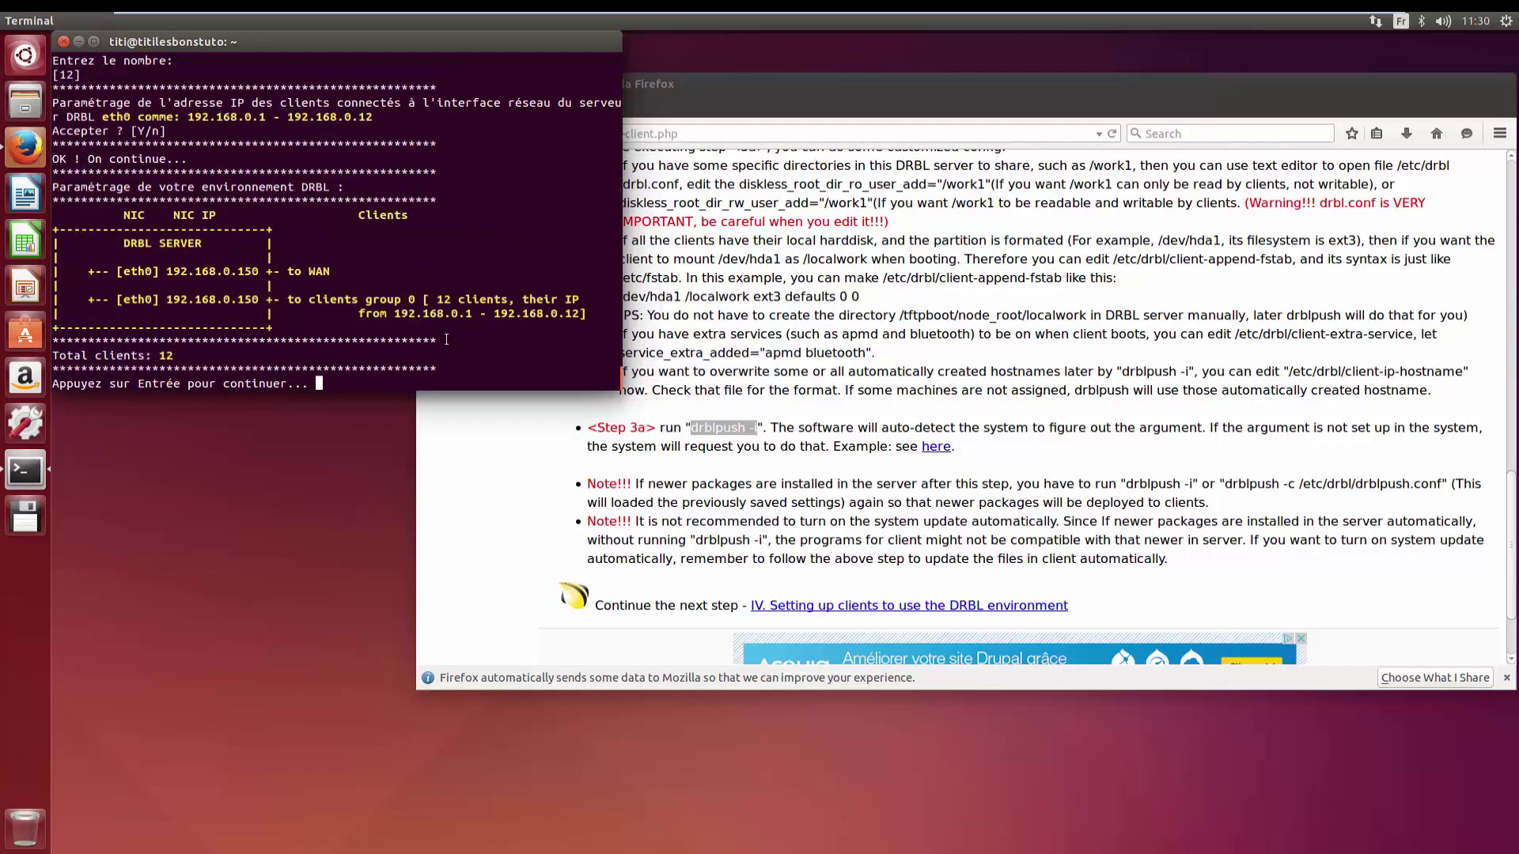
key("Return")
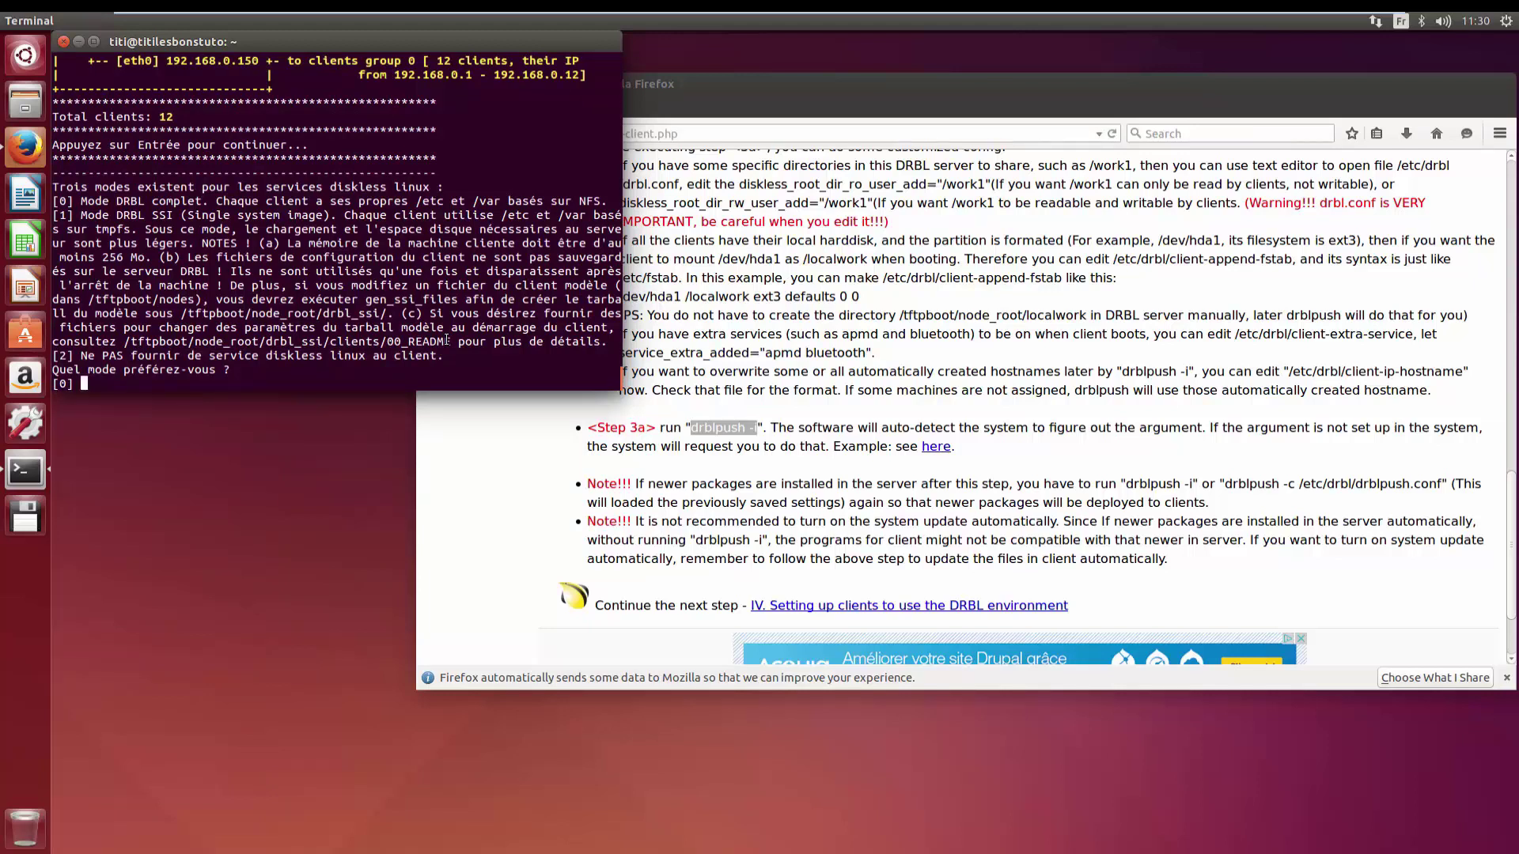
Step: Accept full DRBL mode, full Clonezilla mode, image directory /home/partimag and client swap space of up to 128 MB
key("Return")
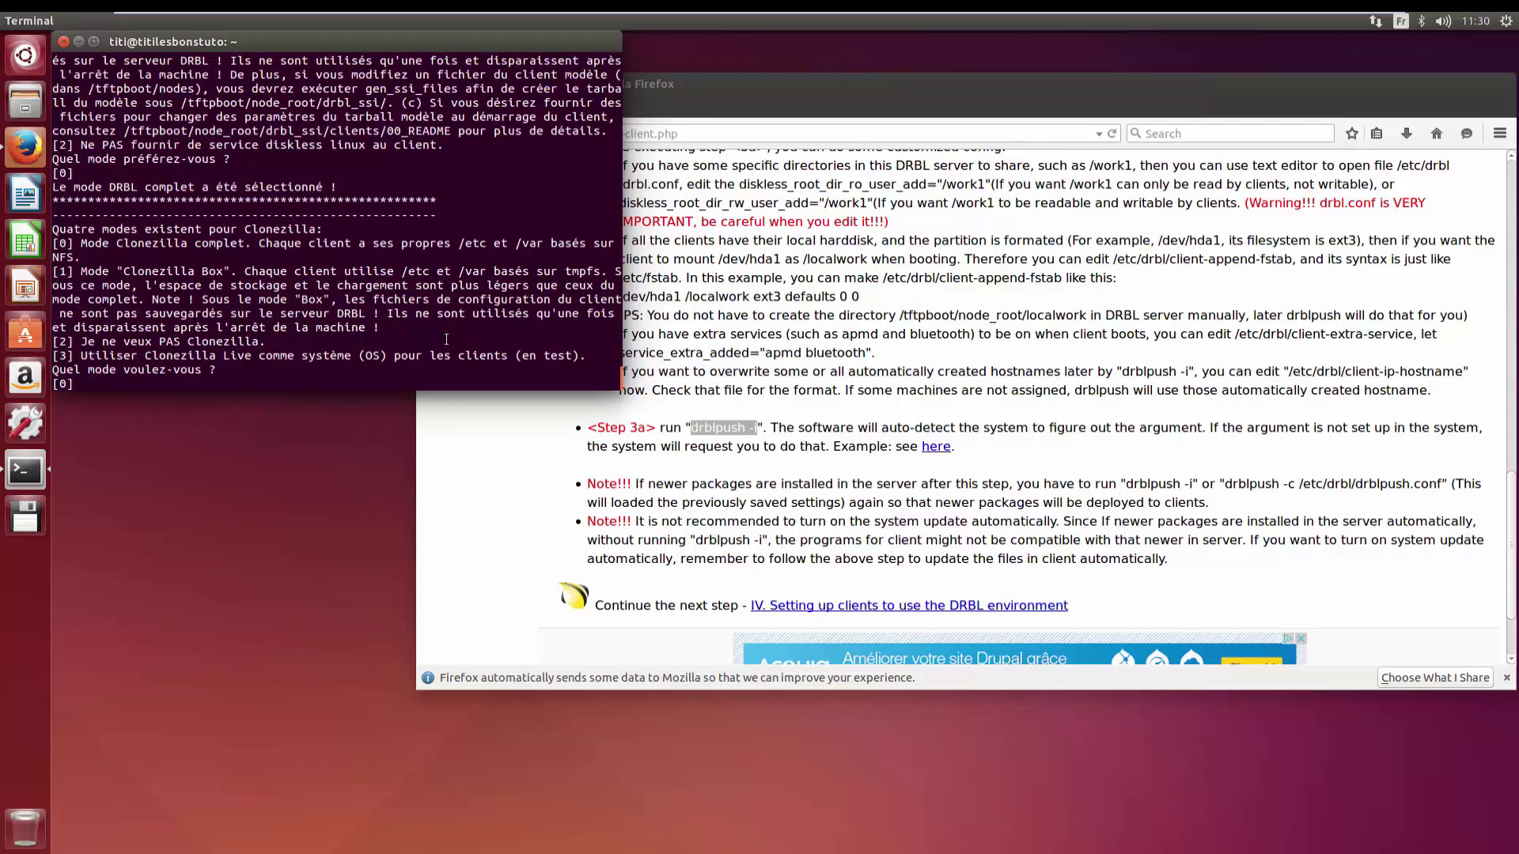
key("Return")
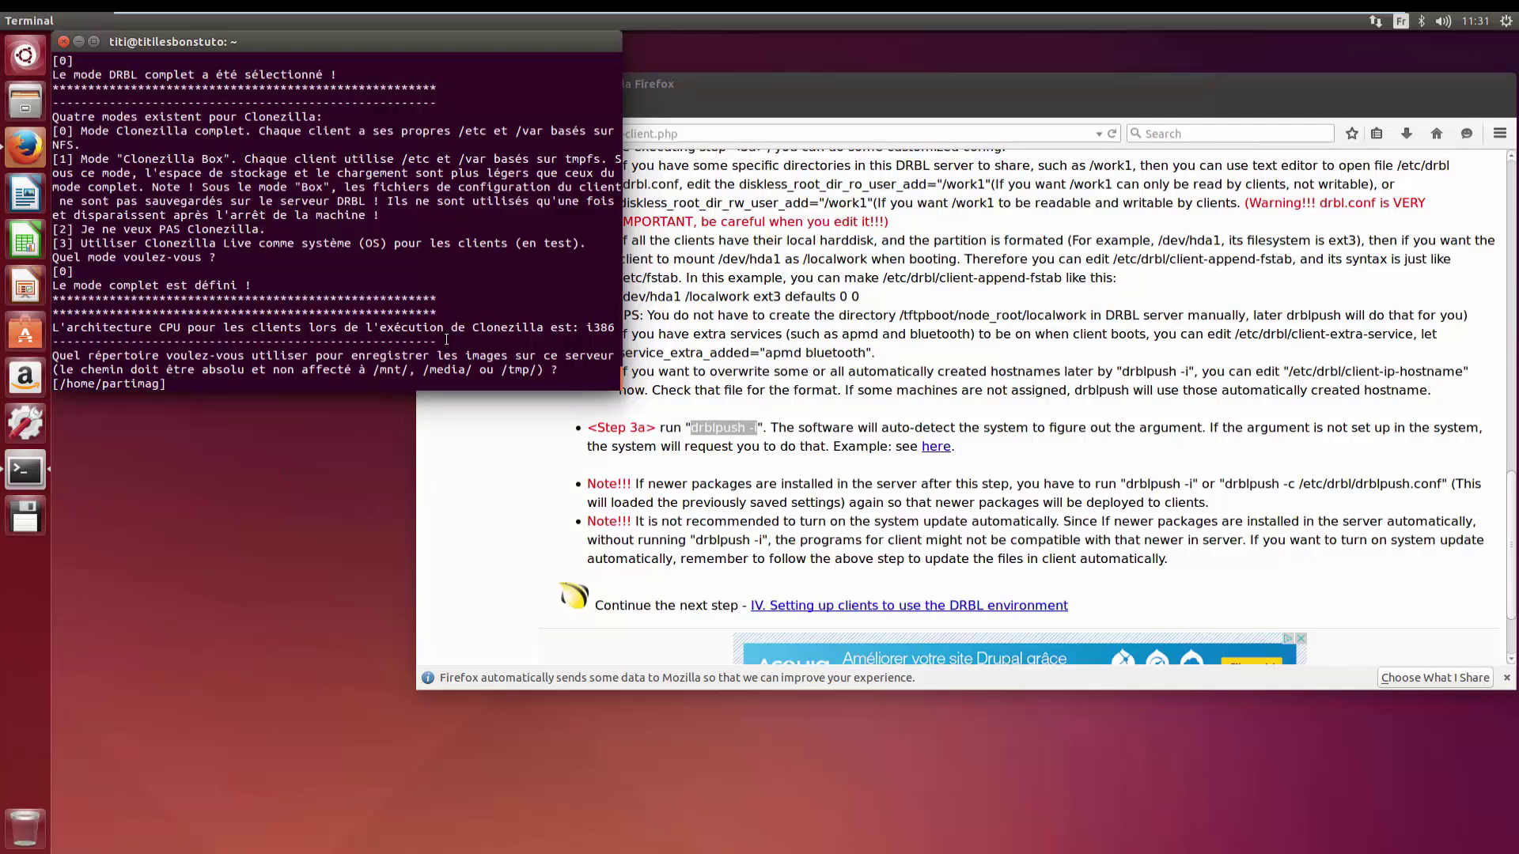
key("Return")
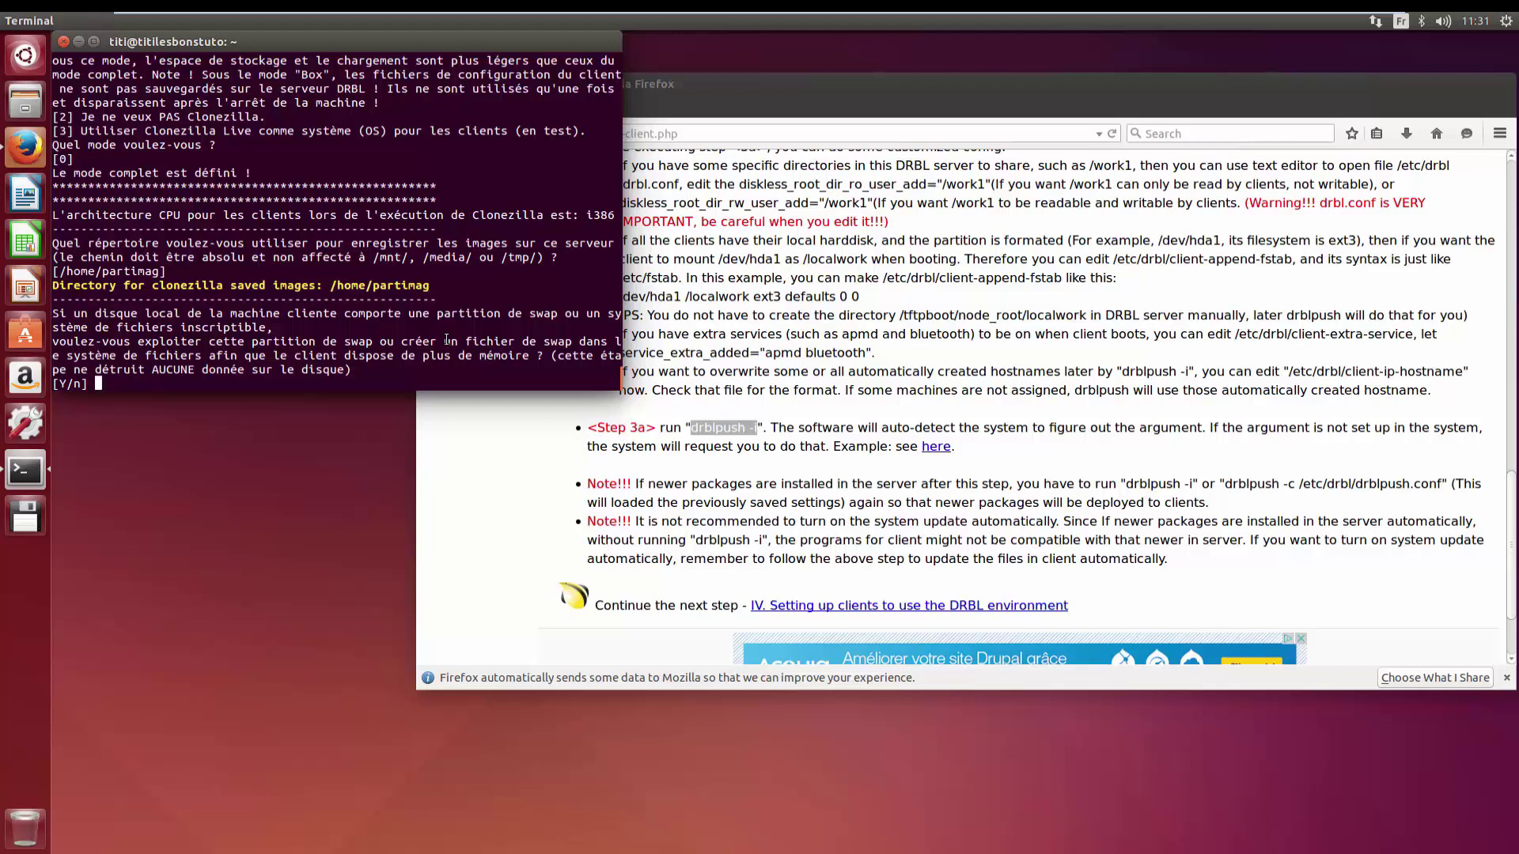
key("Return")
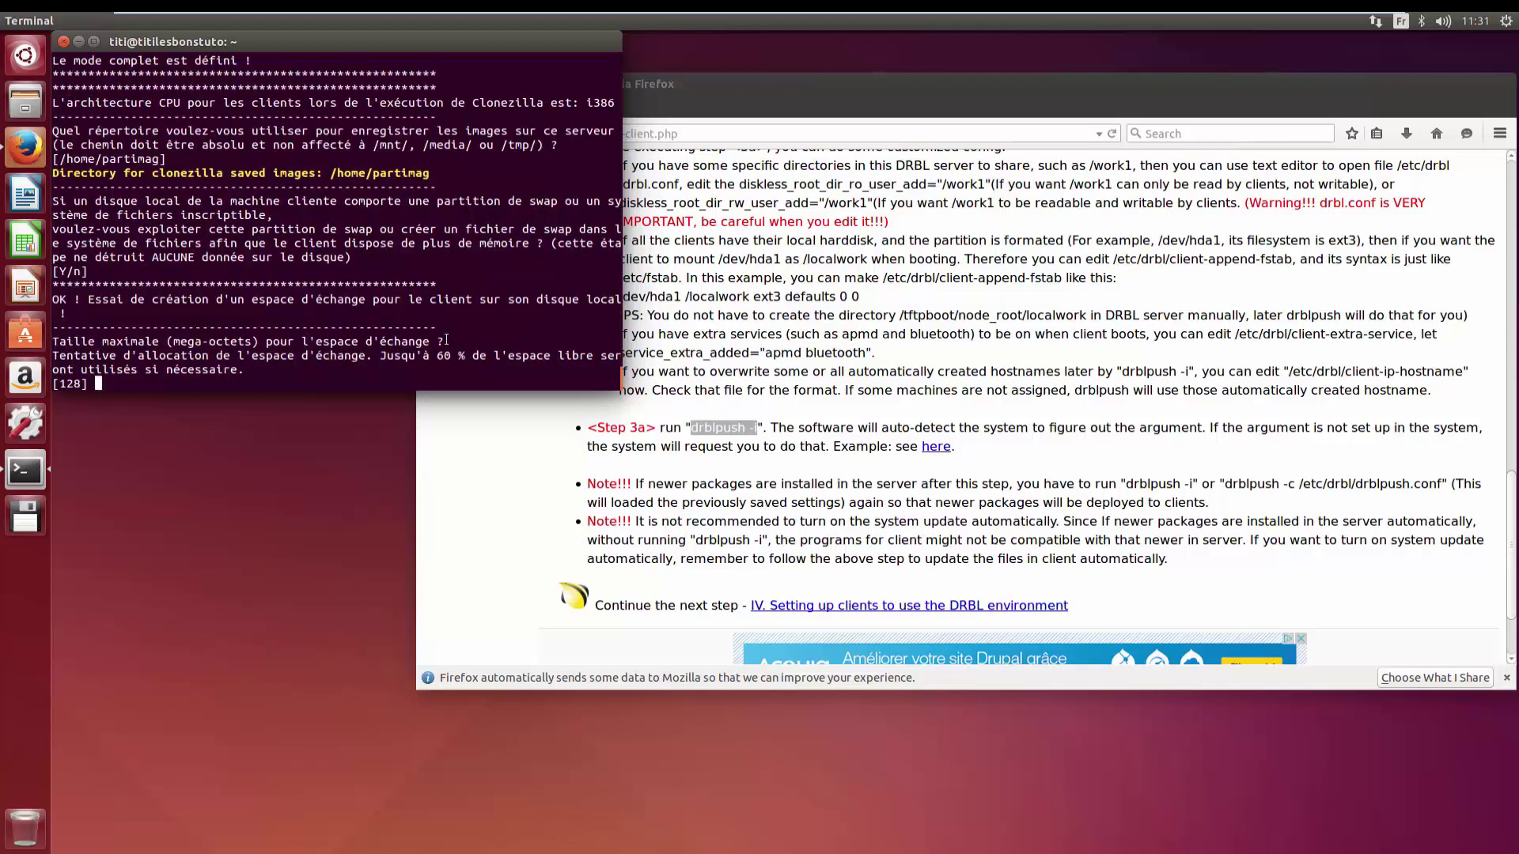
key("Return")
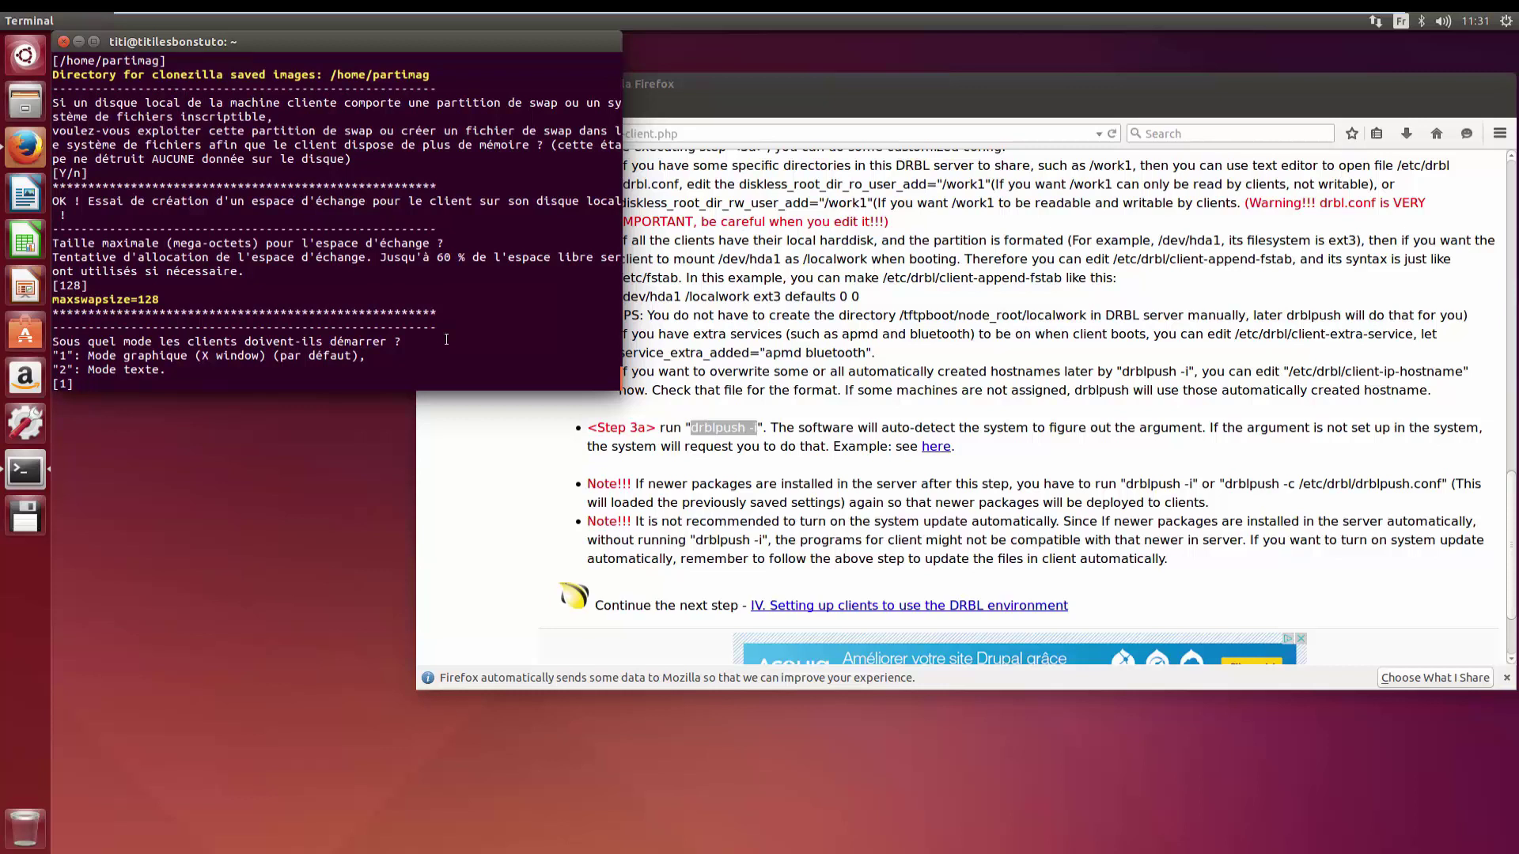
Step: Set clients to start in graphical mode with normal login, without a separate root password or a pxelinux password
key("Return")
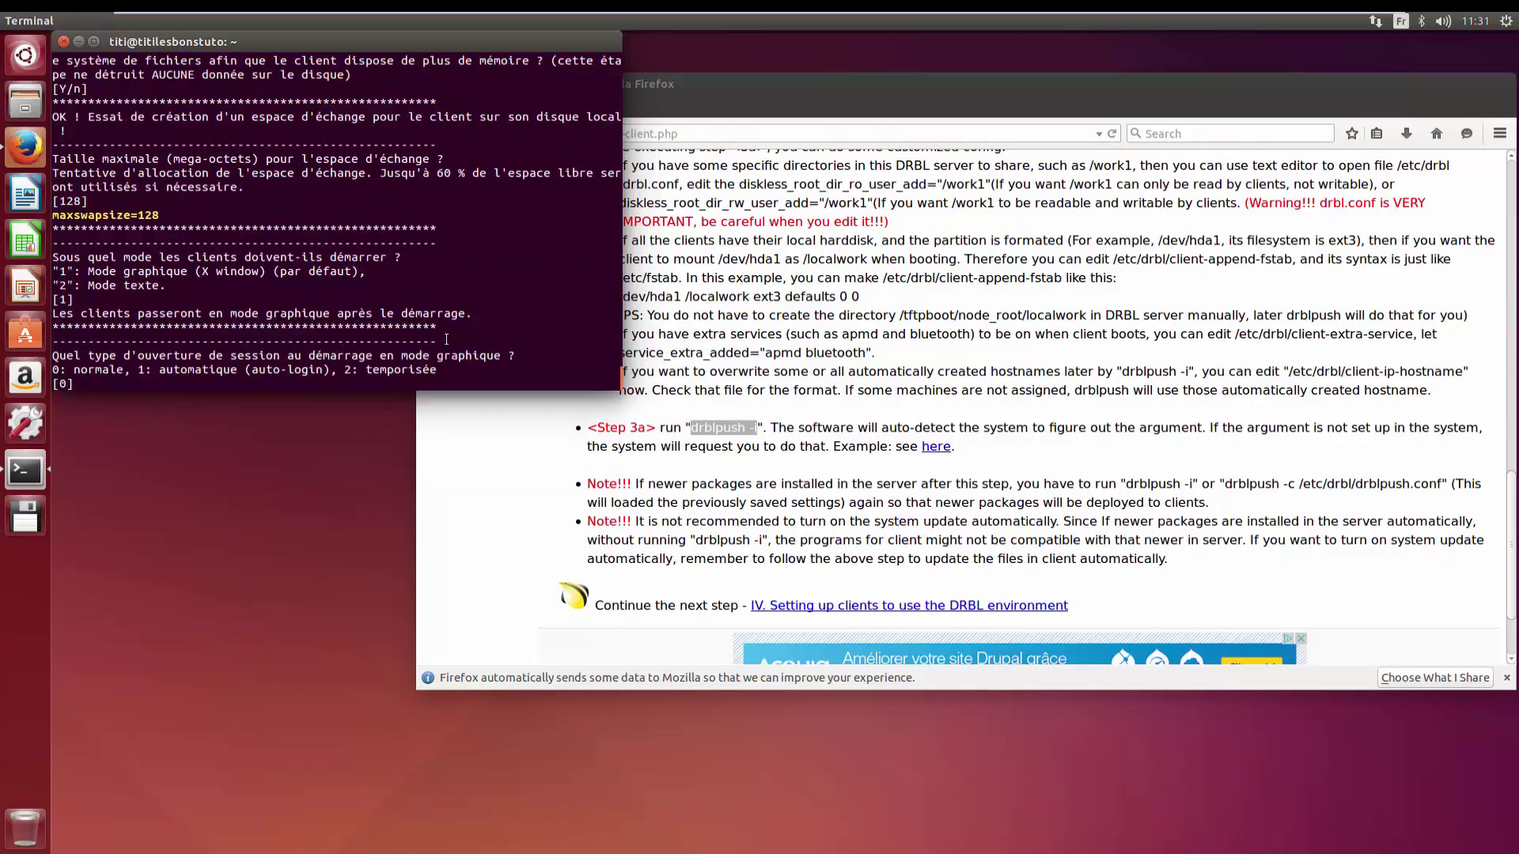
key("Return")
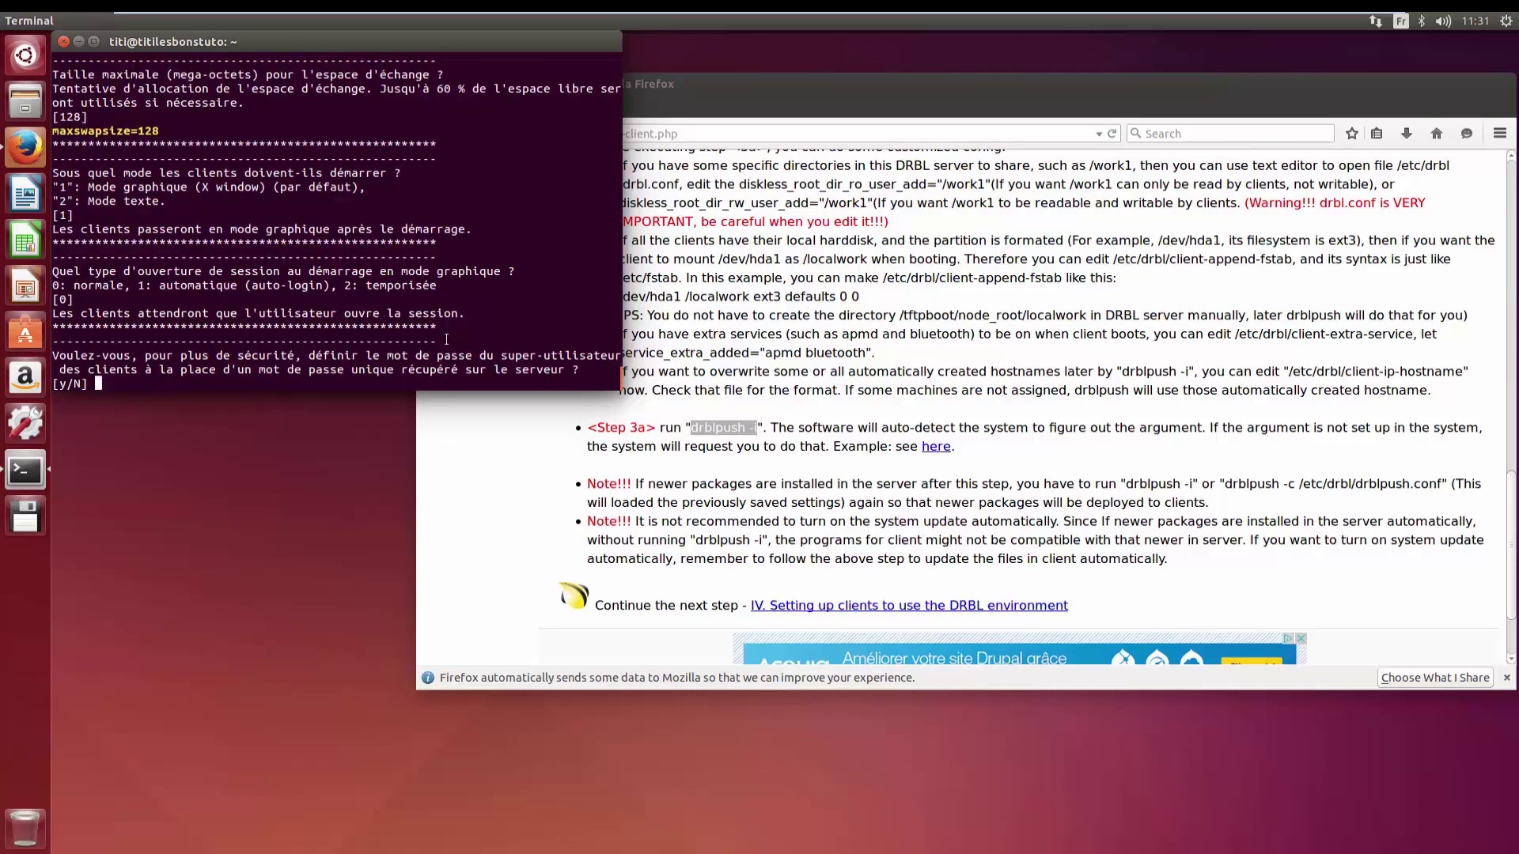
key("Return")
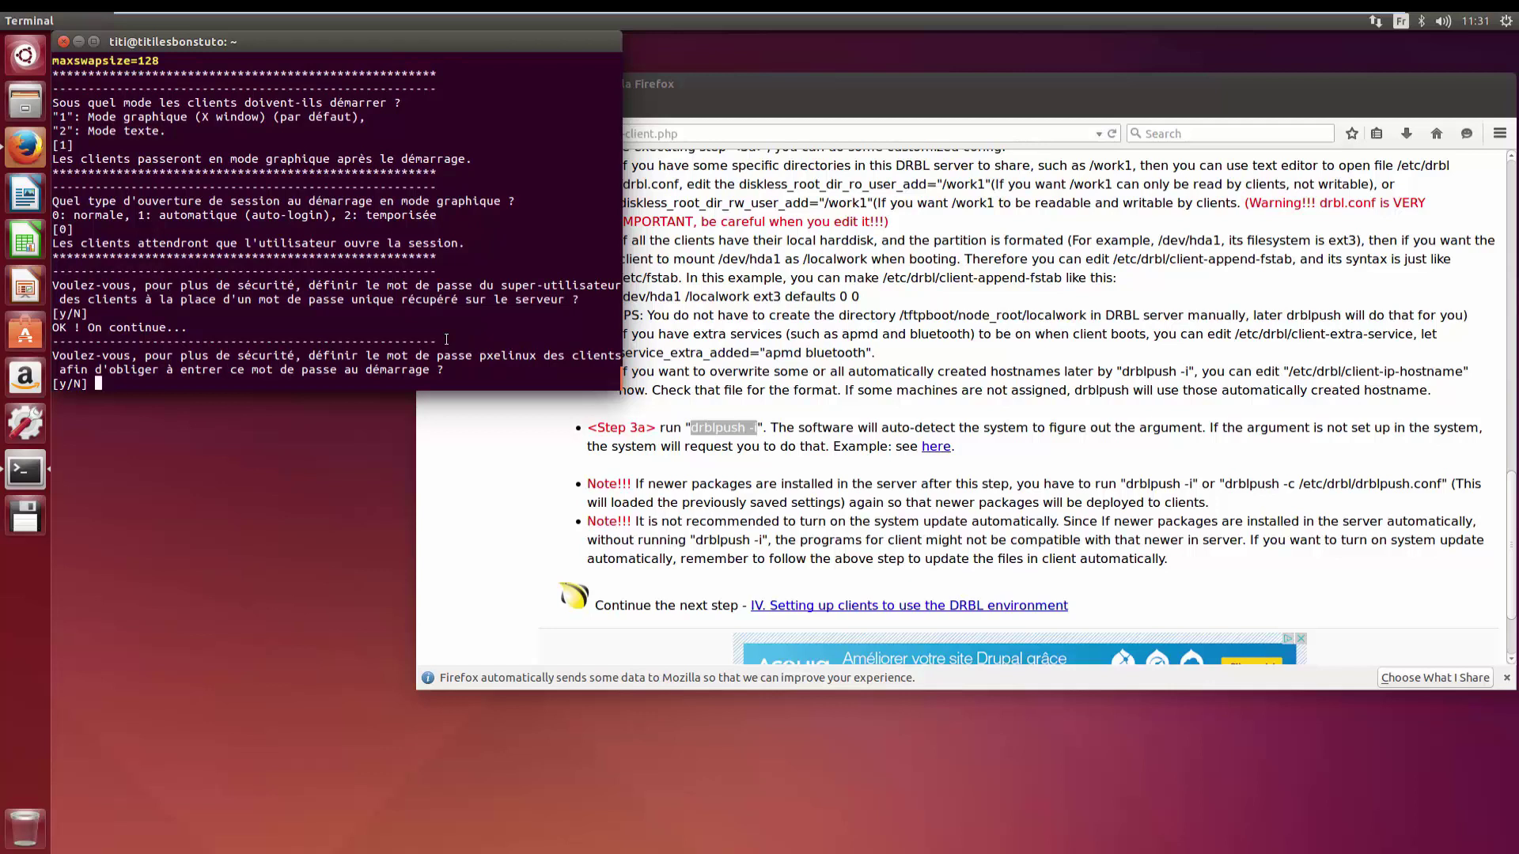
key("Return")
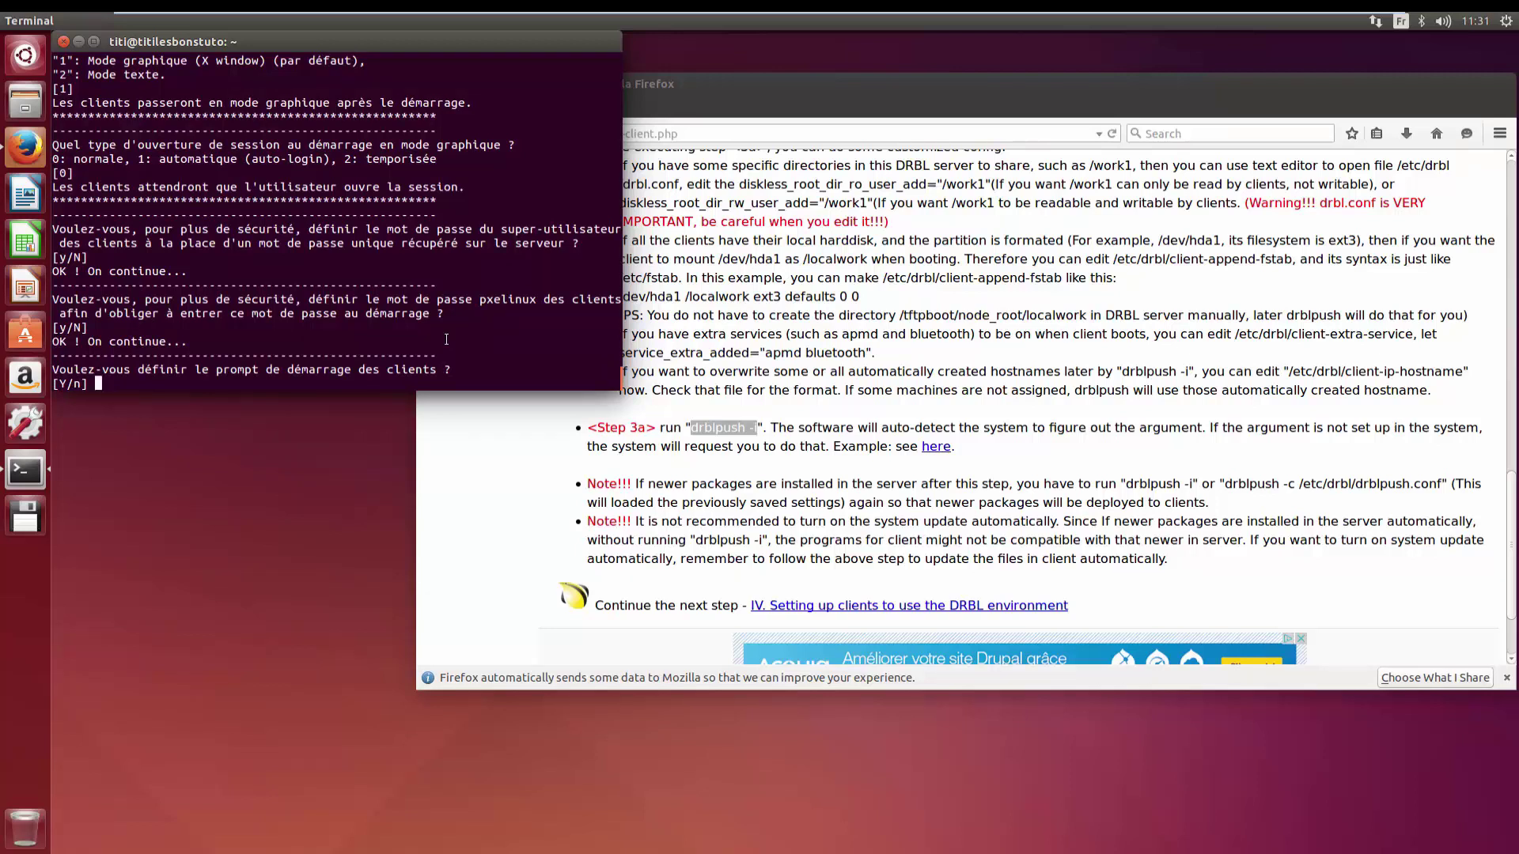
Step: Enable the client boot prompt with a timeout of 70, the graphical PXE menu background and device access for all client users
key("Return")
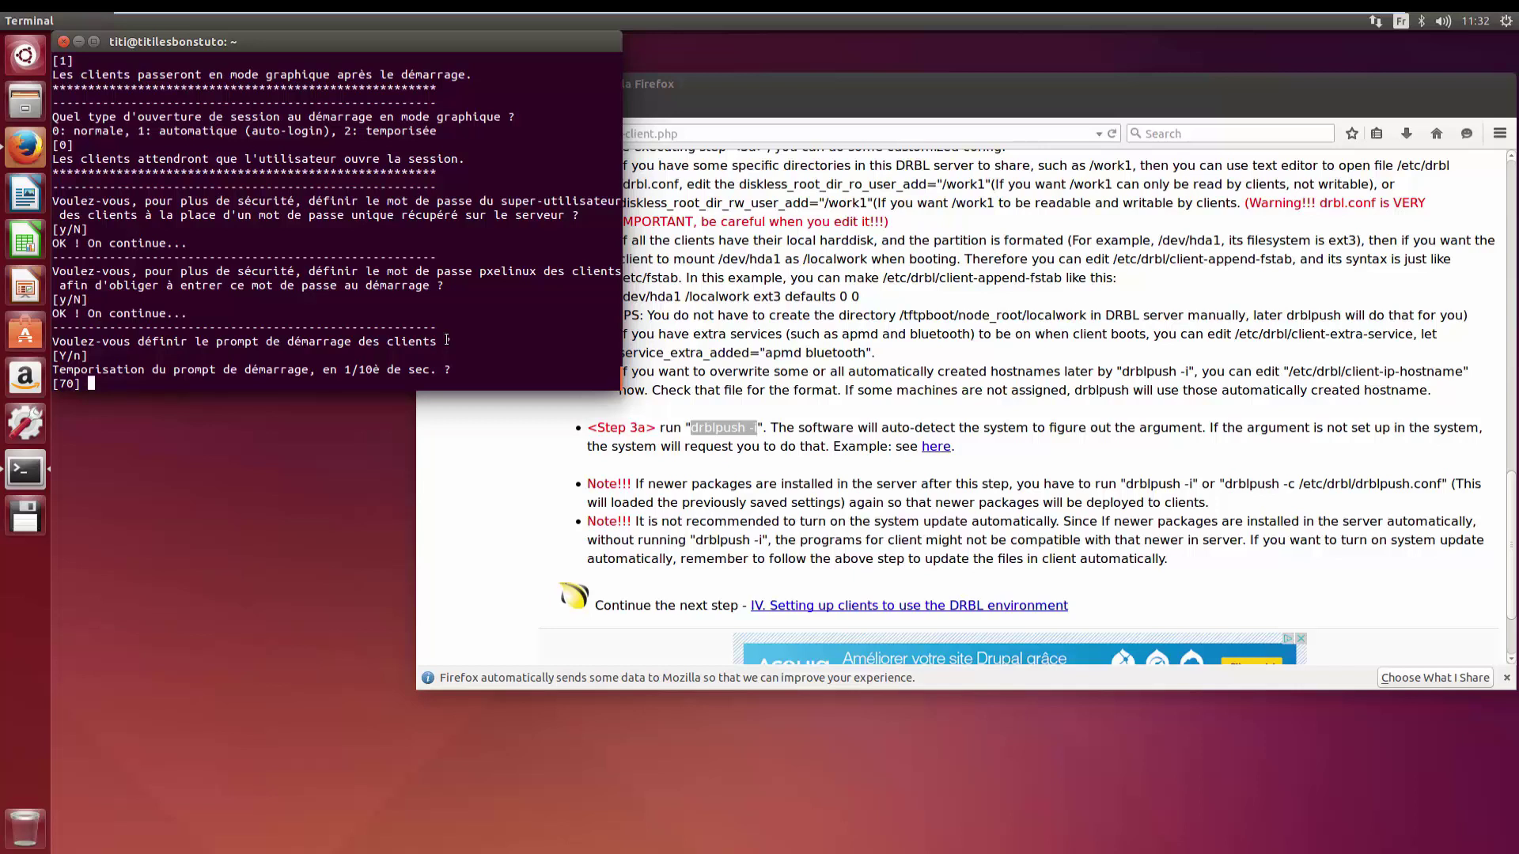
key("Return")
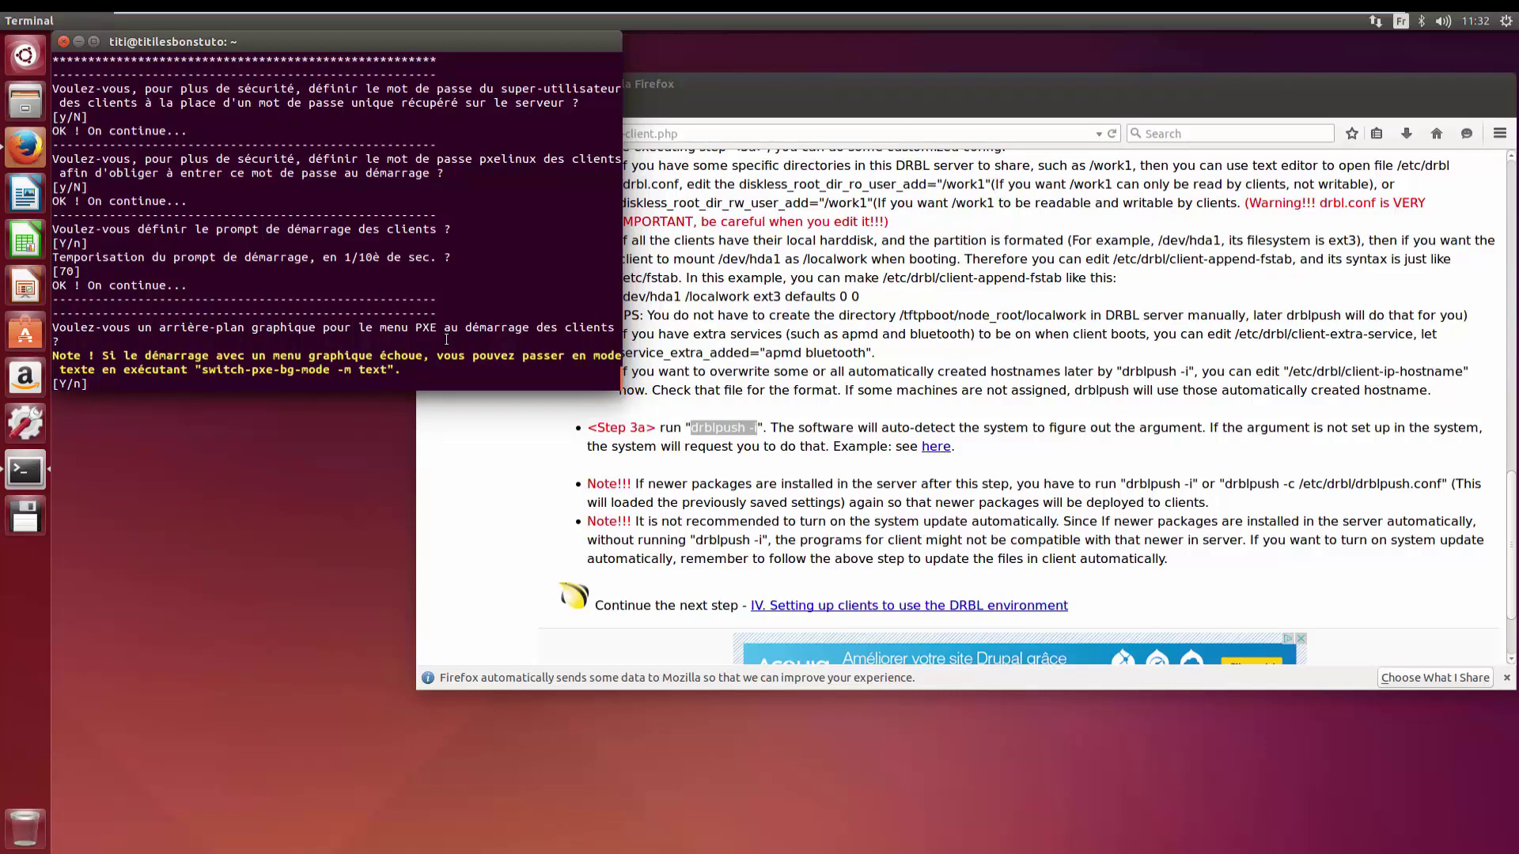
key("Return")
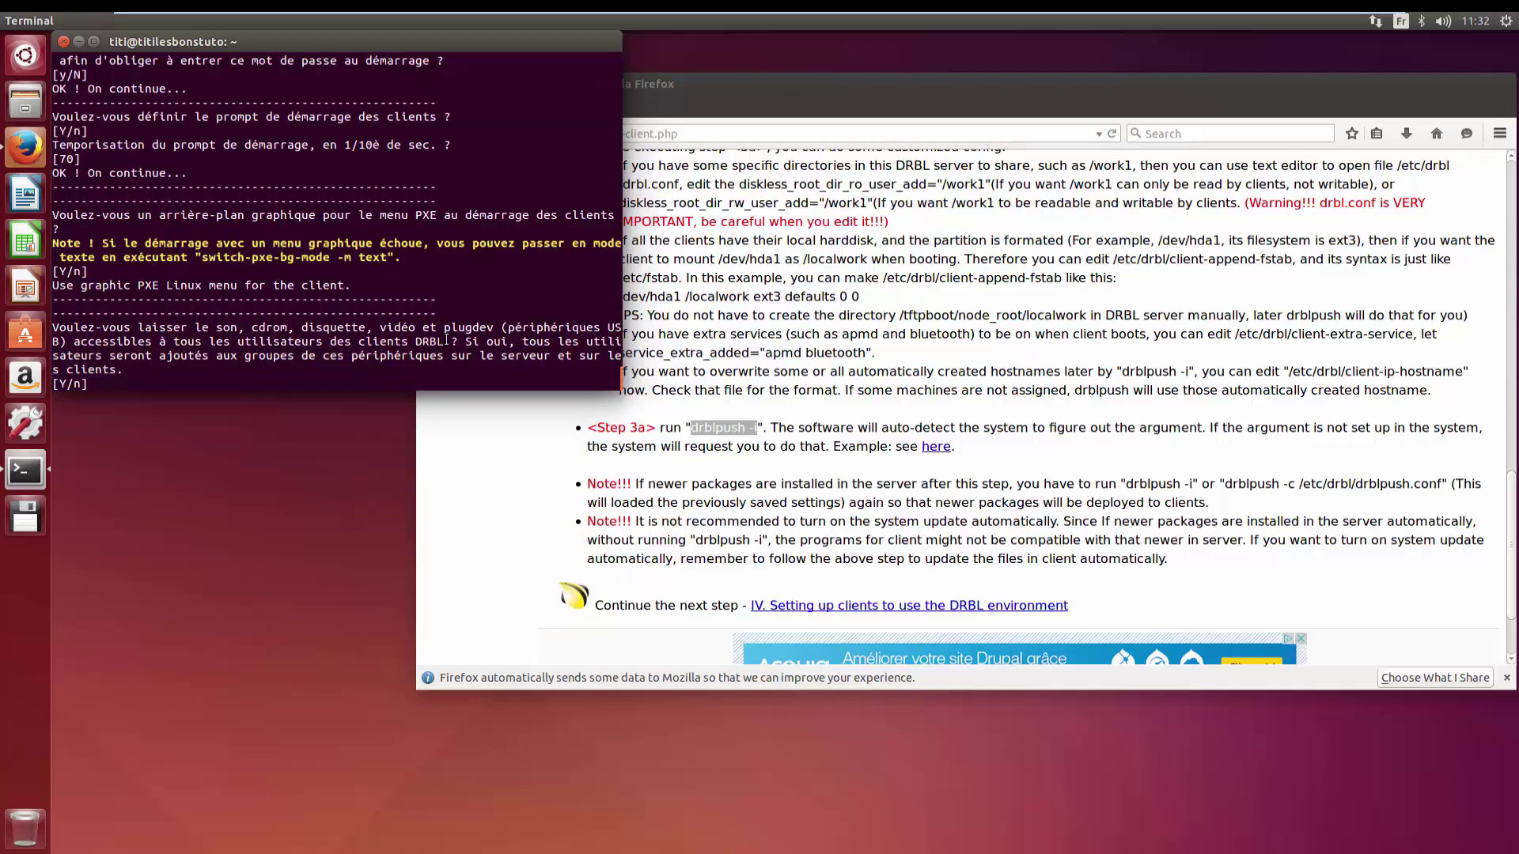
key("Return")
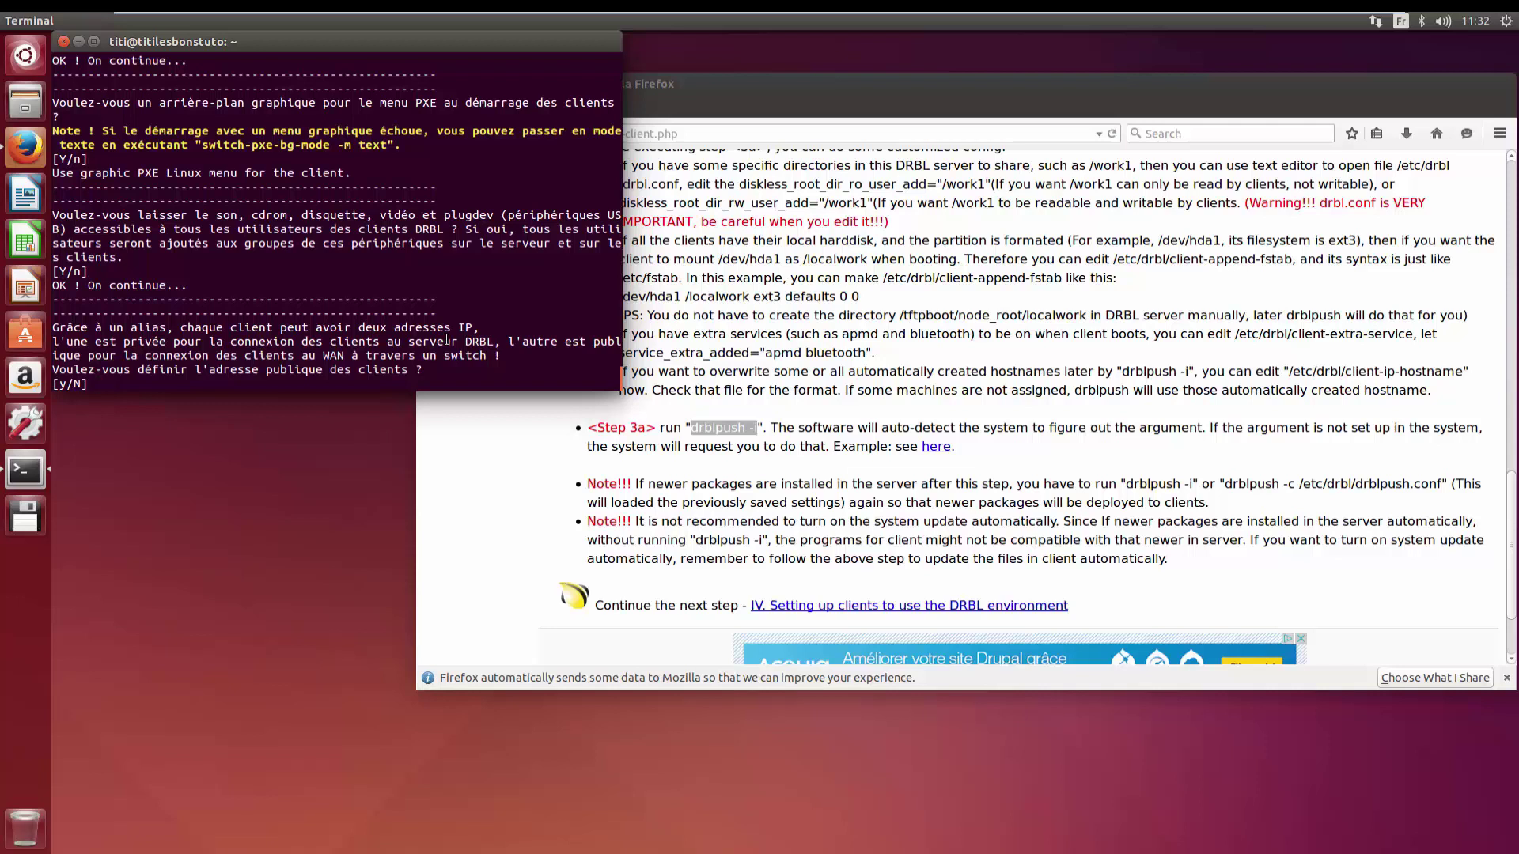
Step: Decline public client addresses and terminal mode, enable NAT on the DRBL server, and deploy the files to the system
key("Return")
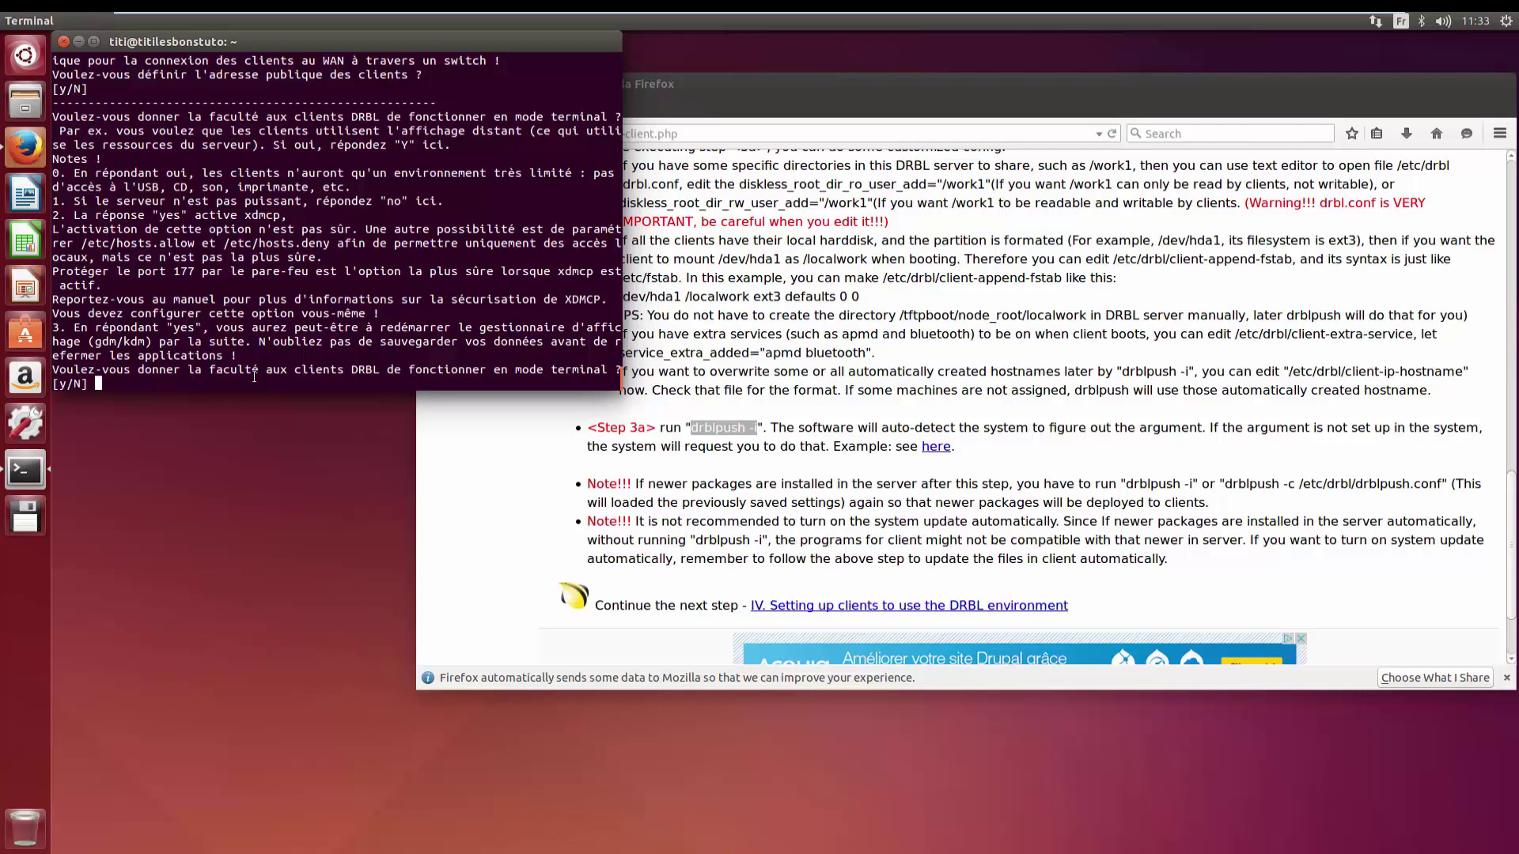
key("Return")
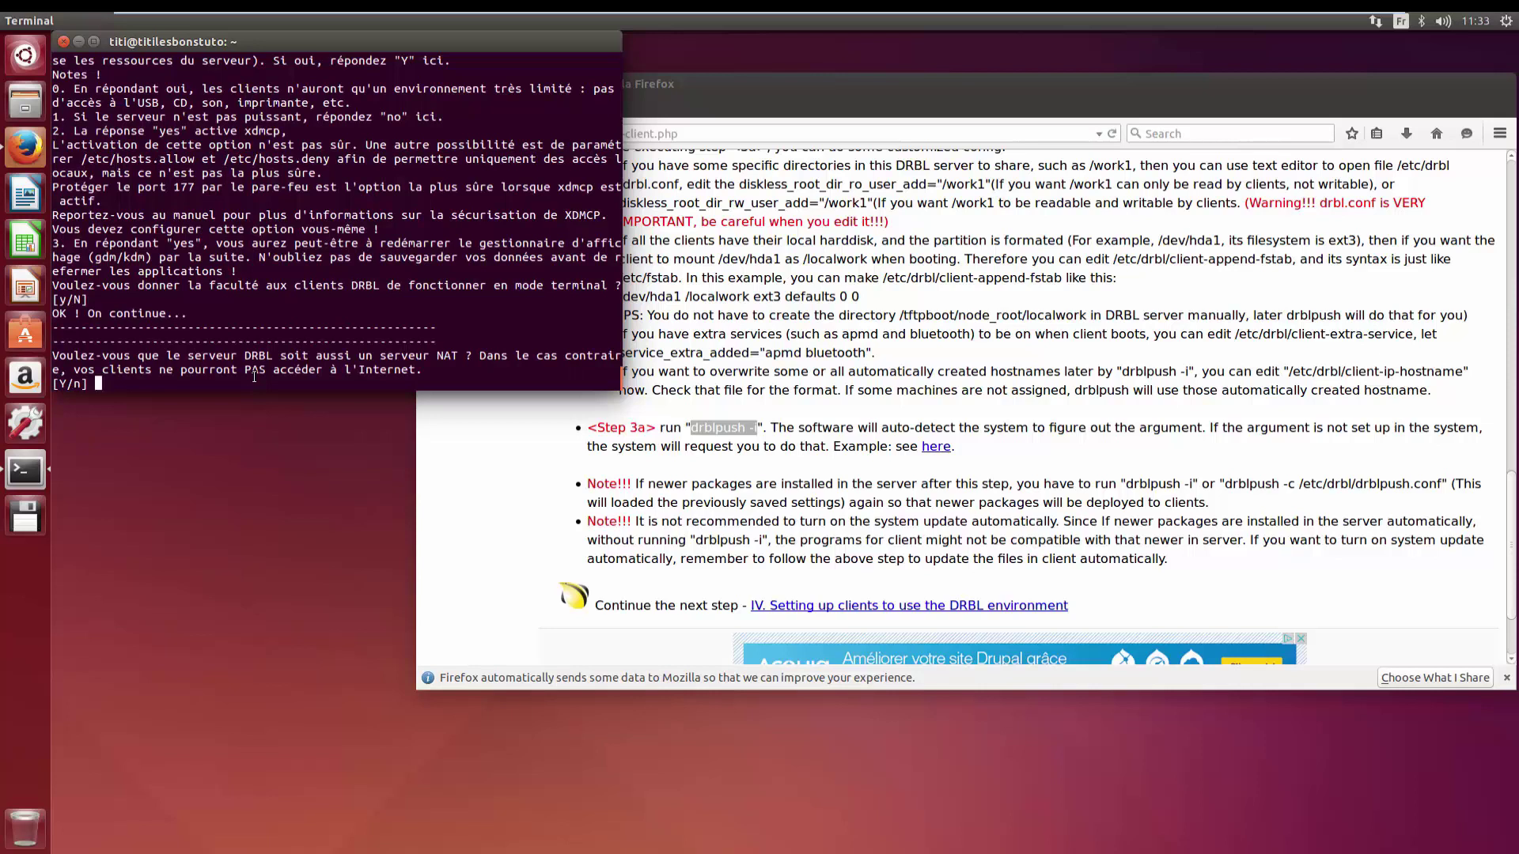
key("Return")
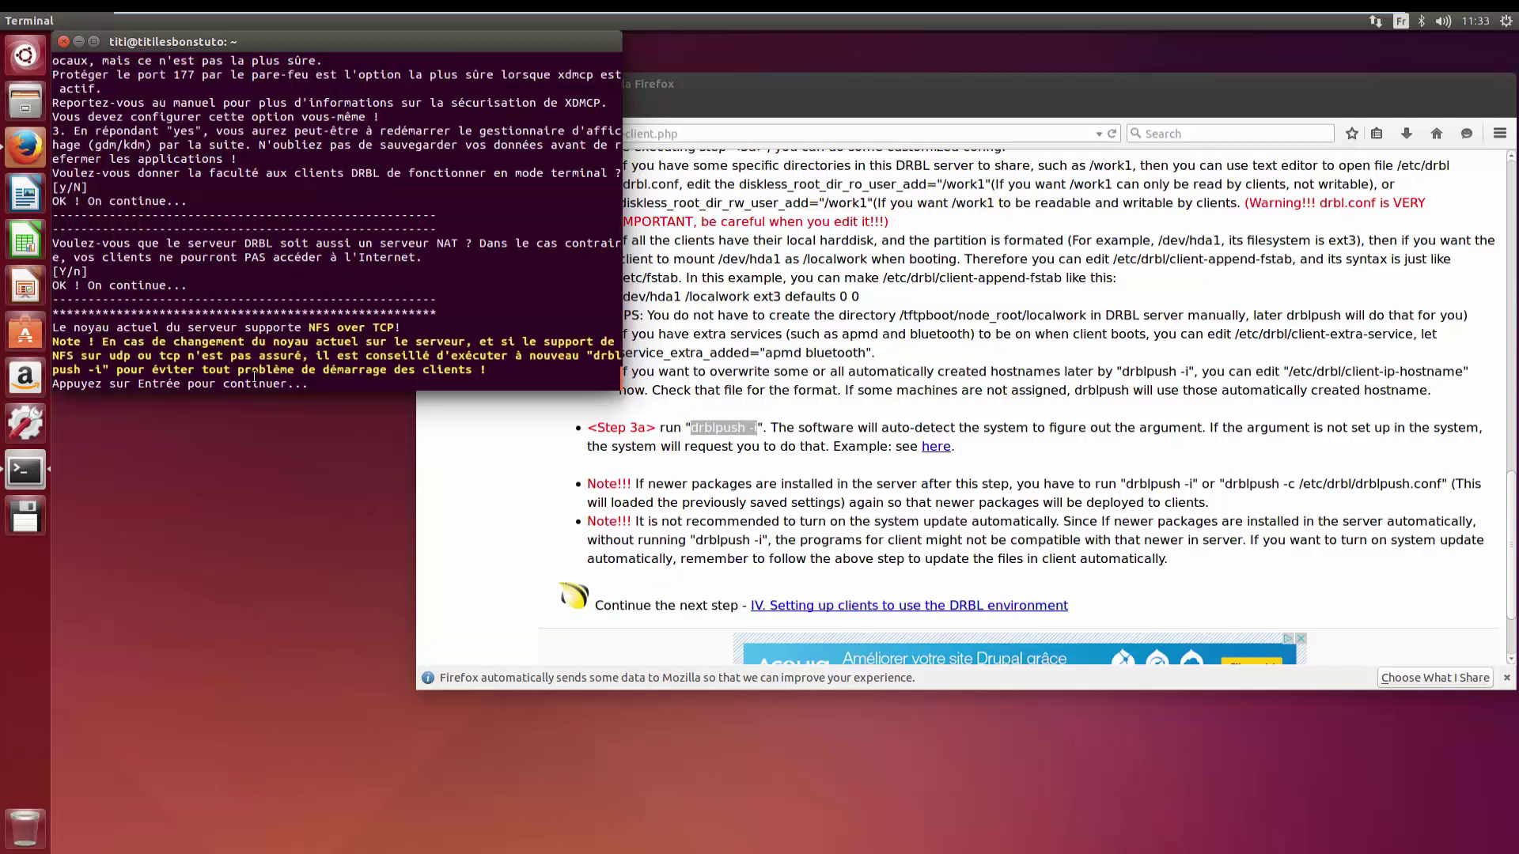
key("Return")
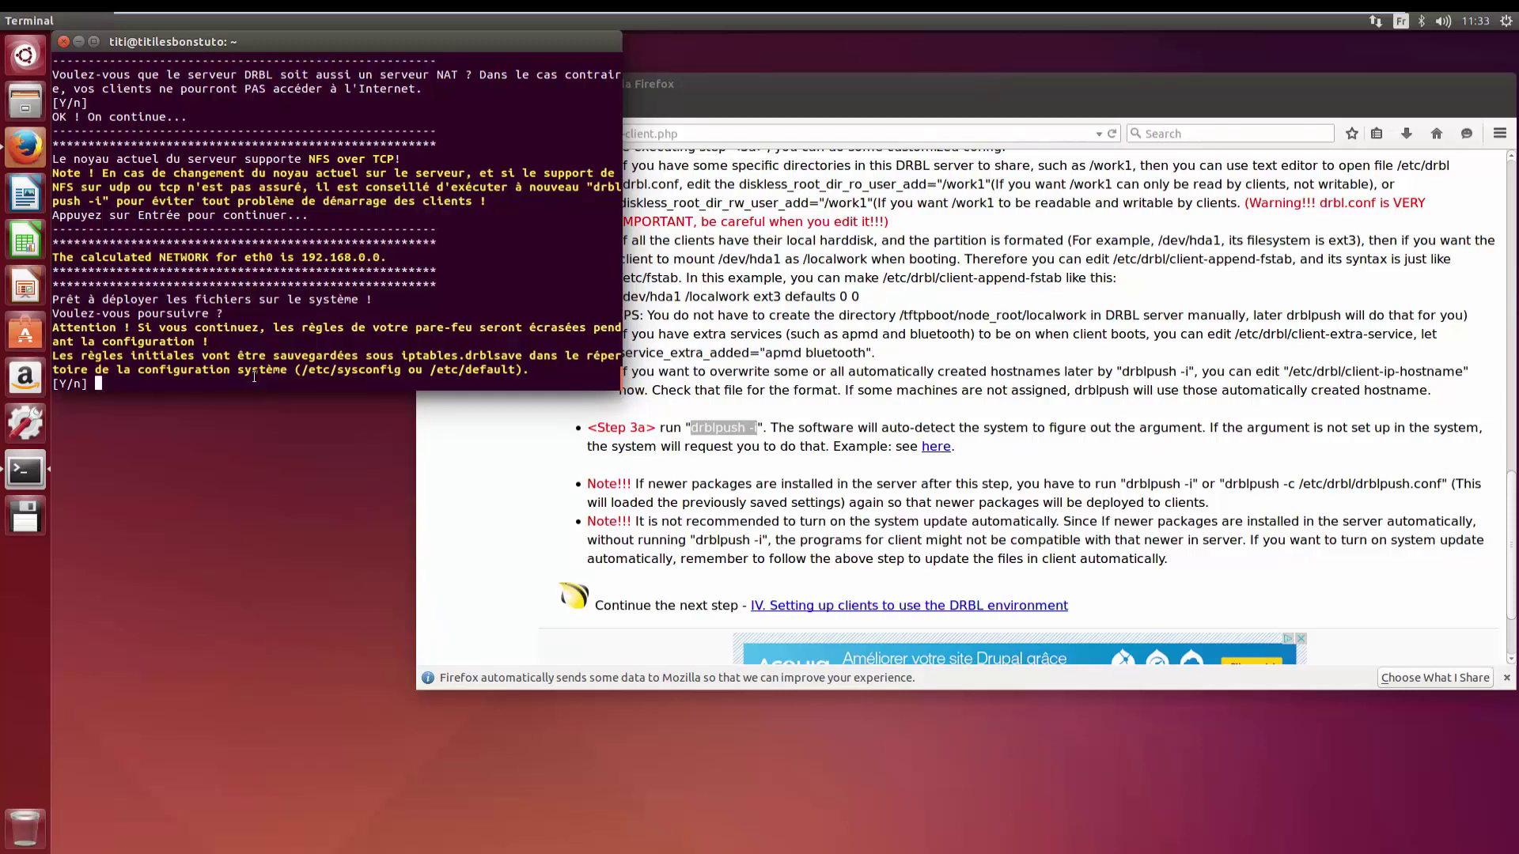
key("Return")
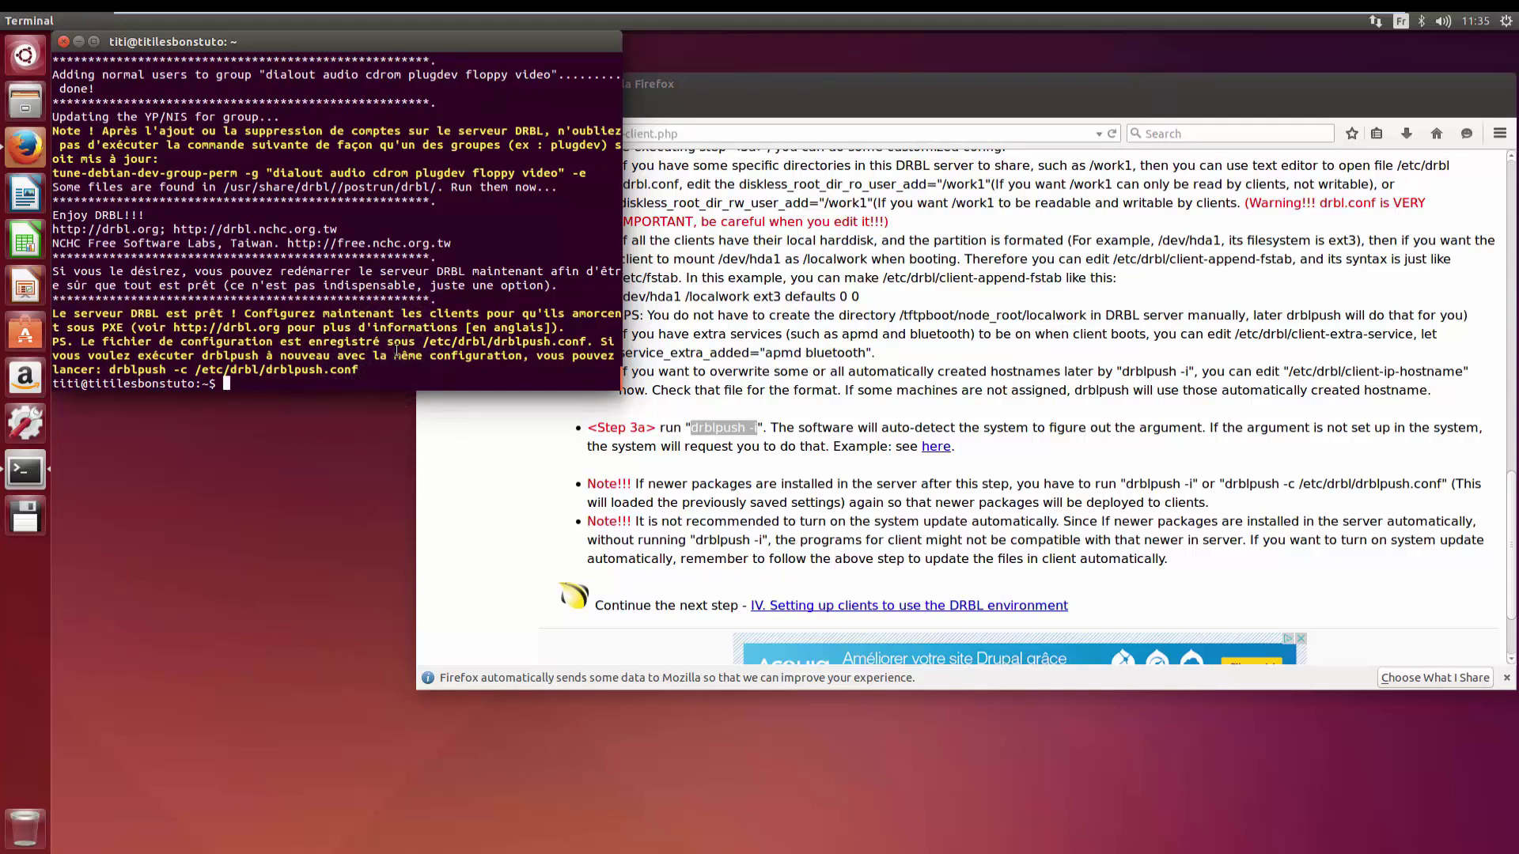
Step: Run "sudo dcs" and choose a part of the clients by IP address list, selecting only host 192.168.0.1
type("sudo dcs")
key("Return")
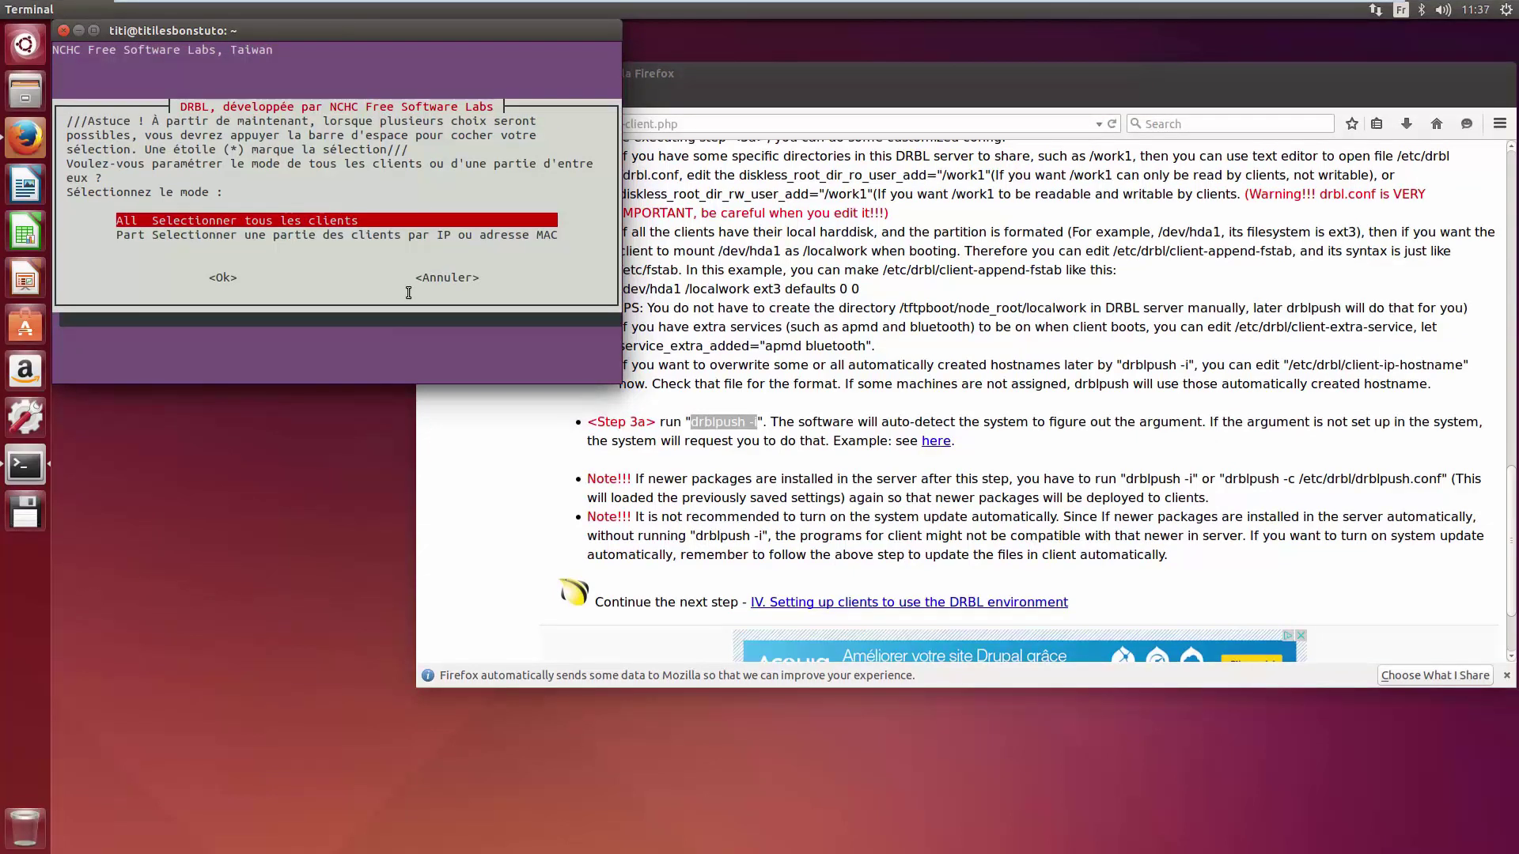
key("Down")
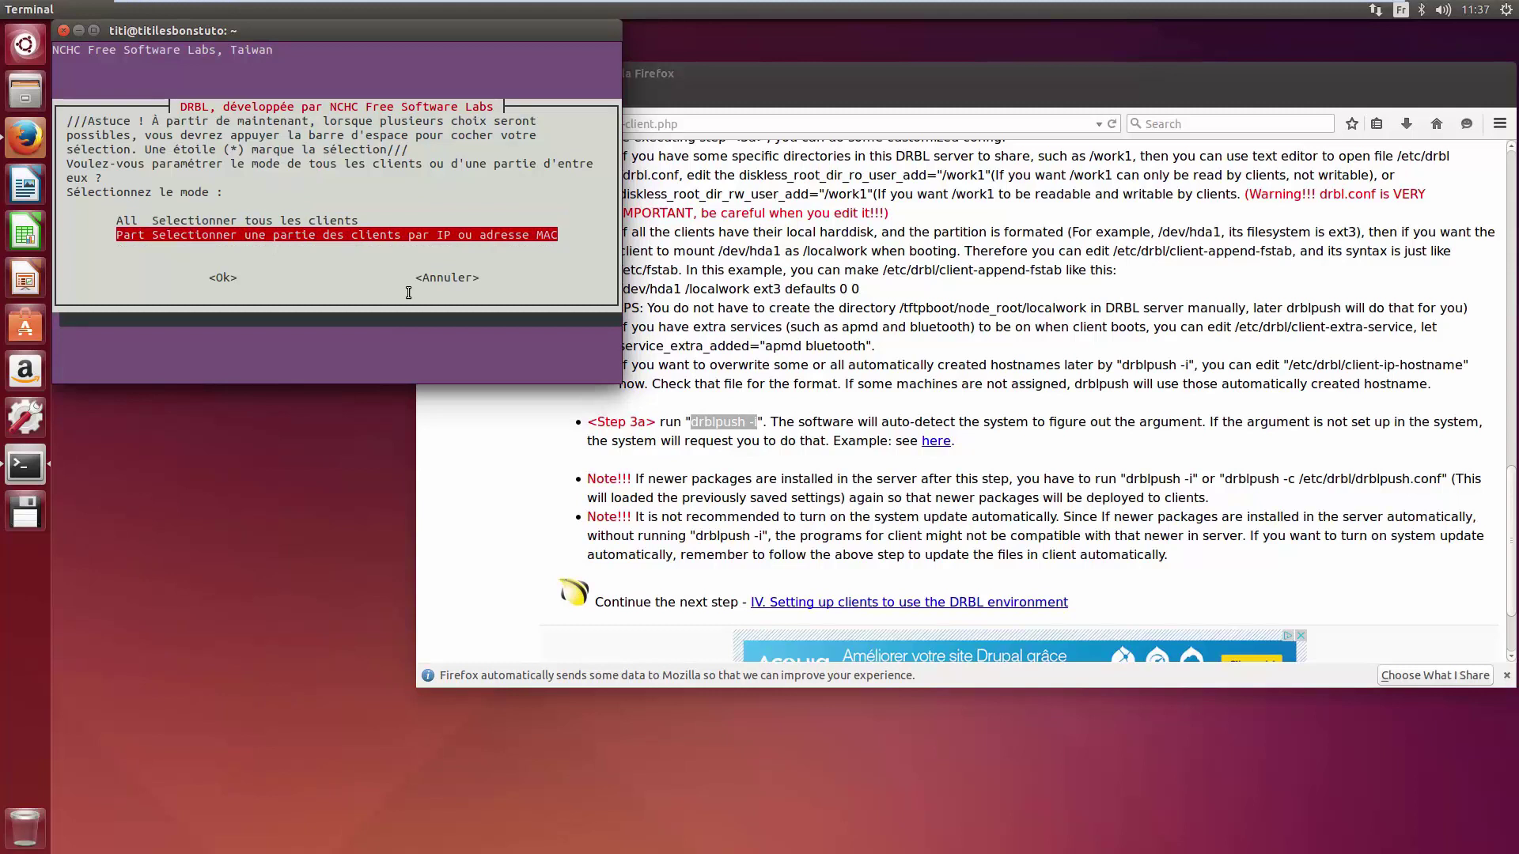
key("Return")
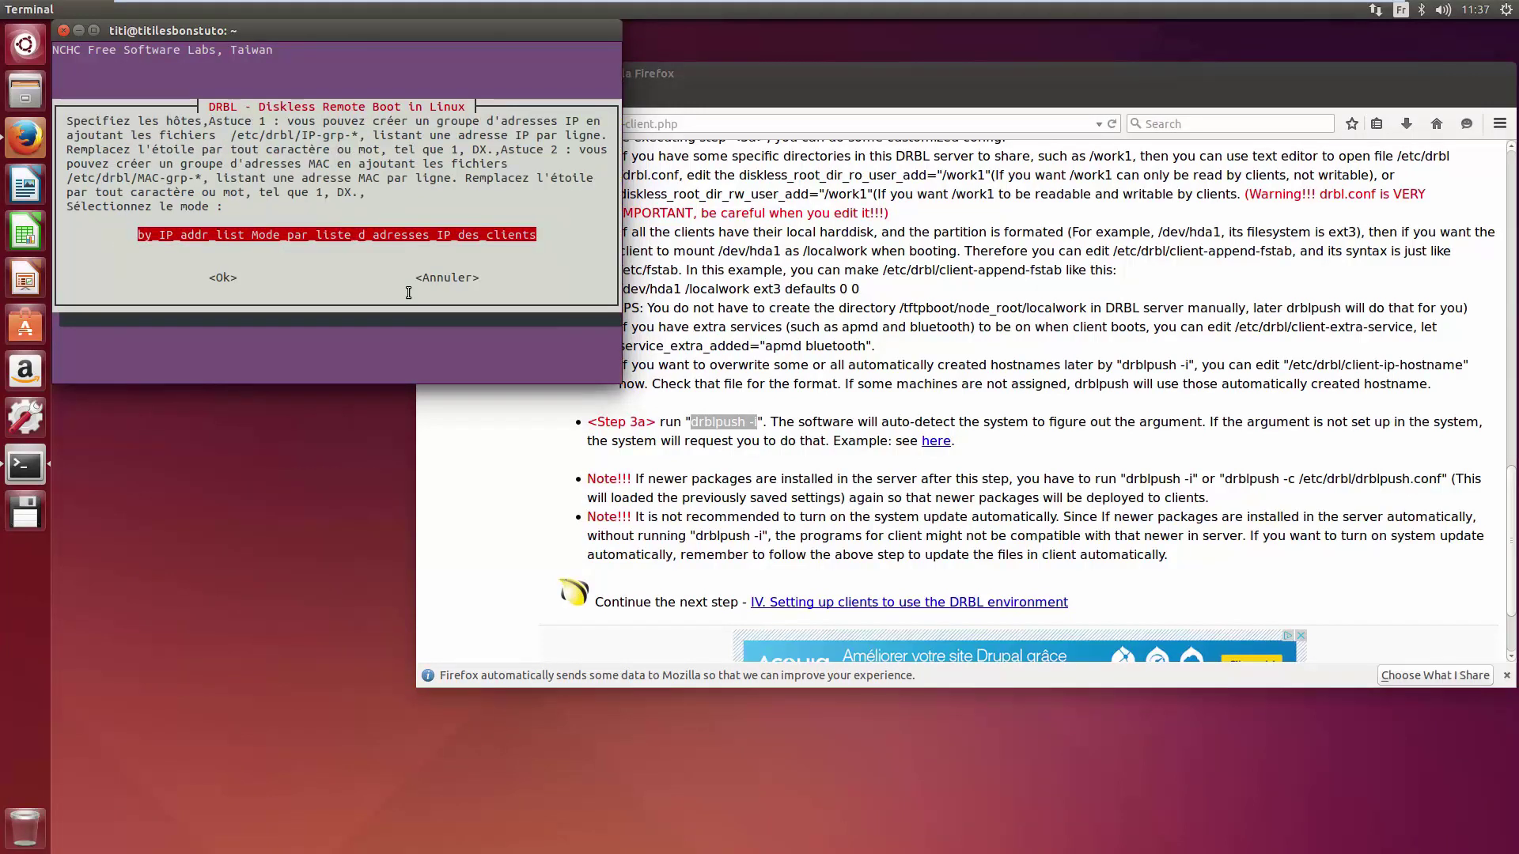
key("Return")
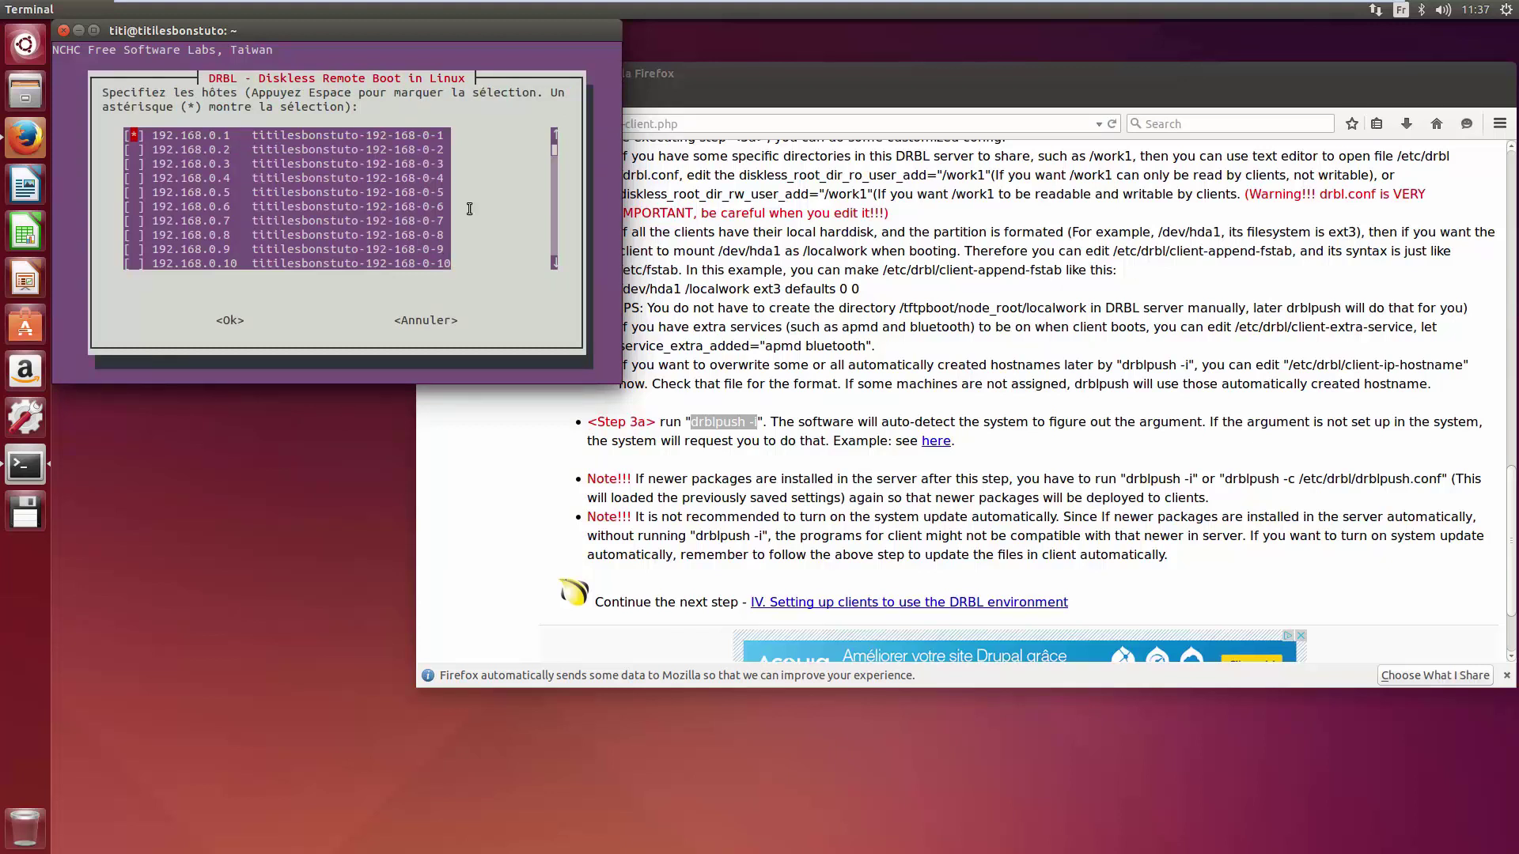
mouse_move(696, 3)
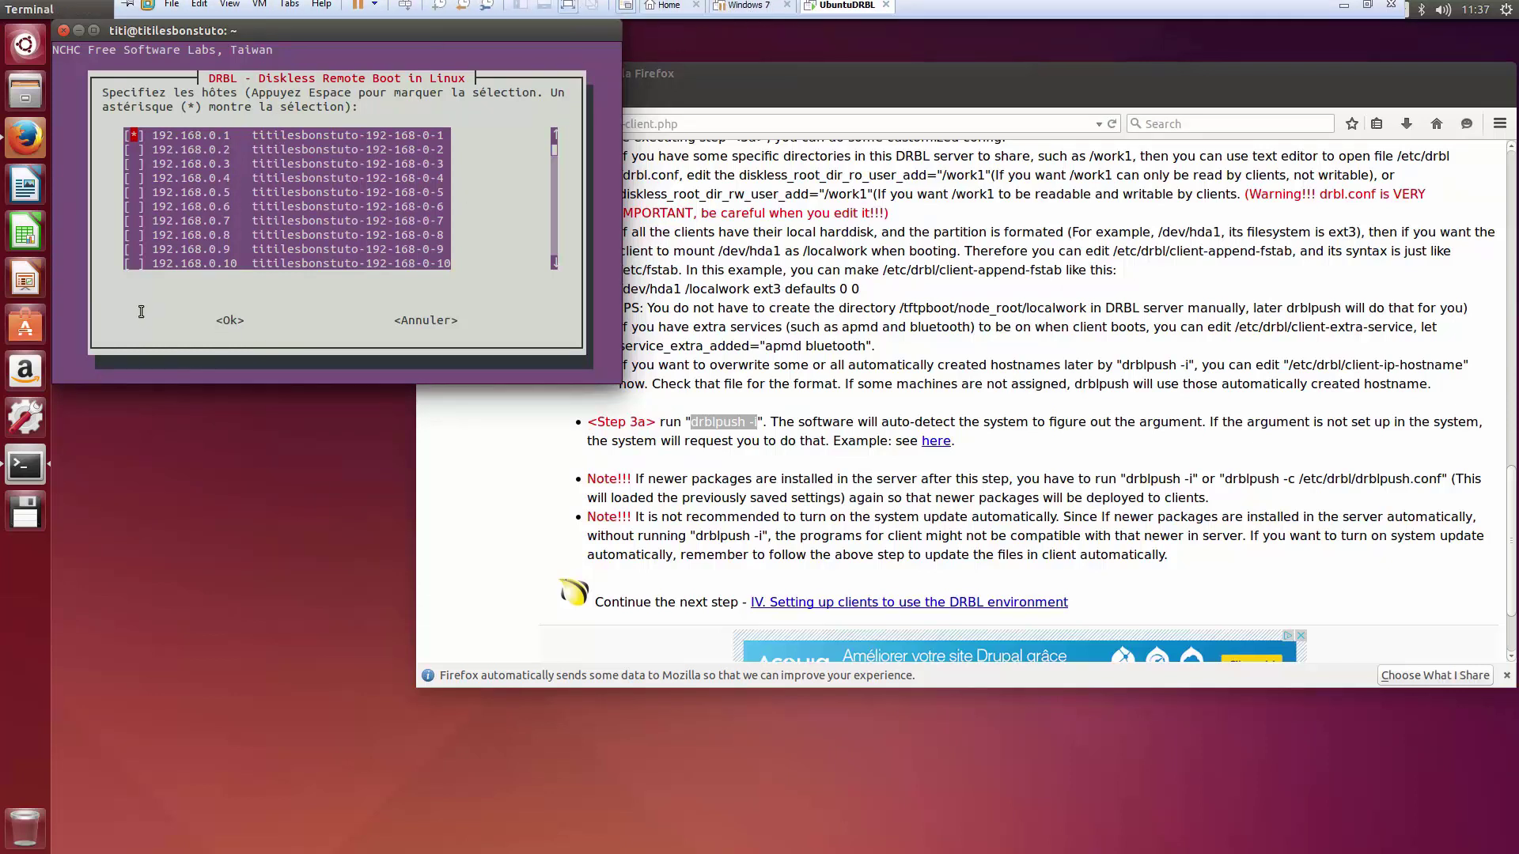
key("Return")
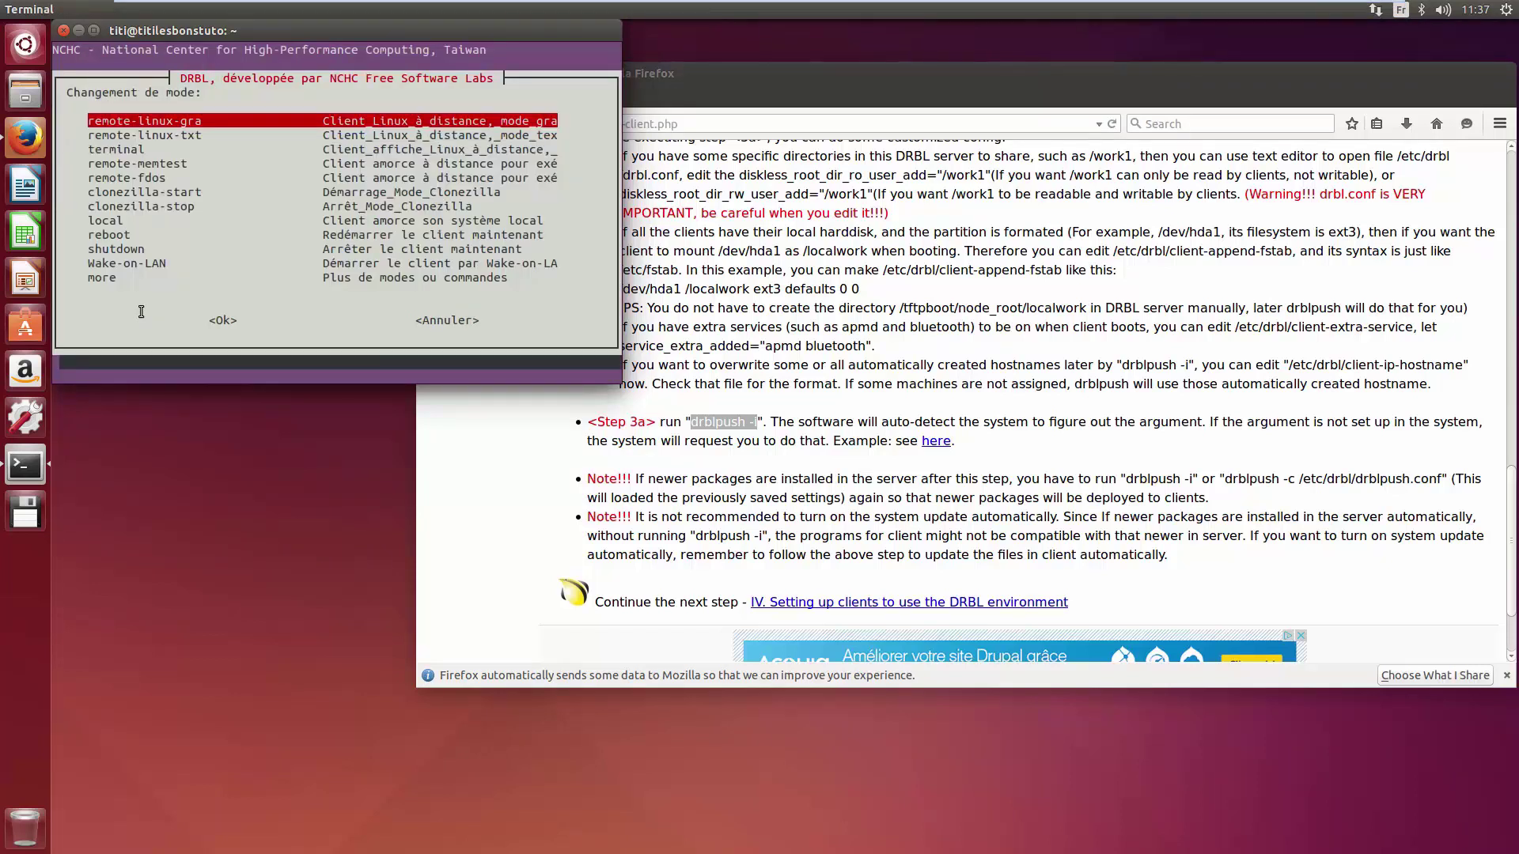
Step: Put the selected client in clonezilla-start mode and choose the Expert wizard for the advanced parameters
key("Down")
key("Down")
key("Down")
key("Down")
key("Down")
key("Return")
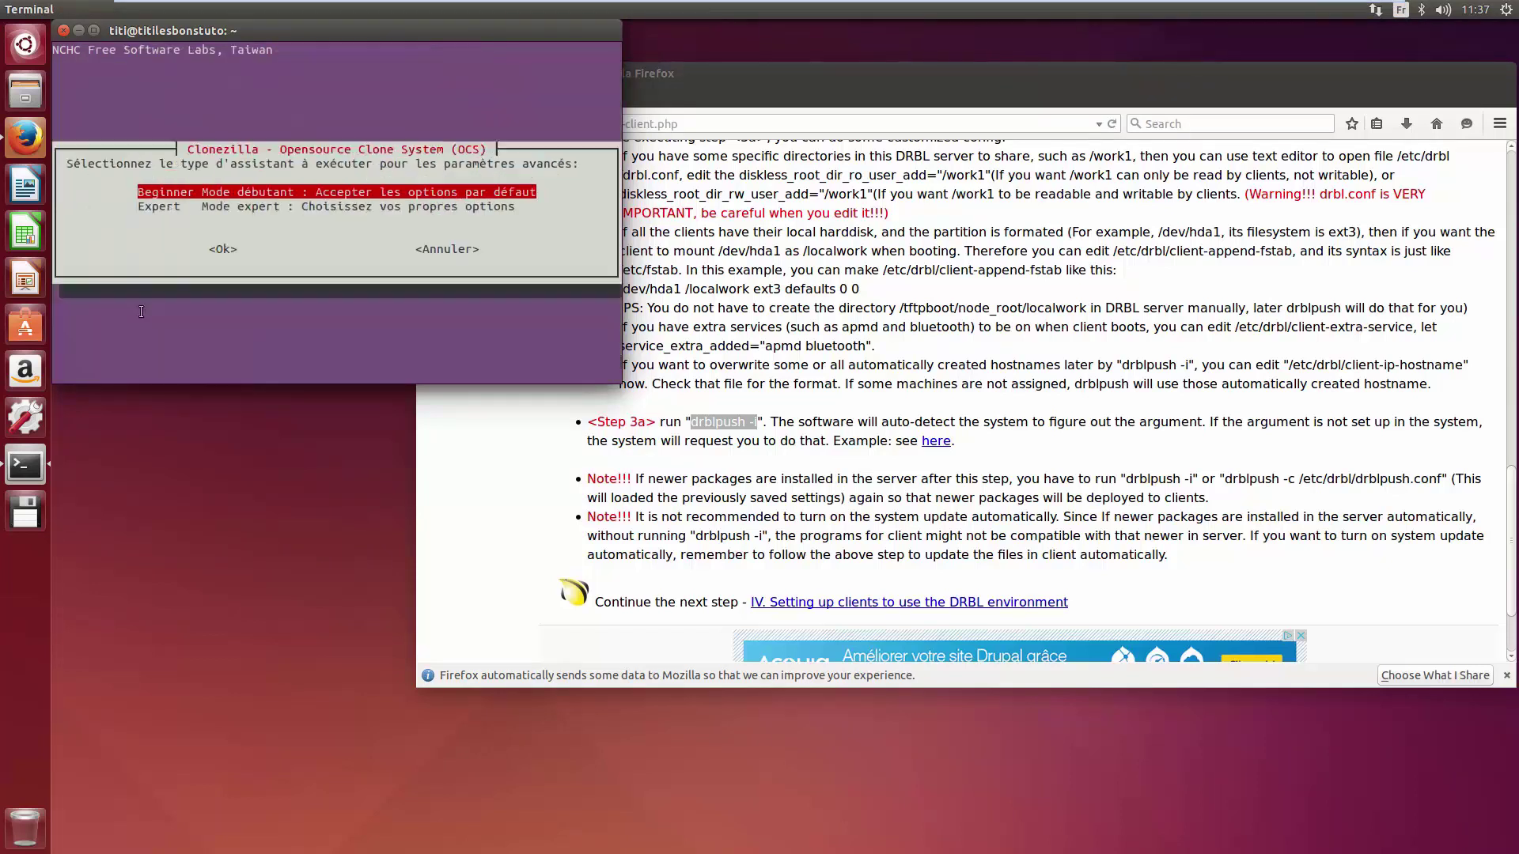
key("Down")
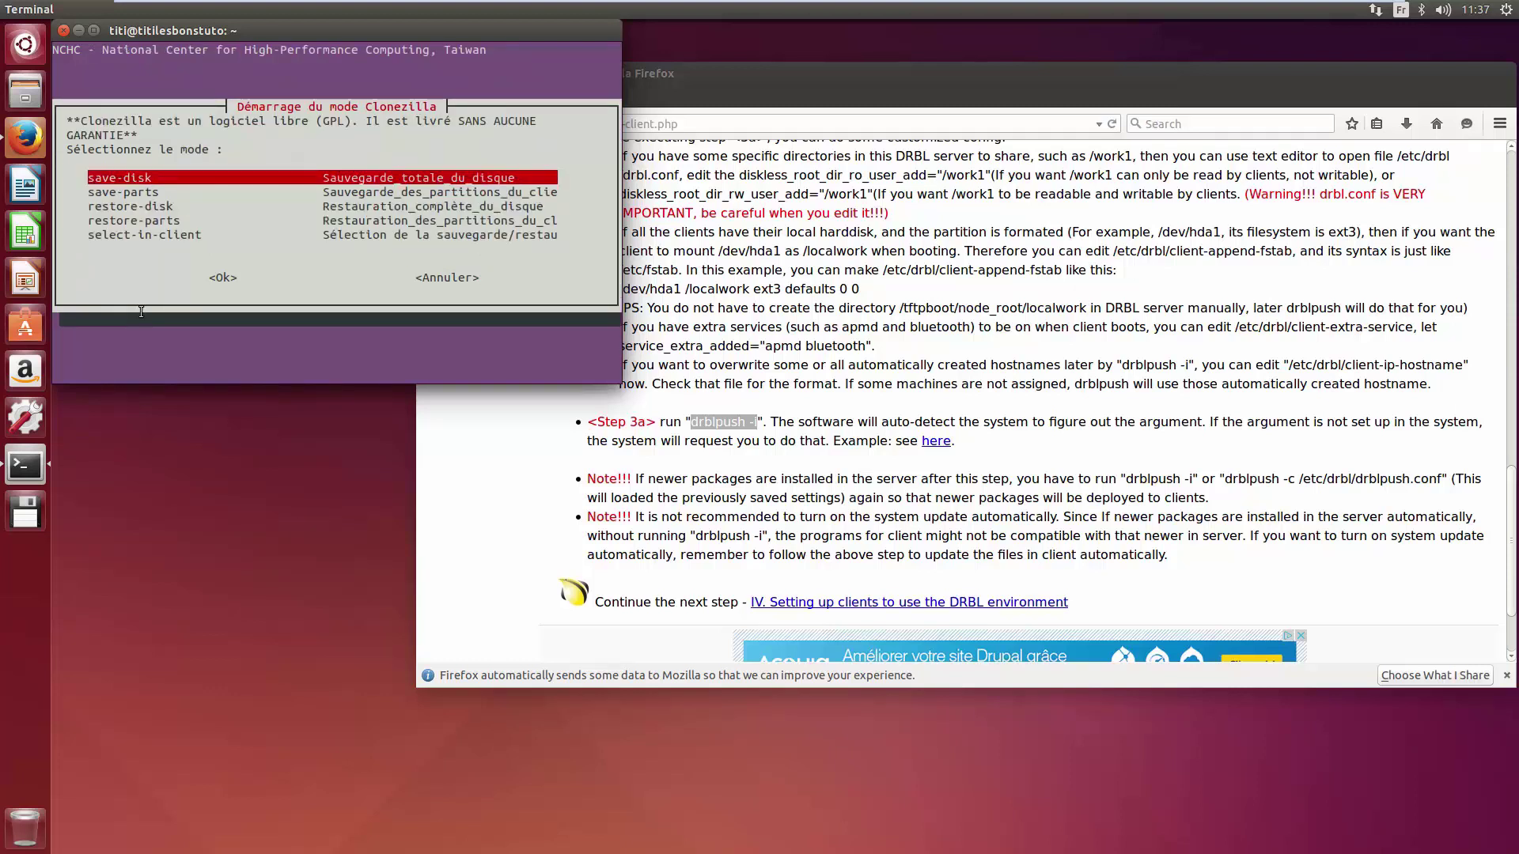
key("Return")
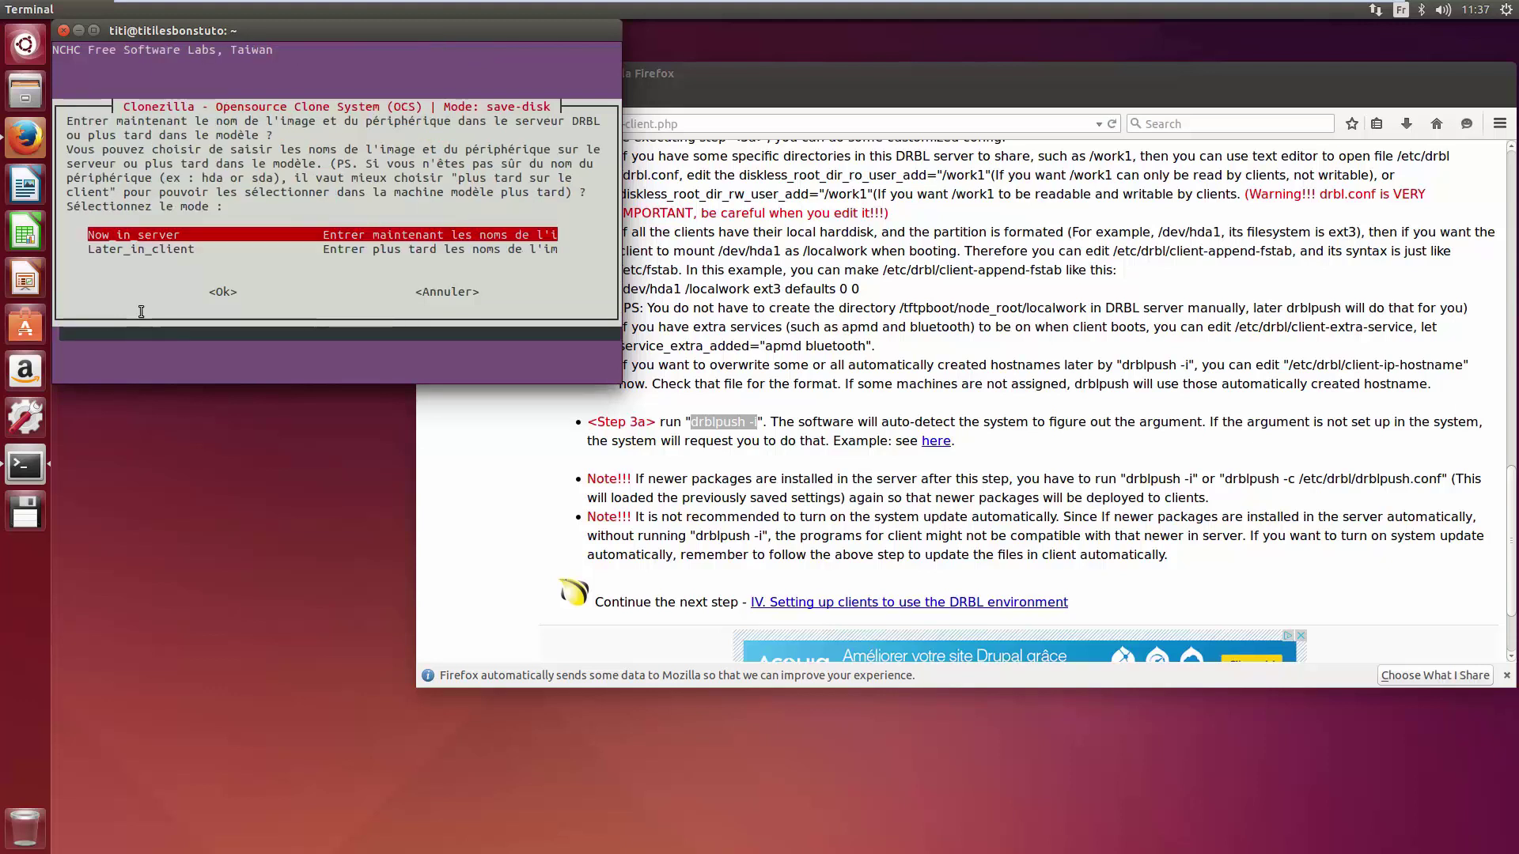
key("Return")
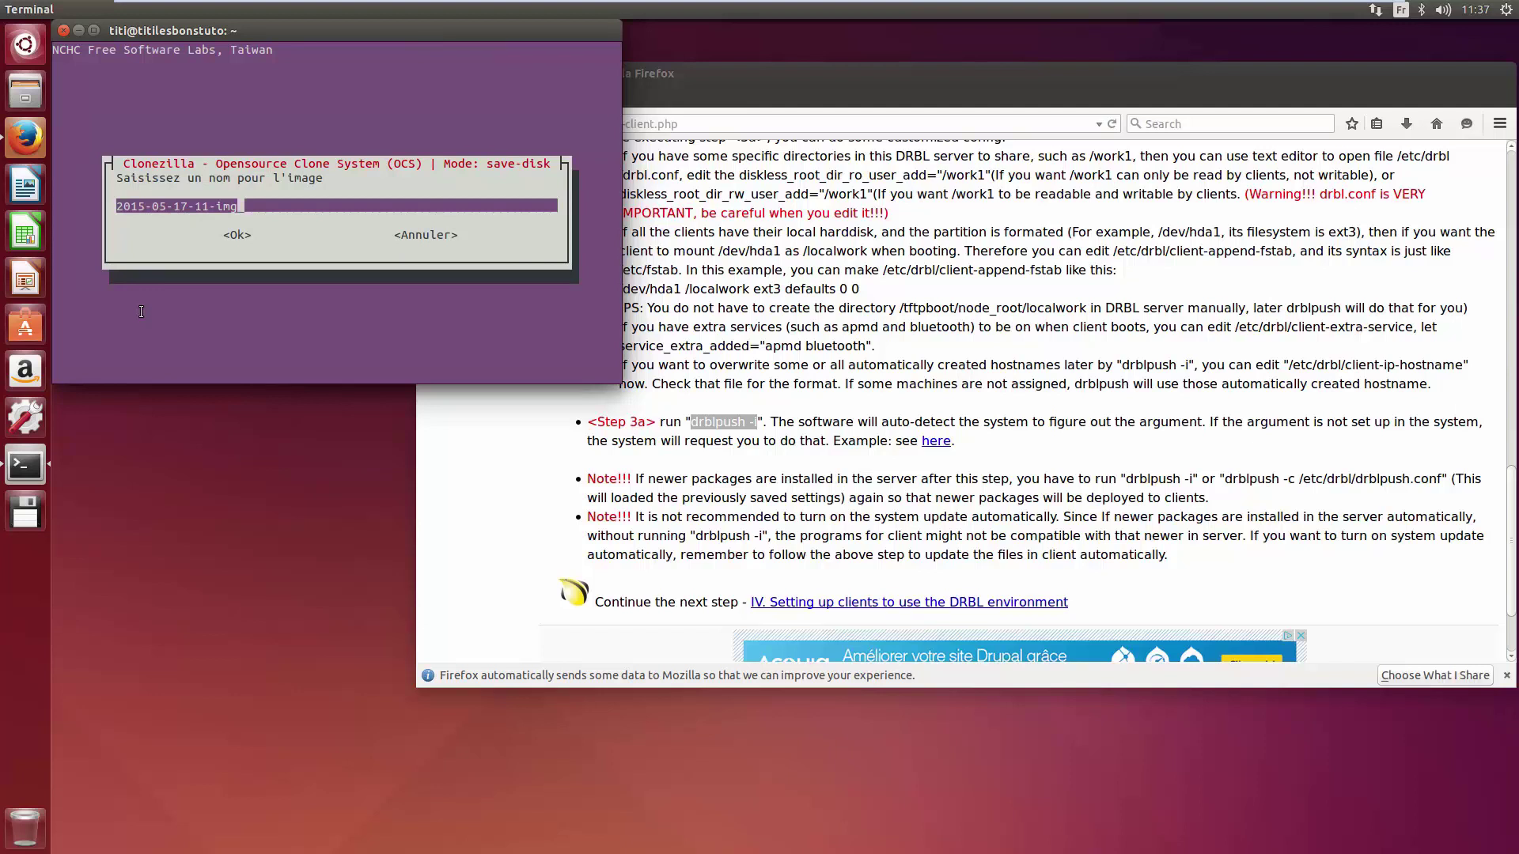
key("Return")
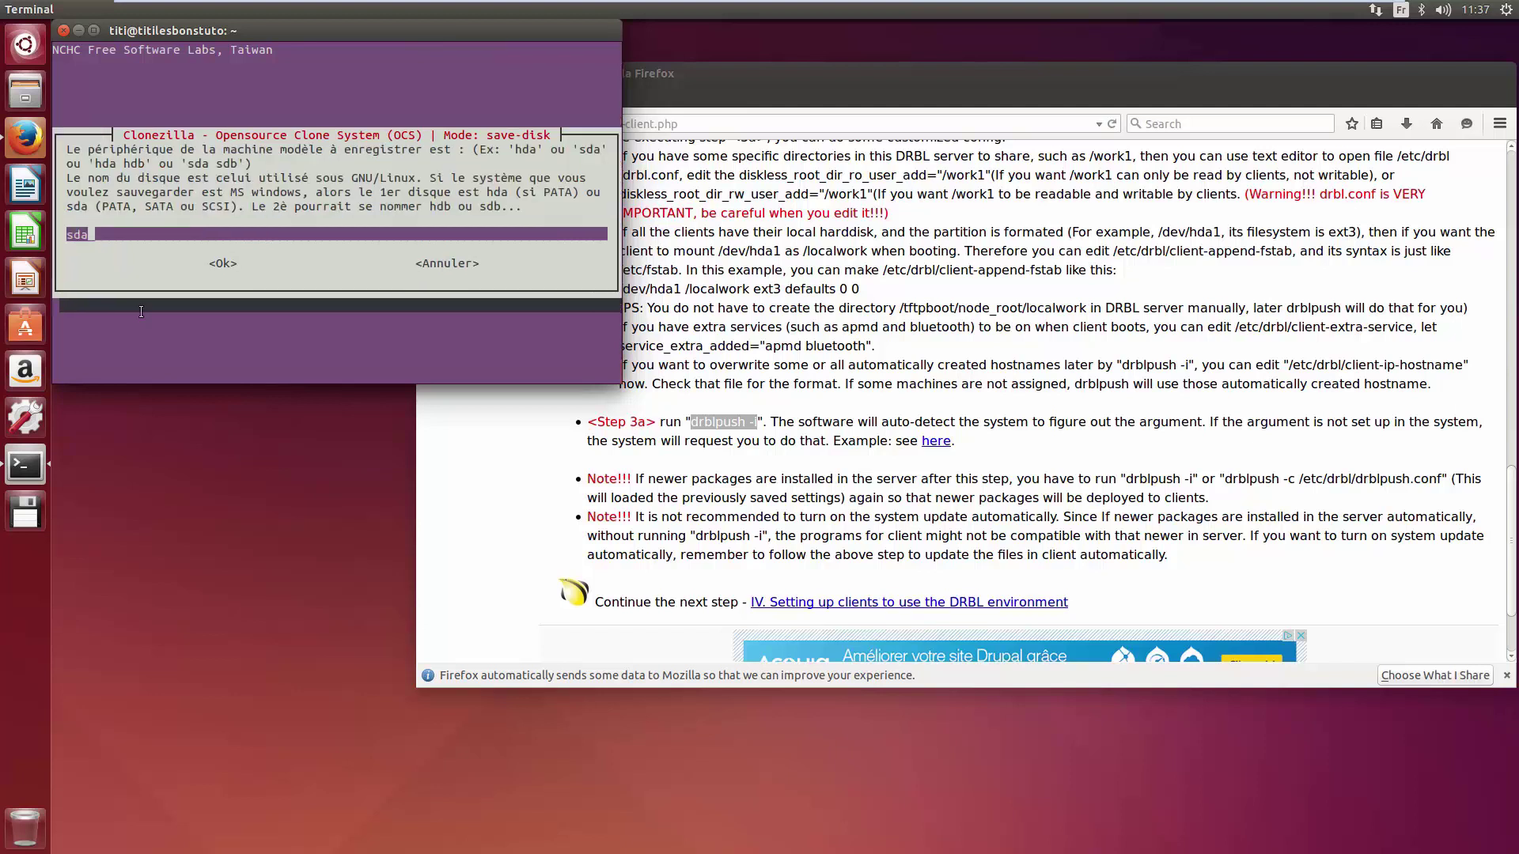
key("Return")
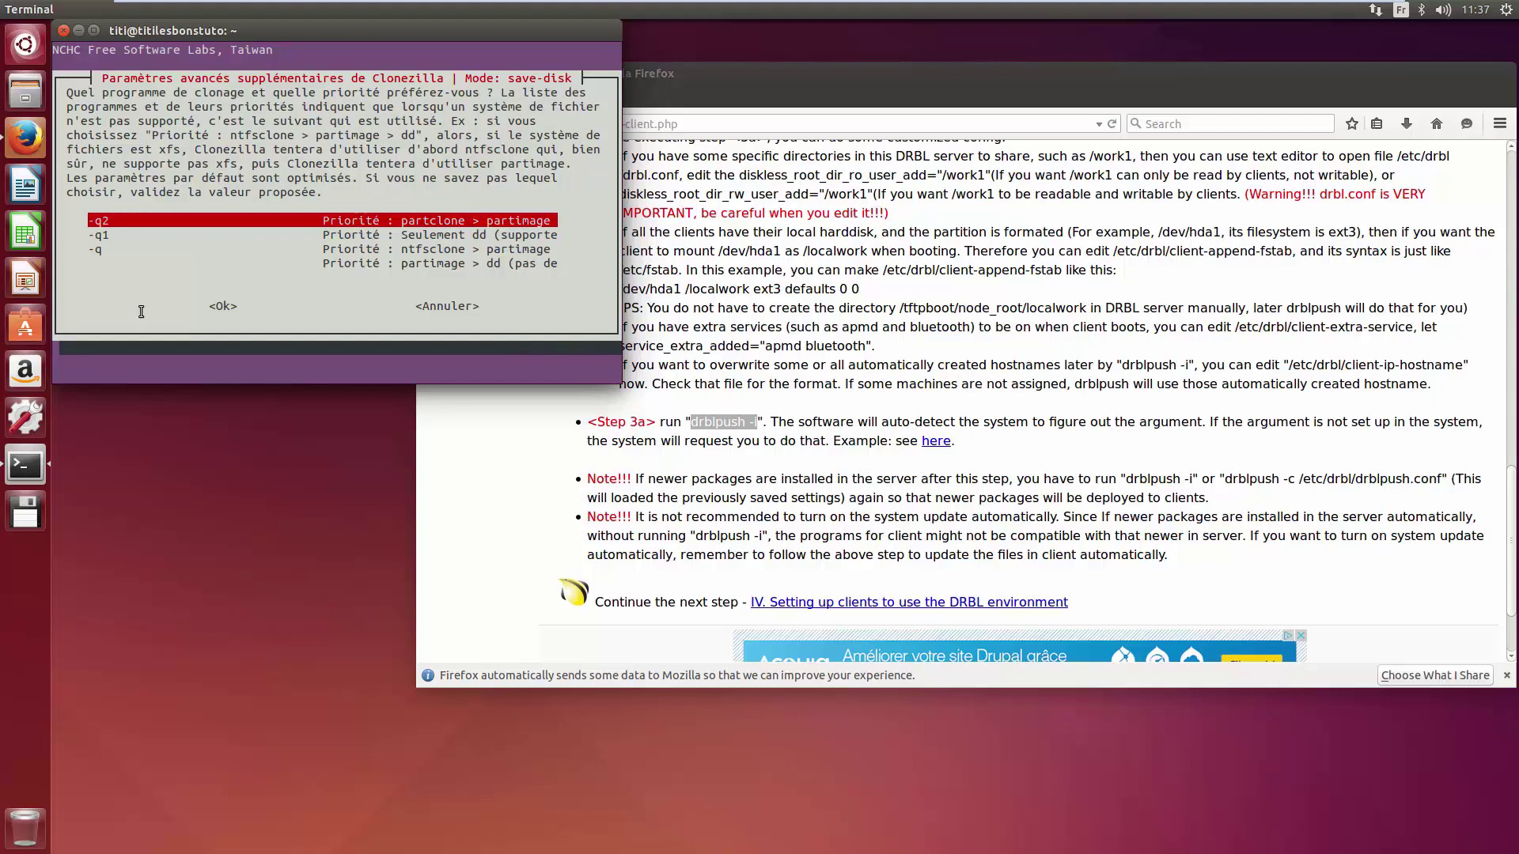
Step: Use the -q2 cloning priority, enable the advanced option -s alongside -j2, and skip the source file system check and repair
key("Return")
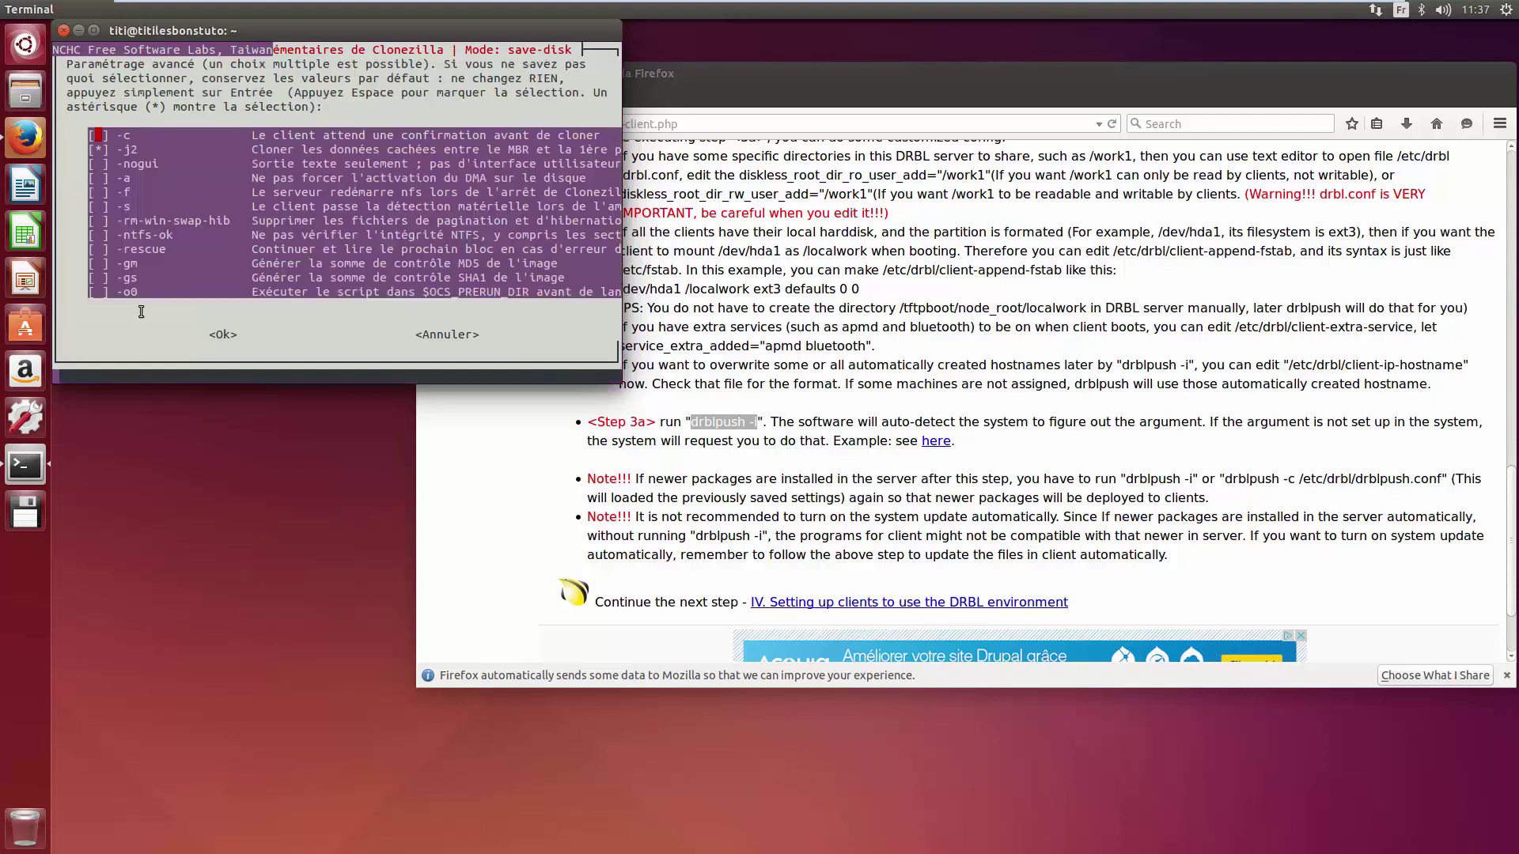
key("Down")
key("Down")
key("Down")
key("Down")
key("Down")
key("Return")
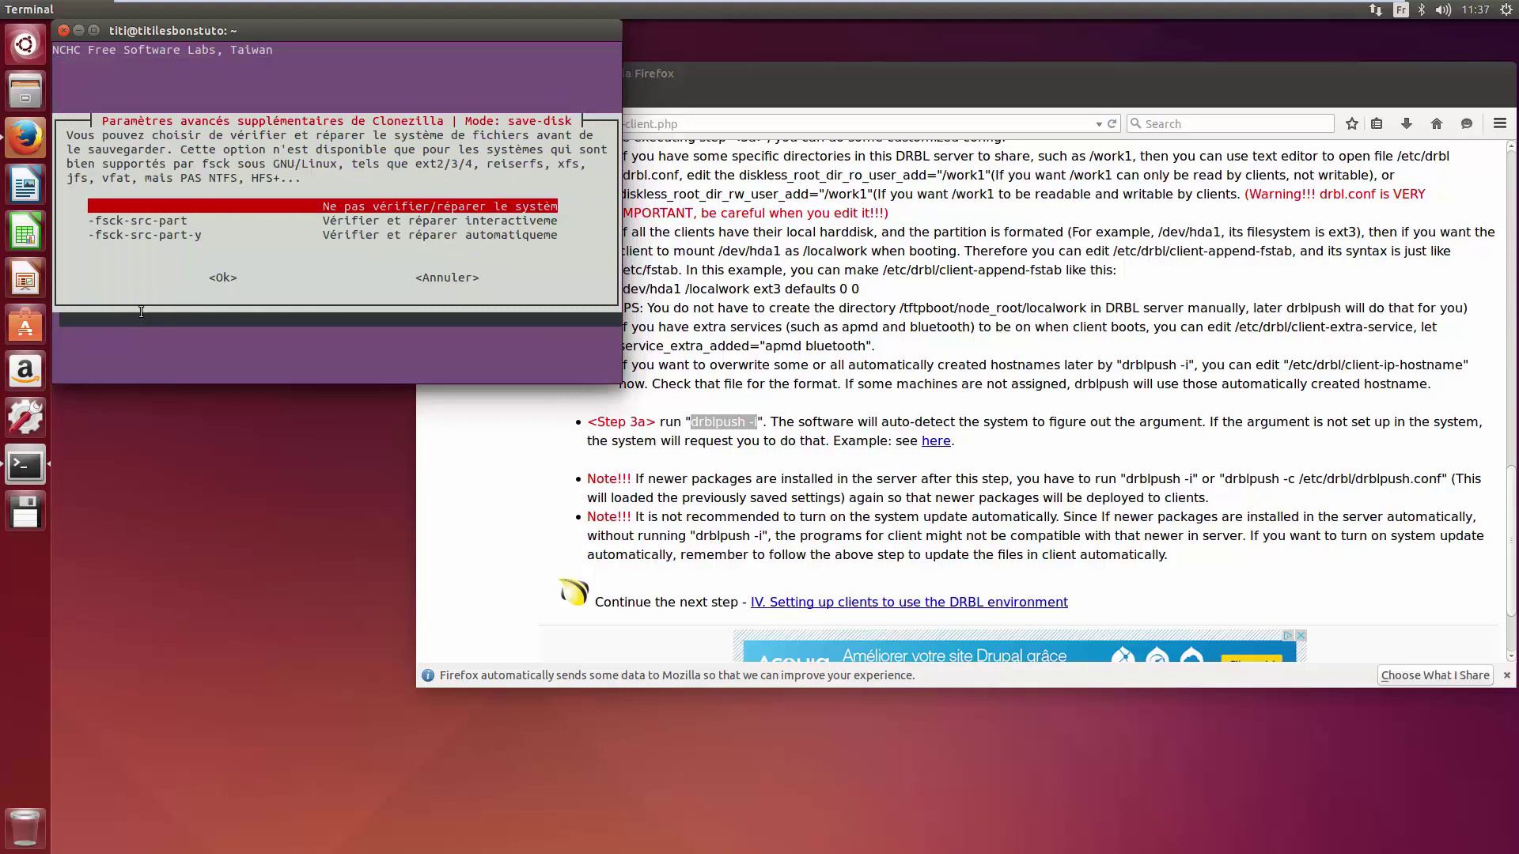
key("Return")
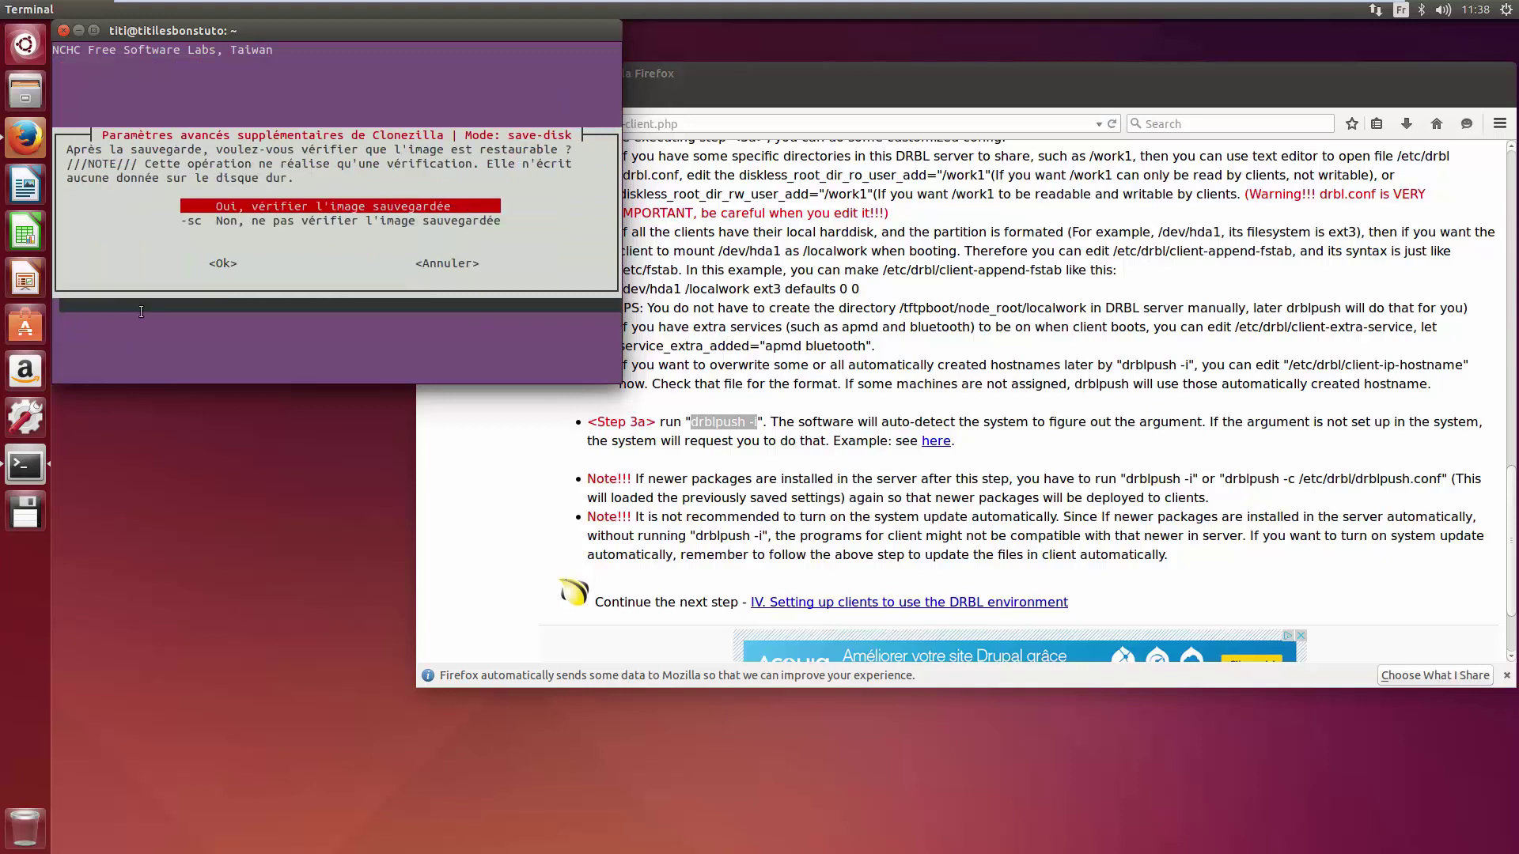
Step: Skip verification of the saved image with -sc and power off the client when cloning ends with -p poweroff
key("Down")
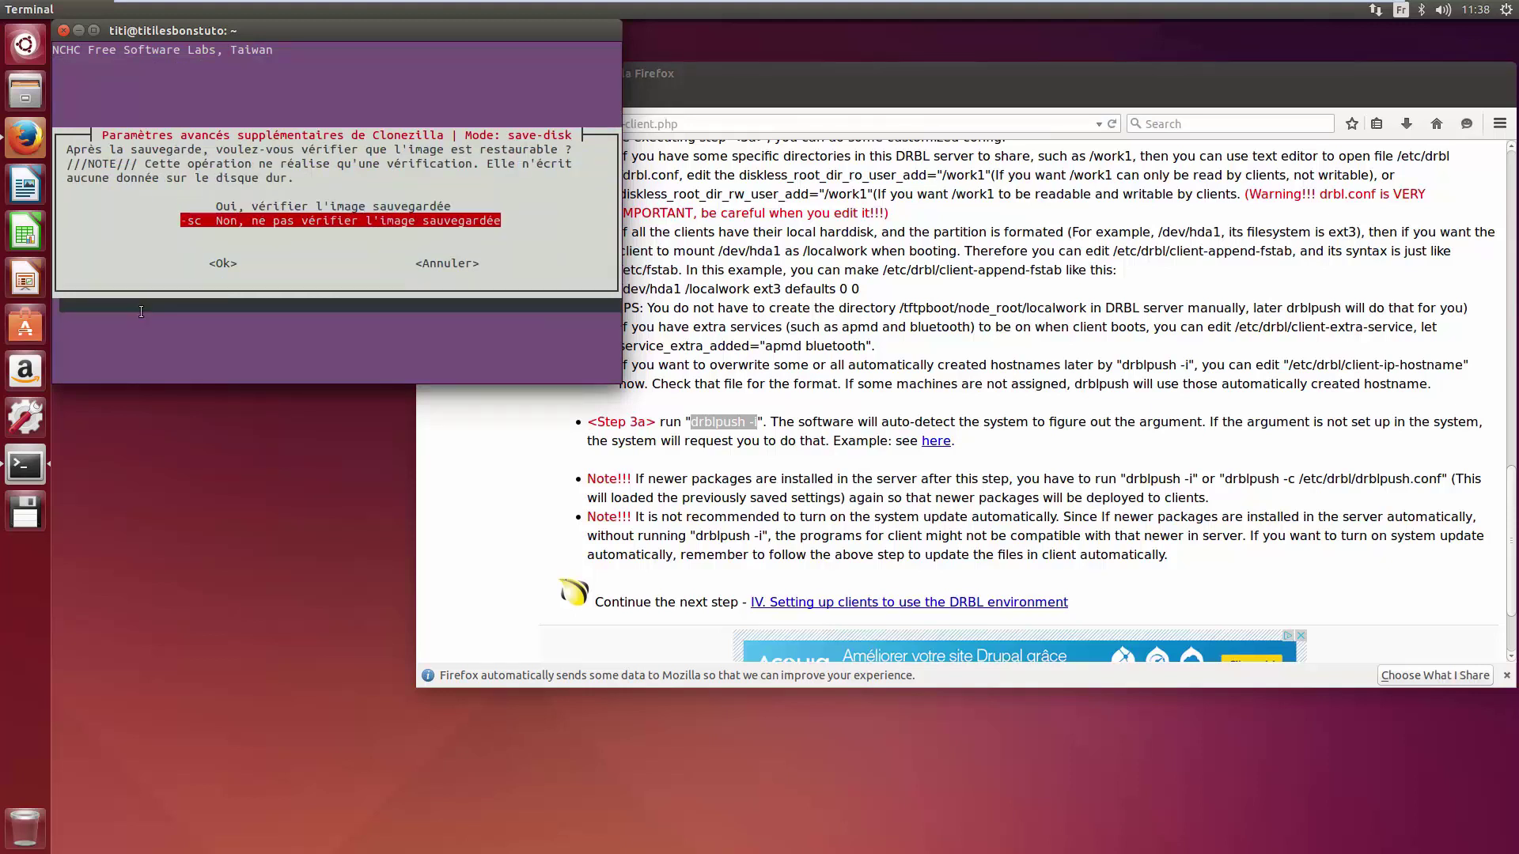
key("Return")
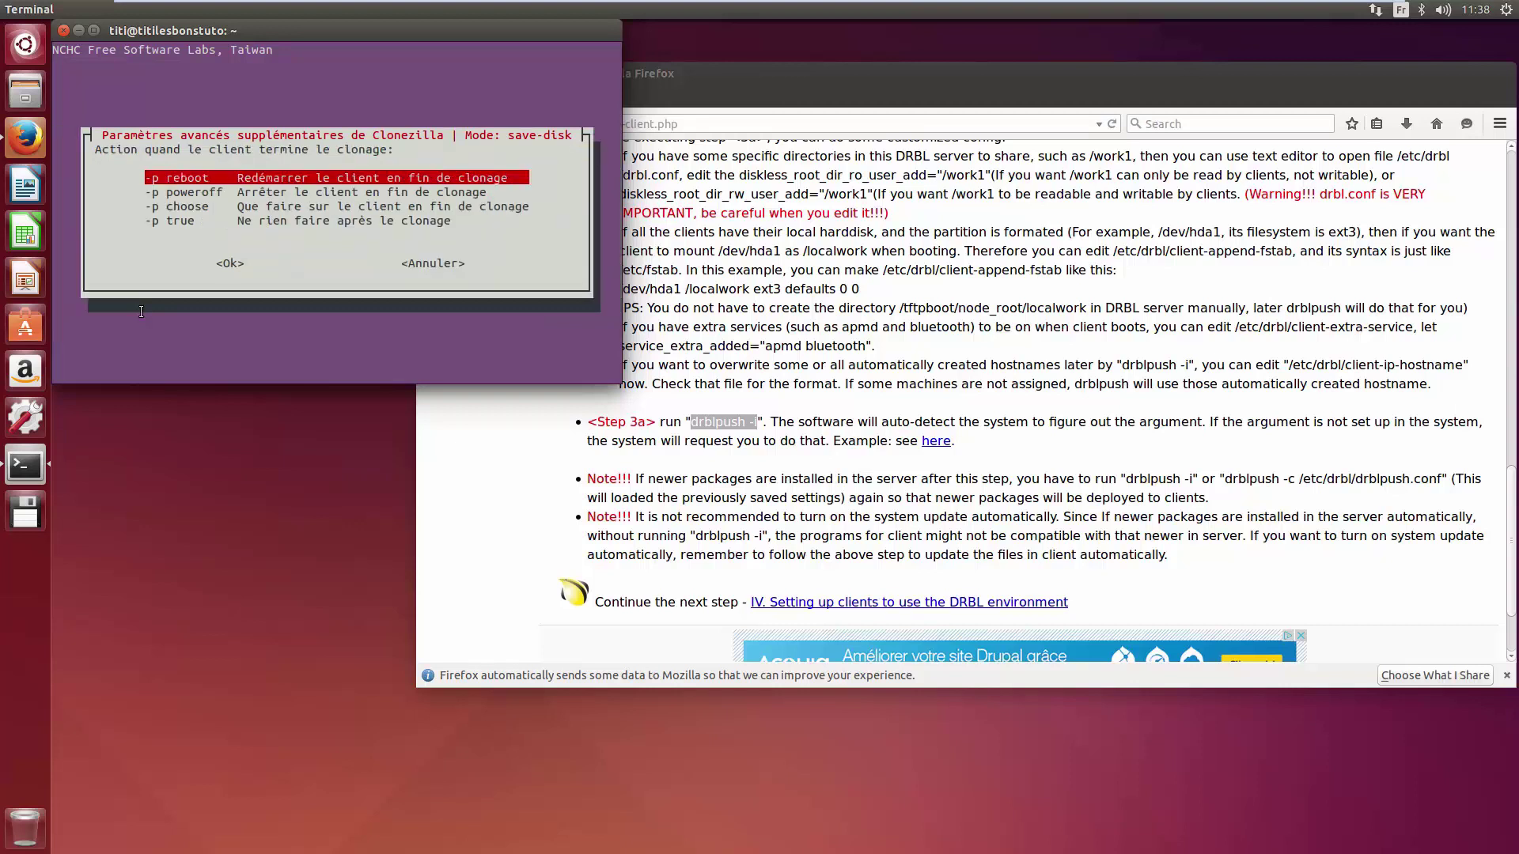
key("Down")
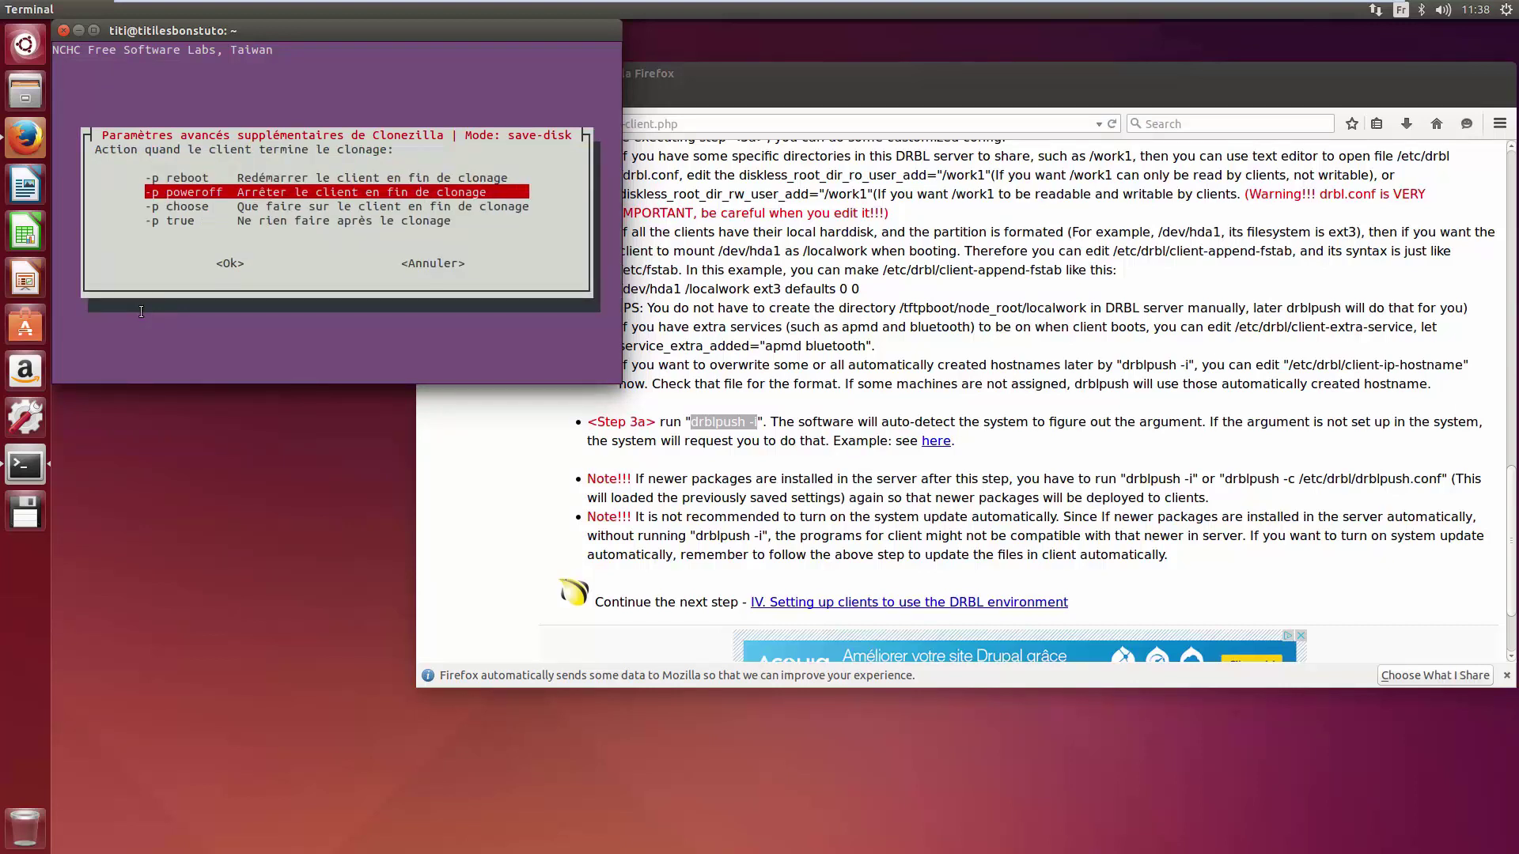
key("Return")
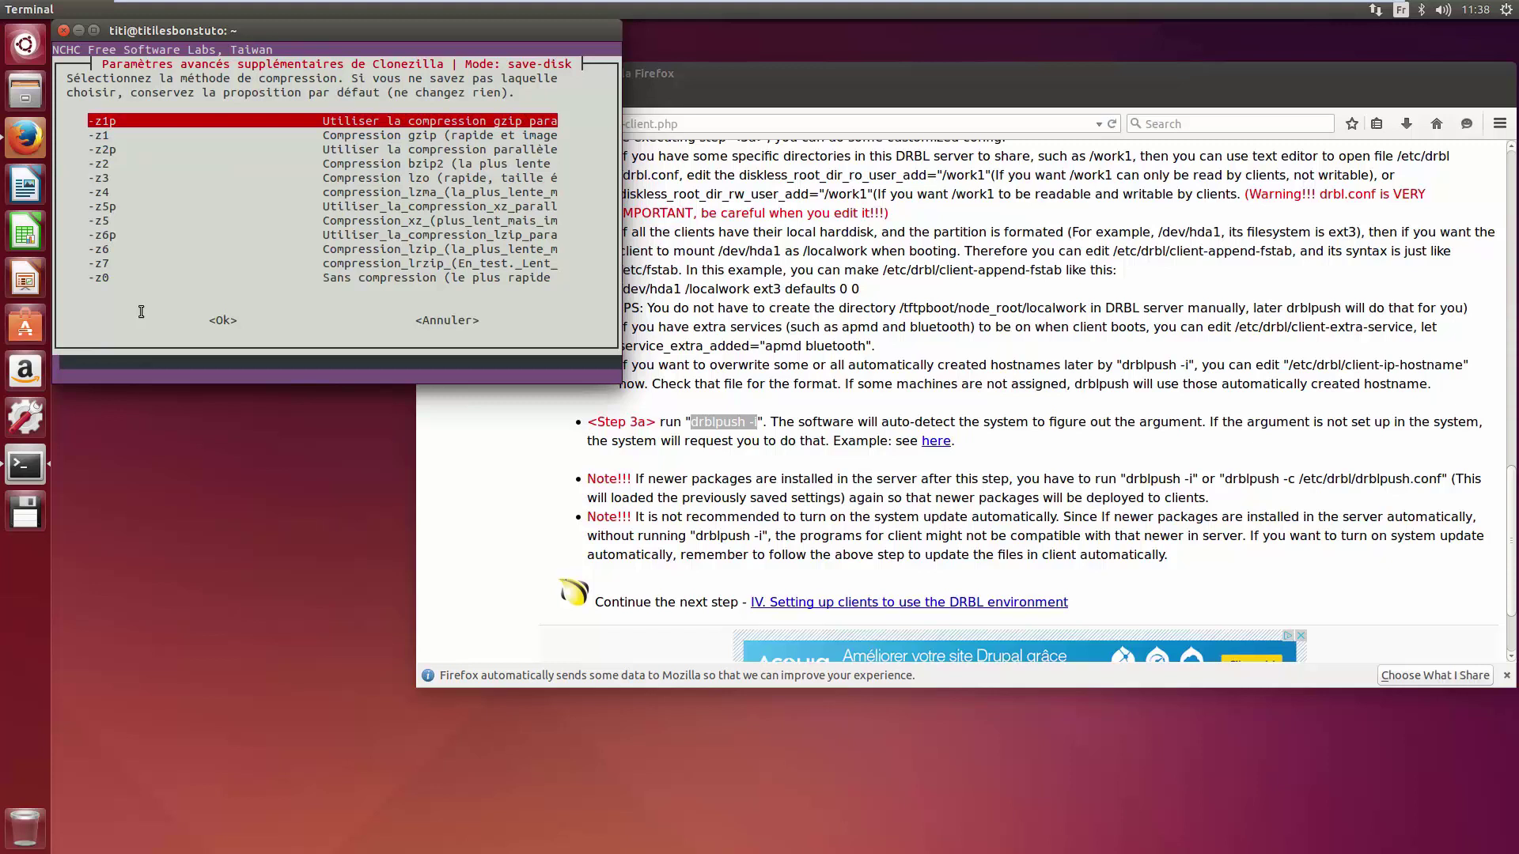
Step: Use -z1p gzip compression with an image split size of 1000000 MB, and generate the client's Clonezilla configuration
key("Return")
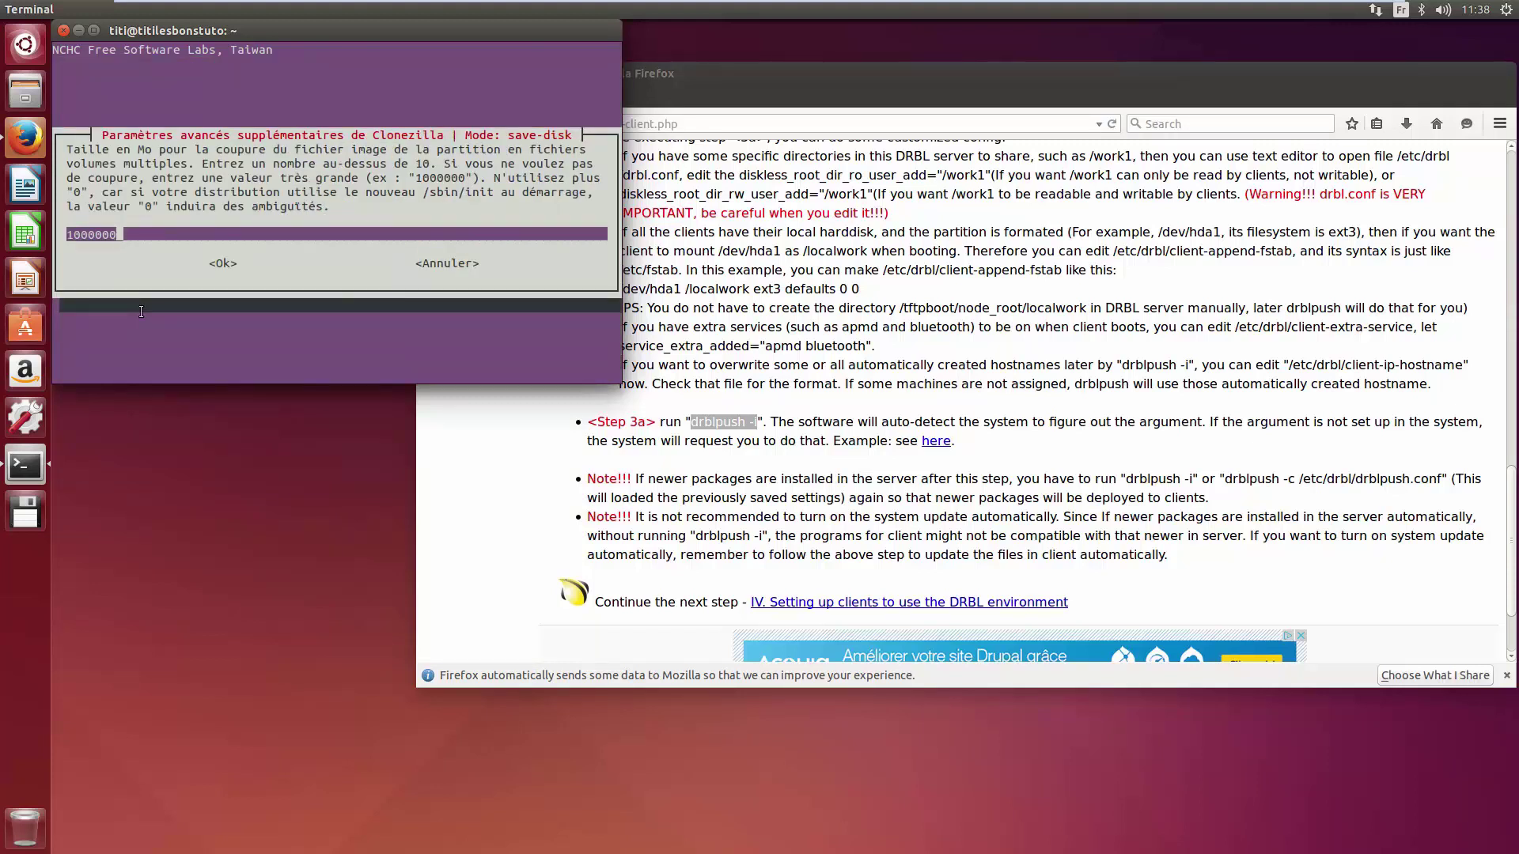
key("Return")
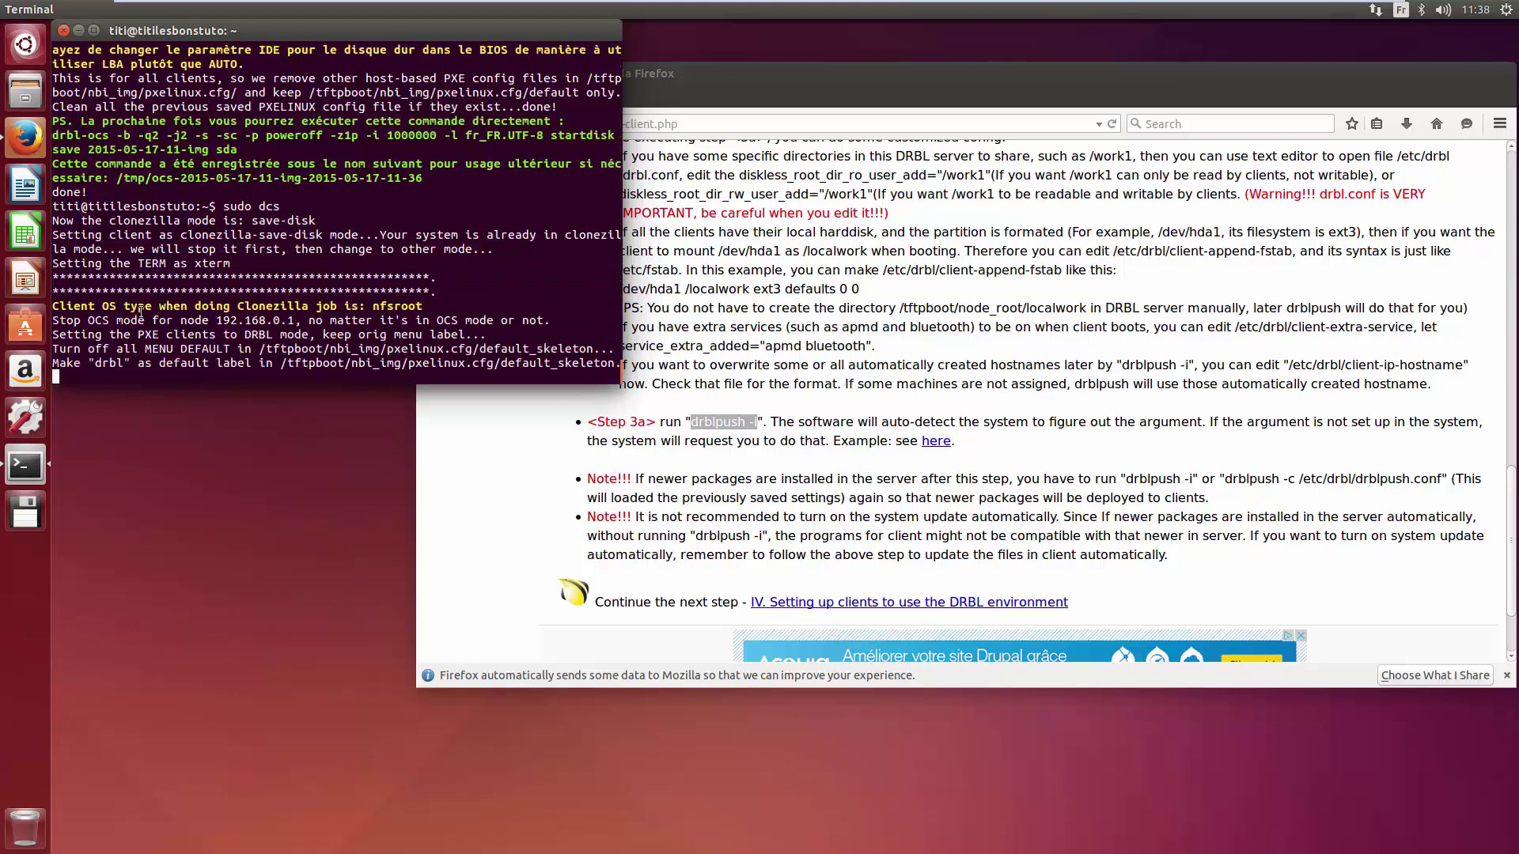
key("Return")
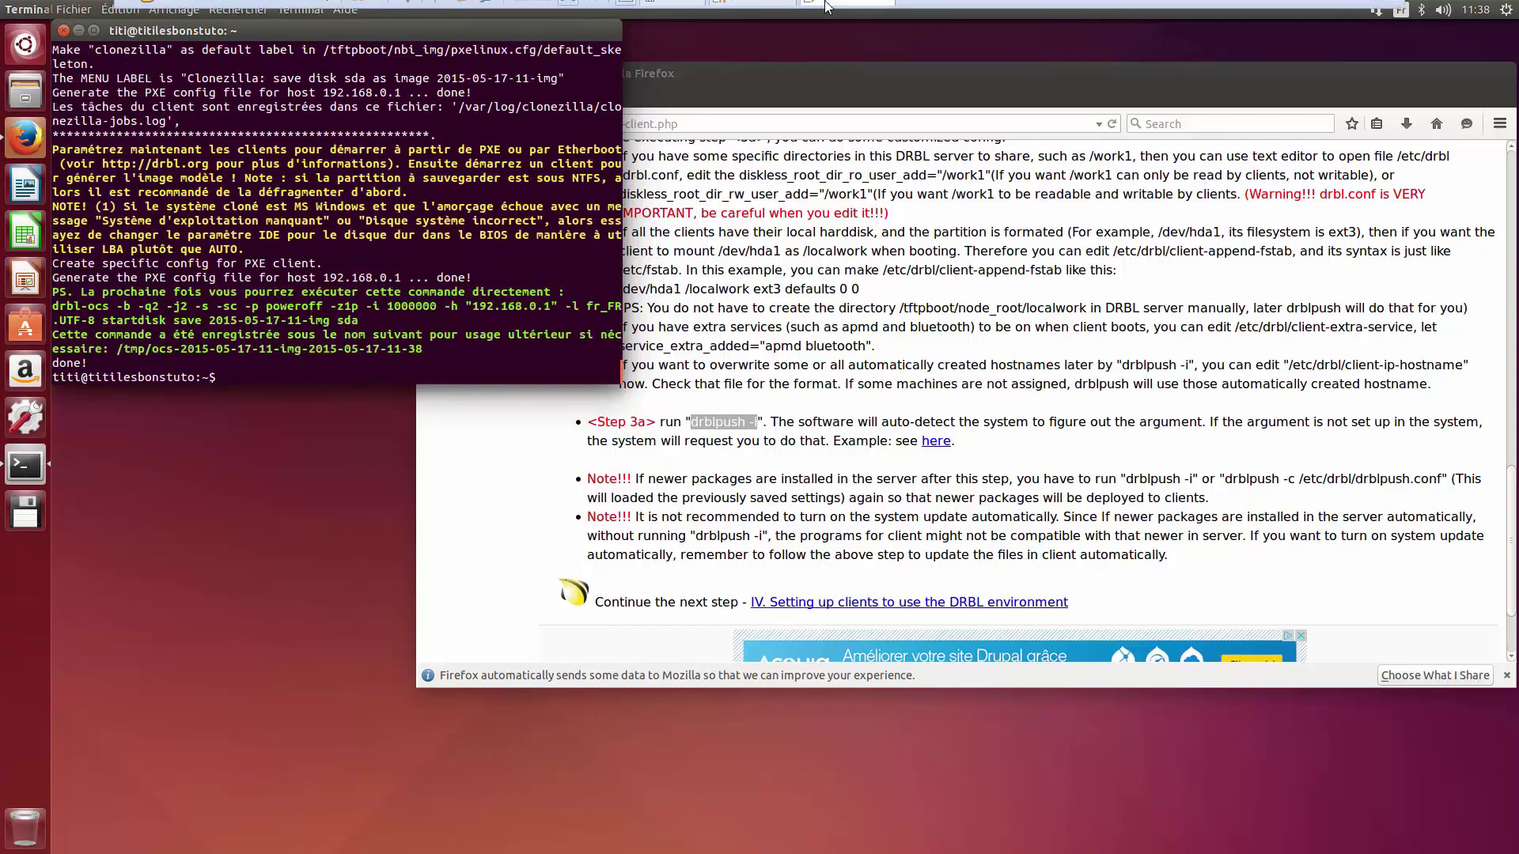
Step: Switch to the Windows 7 virtual machine in VMware, resume it and restart the guest
left_click(744, 15)
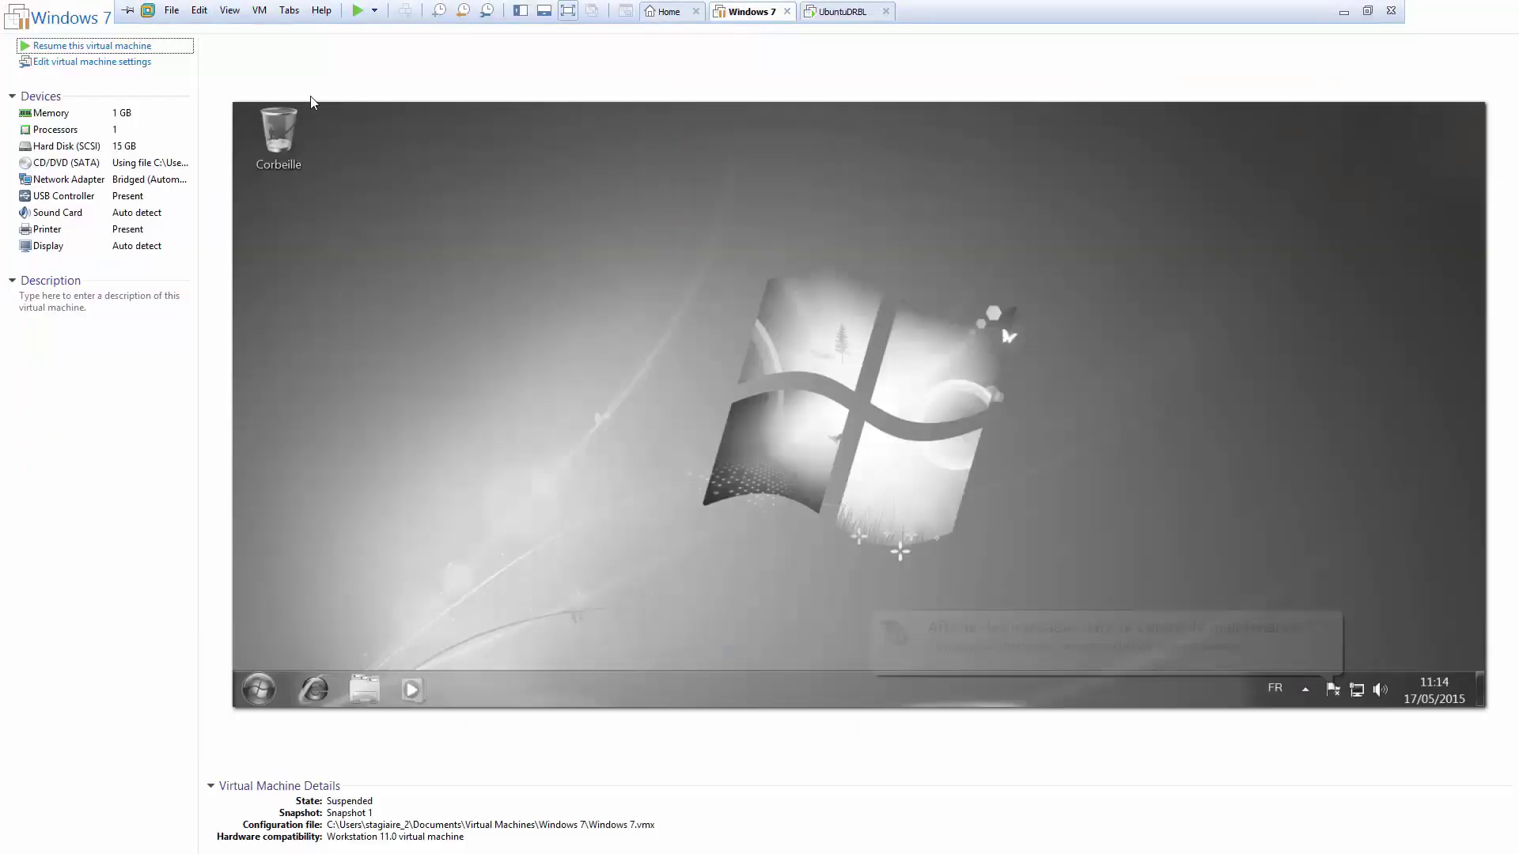
left_click(373, 11)
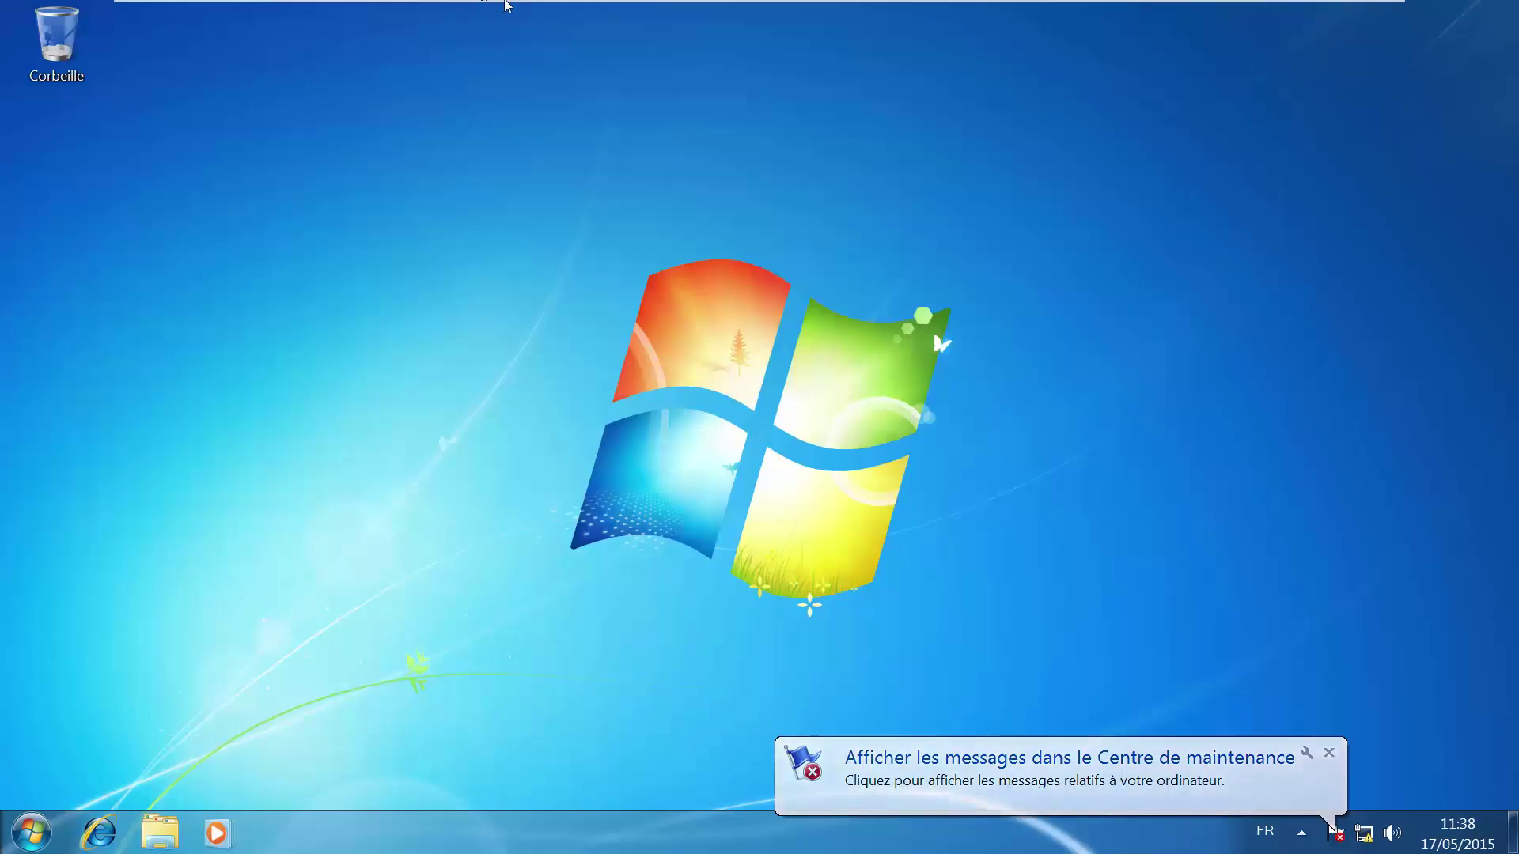
mouse_move(807, 6)
right_click(747, 8)
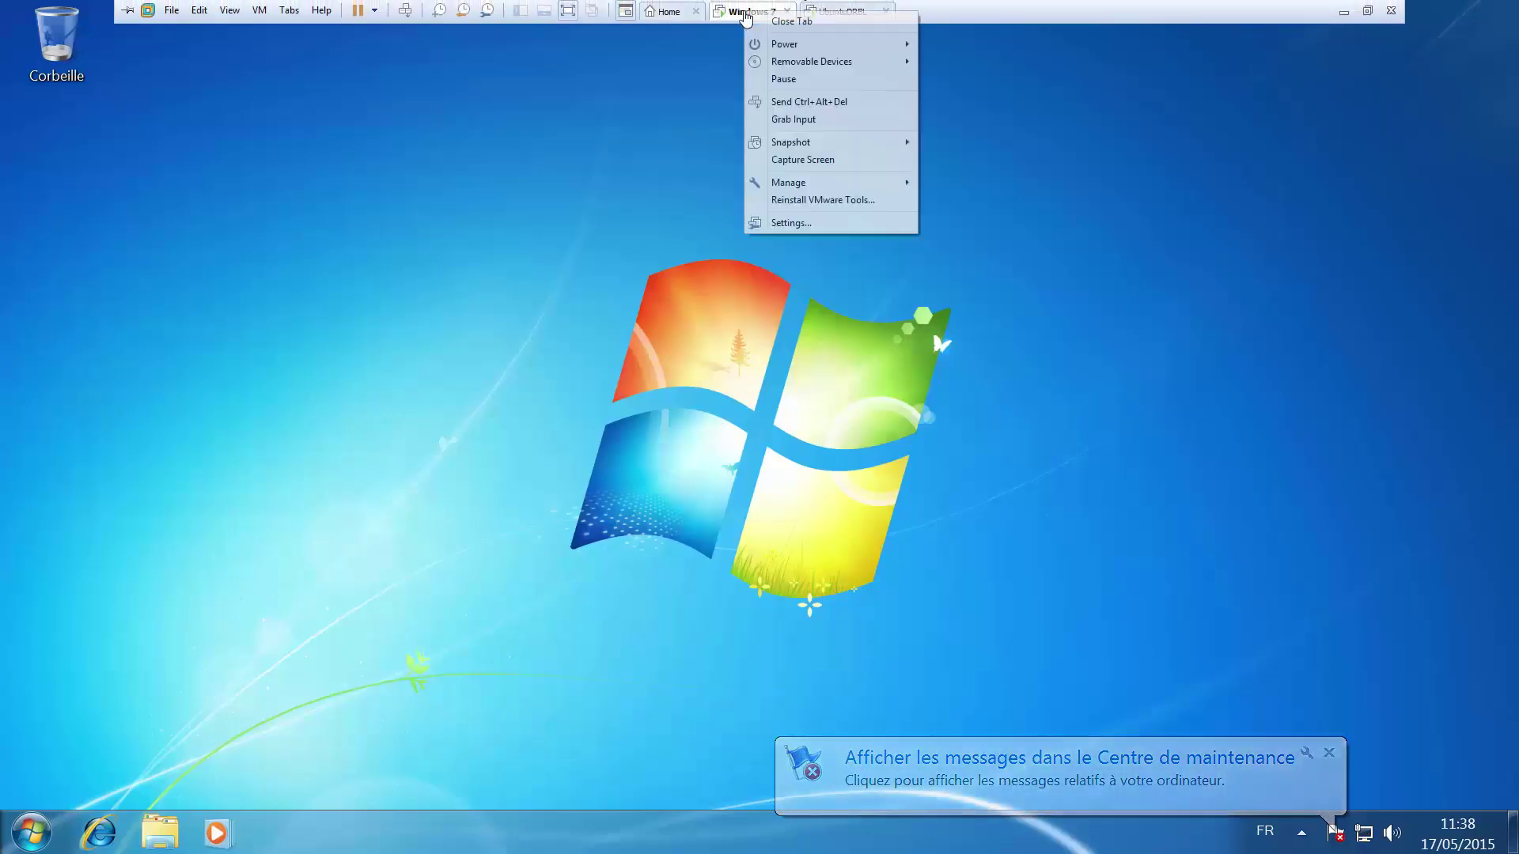
mouse_move(796, 46)
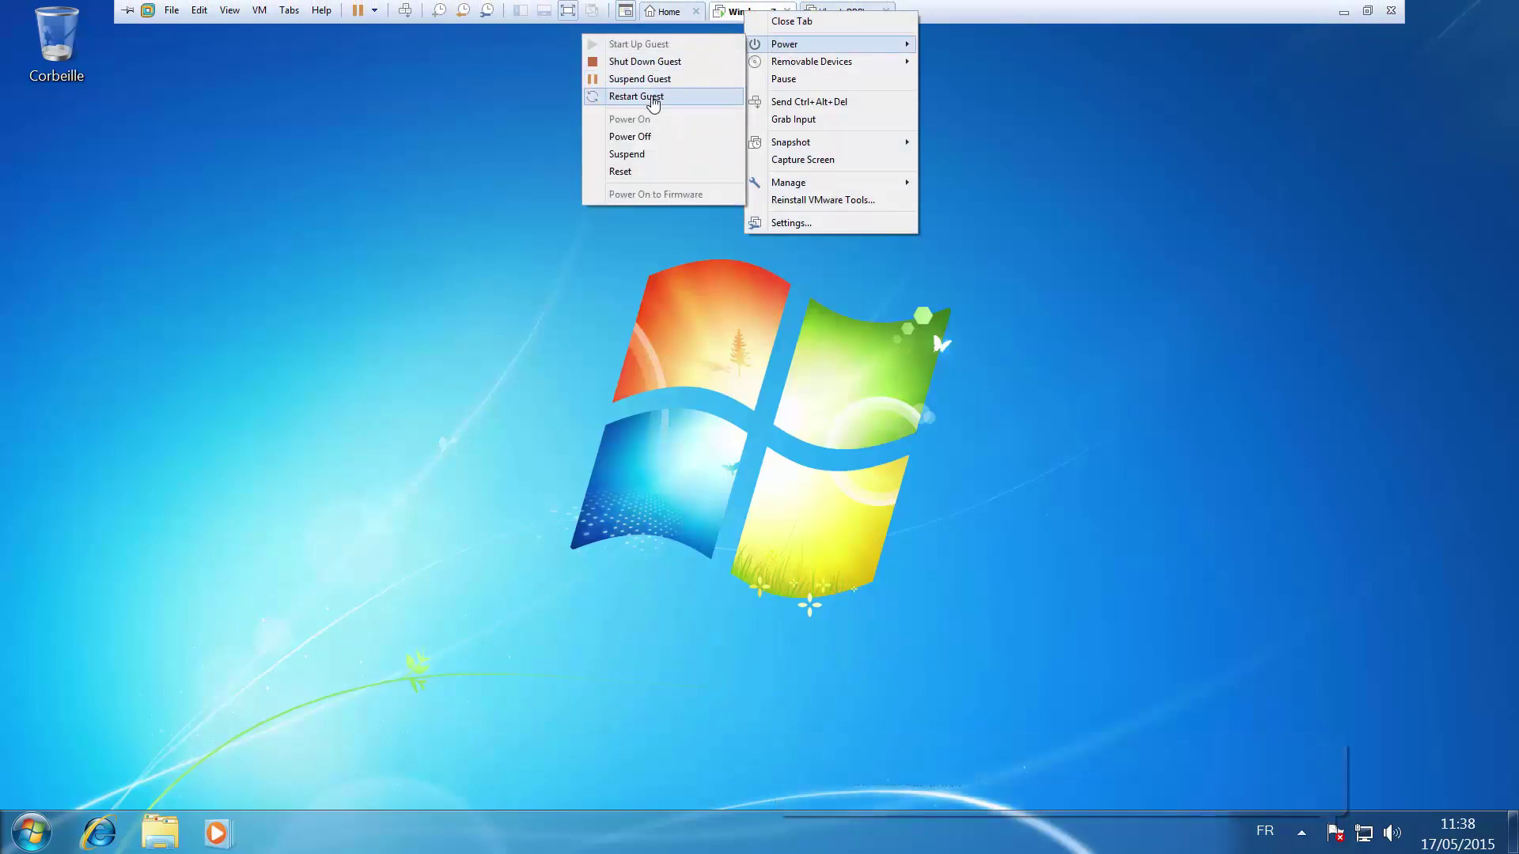
left_click(654, 96)
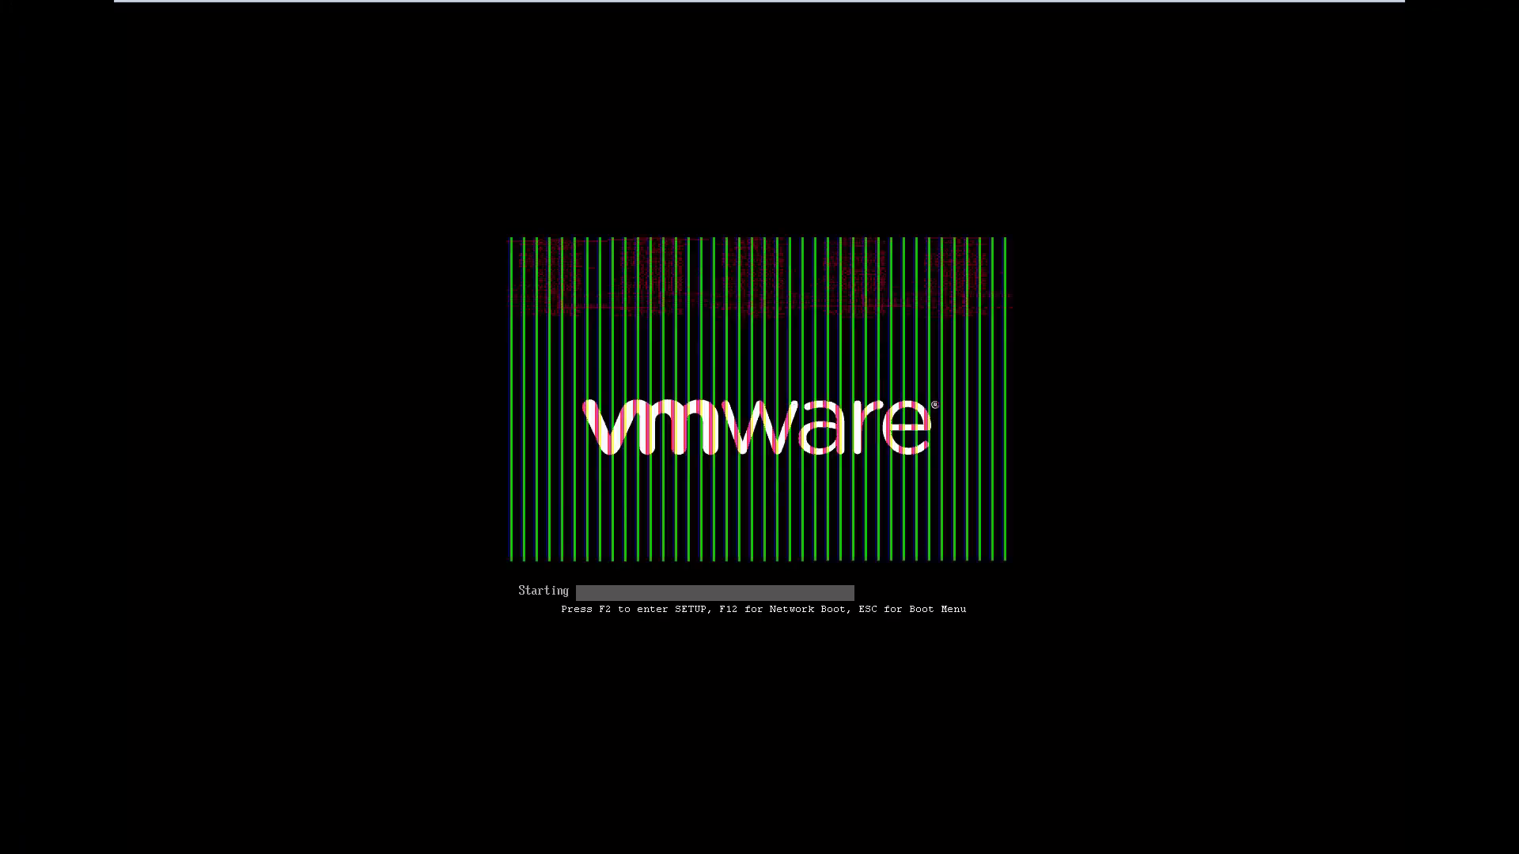
Step: Open the virtual machine's boot menu during startup and boot it from the network with Intel E1000
key("Escape")
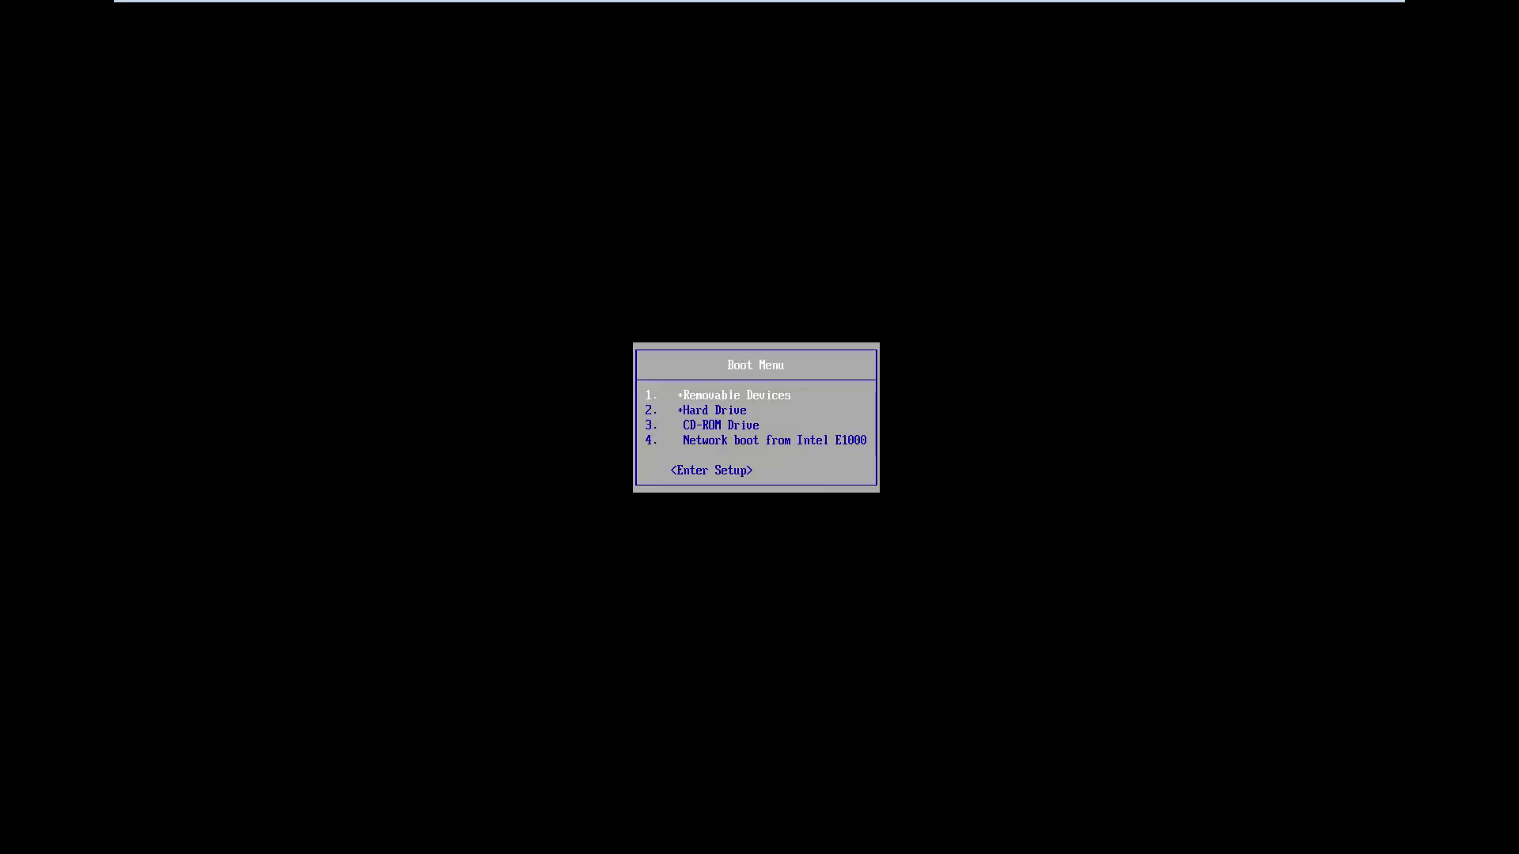
key("Down")
key("Down")
key("Down")
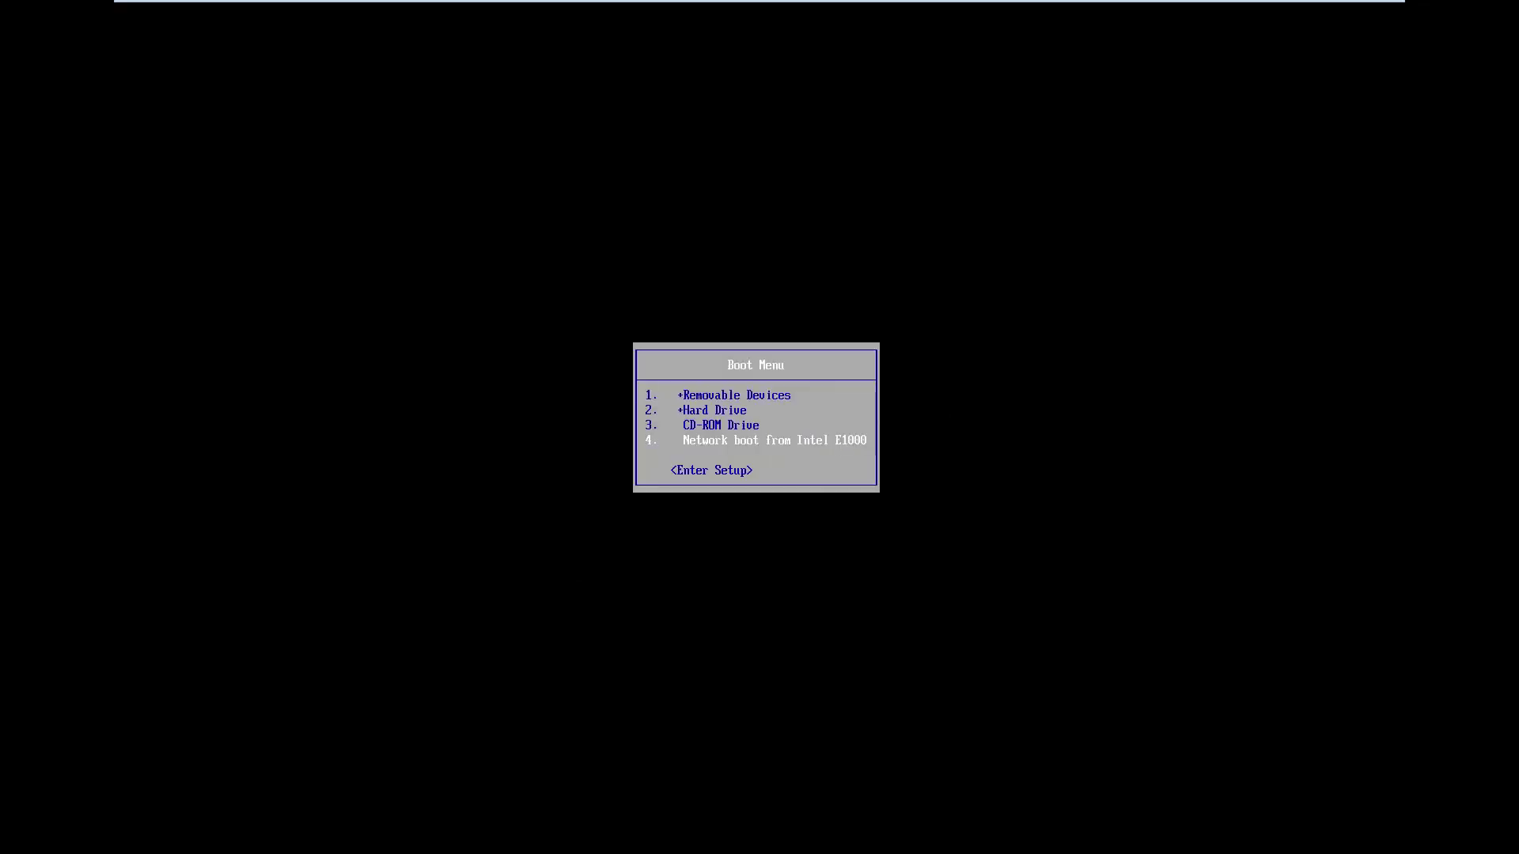
key("Return")
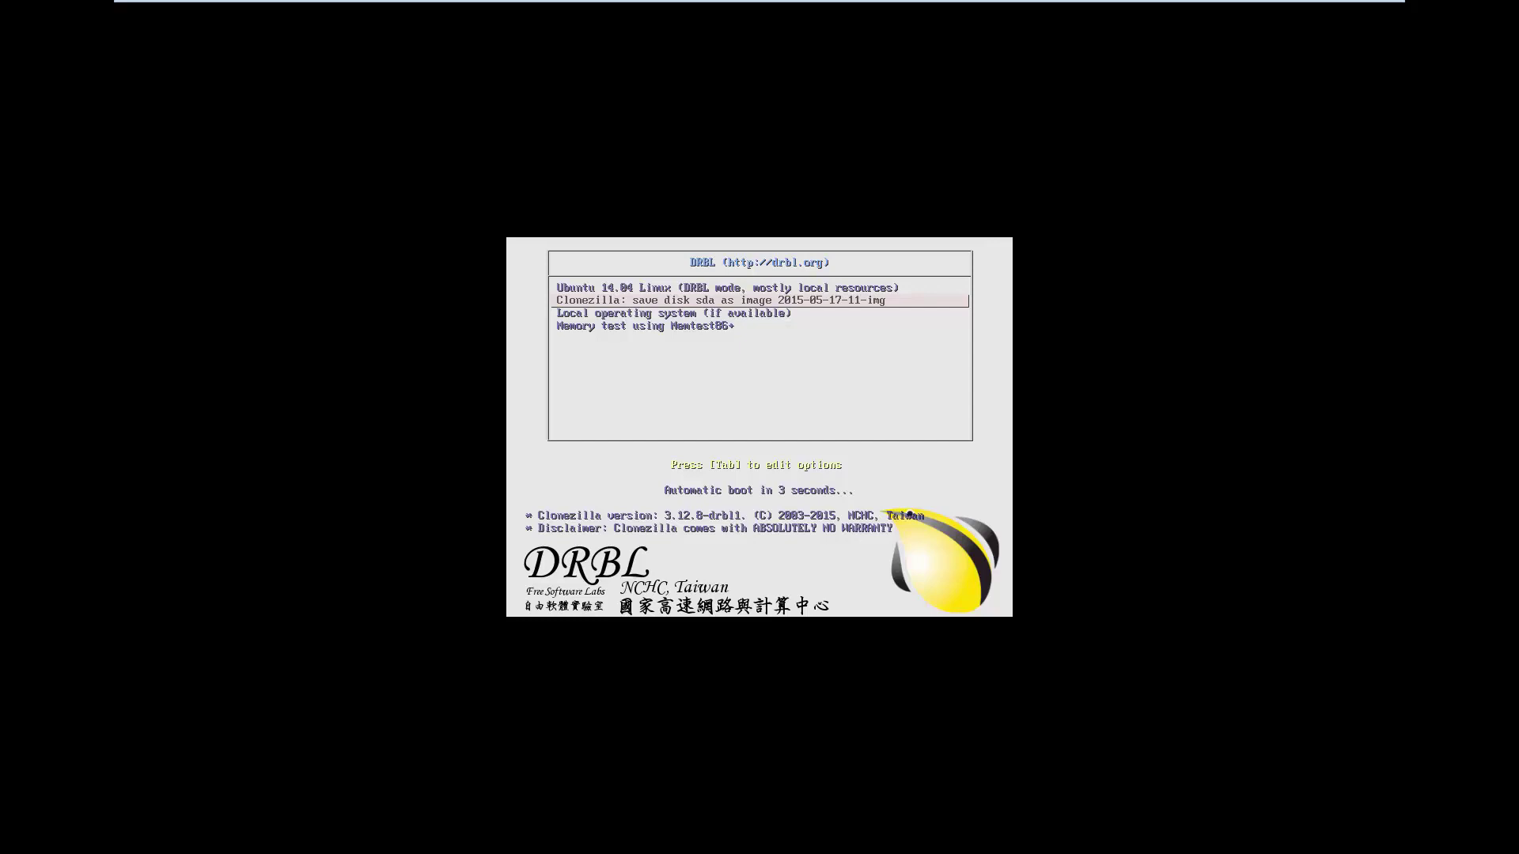
key("Down")
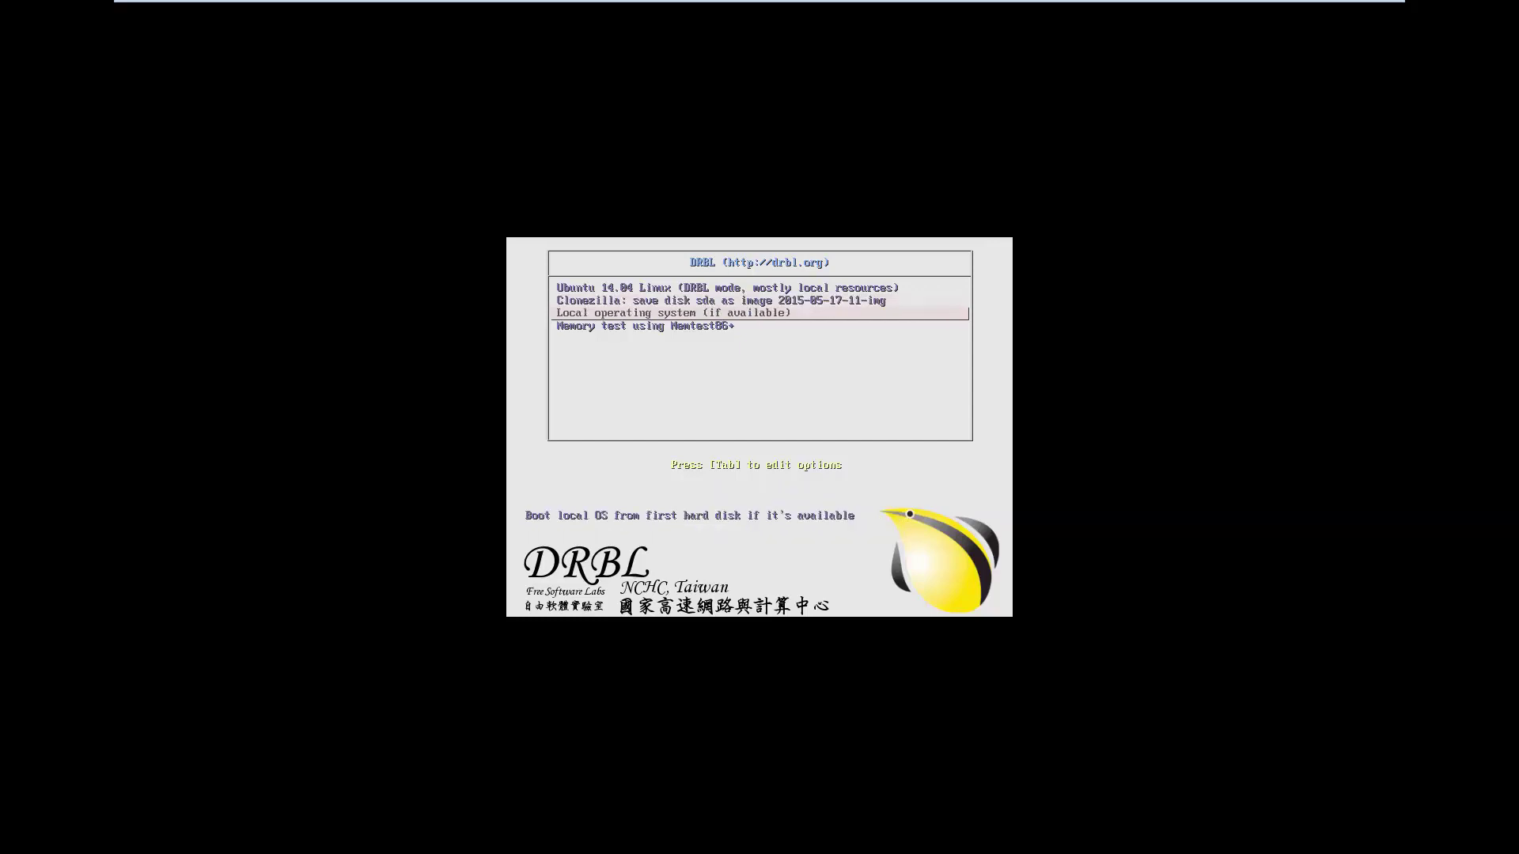
key("Up")
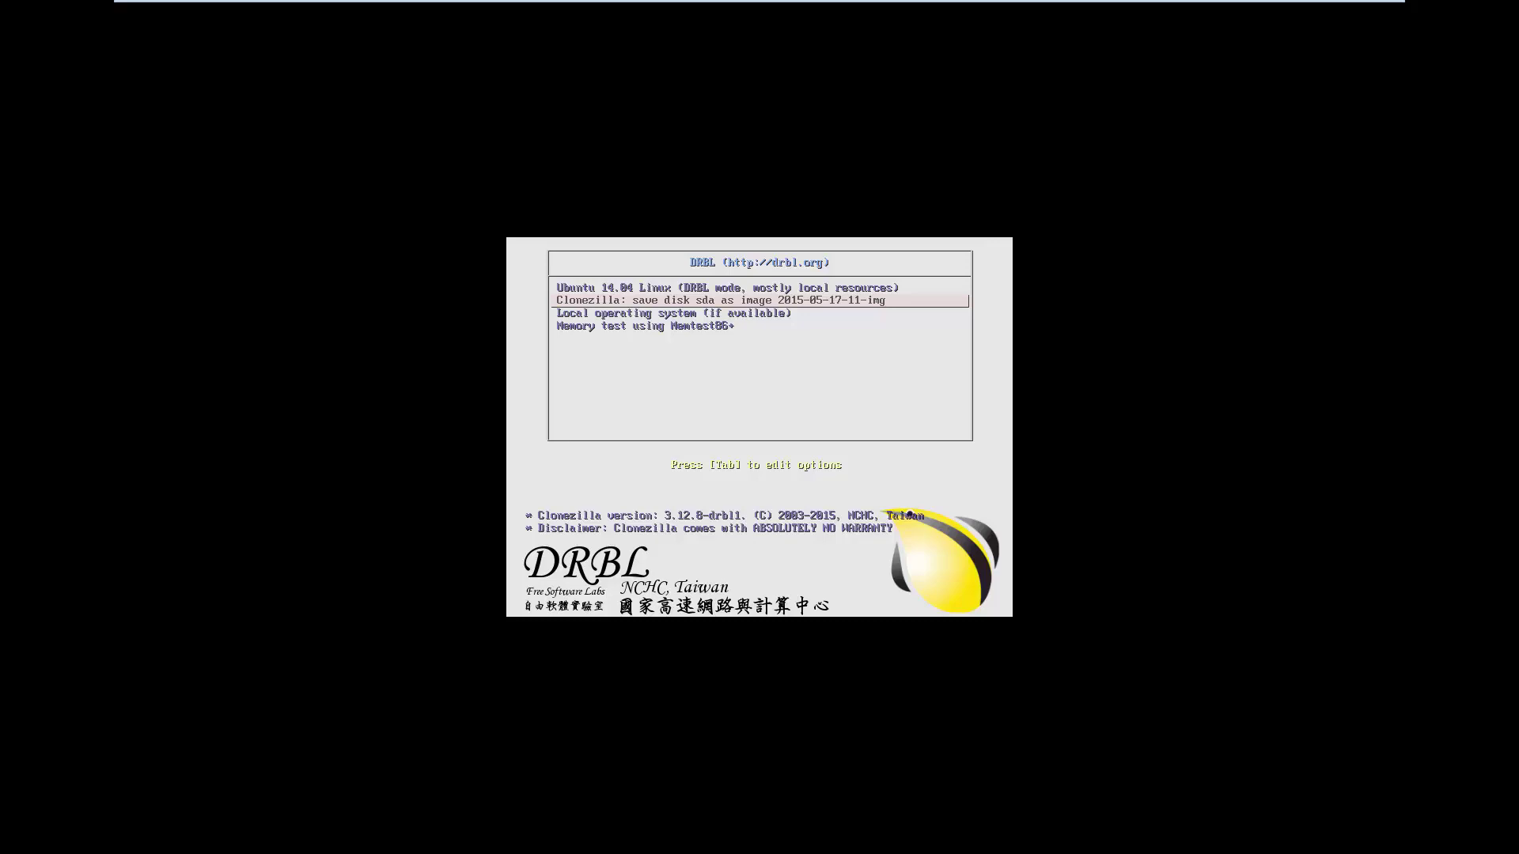
key("Return")
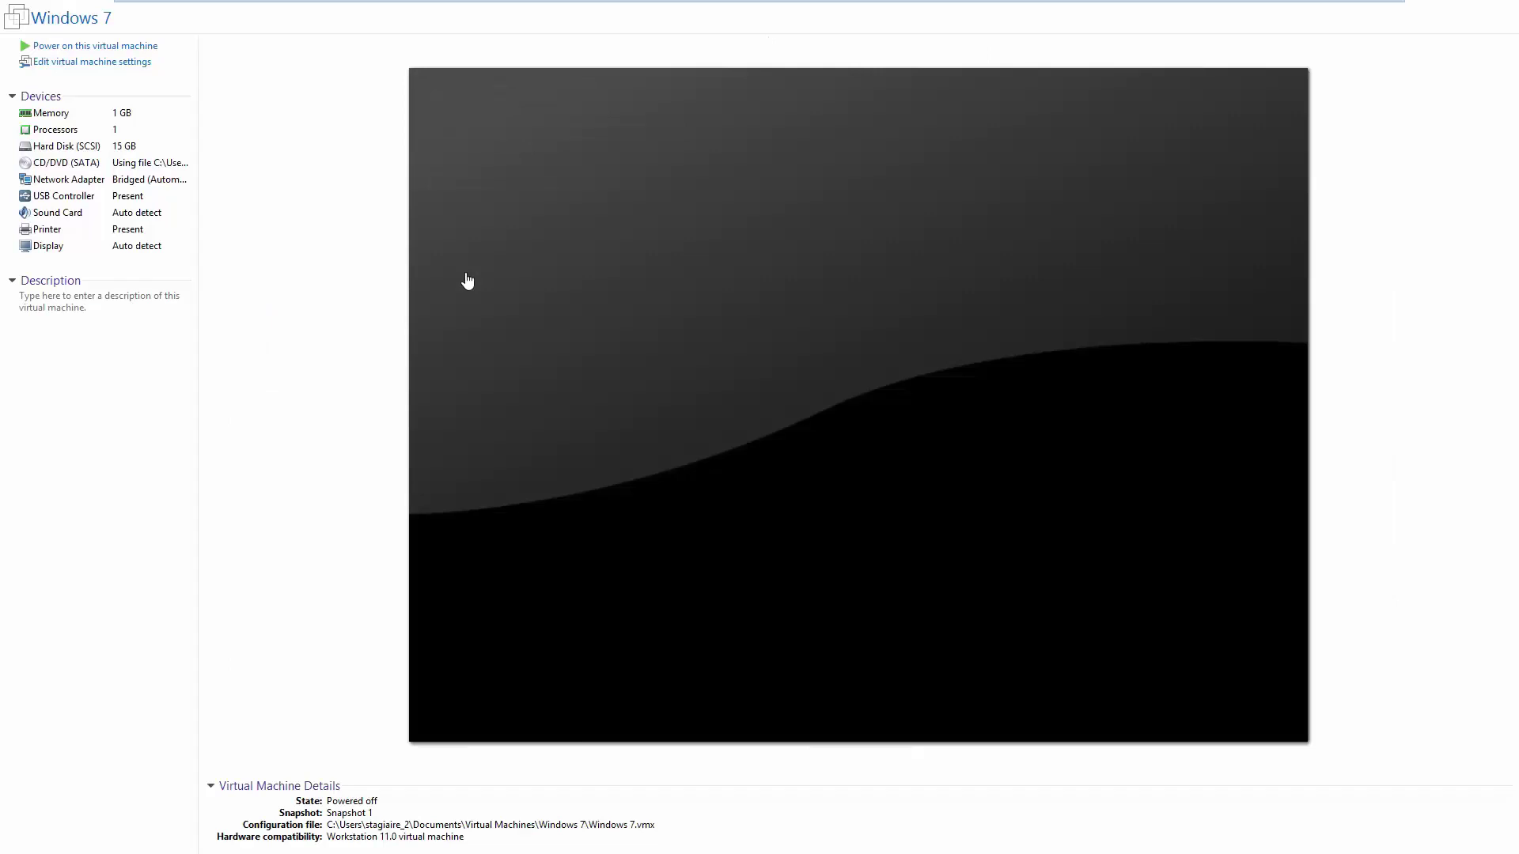
Step: Switch to the UbuntuDRBL virtual machine and unlock its session with the account password
mouse_move(534, 4)
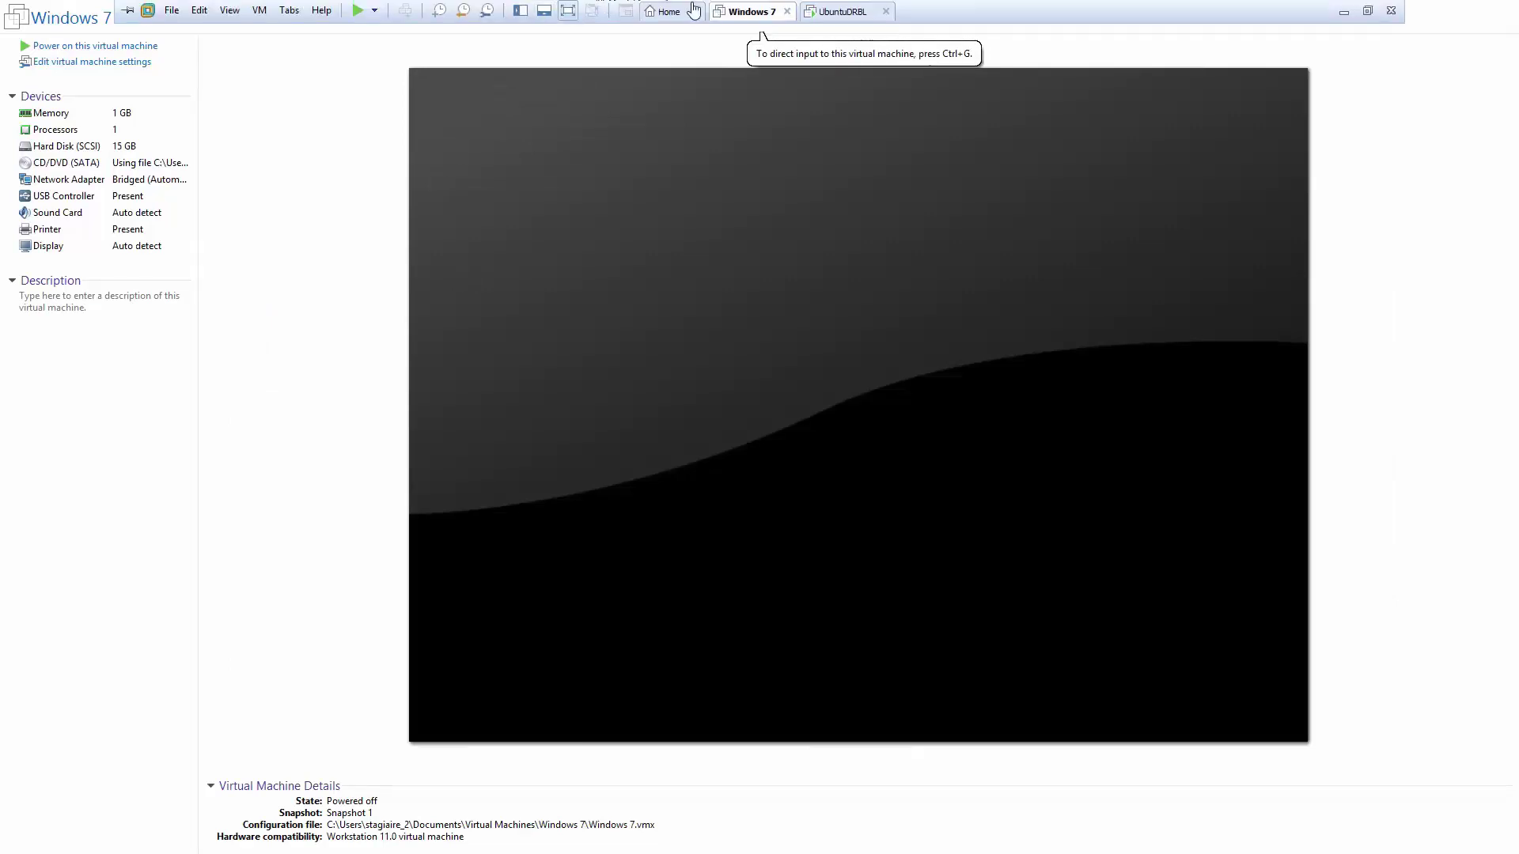
left_click(825, 12)
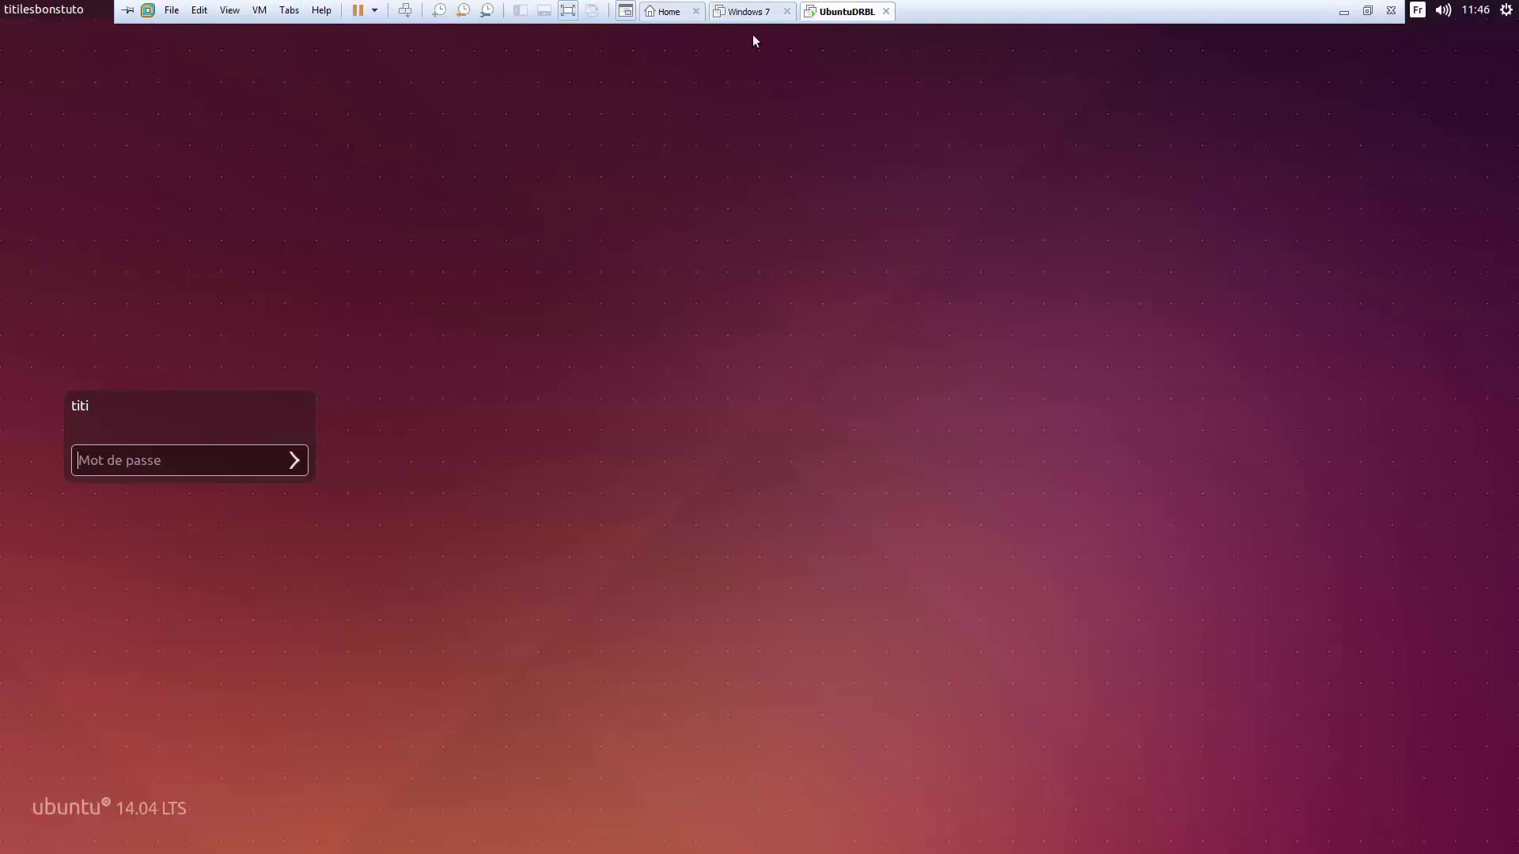
type("******")
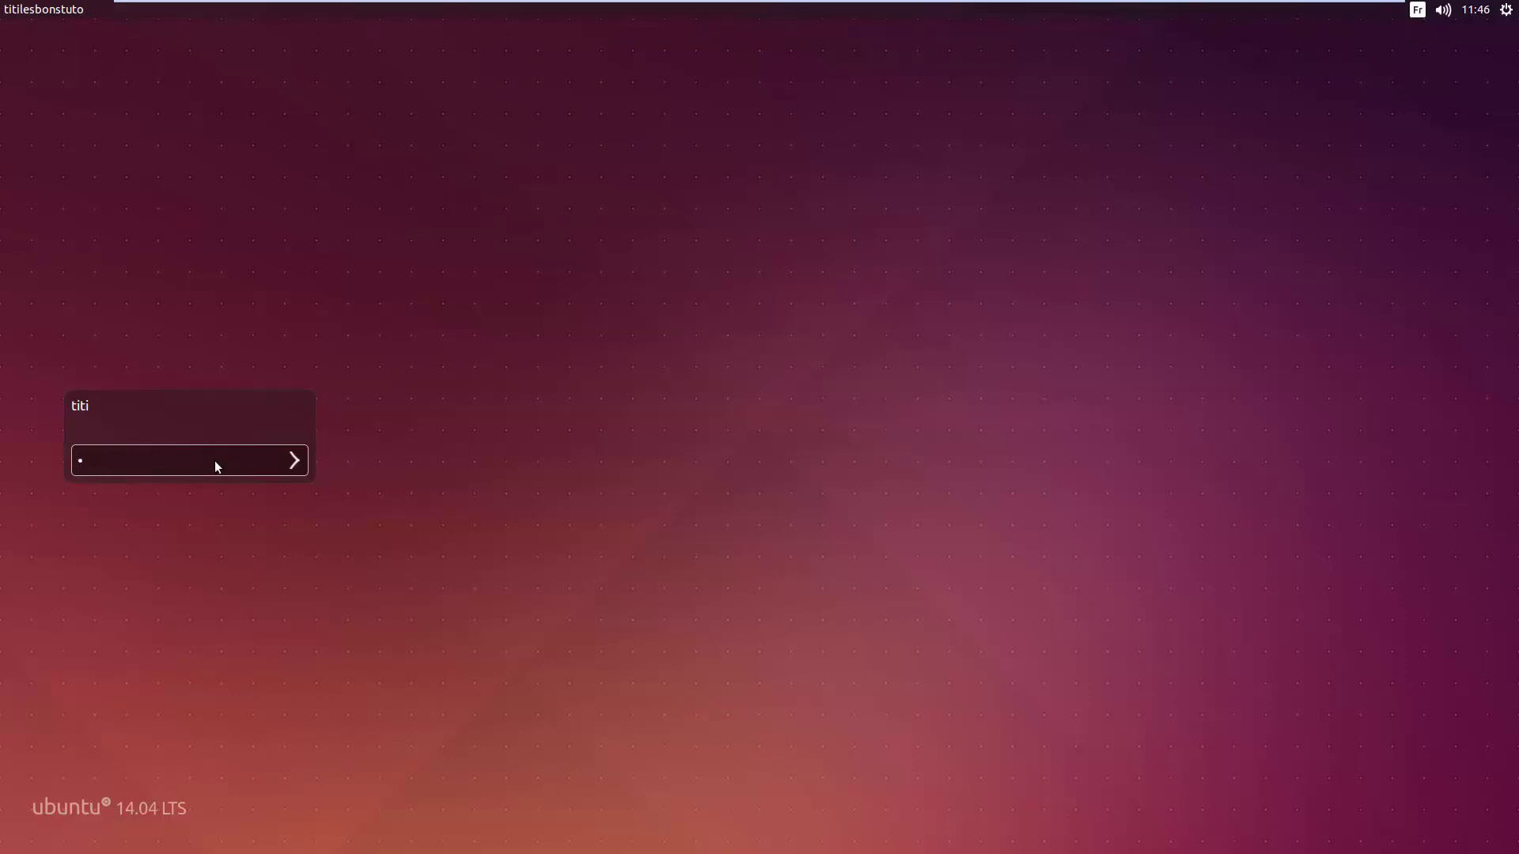
key("Return")
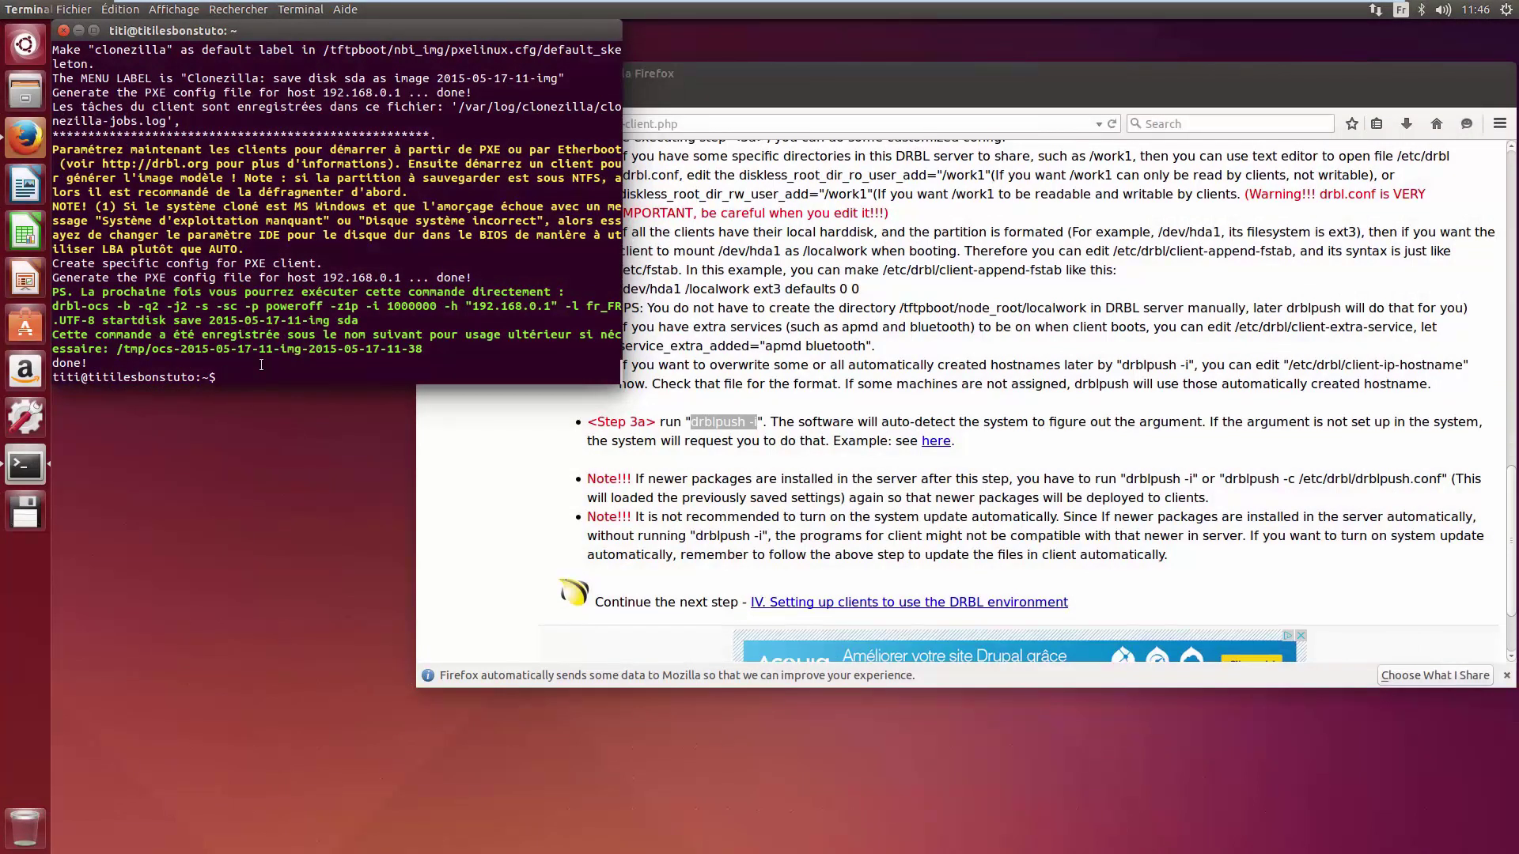
Step: Run "sudo dcs", select all clients and set their mode to clonezilla-start
type("sudo dcs")
key("Return")
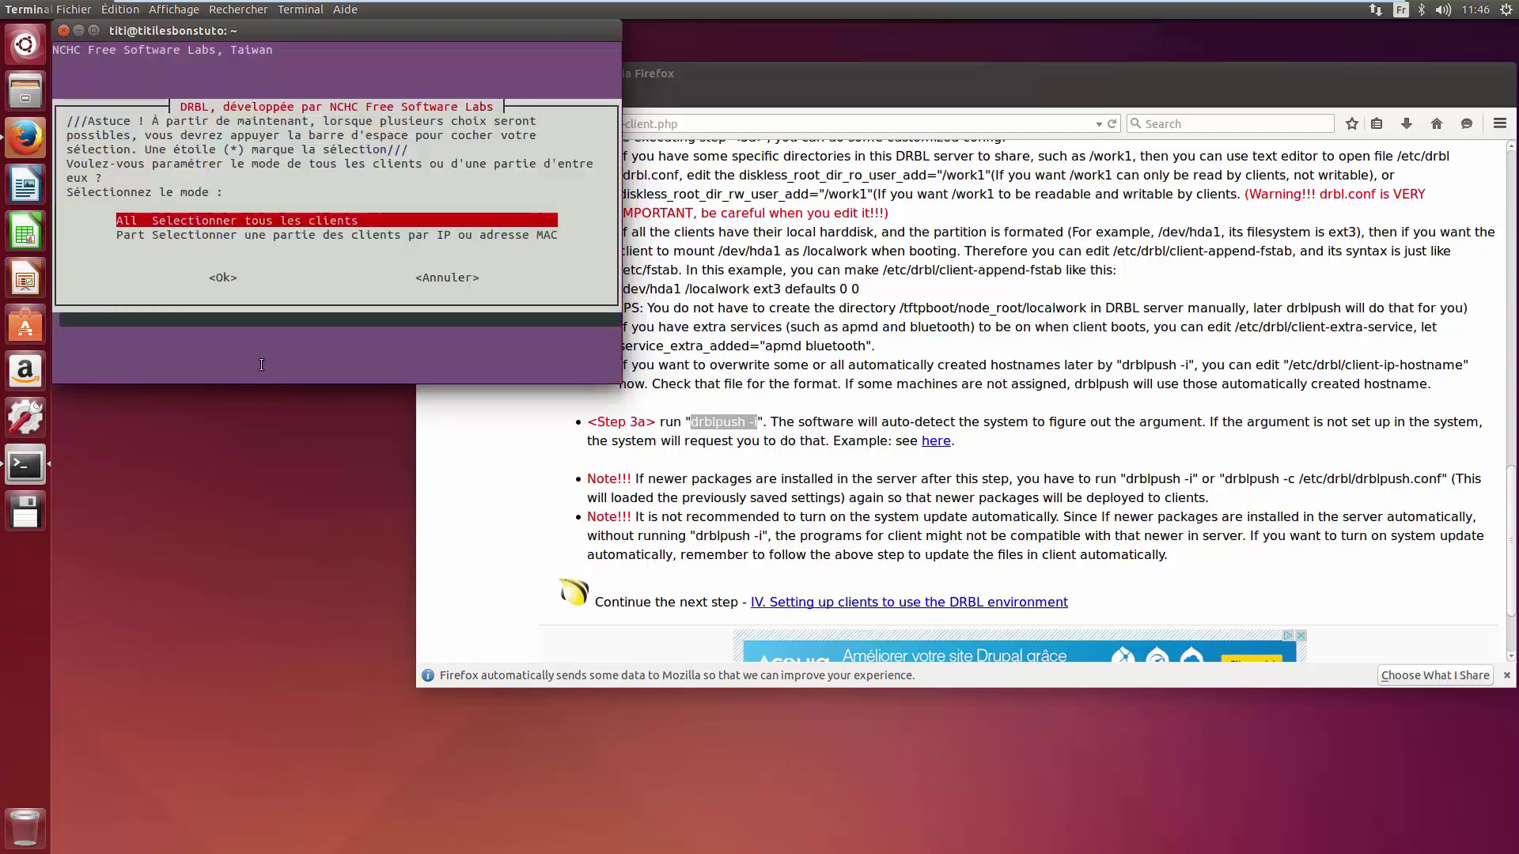
key("Return")
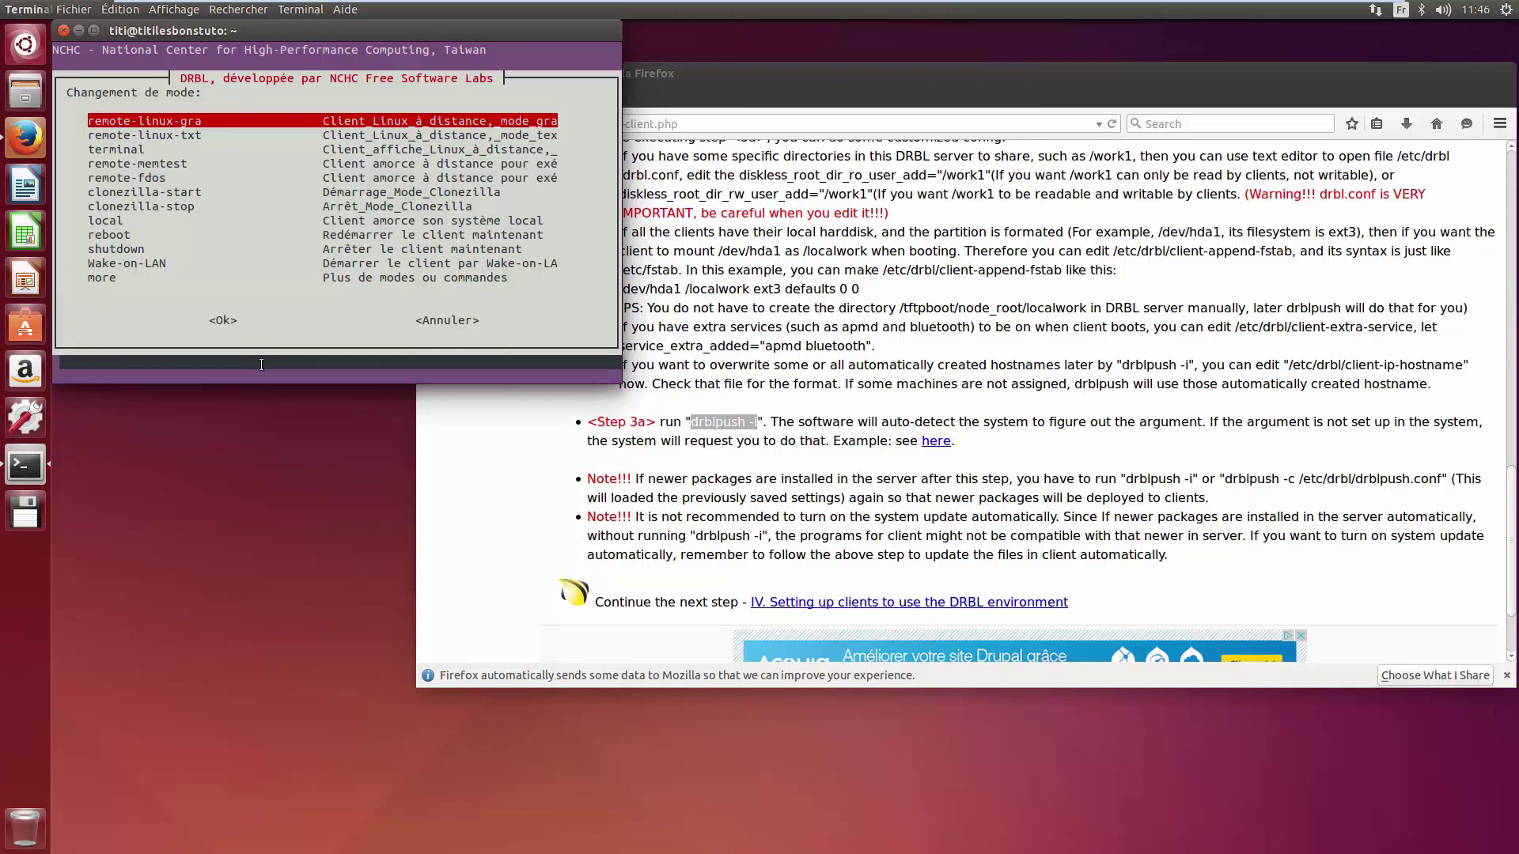
key("Down")
key("Down")
key("Down")
key("Down")
key("Down")
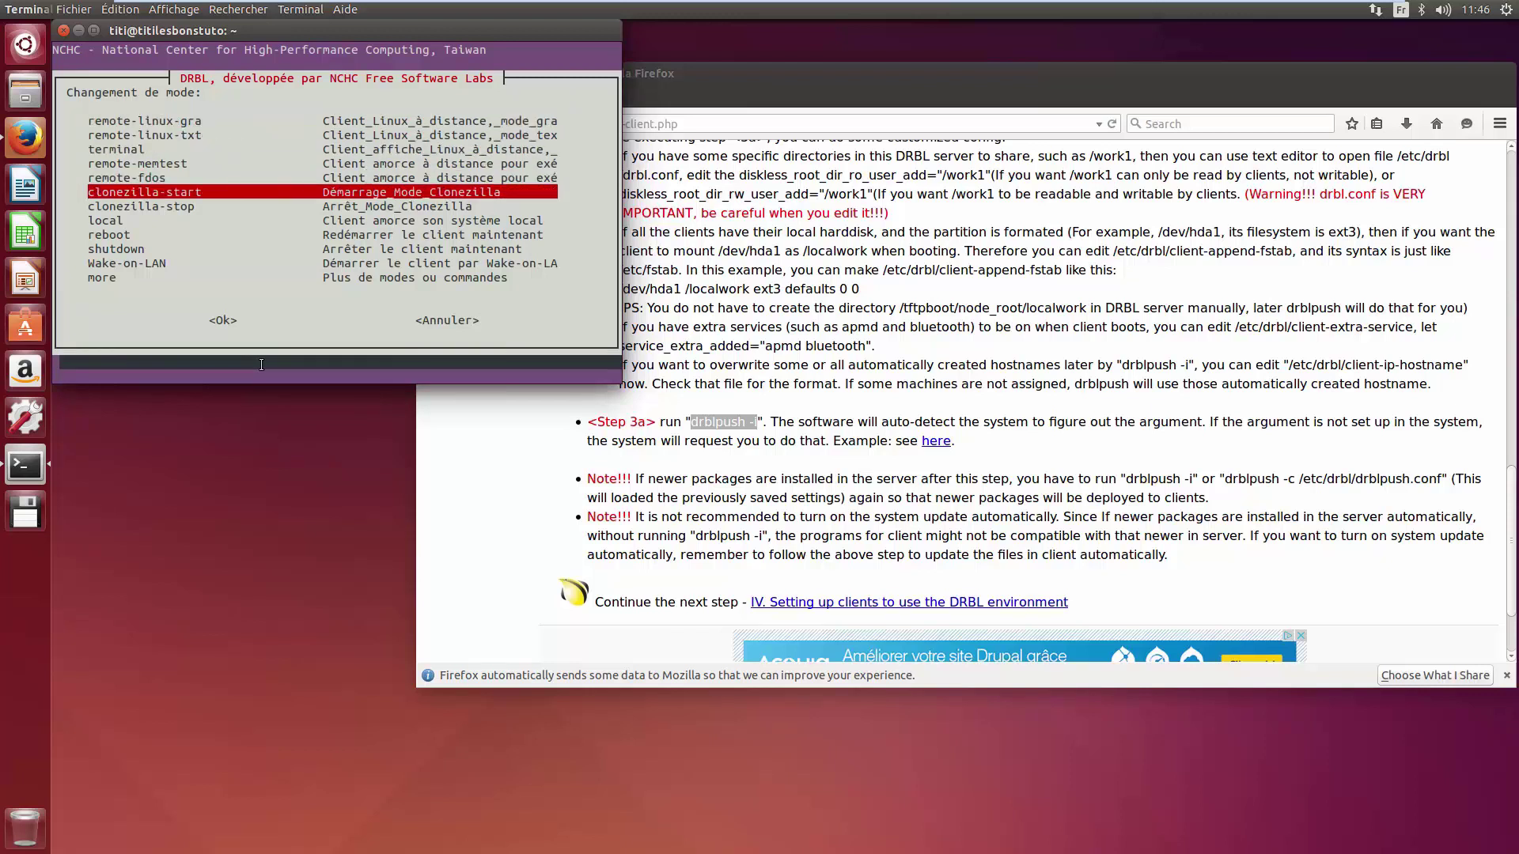
key("Return")
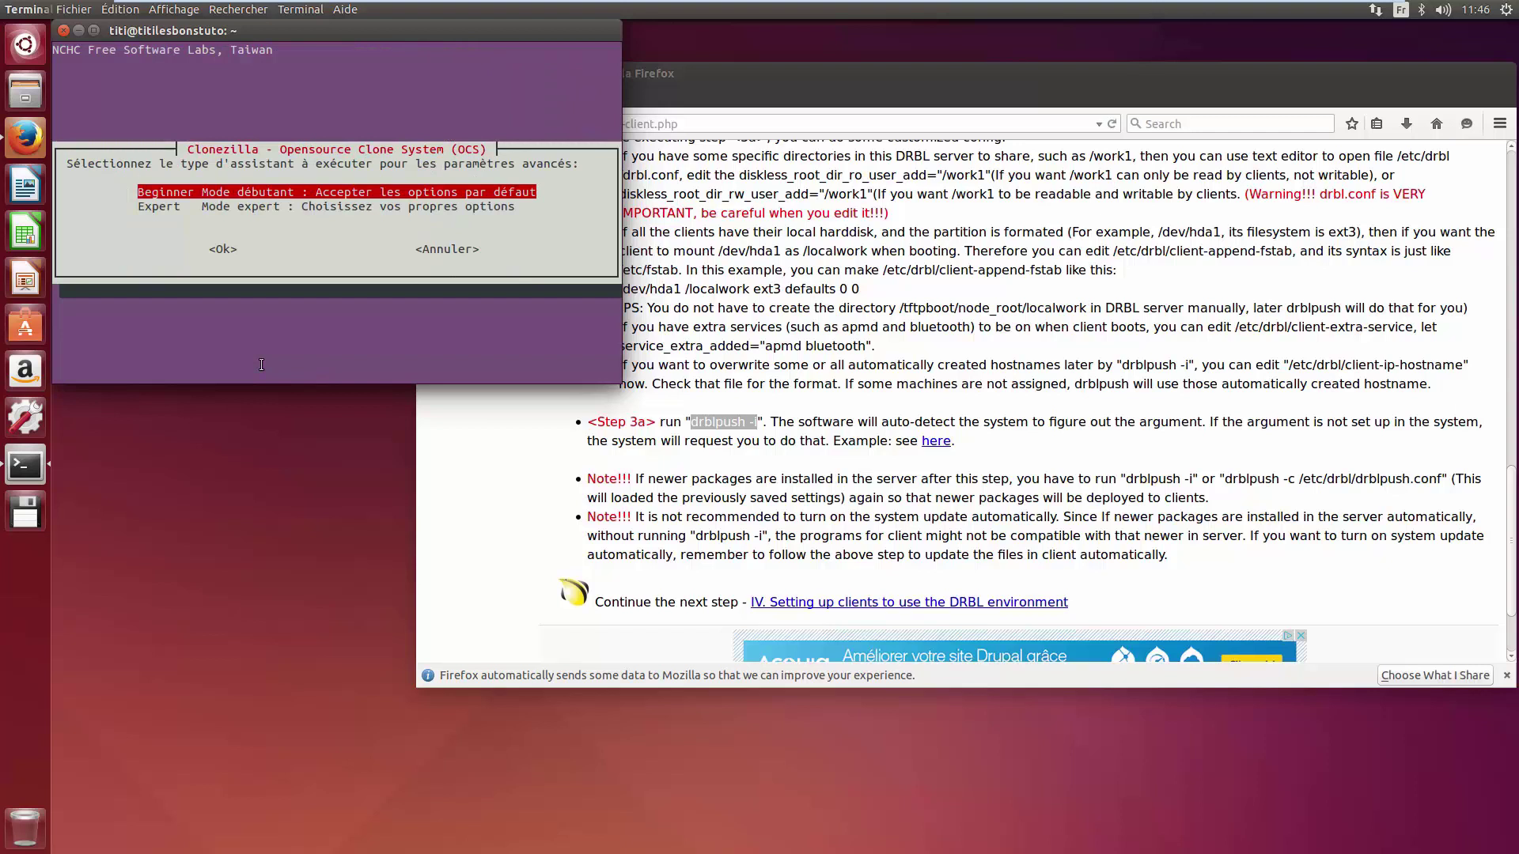
Step: Choose expert mode for the Clonezilla settings and select restore-disk as the mode
key("Return")
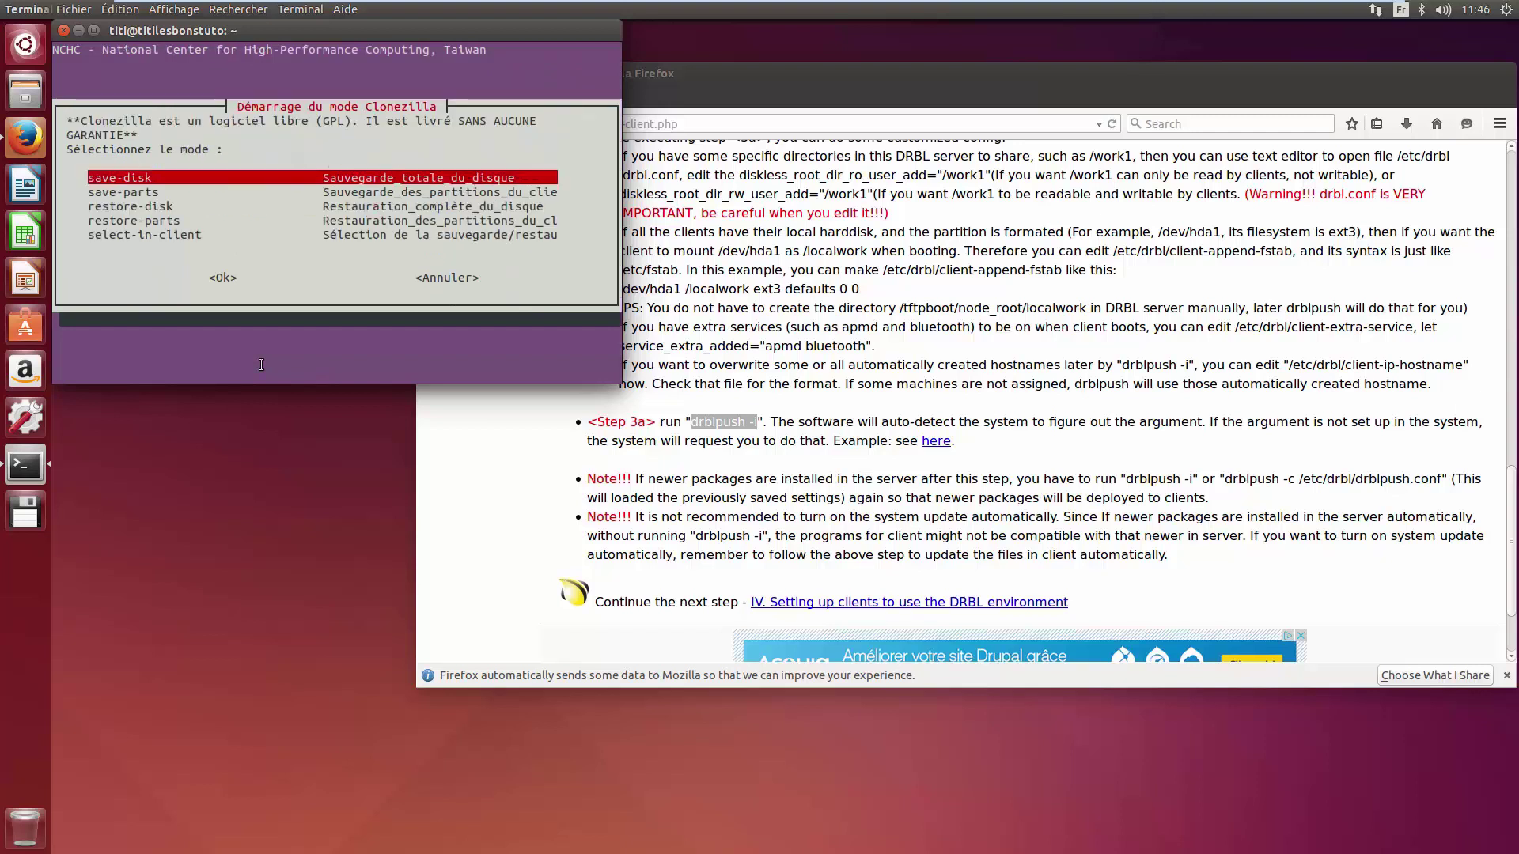
key("Down")
key("Down")
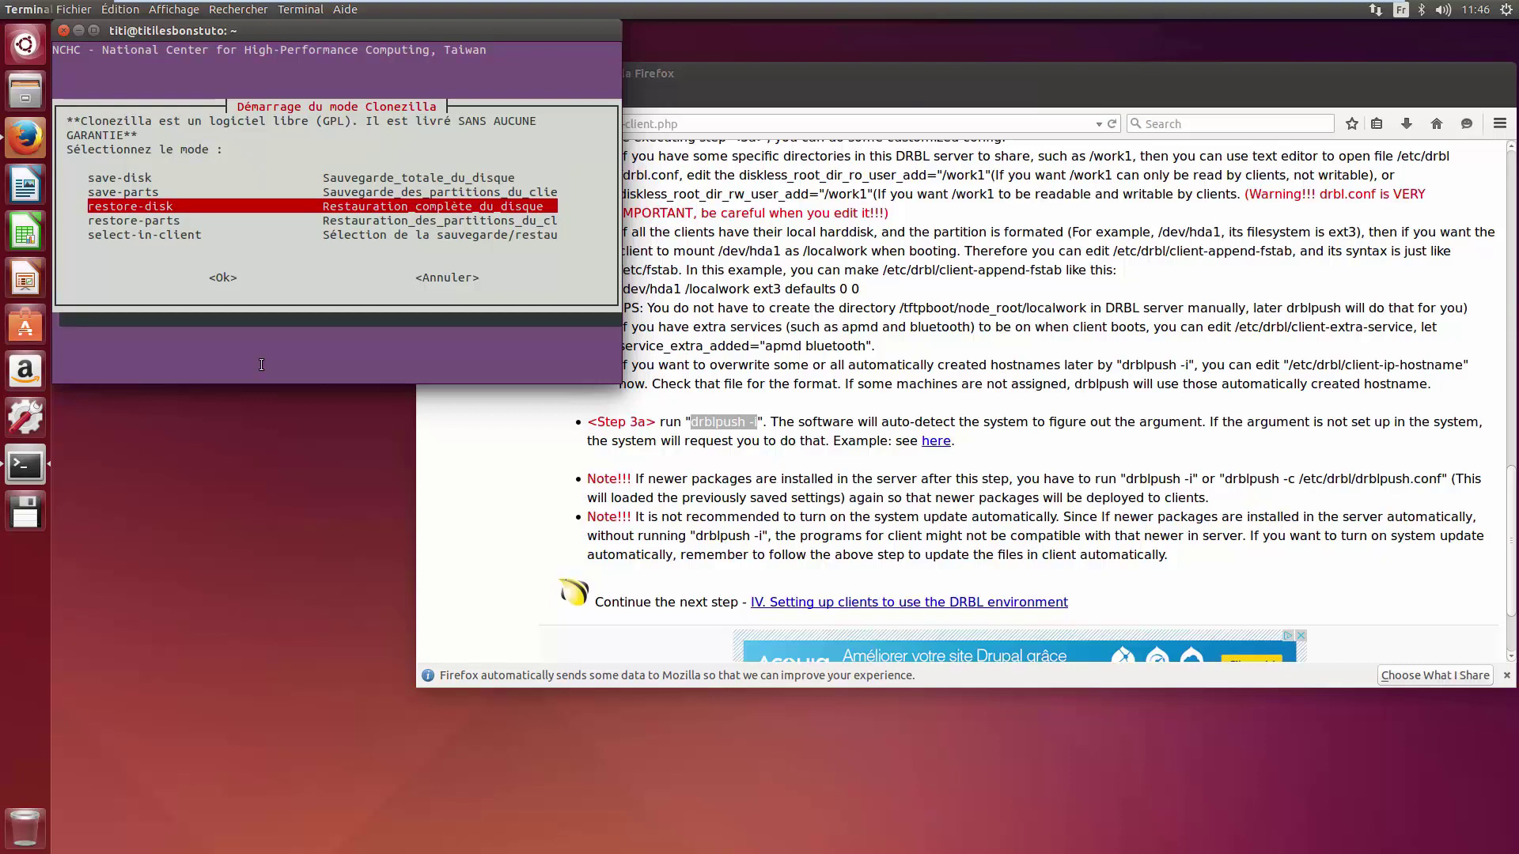
key("Return")
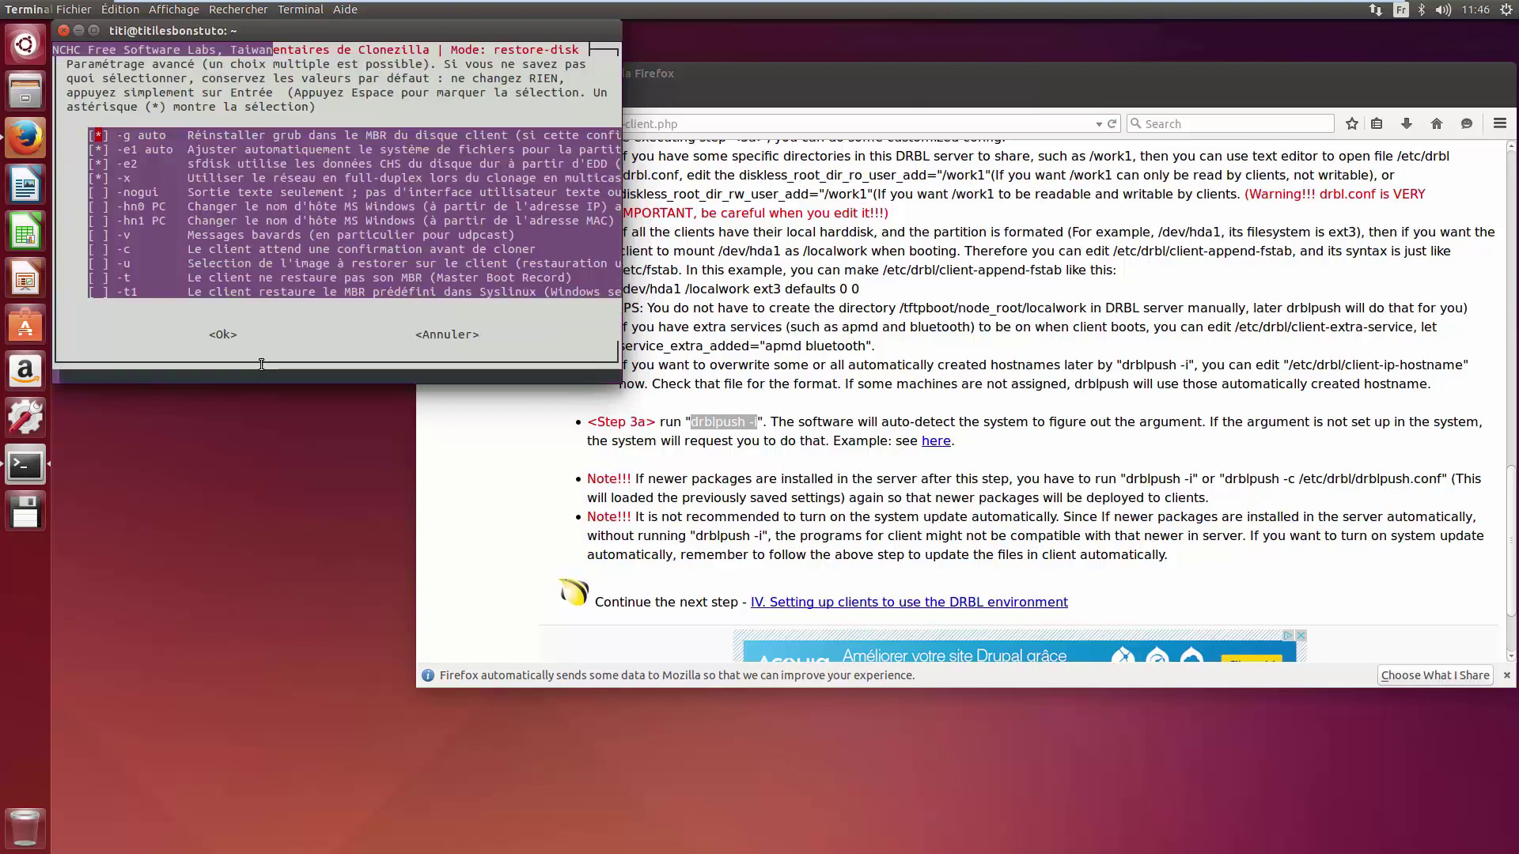
Step: Enable the "-hn0 PC" option to change the MS Windows hostname from the IP address, keeping the other advanced defaults
key("Down")
key("Down")
key("Down")
key("Down")
key("Down")
key("Down")
key("Up")
key("Return")
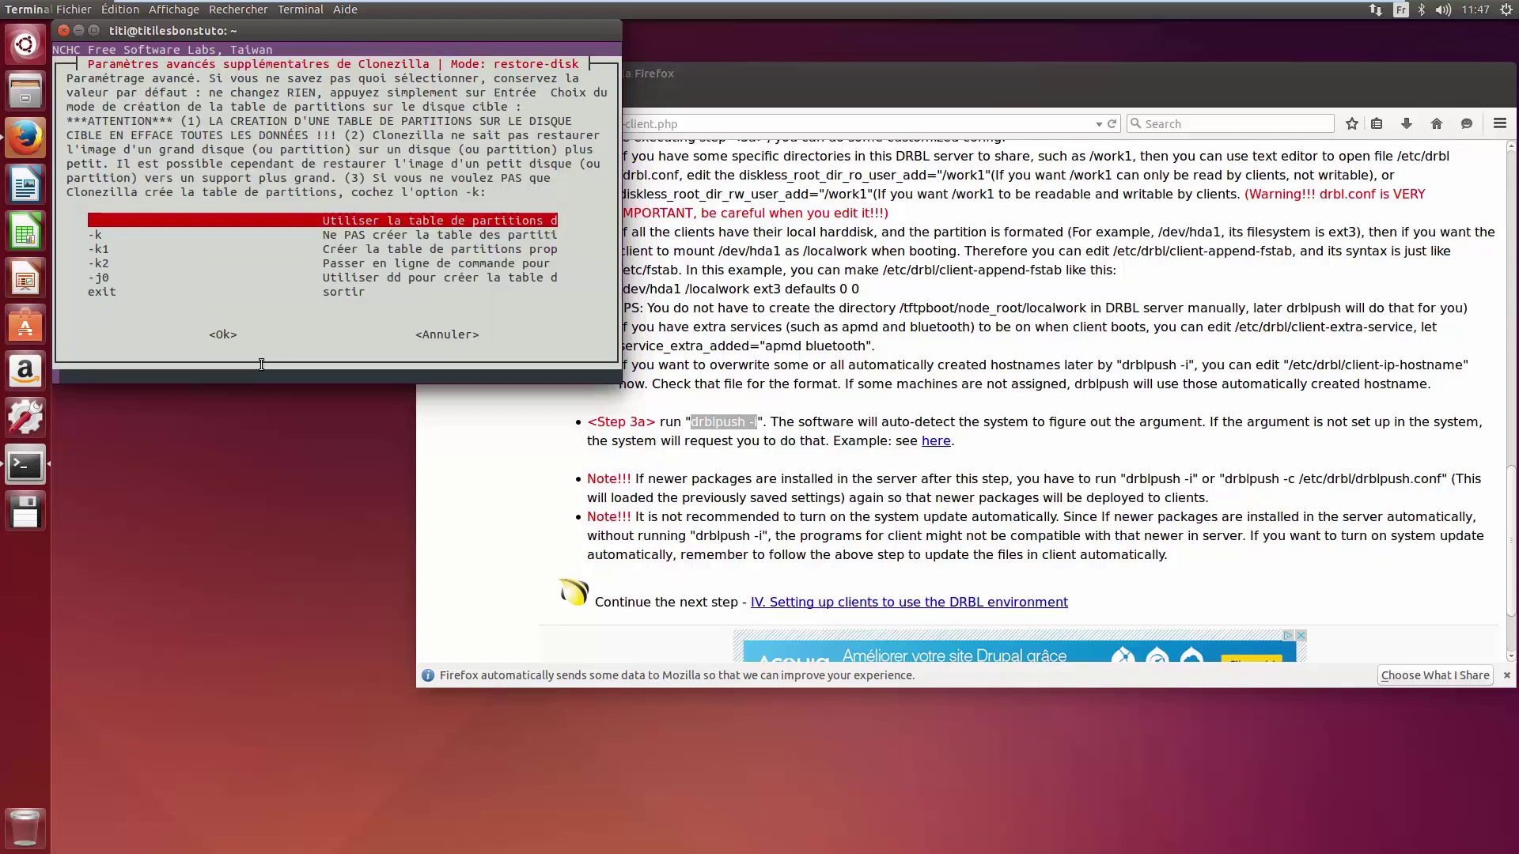
Step: Keep the default partition table option, skip the permanent Clonezilla service, and set clients to reboot after cloning
key("Return")
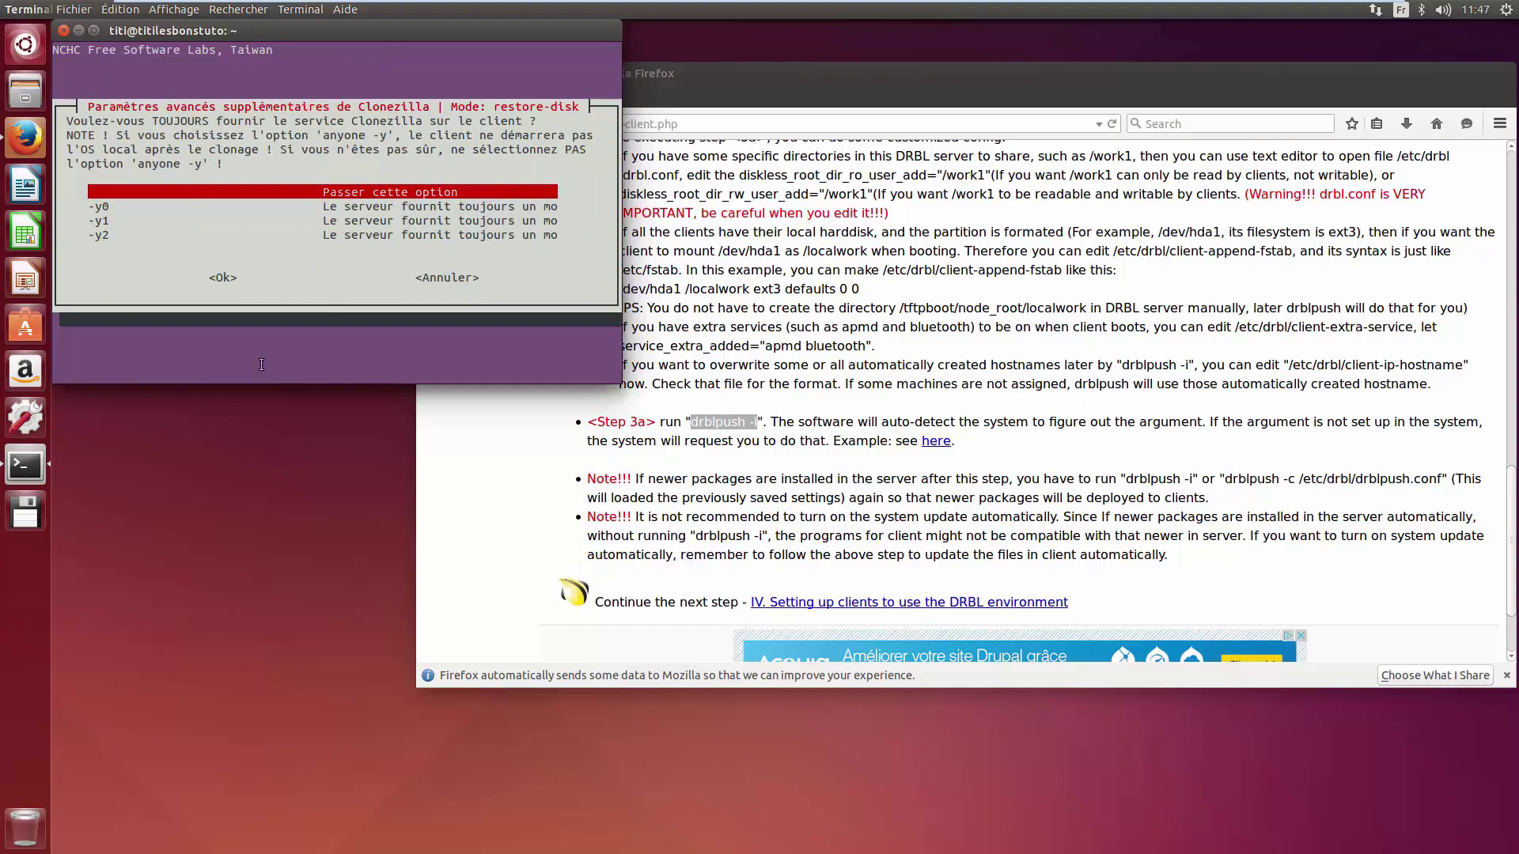
key("Return")
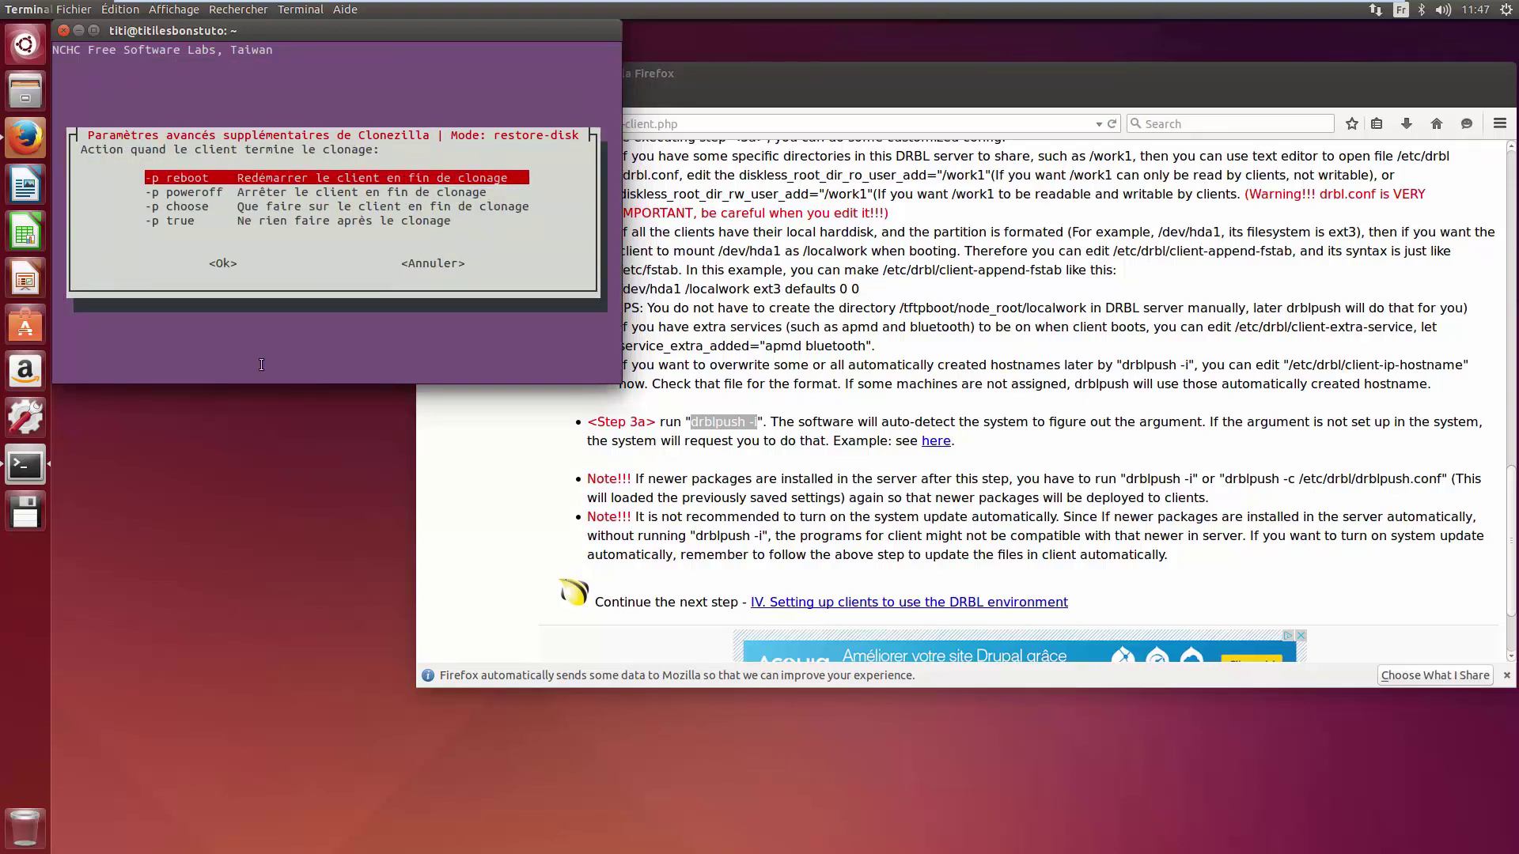
key("Return")
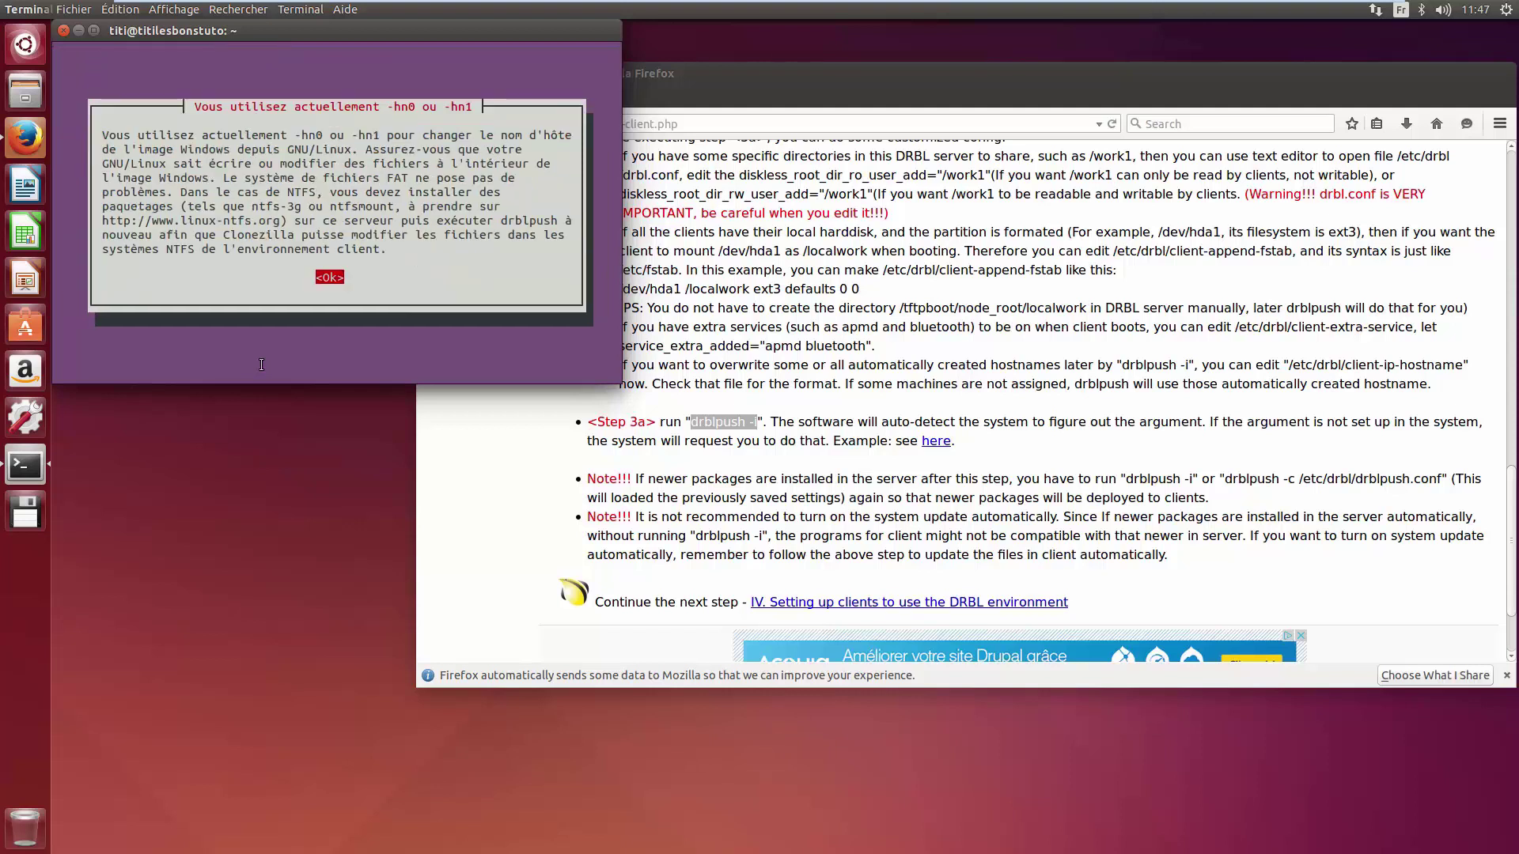
Step: Acknowledge the -hn0/-hn1 notice and set the cloned Windows hostname prefix to "titituto"
key("Return")
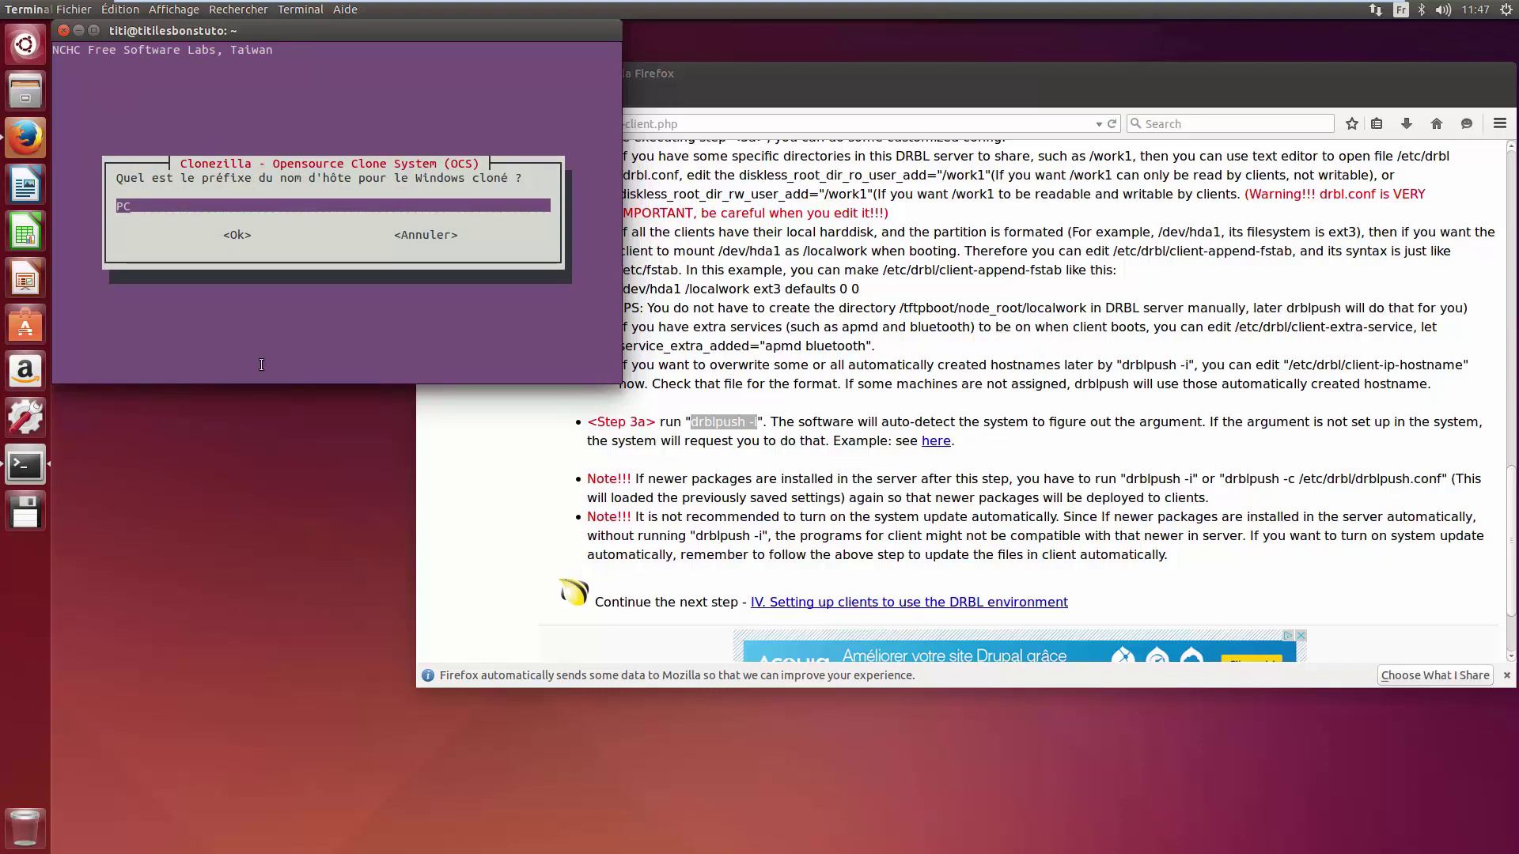
key("BackSpace")
key("BackSpace")
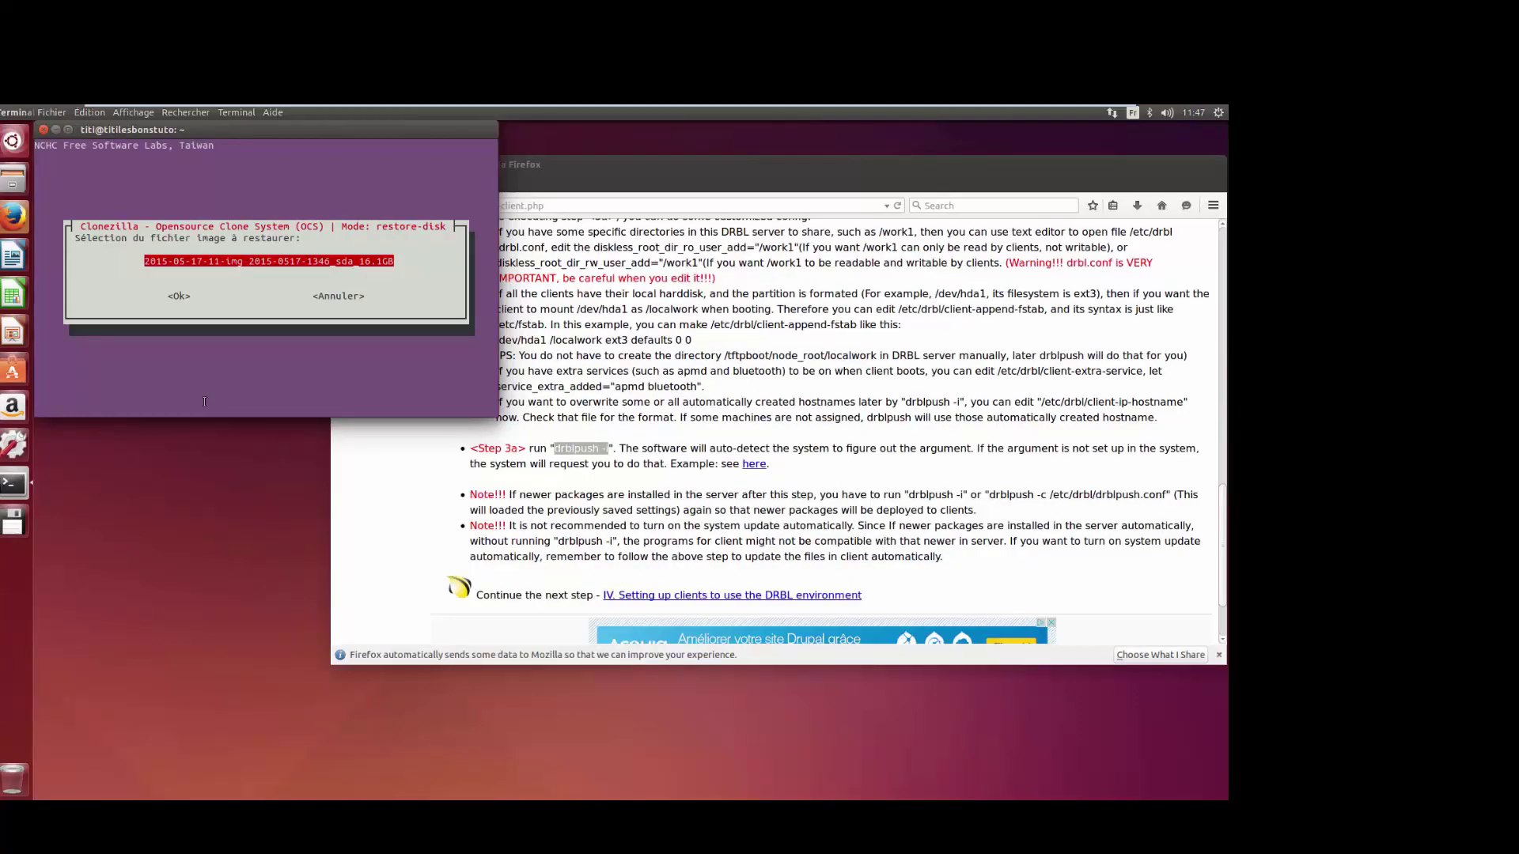
key("Return")
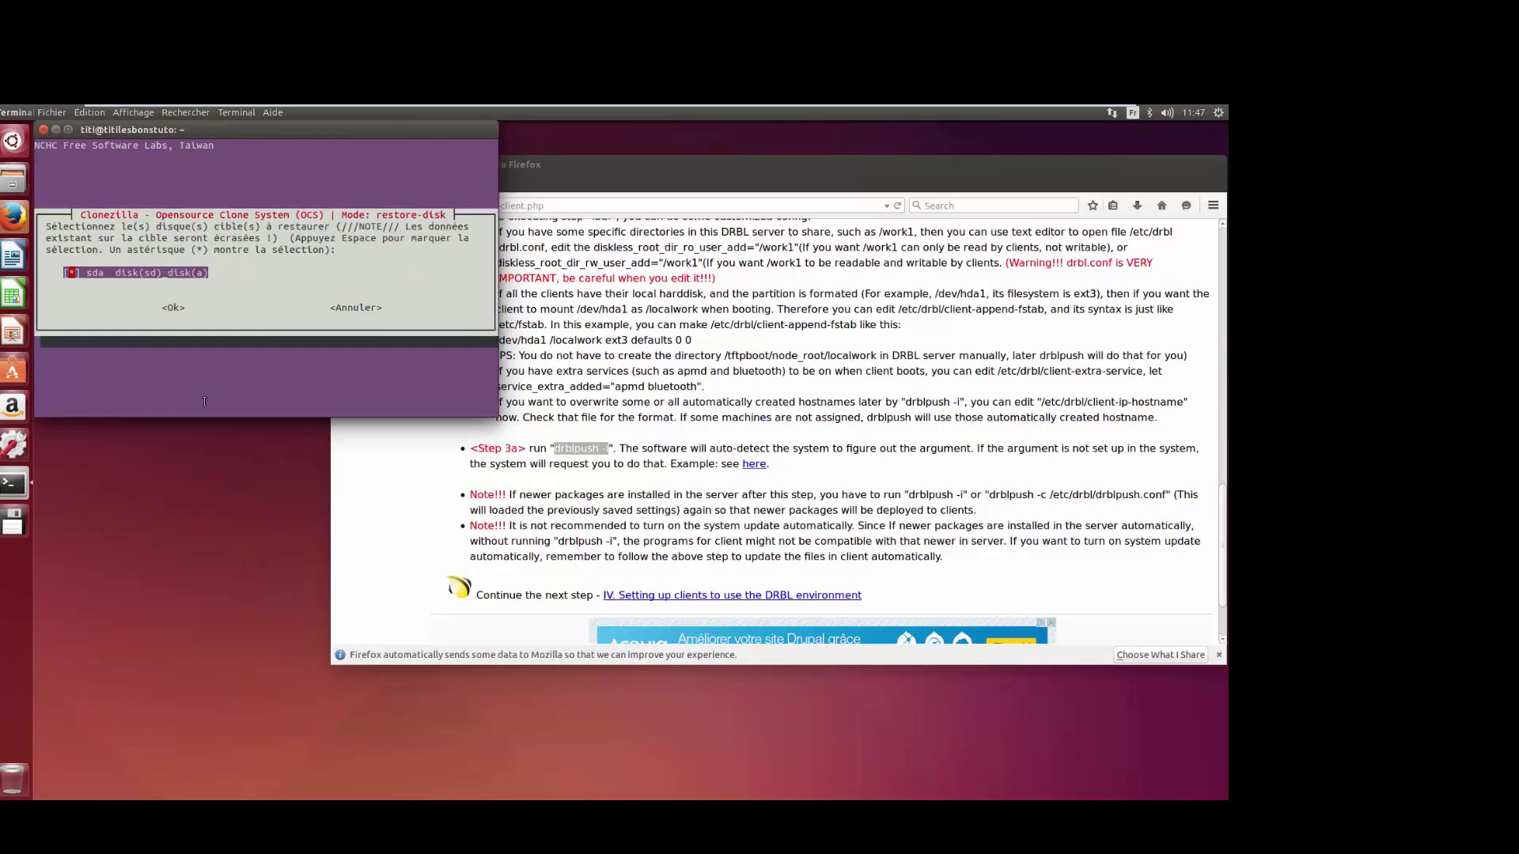
key("Return")
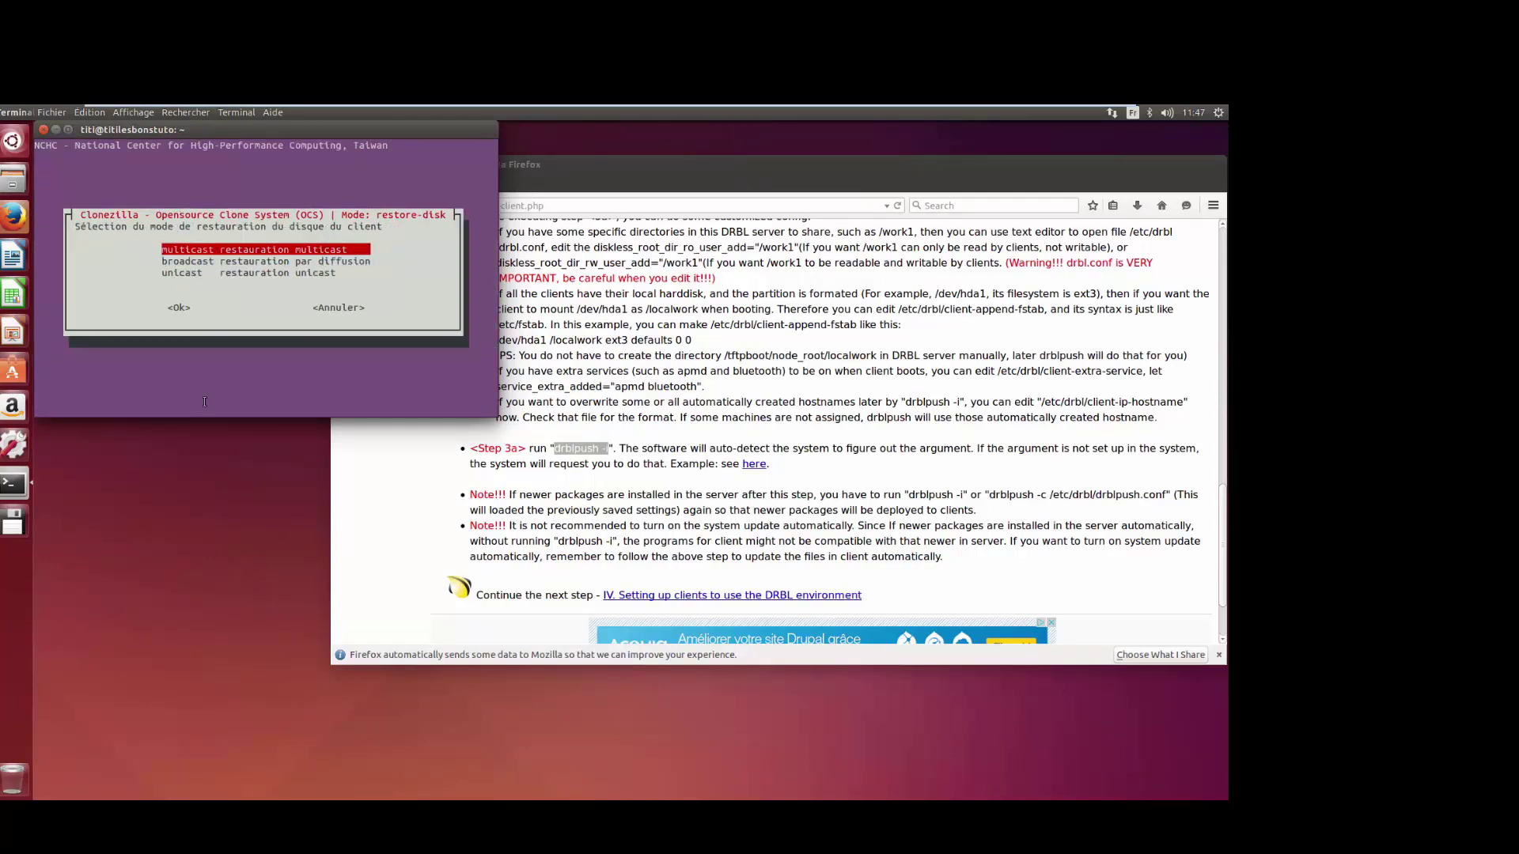
key("Return")
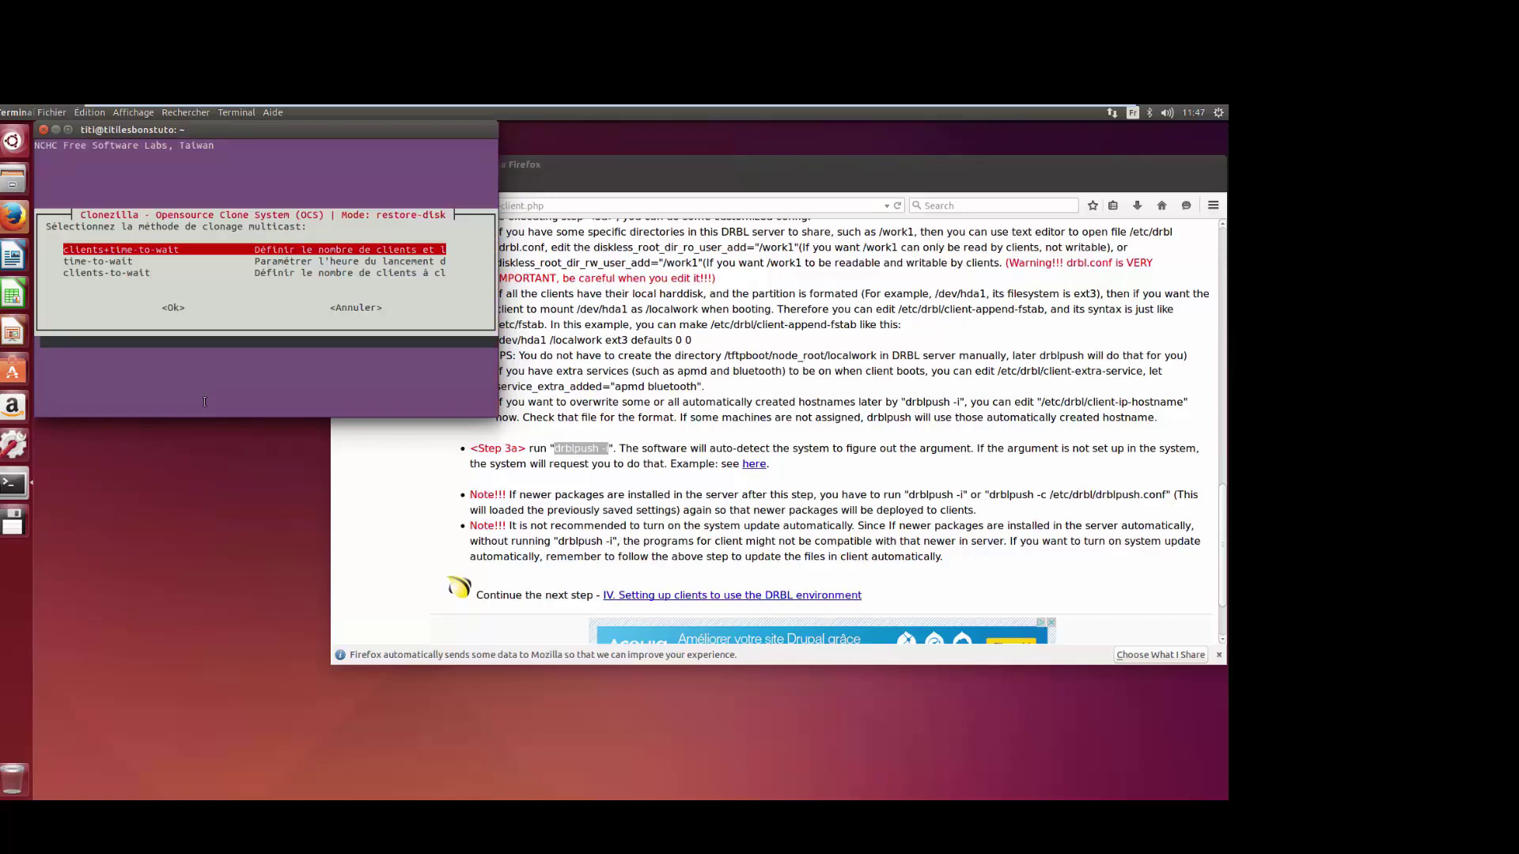
key("Return")
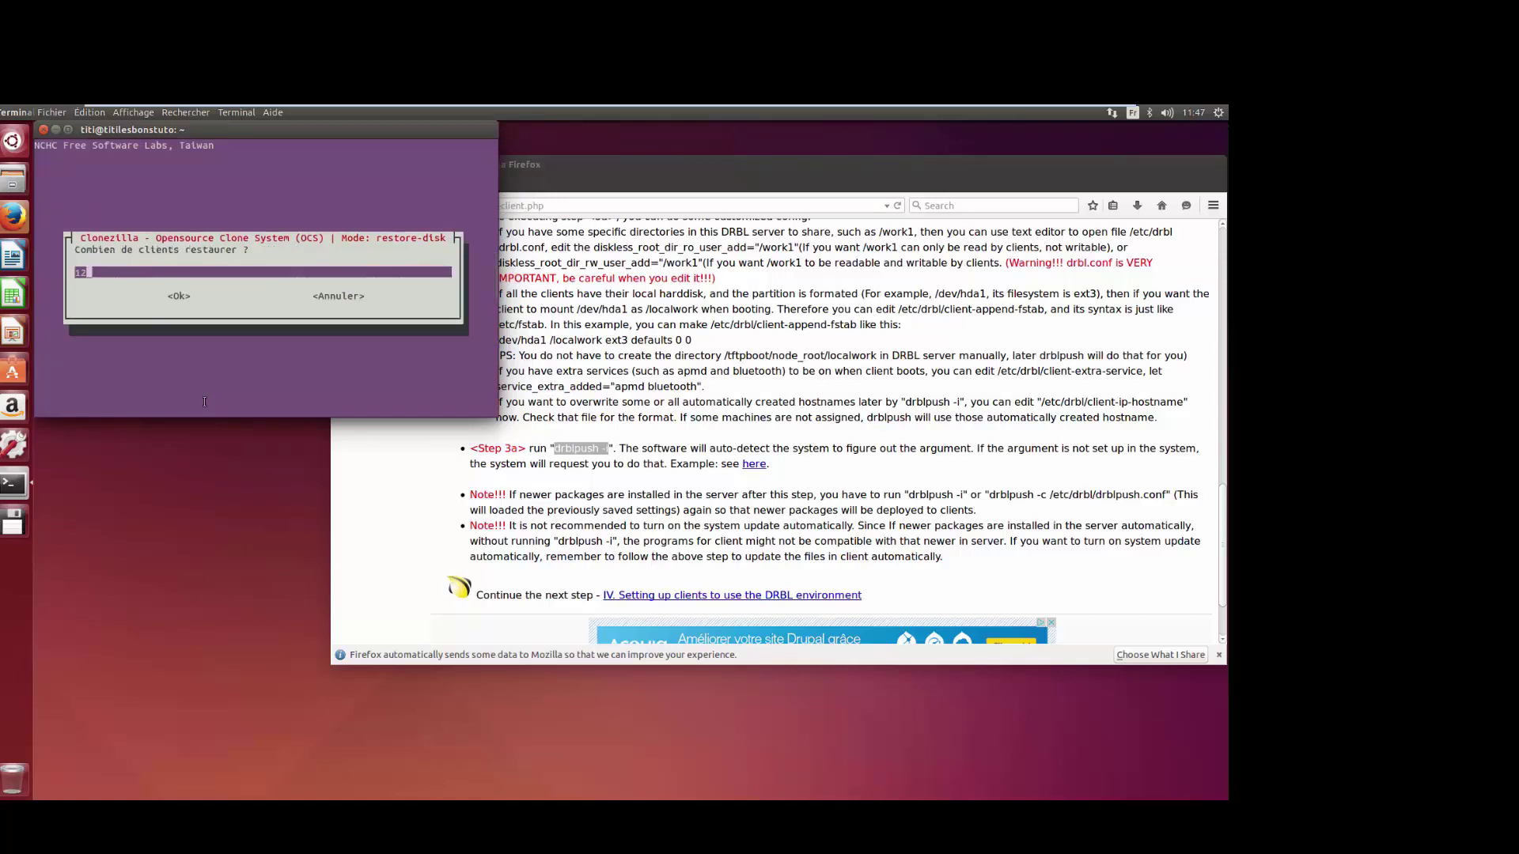
Step: Set 2 clients to restore with a maximum wait of 300 seconds, and finish creating the multicast restore job
type("2")
key("Return")
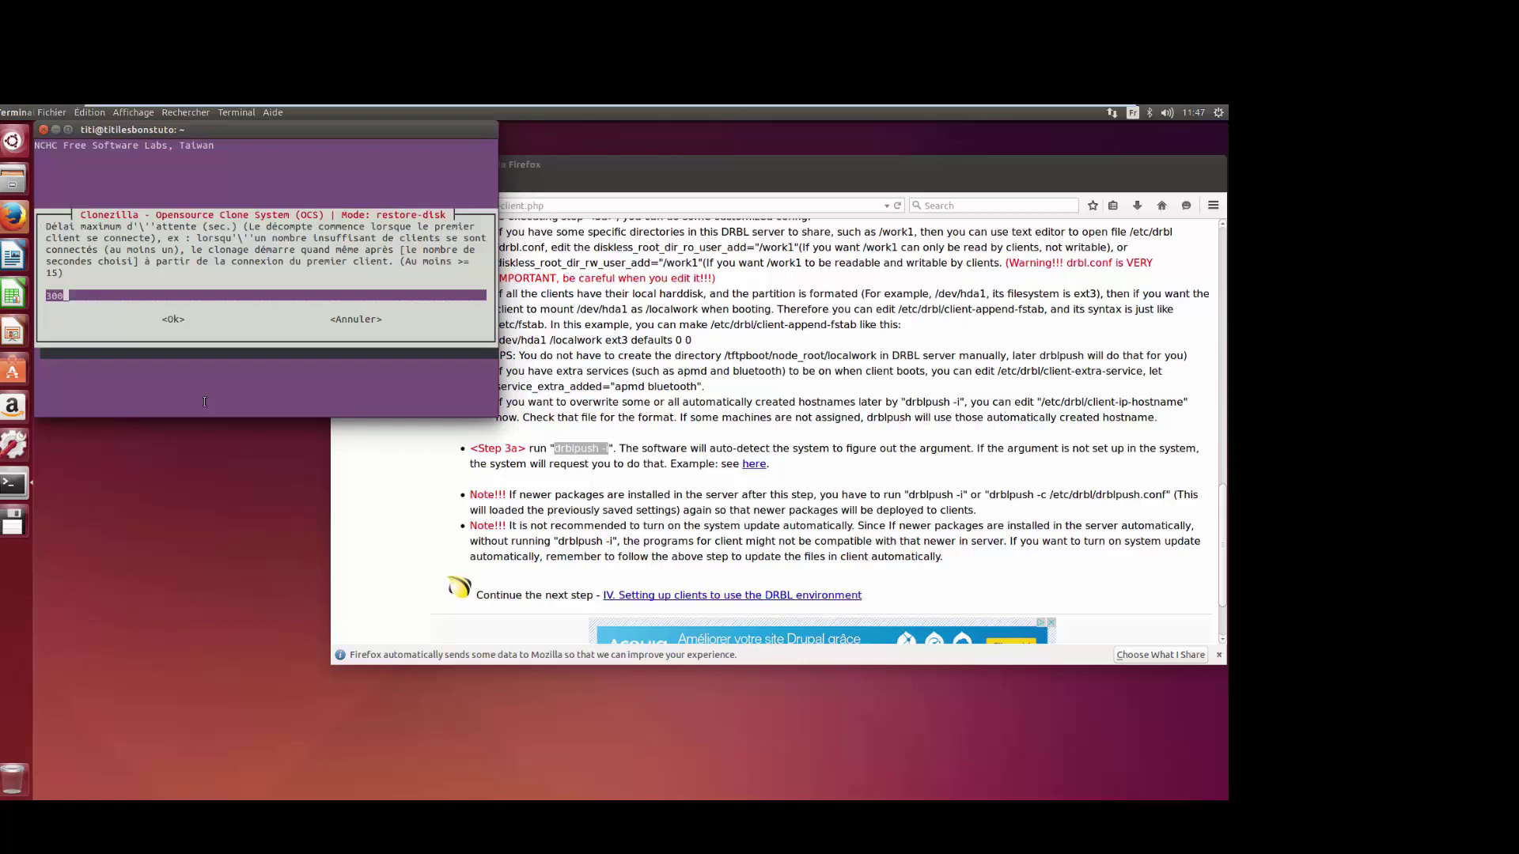
key("Return")
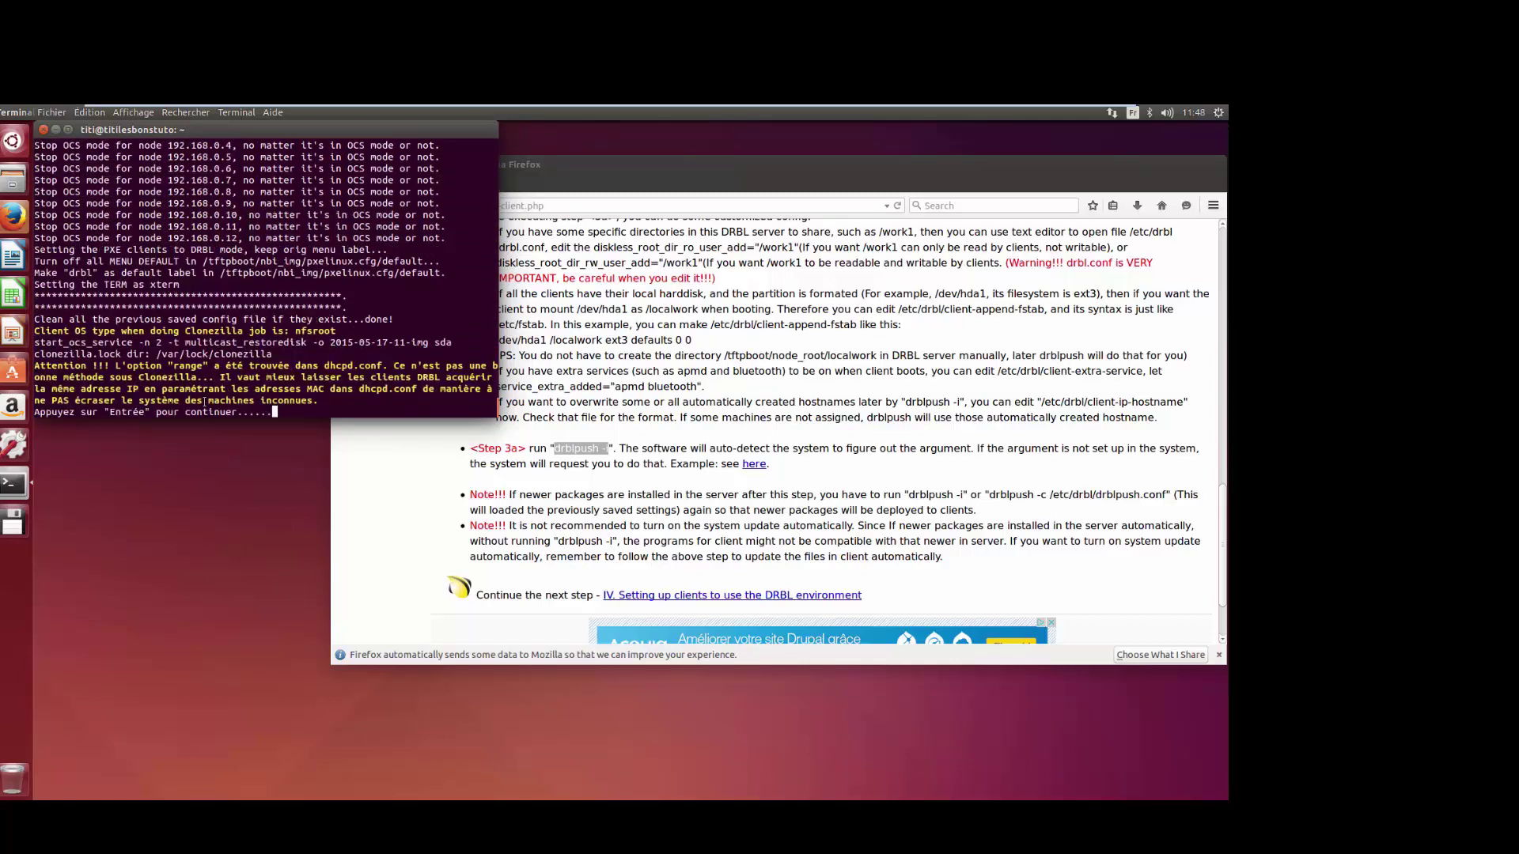
key("Return")
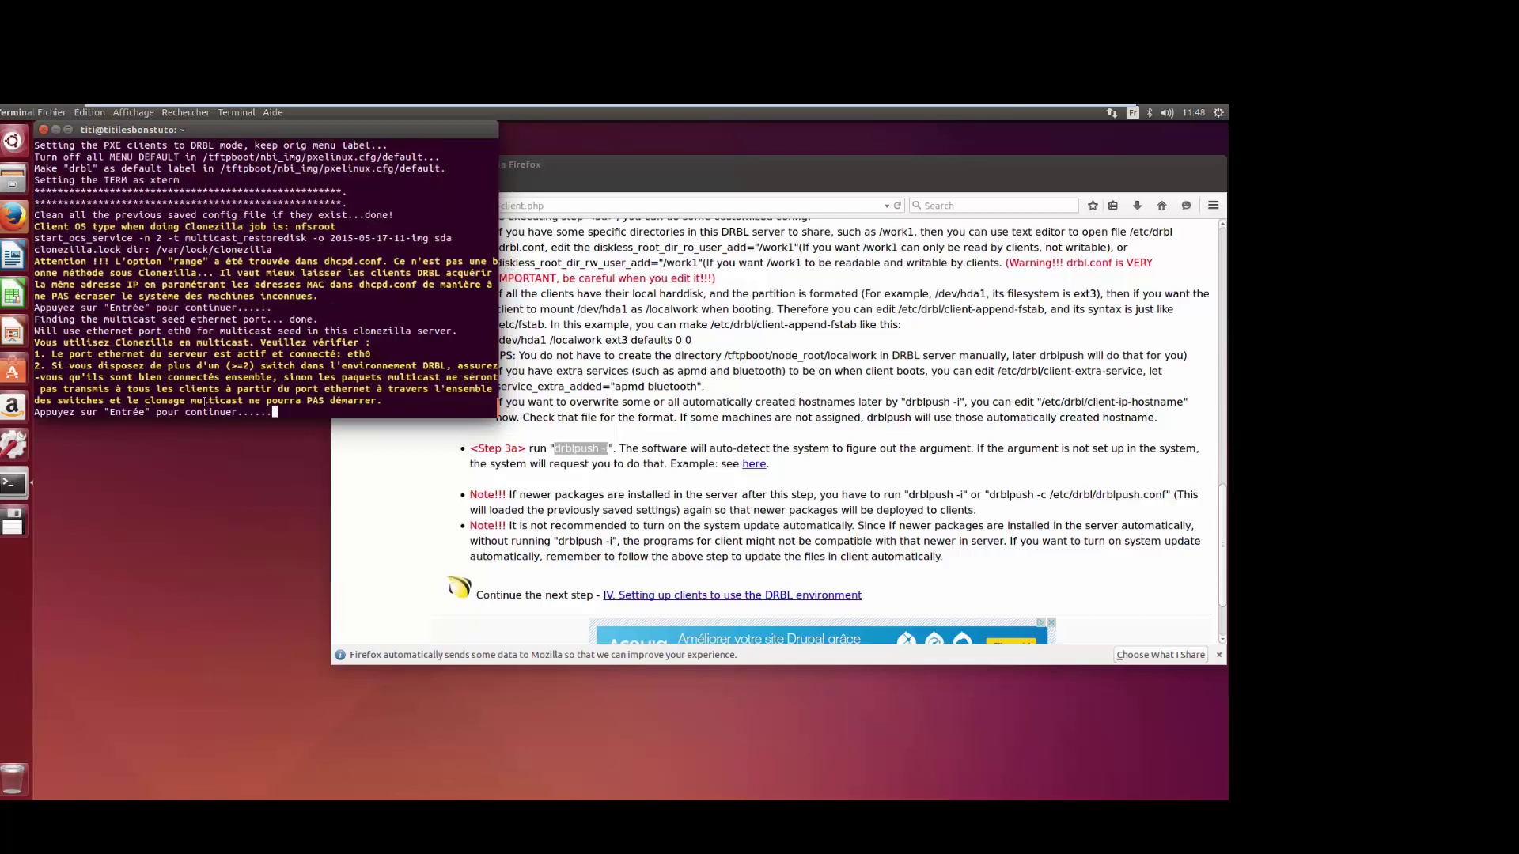
key("Return")
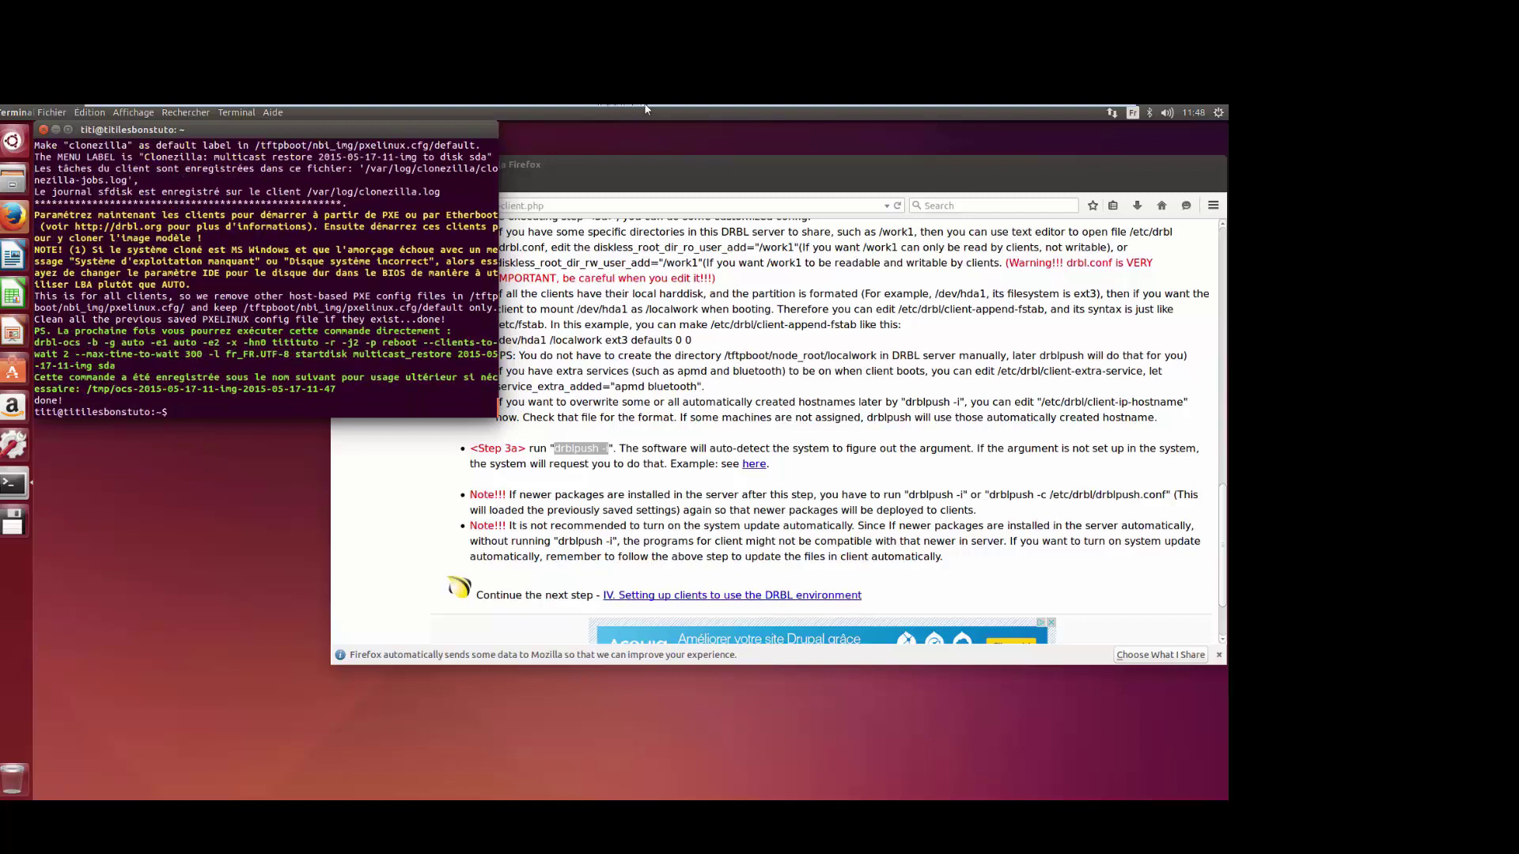
Step: Begin a new Workstation 11.0 virtual machine named "clone1" with a Windows 7 guest and the operating system installed later
mouse_move(627, 108)
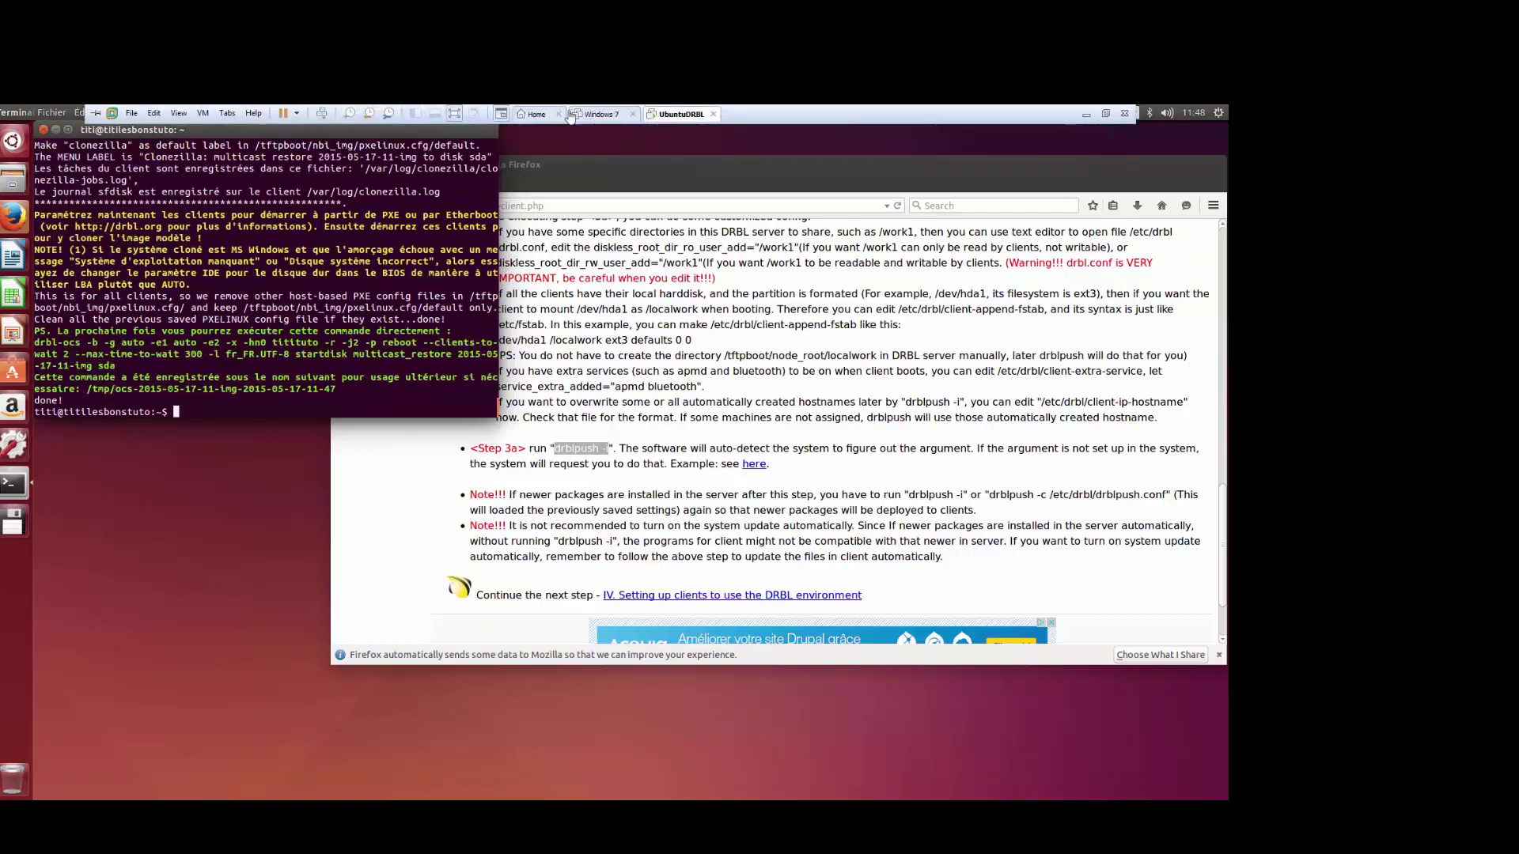
left_click(135, 114)
left_click(145, 135)
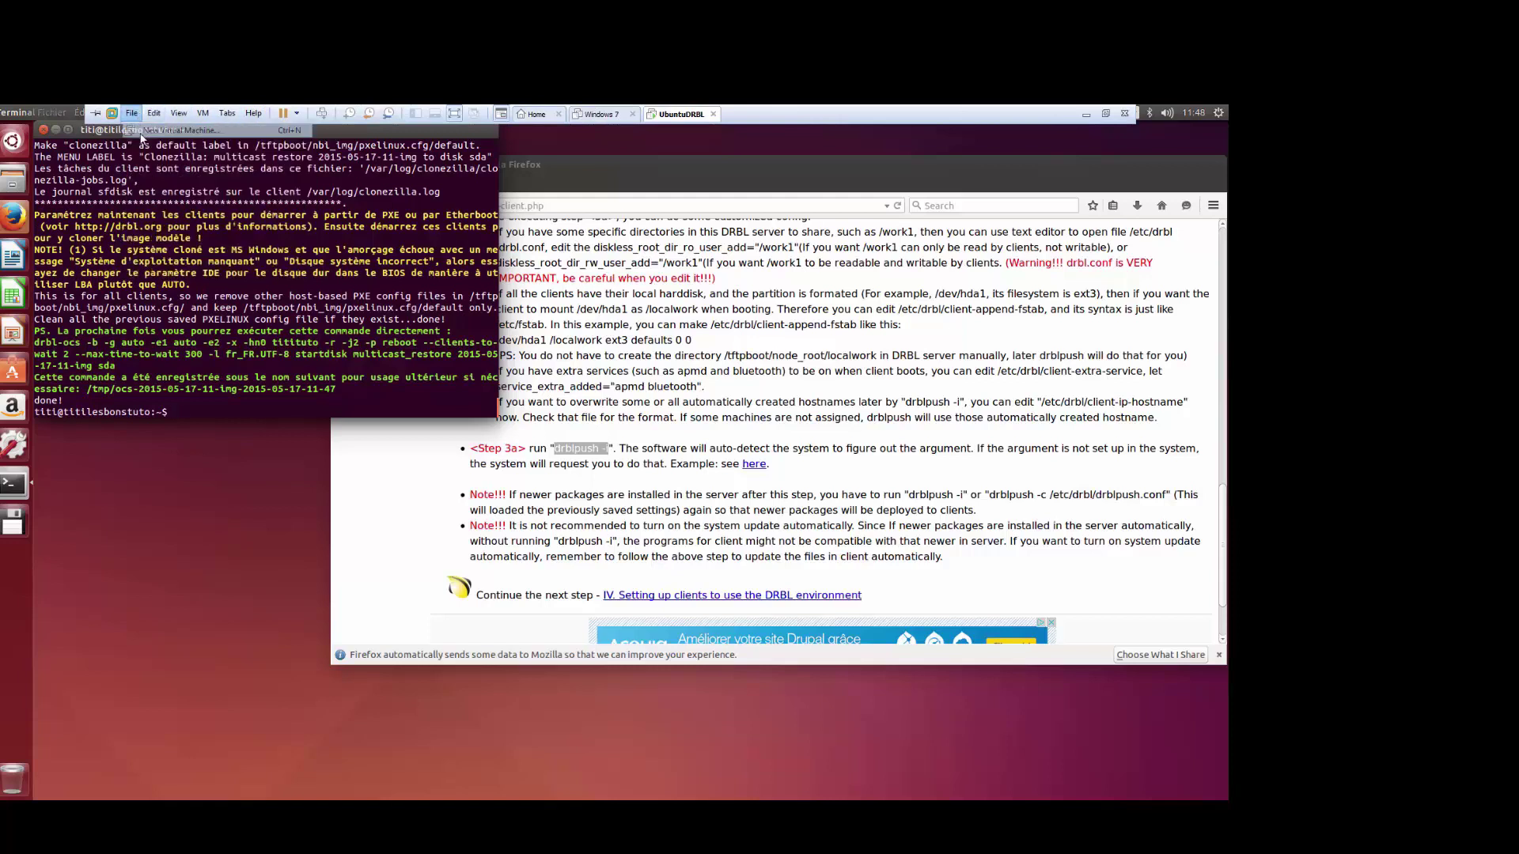
left_click(667, 566)
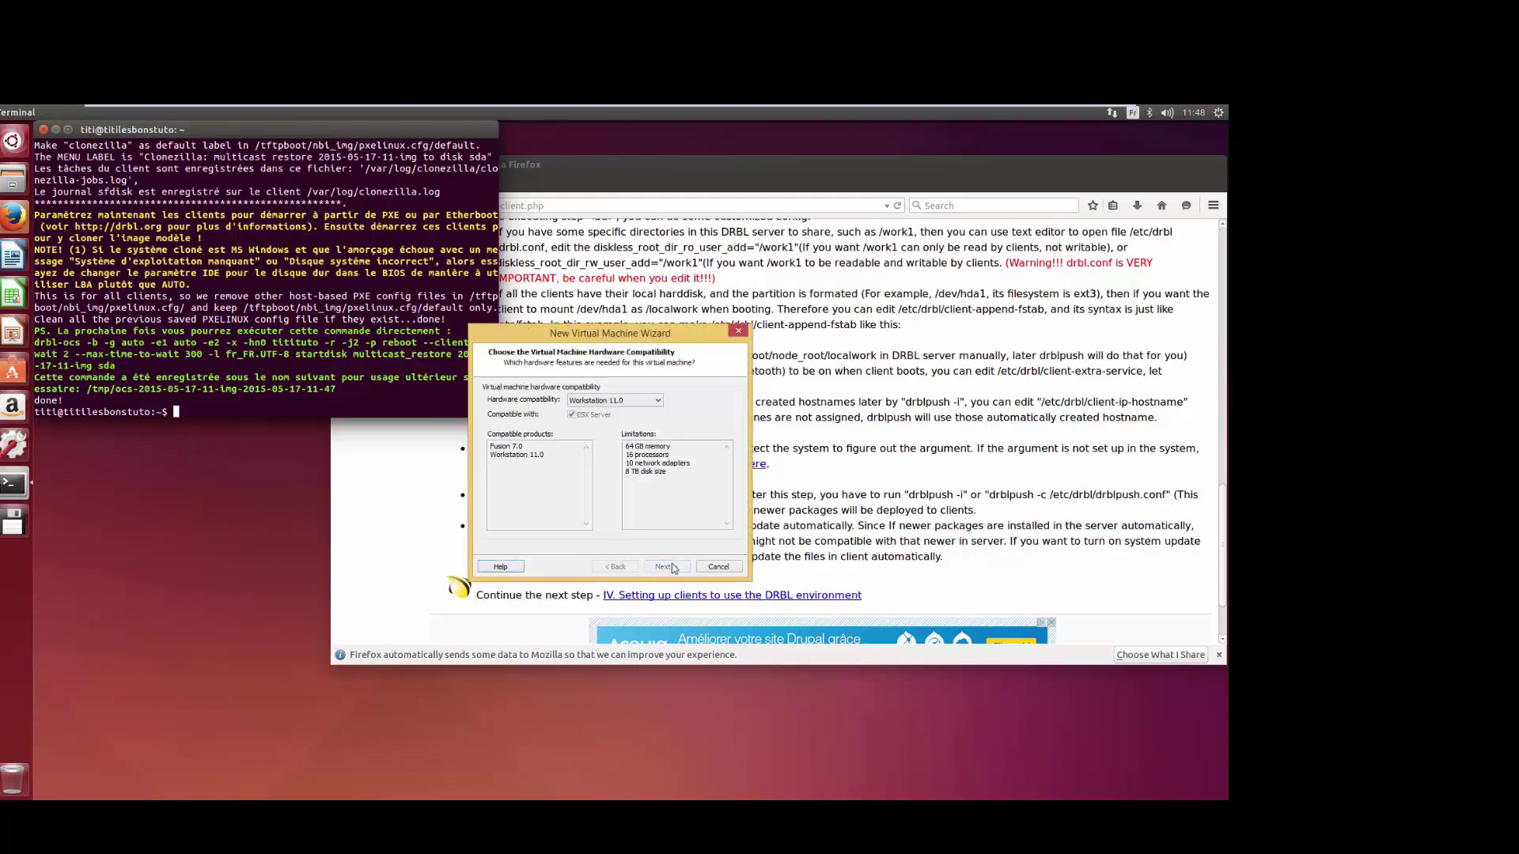
left_click(667, 566)
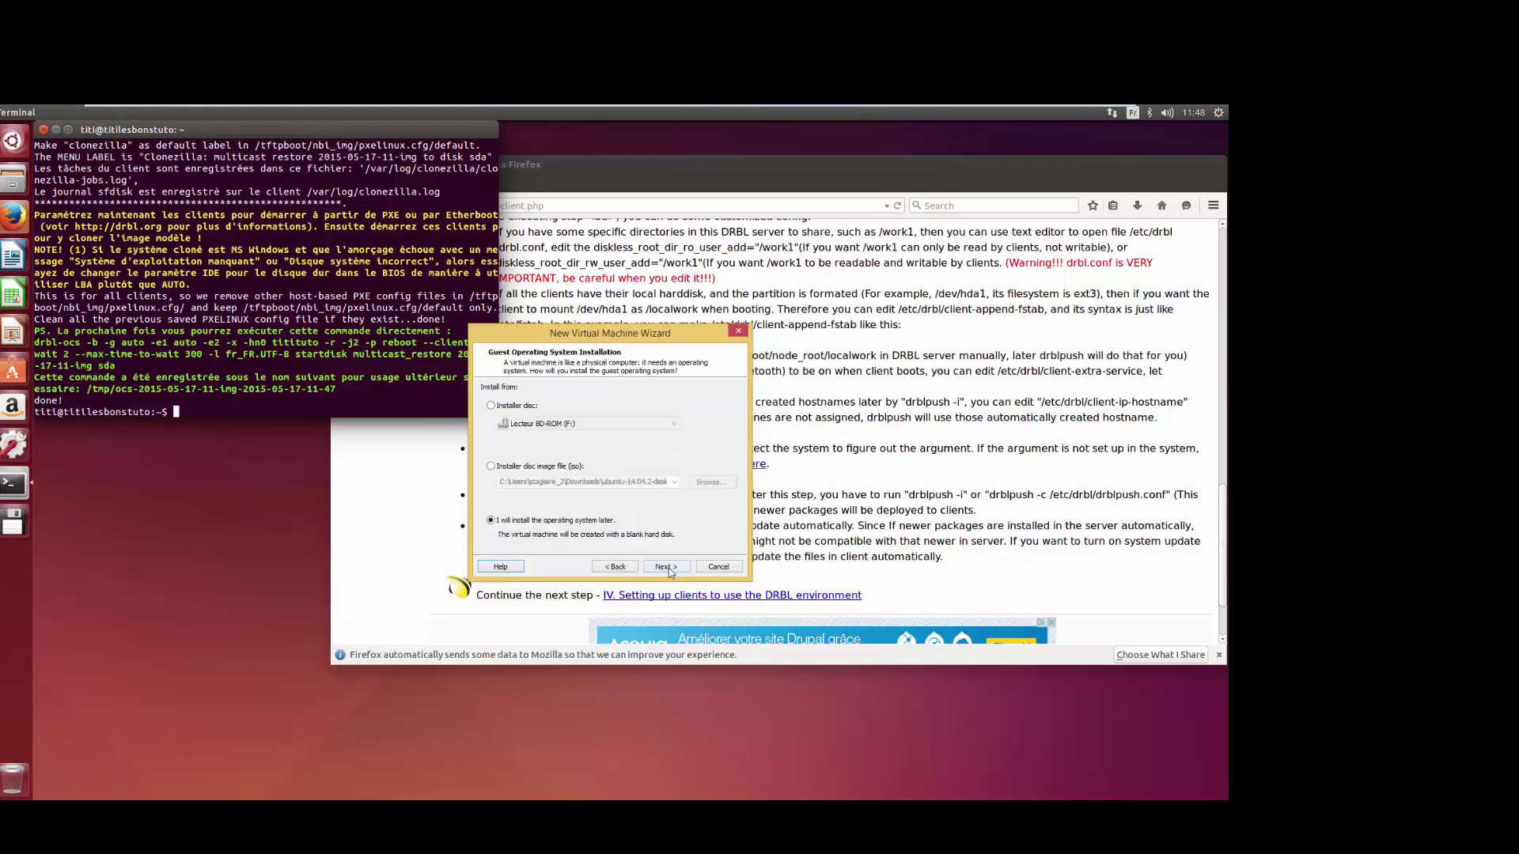
left_click(667, 567)
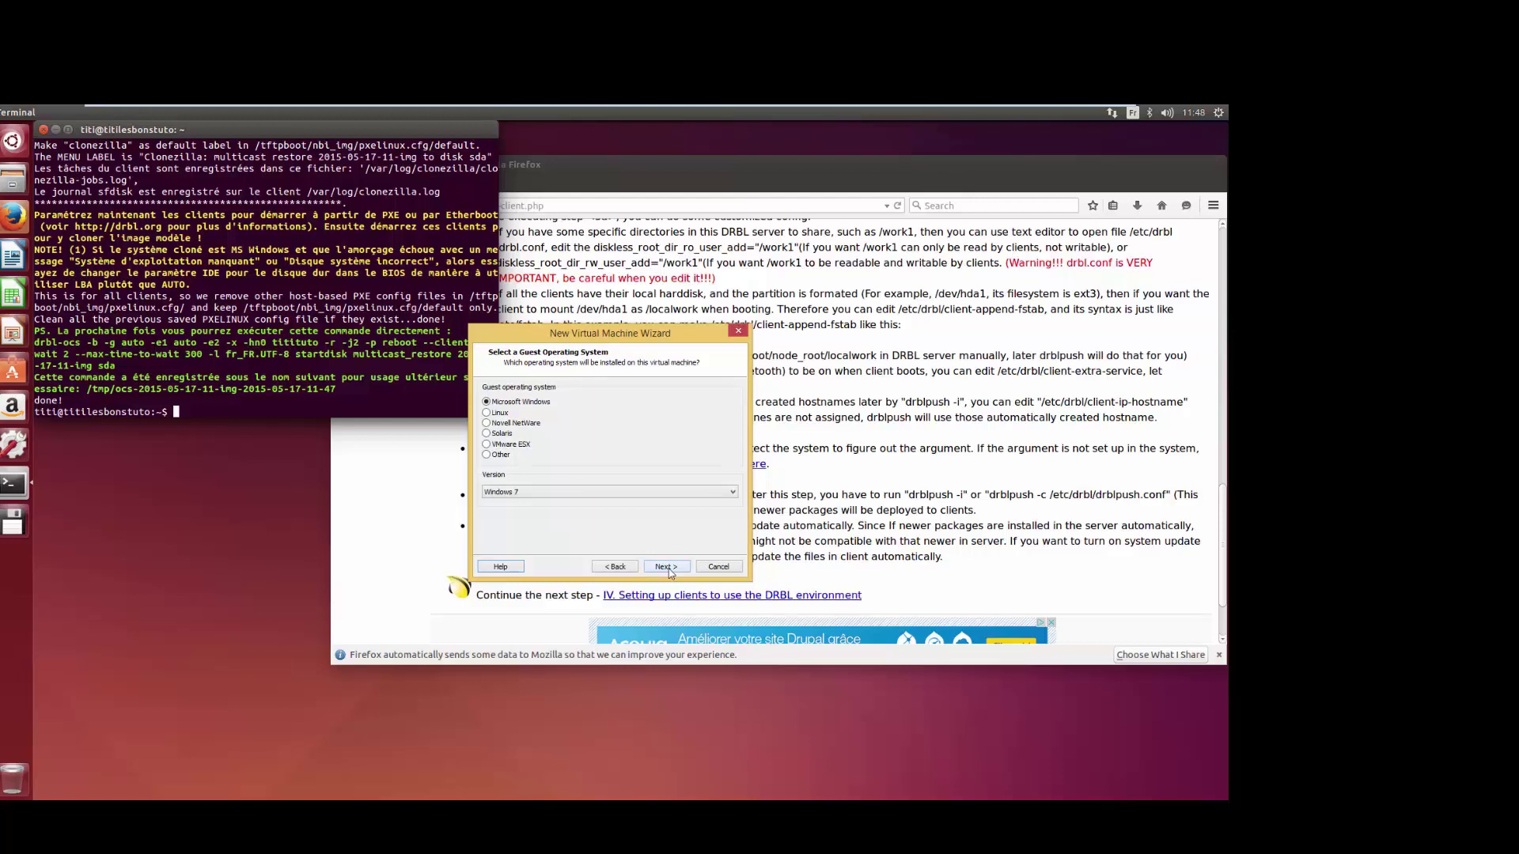
left_click(667, 566)
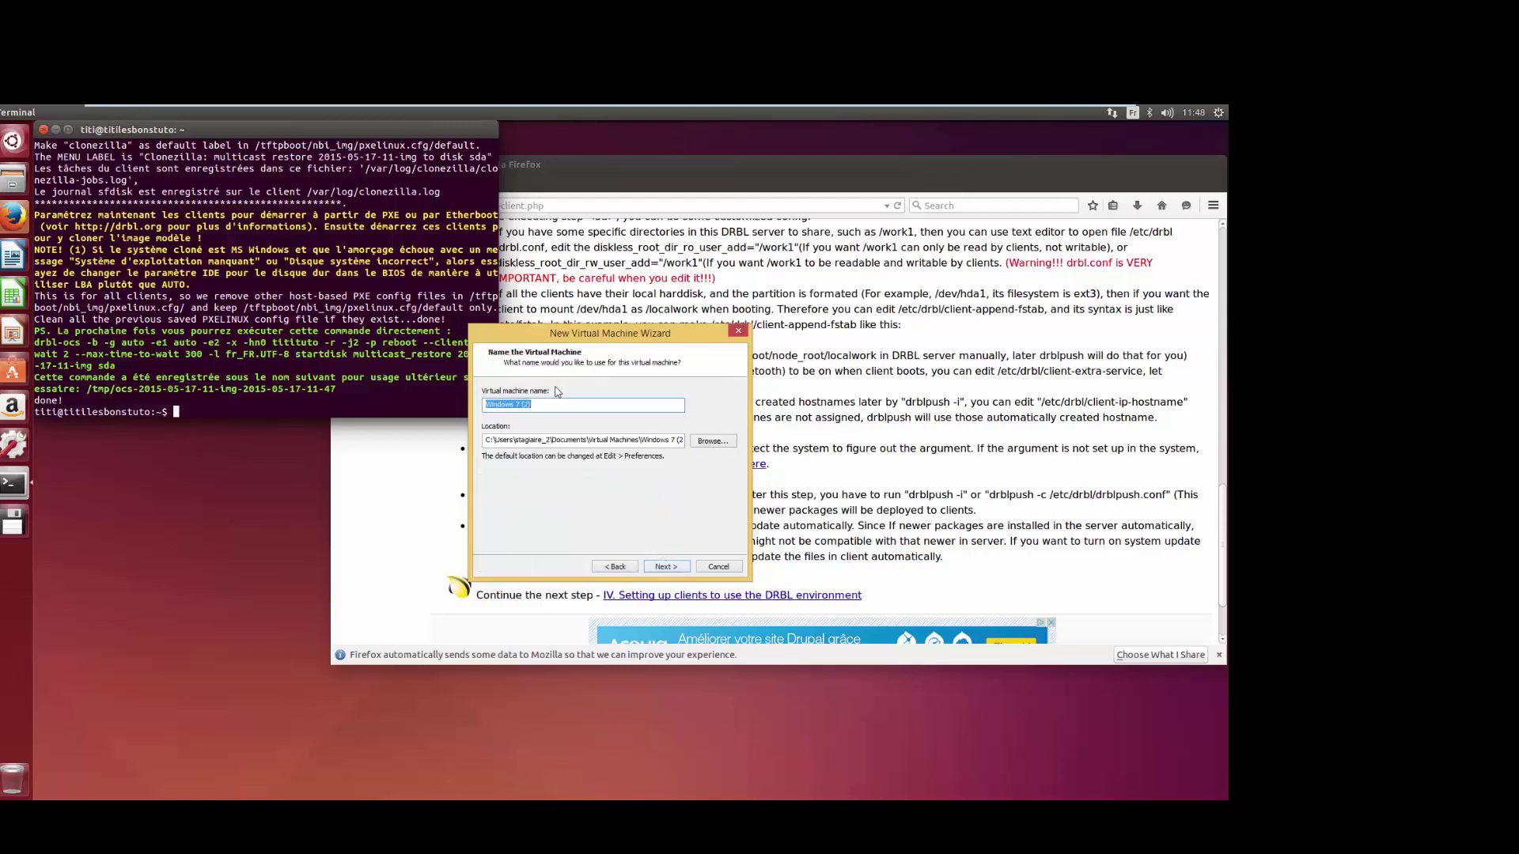
type("clone1")
left_click(665, 568)
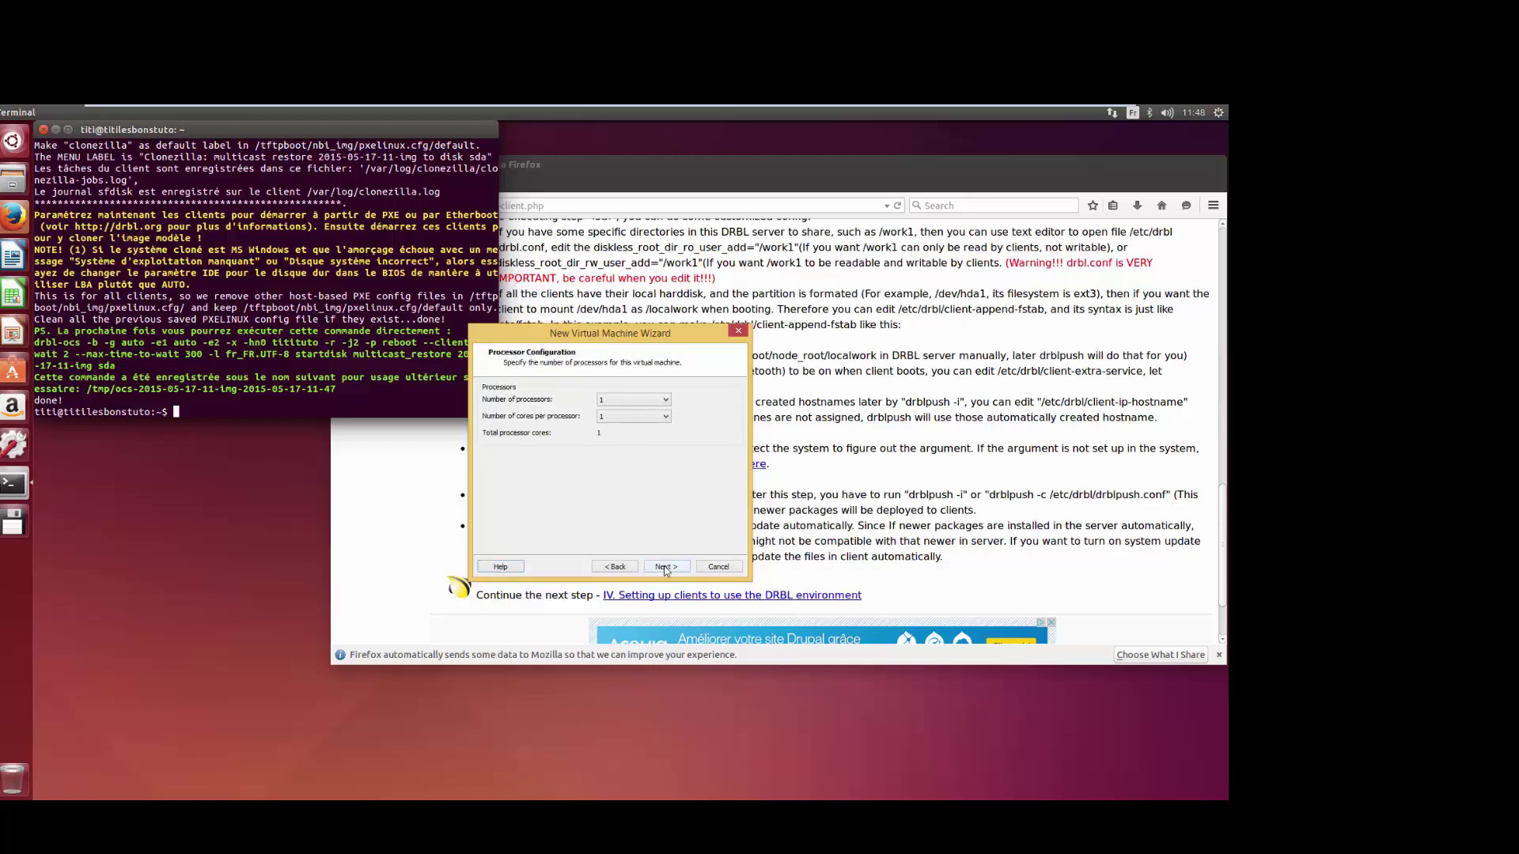
Step: Accept one single-core processor, 1024 MB of memory, bridged networking and the LSI Logic SAS controller for clone1
left_click(670, 571)
left_click(667, 567)
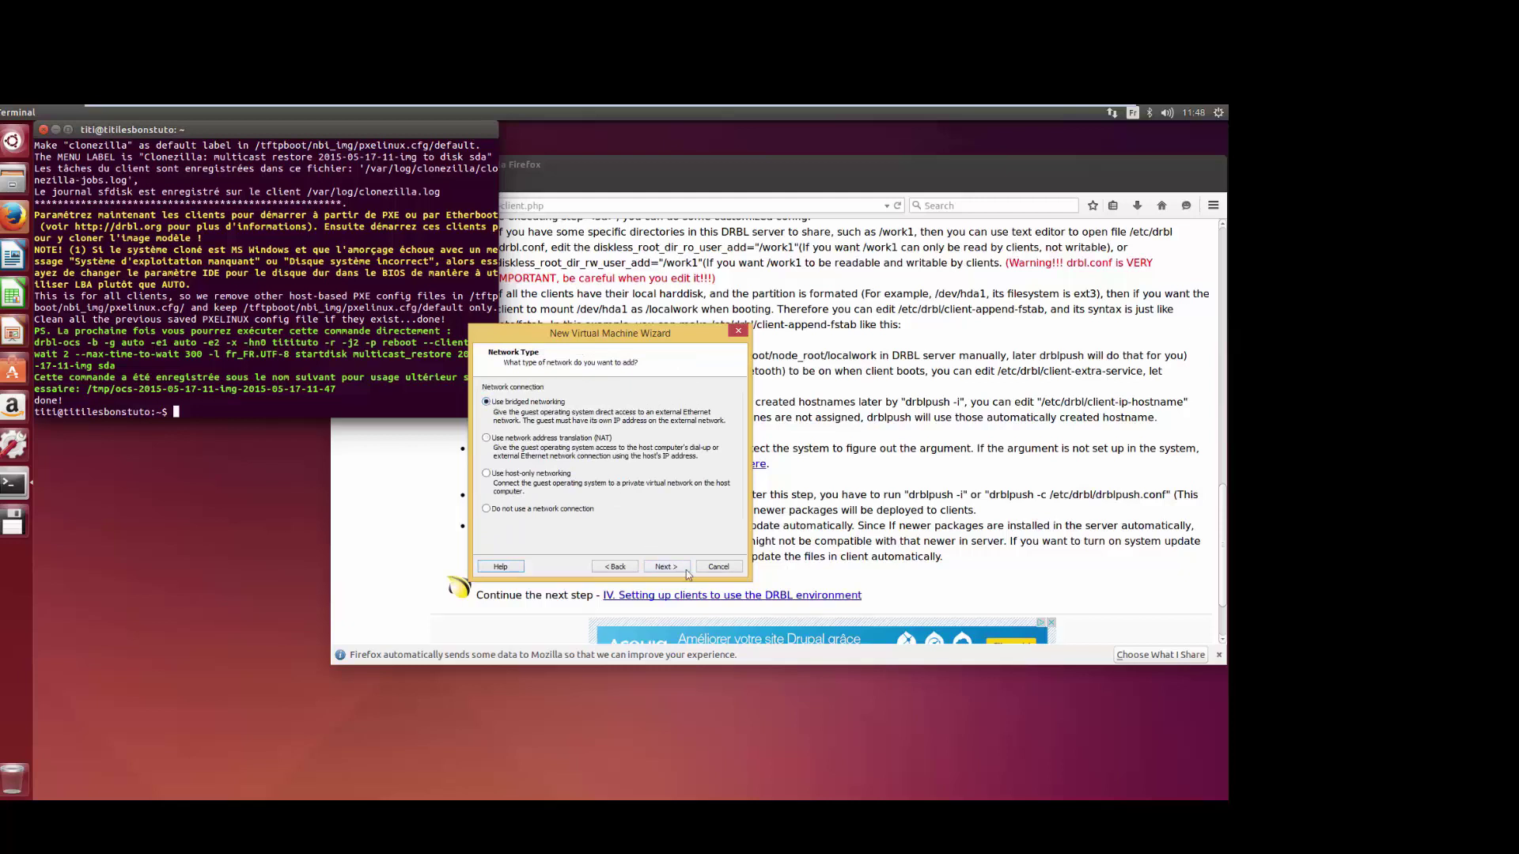
left_click(666, 567)
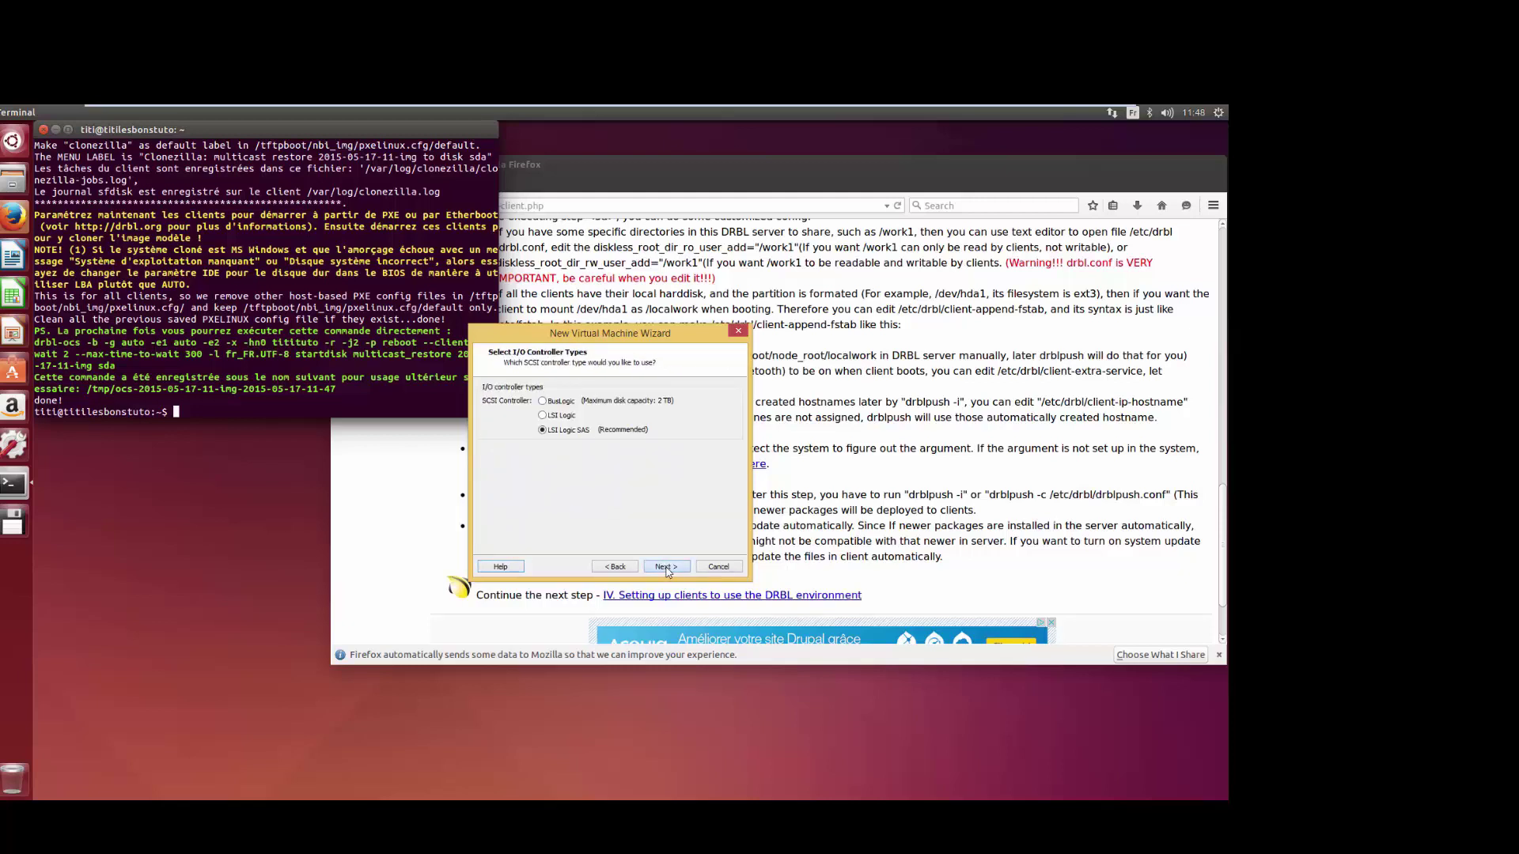
left_click(666, 567)
left_click(666, 567)
left_click(666, 567)
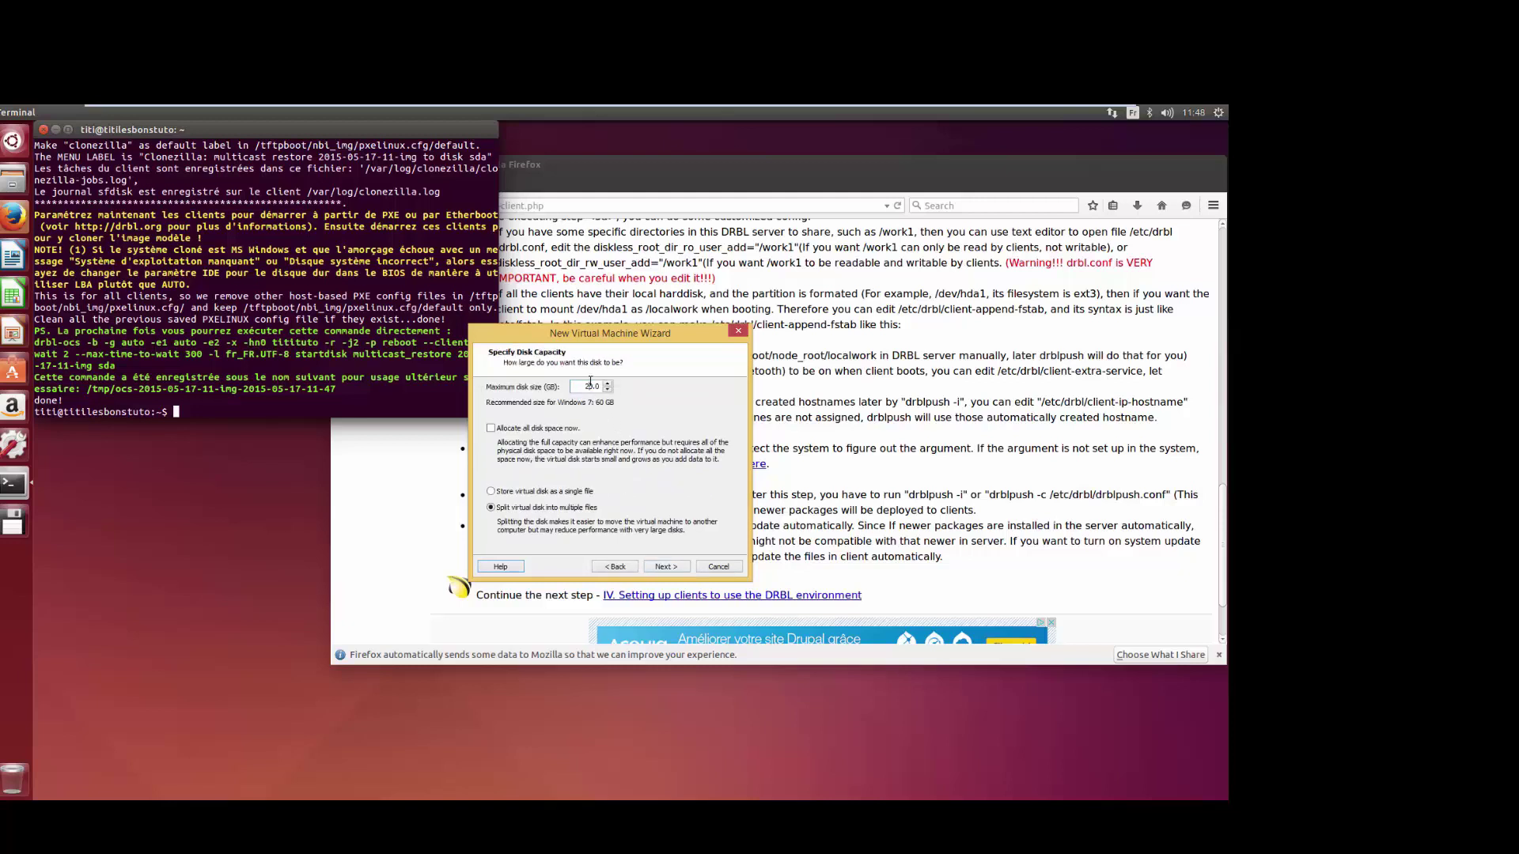
Step: Give clone1 a 20 GB virtual disk stored as a single file, clone1.vmdk, and create the machine
left_click(492, 492)
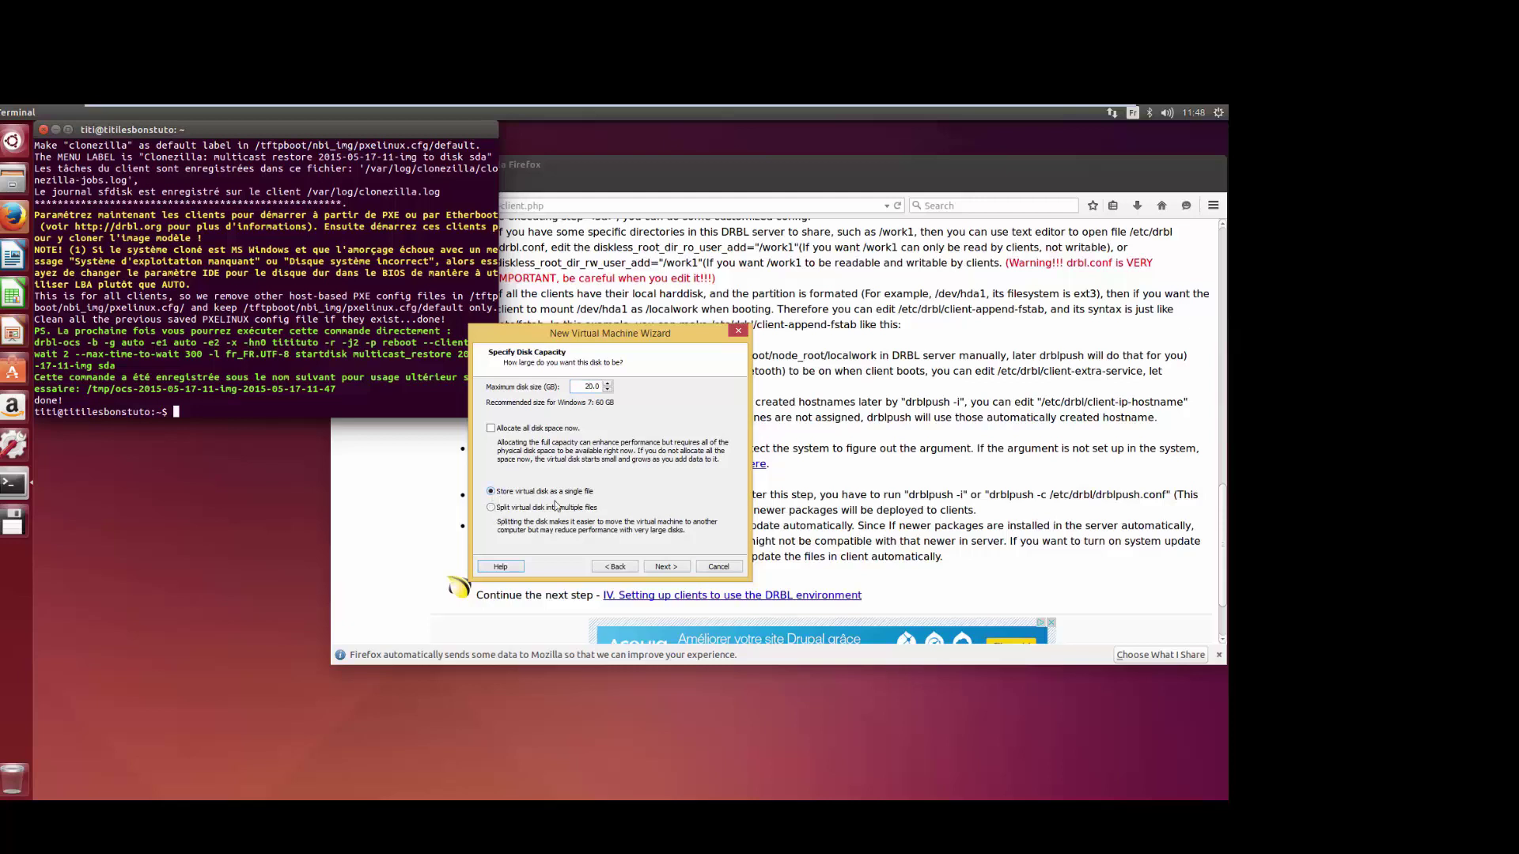
left_click(665, 566)
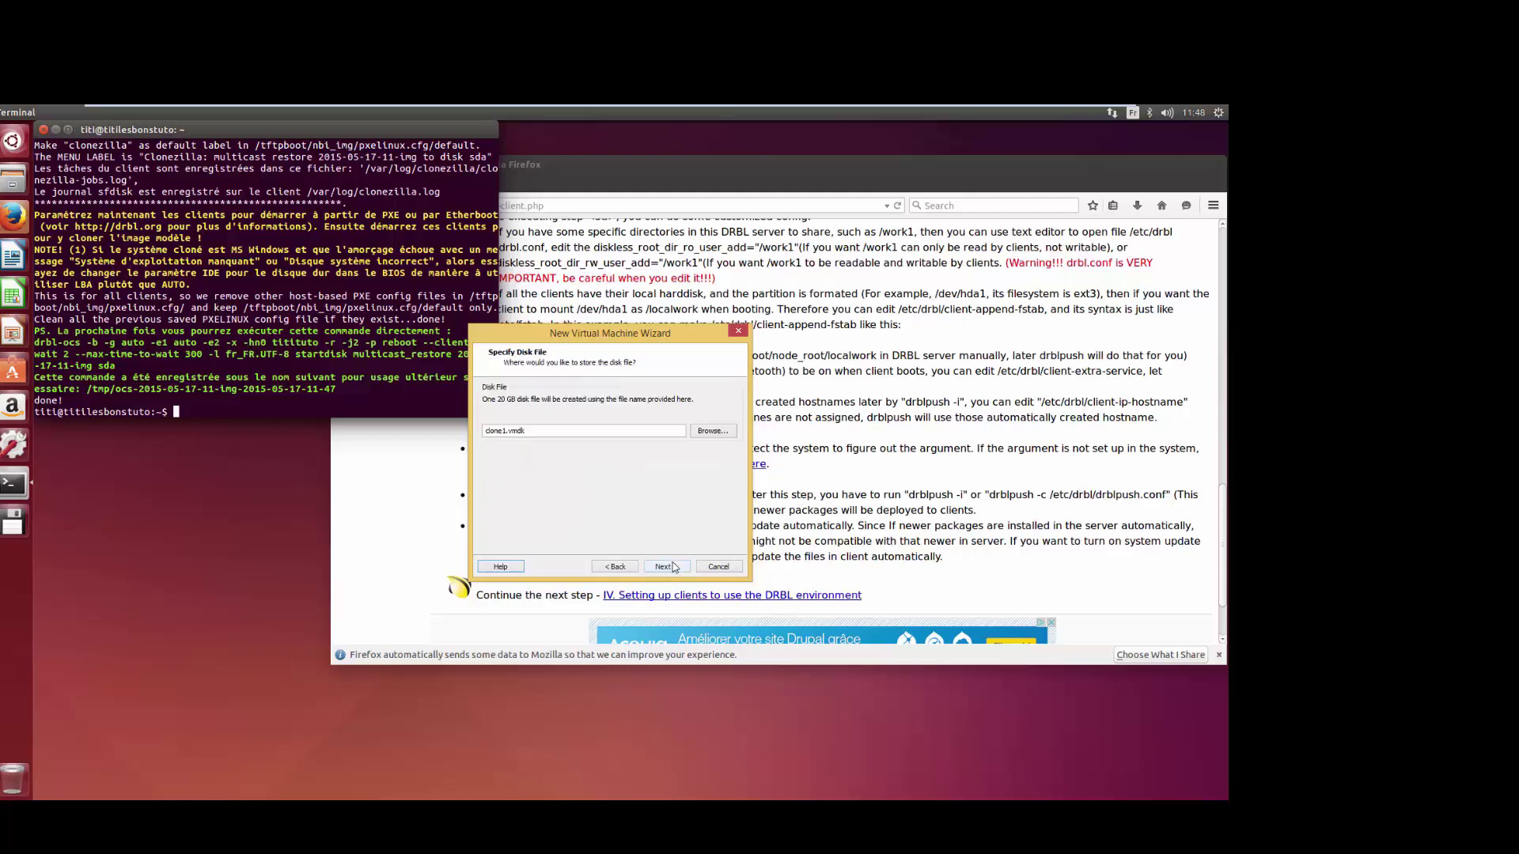
left_click(664, 566)
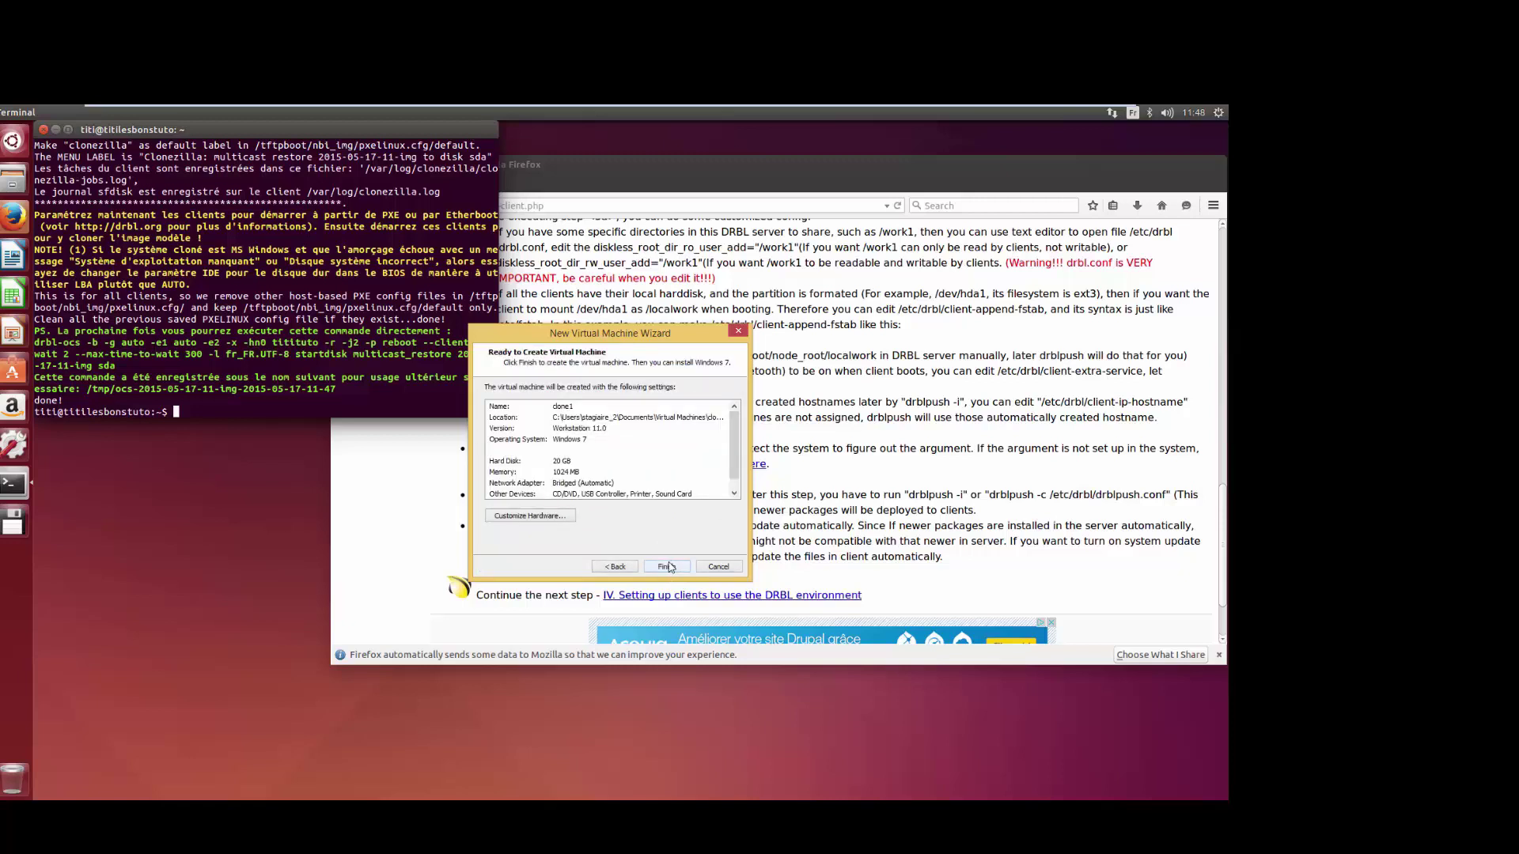
left_click(663, 566)
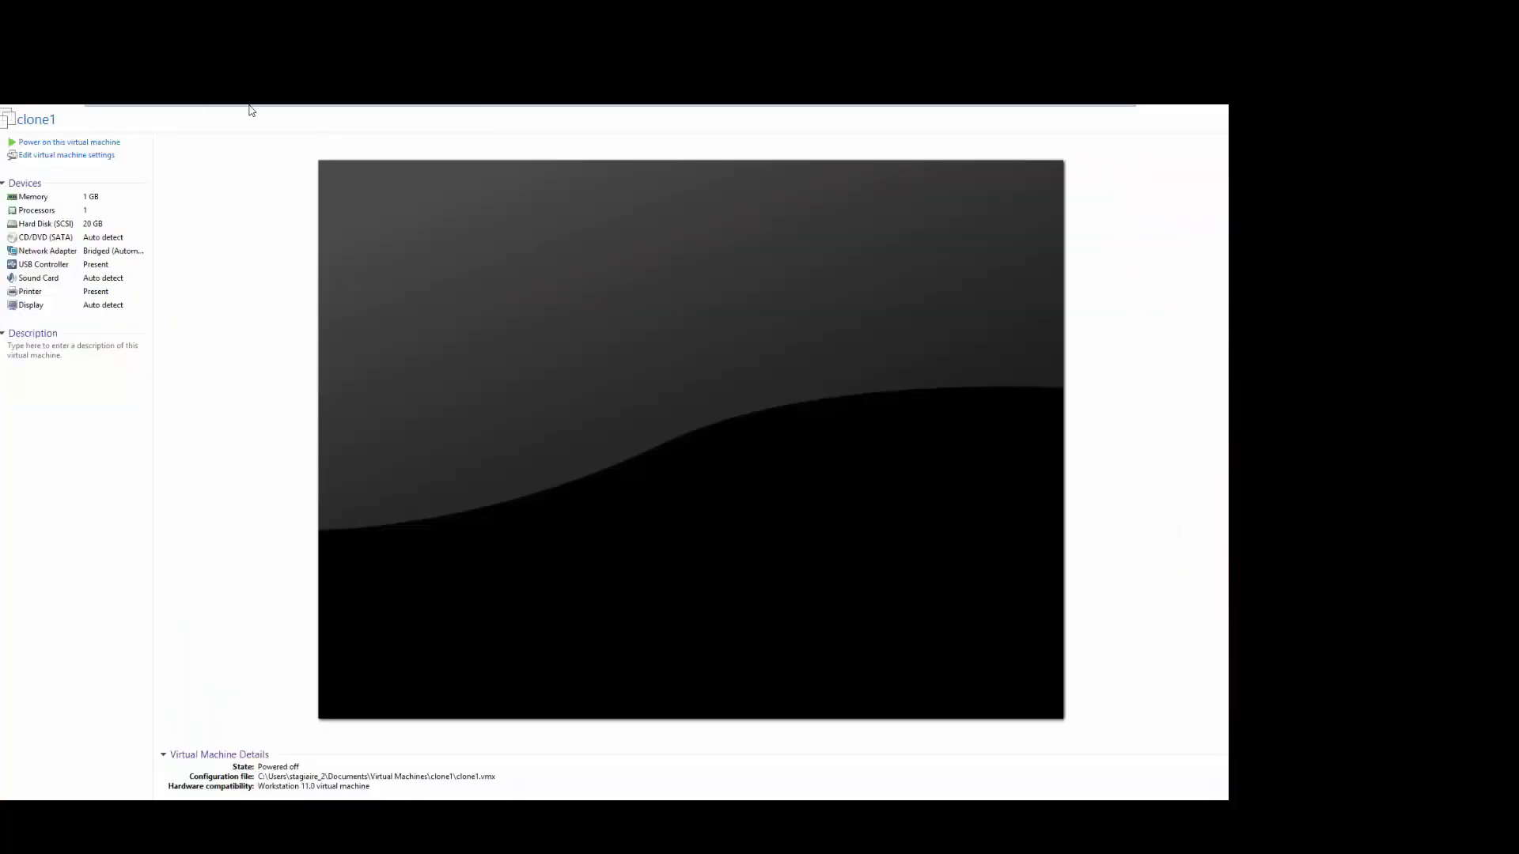
Step: Begin a custom Workstation 11.0 virtual machine named "clone2" with a Windows 7 guest and the operating system installed later
left_click(131, 113)
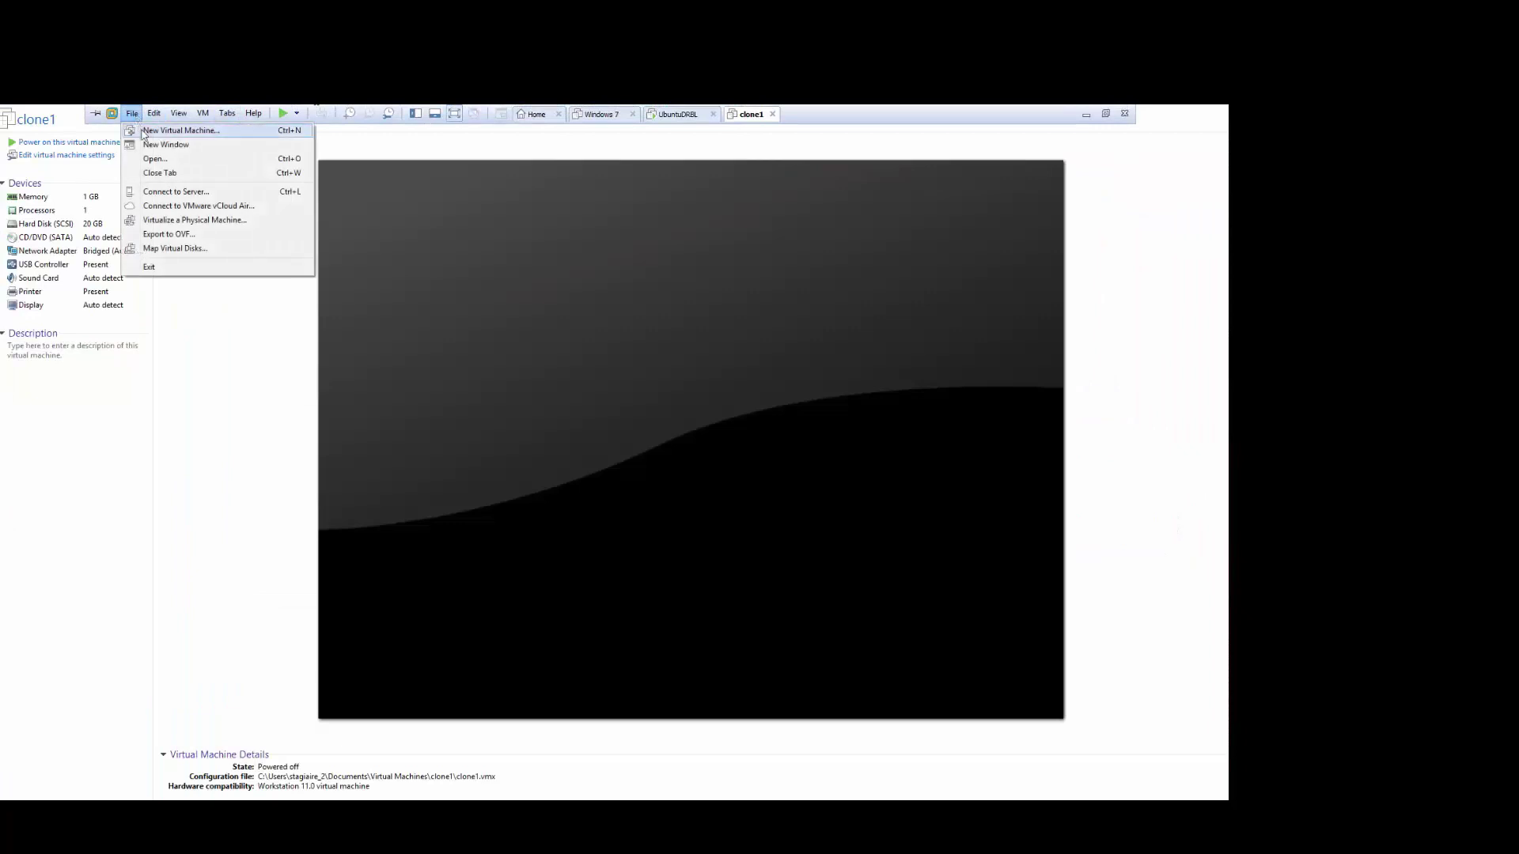
left_click(170, 131)
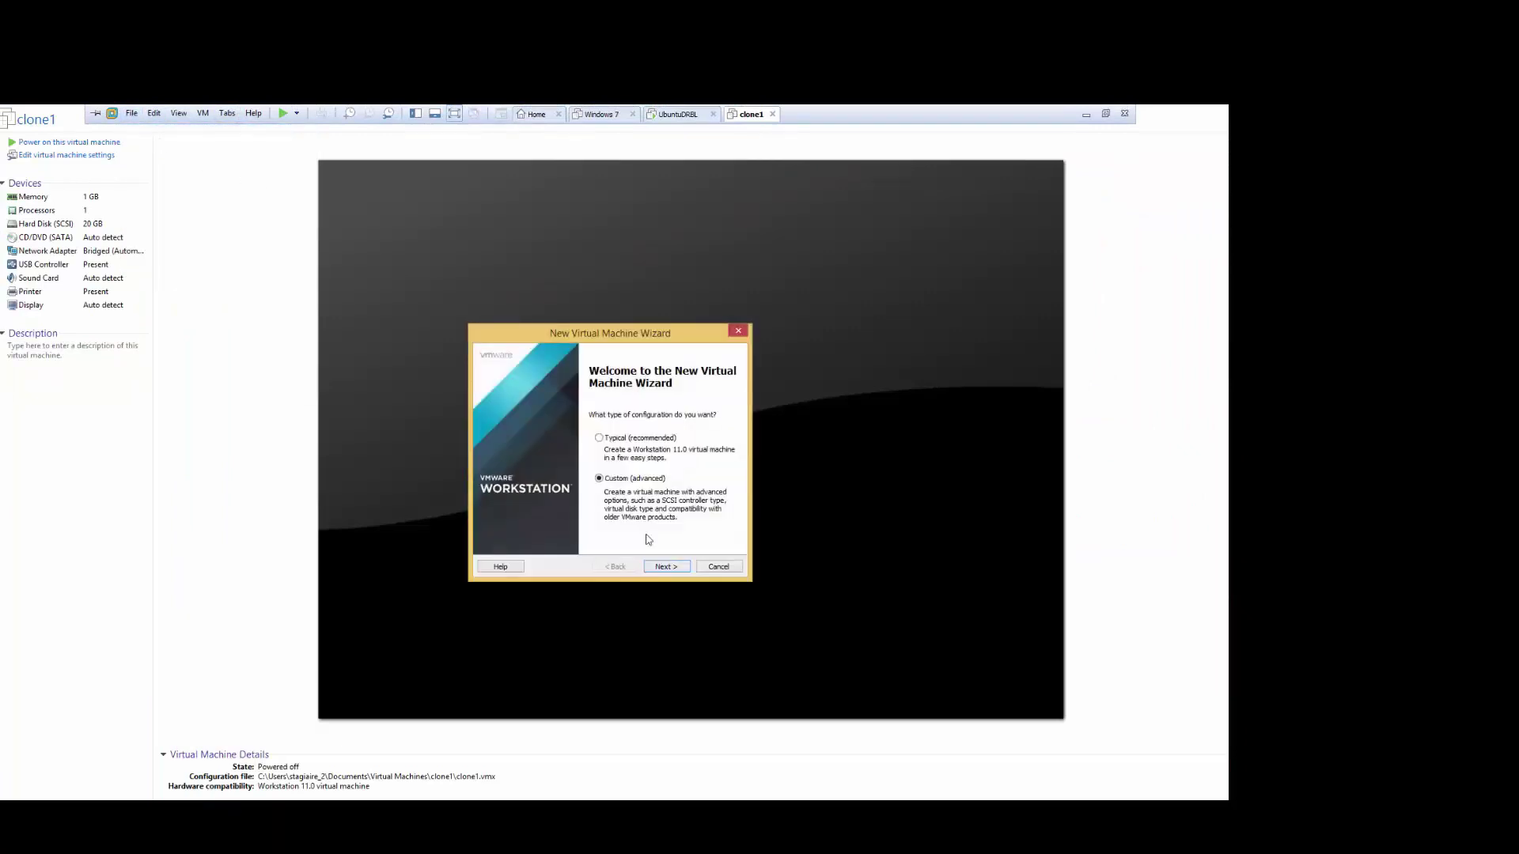
left_click(665, 567)
left_click(666, 566)
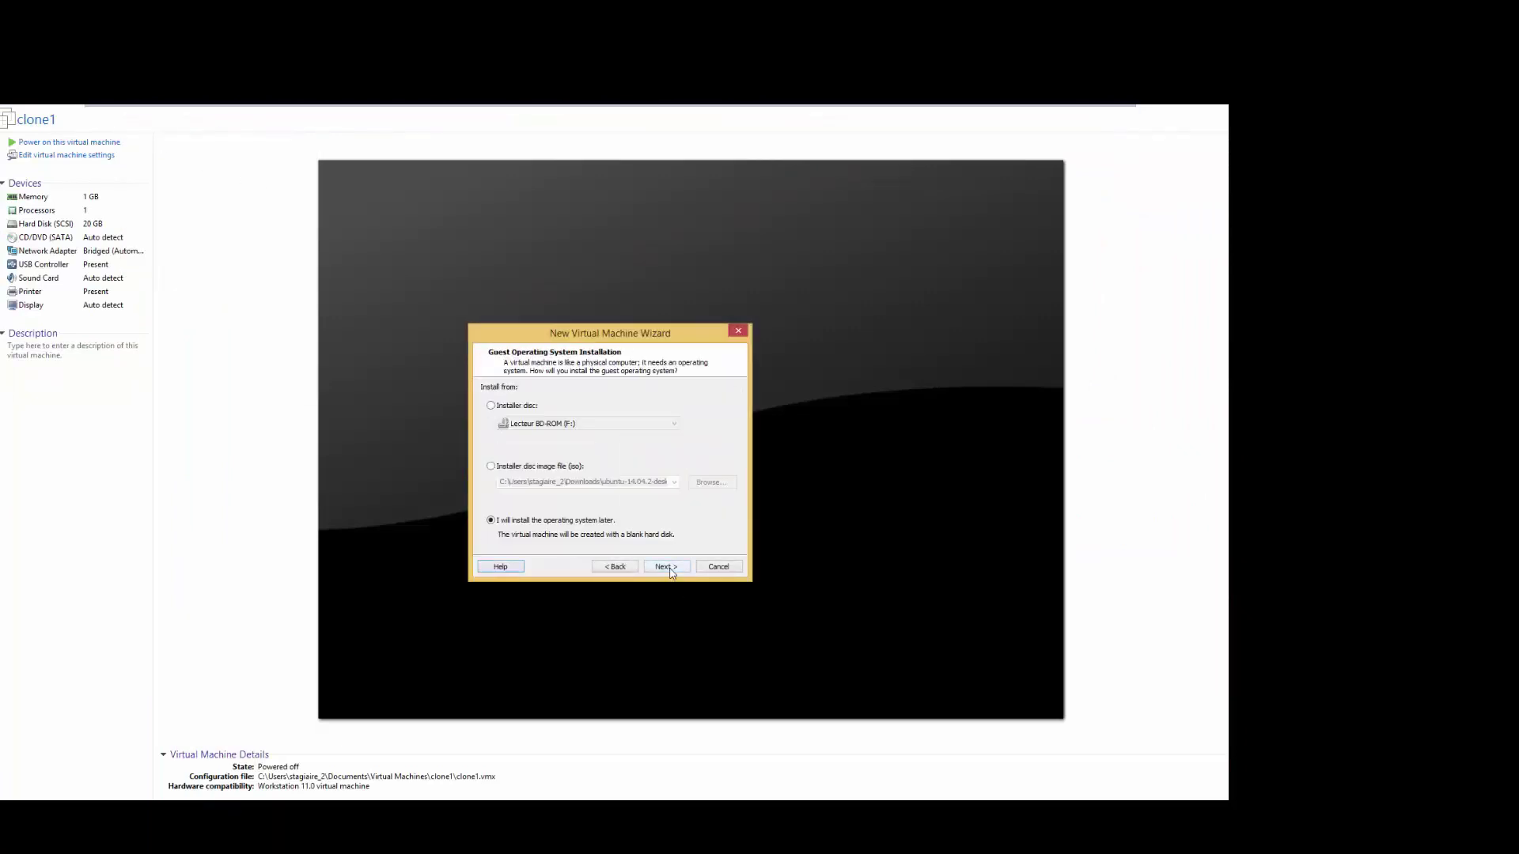
left_click(666, 566)
left_click(666, 567)
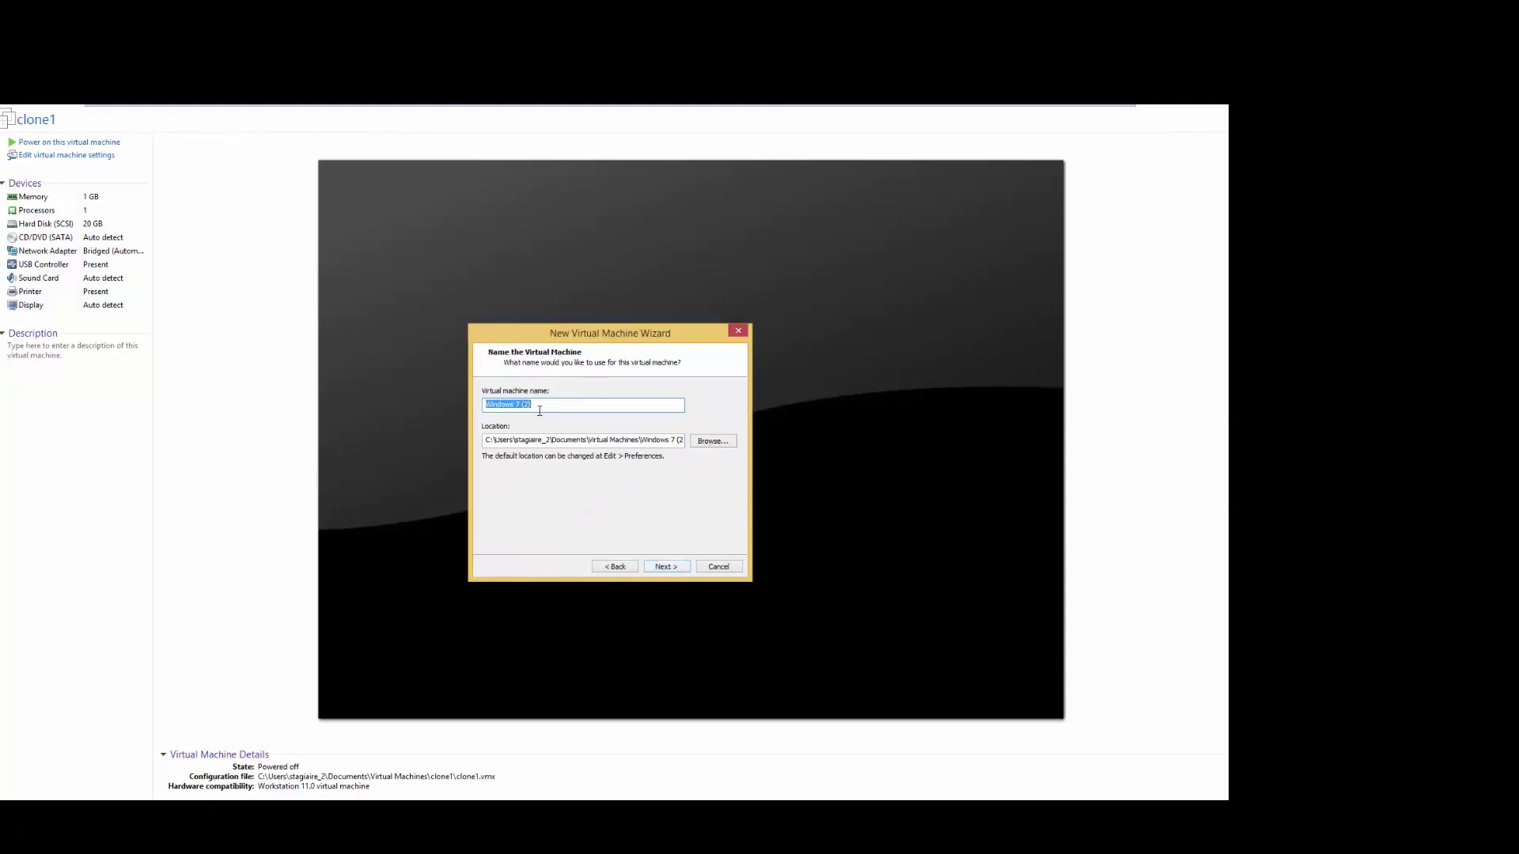
type("clone2")
left_click(669, 570)
Step: Keep the default processor settings and 1024 MB of memory for clone2, and choose bridged networking and the LSI Logic SAS controller
left_click(667, 570)
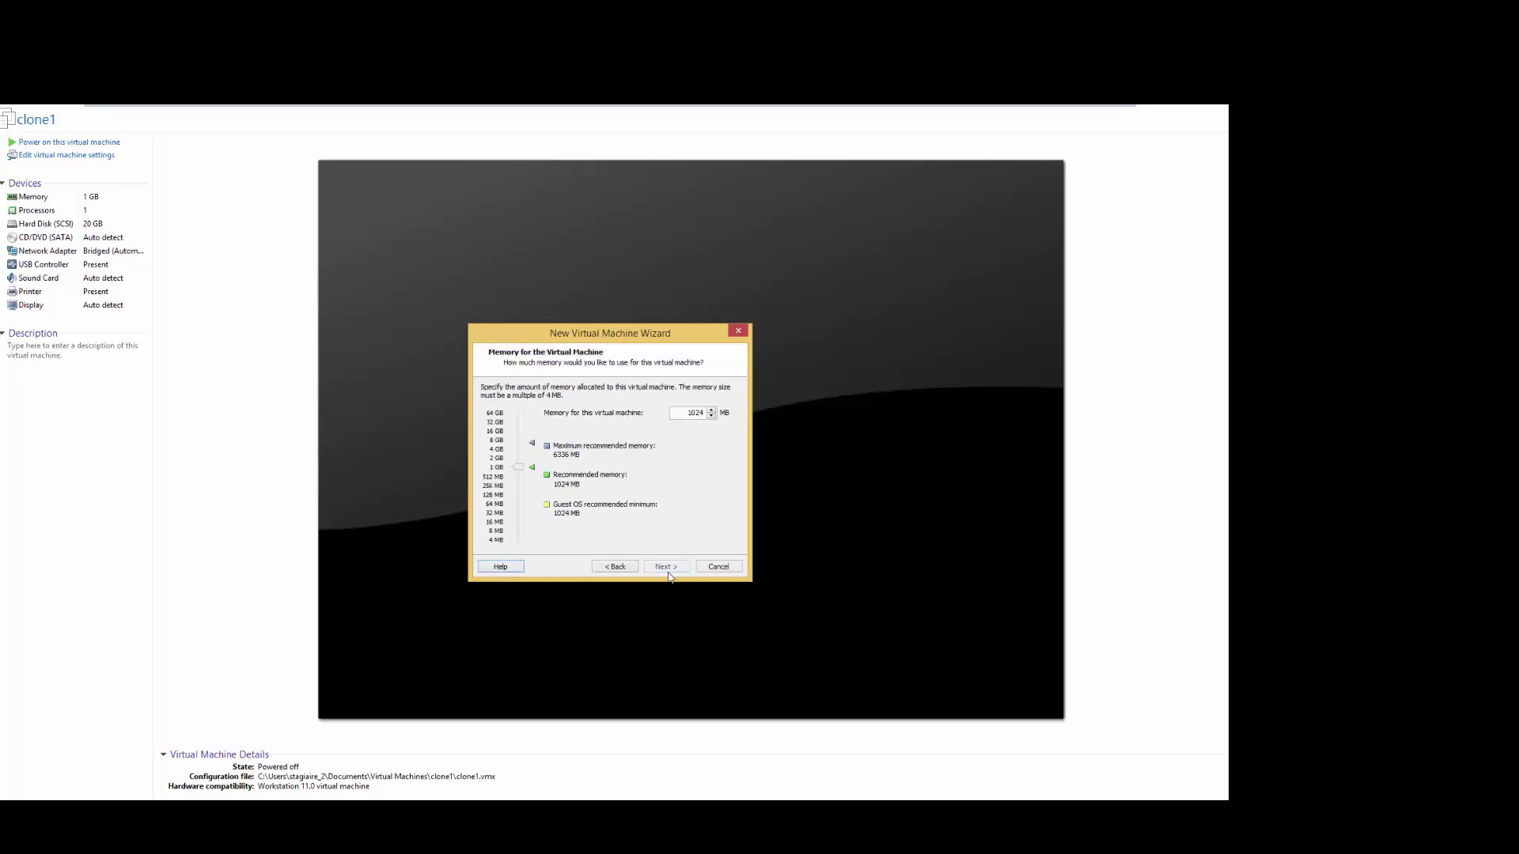
left_click(667, 569)
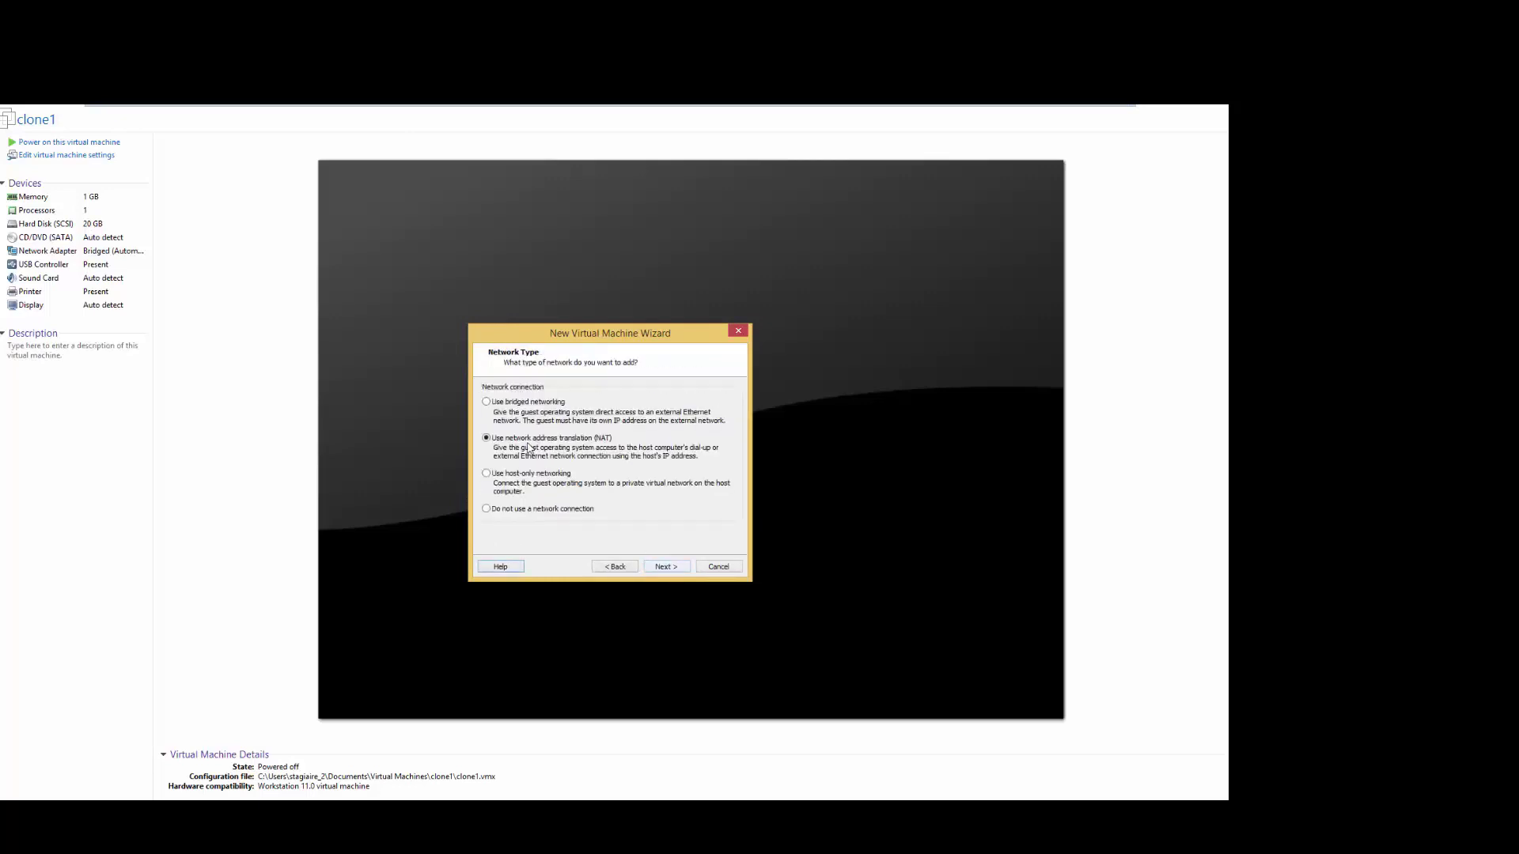
left_click(486, 402)
left_click(671, 568)
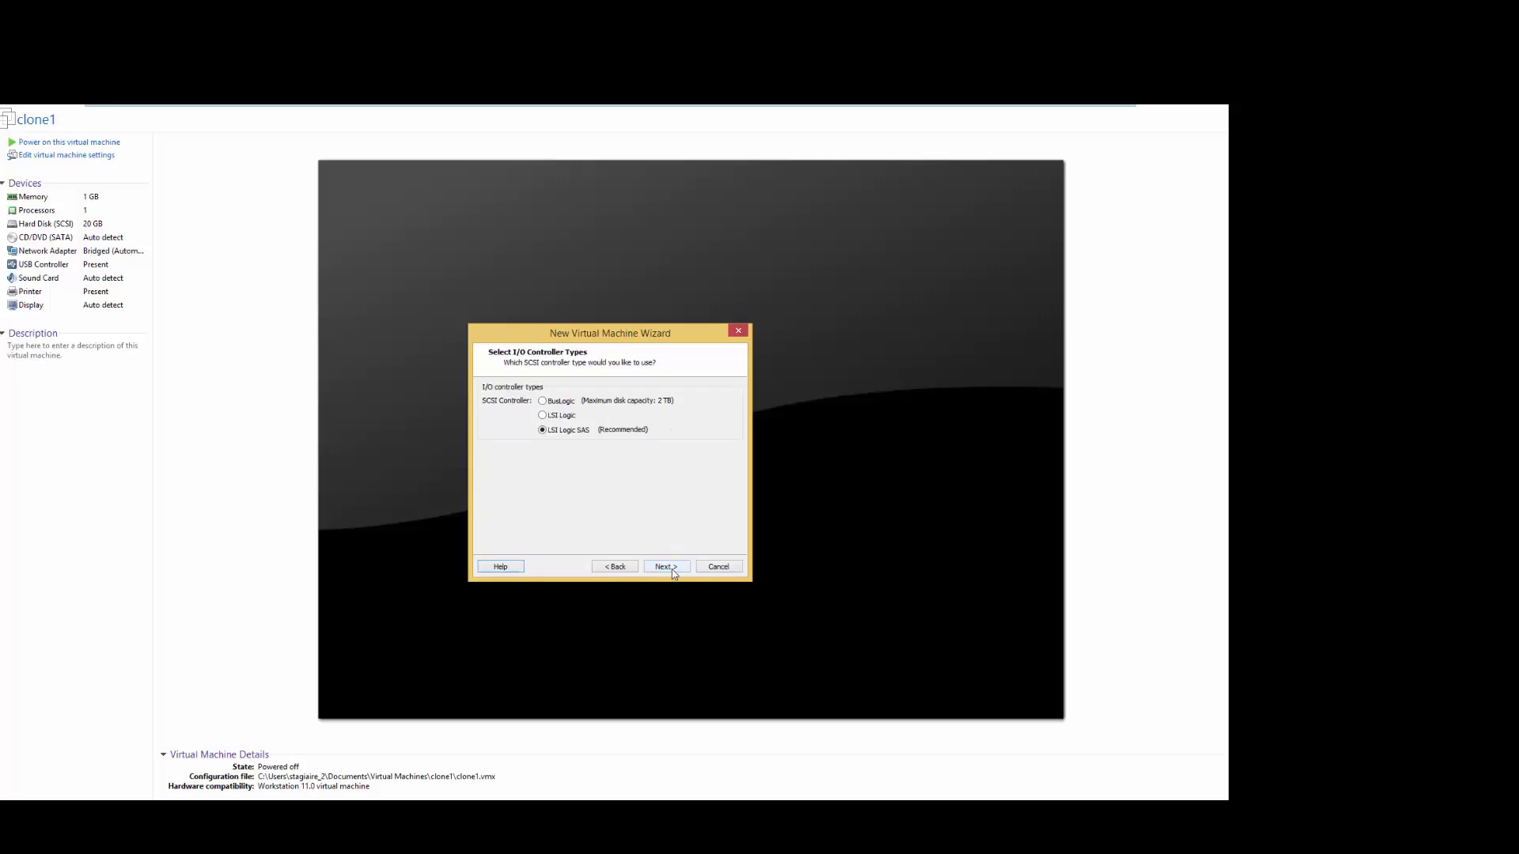
left_click(671, 568)
Step: Give clone2 a 20 GB virtual disk stored as a single file, clone2.vmdk, and create the machine
left_click(672, 568)
left_click(672, 568)
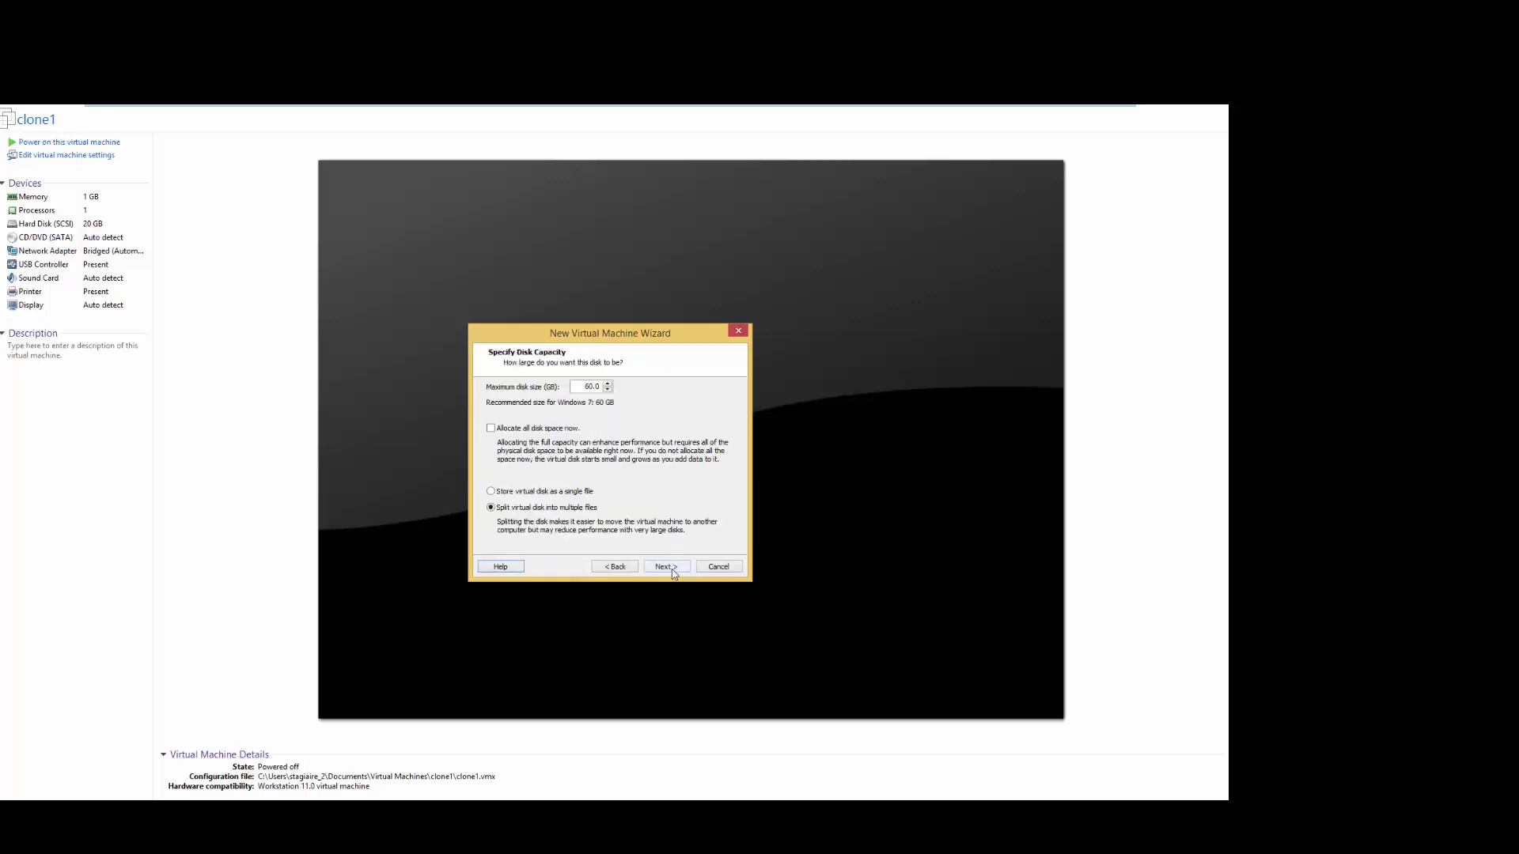
left_click(495, 492)
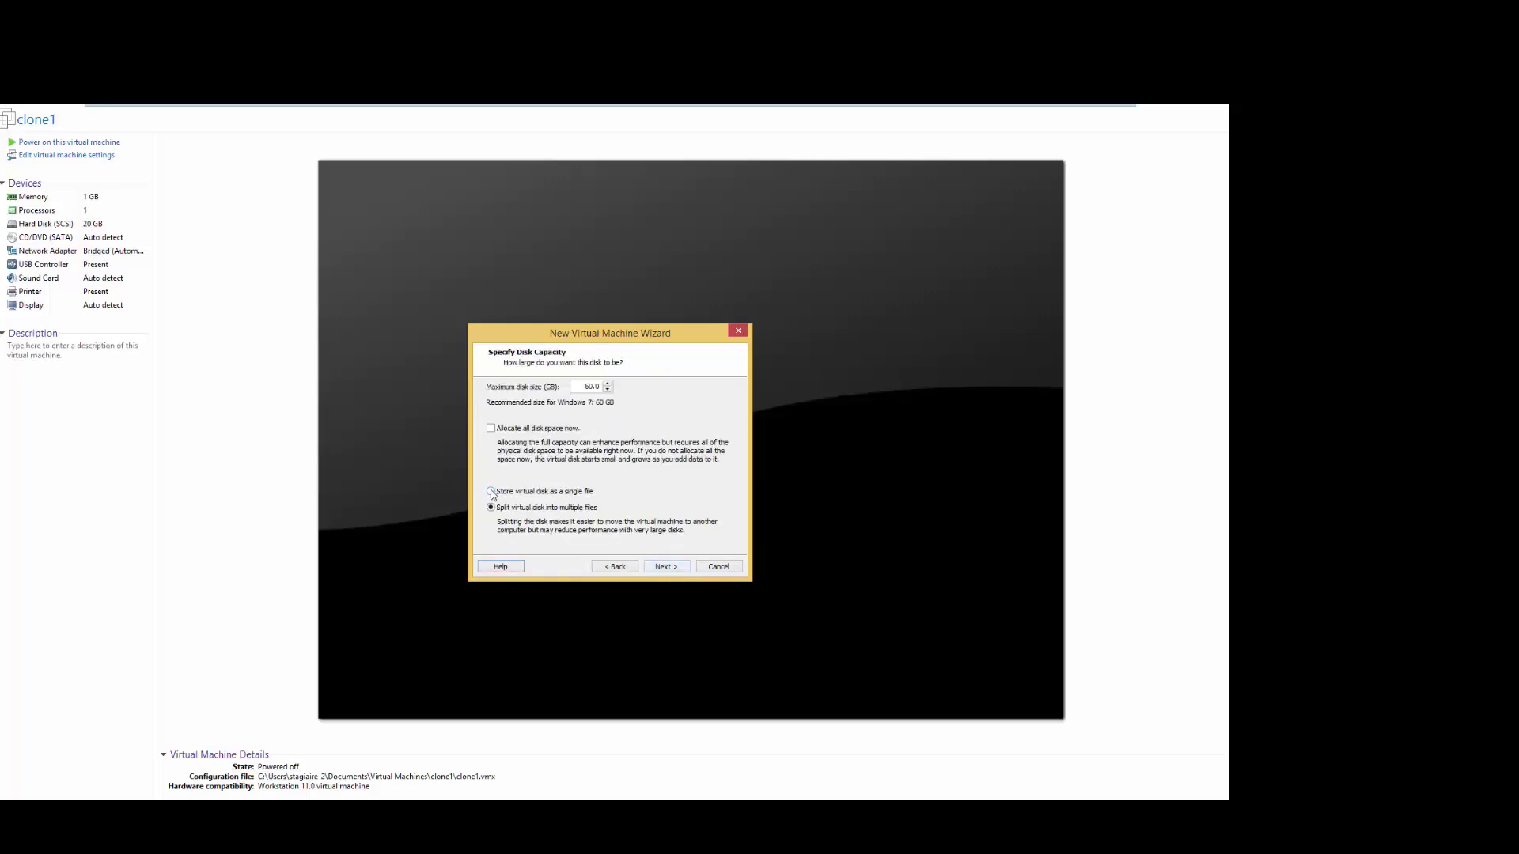
left_click(588, 387)
left_click(665, 570)
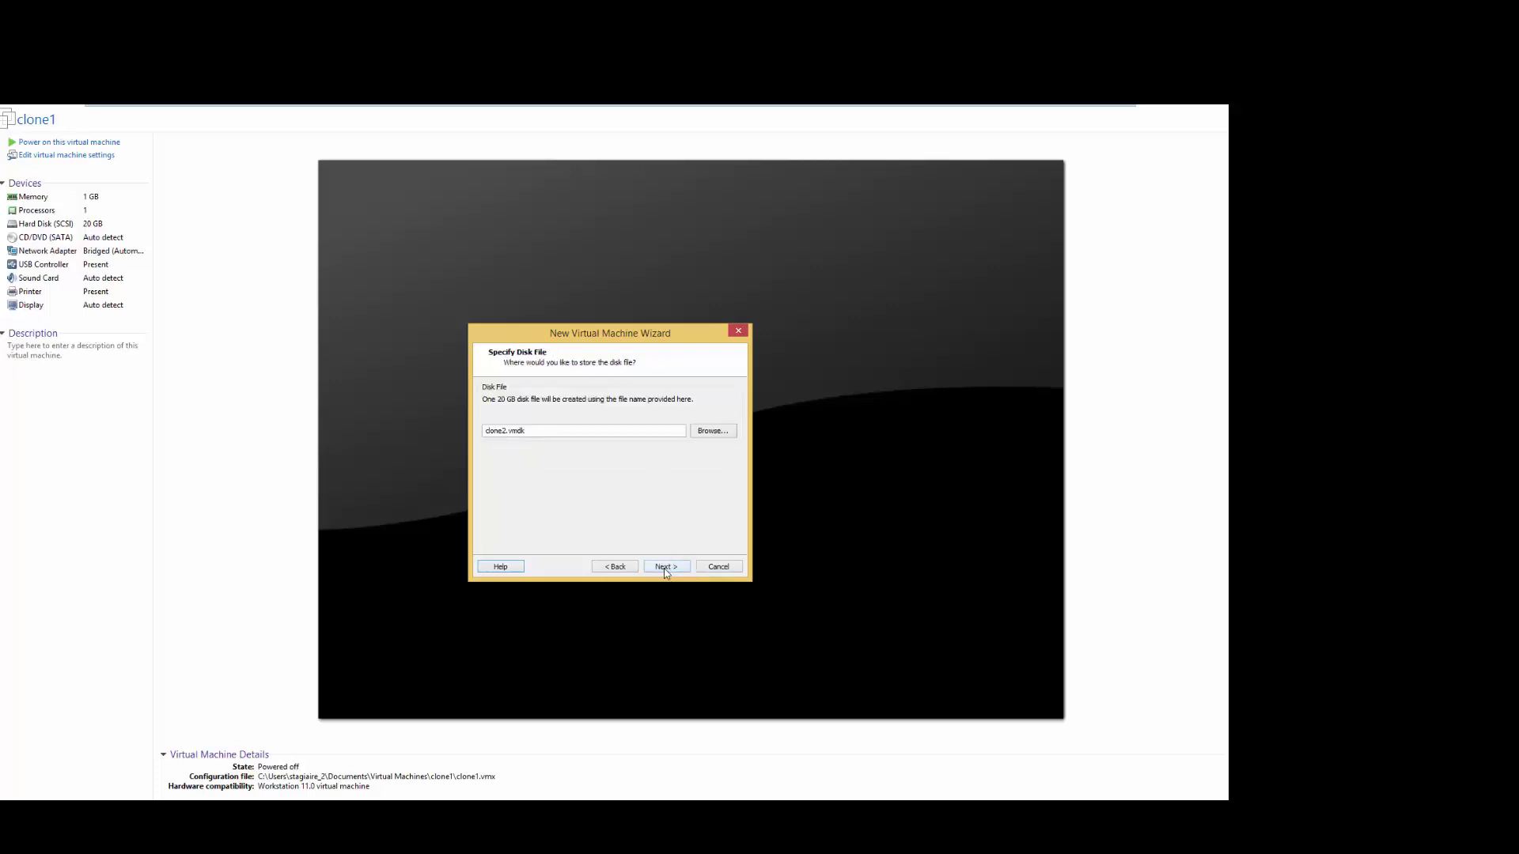
left_click(665, 569)
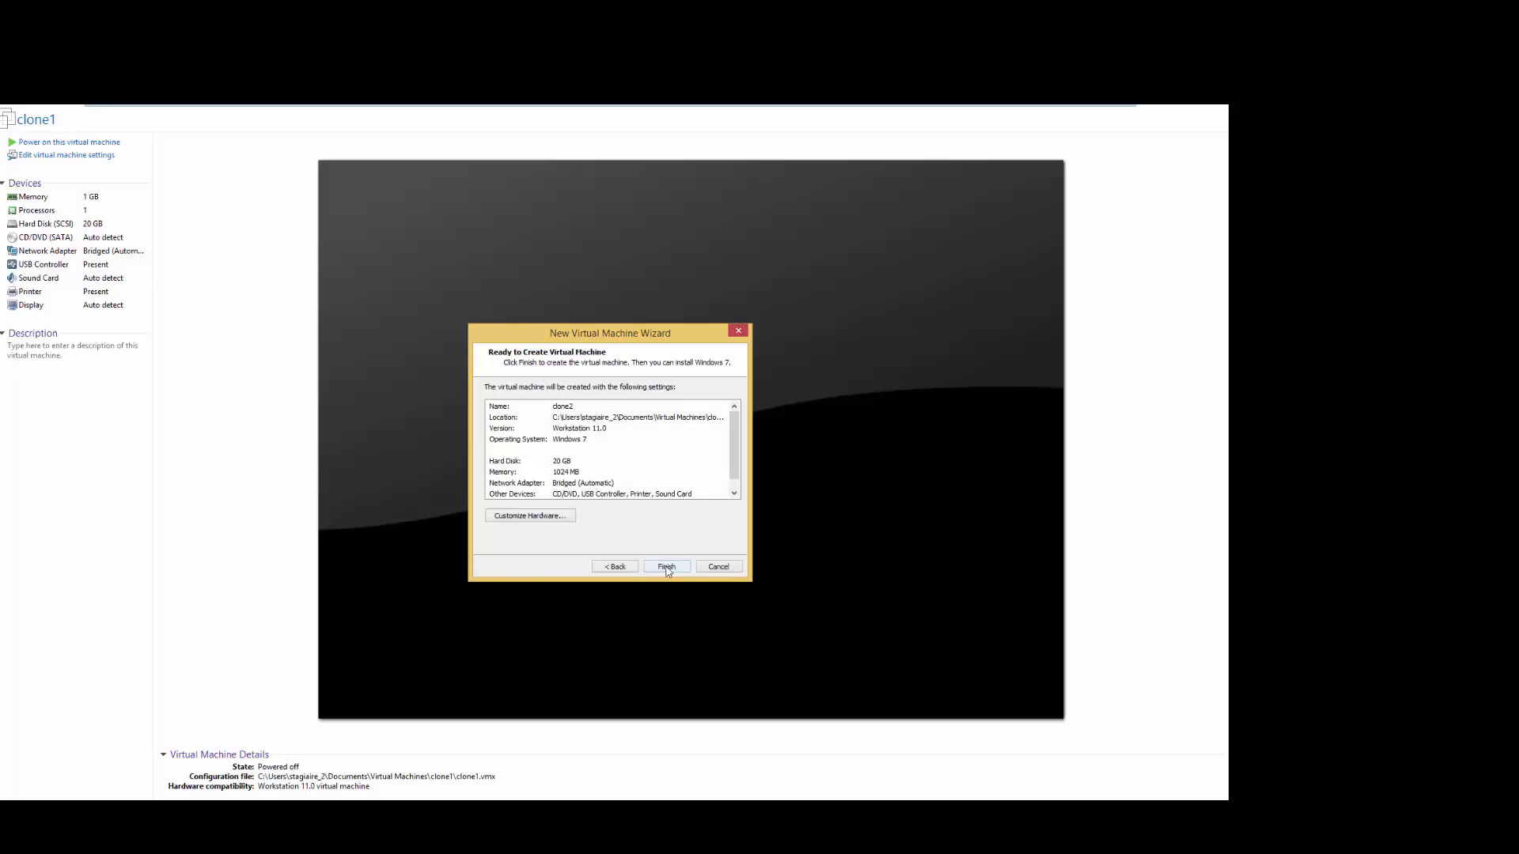
left_click(665, 568)
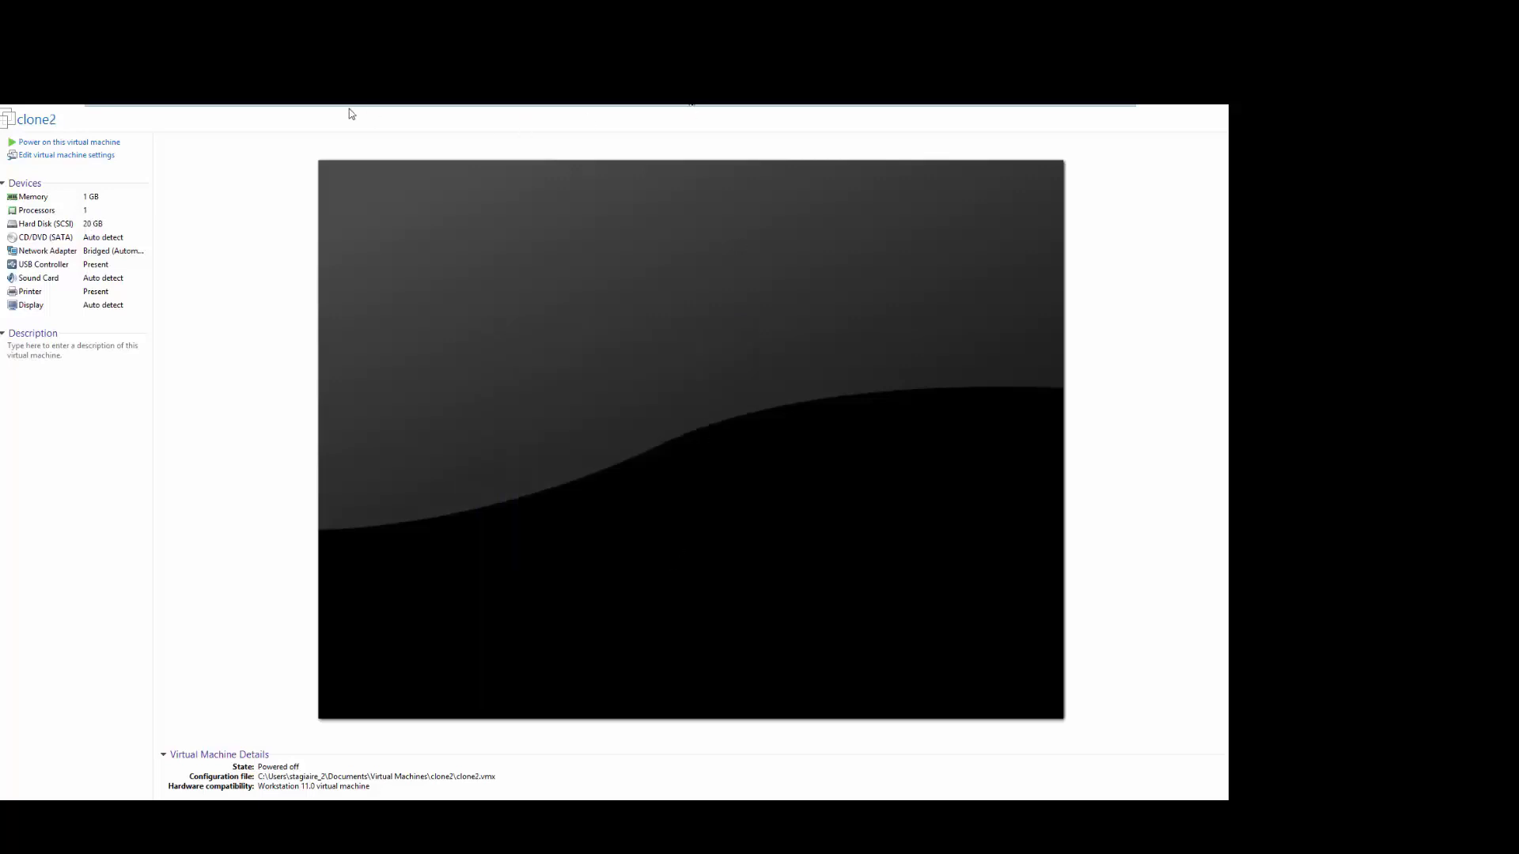
Step: Start up the clone1 and clone2 virtual machines
mouse_move(1057, 106)
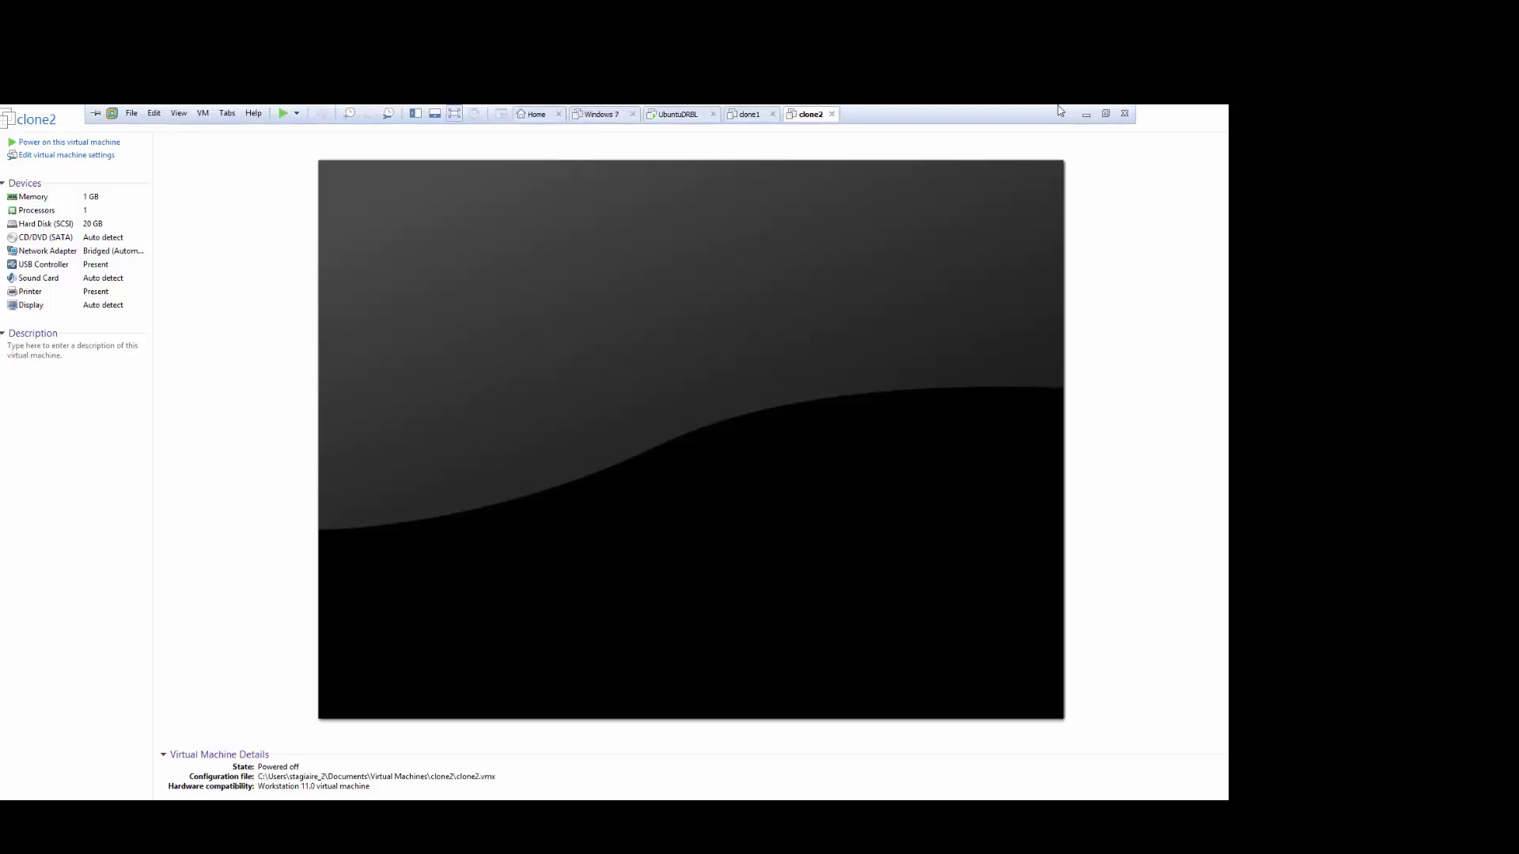
left_click(742, 119)
right_click(742, 119)
mouse_move(772, 143)
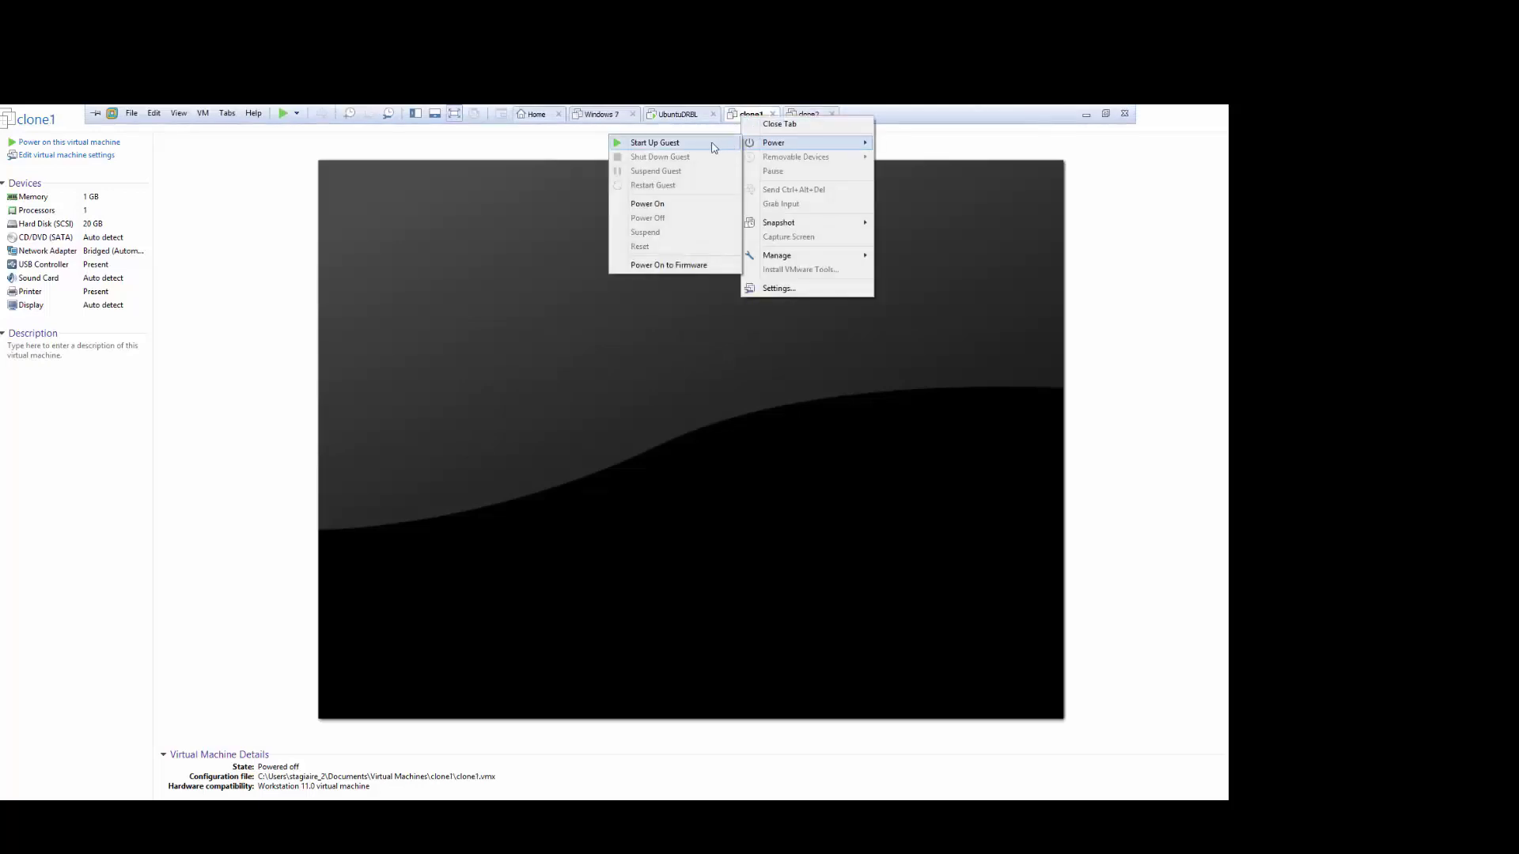
left_click(655, 142)
right_click(805, 115)
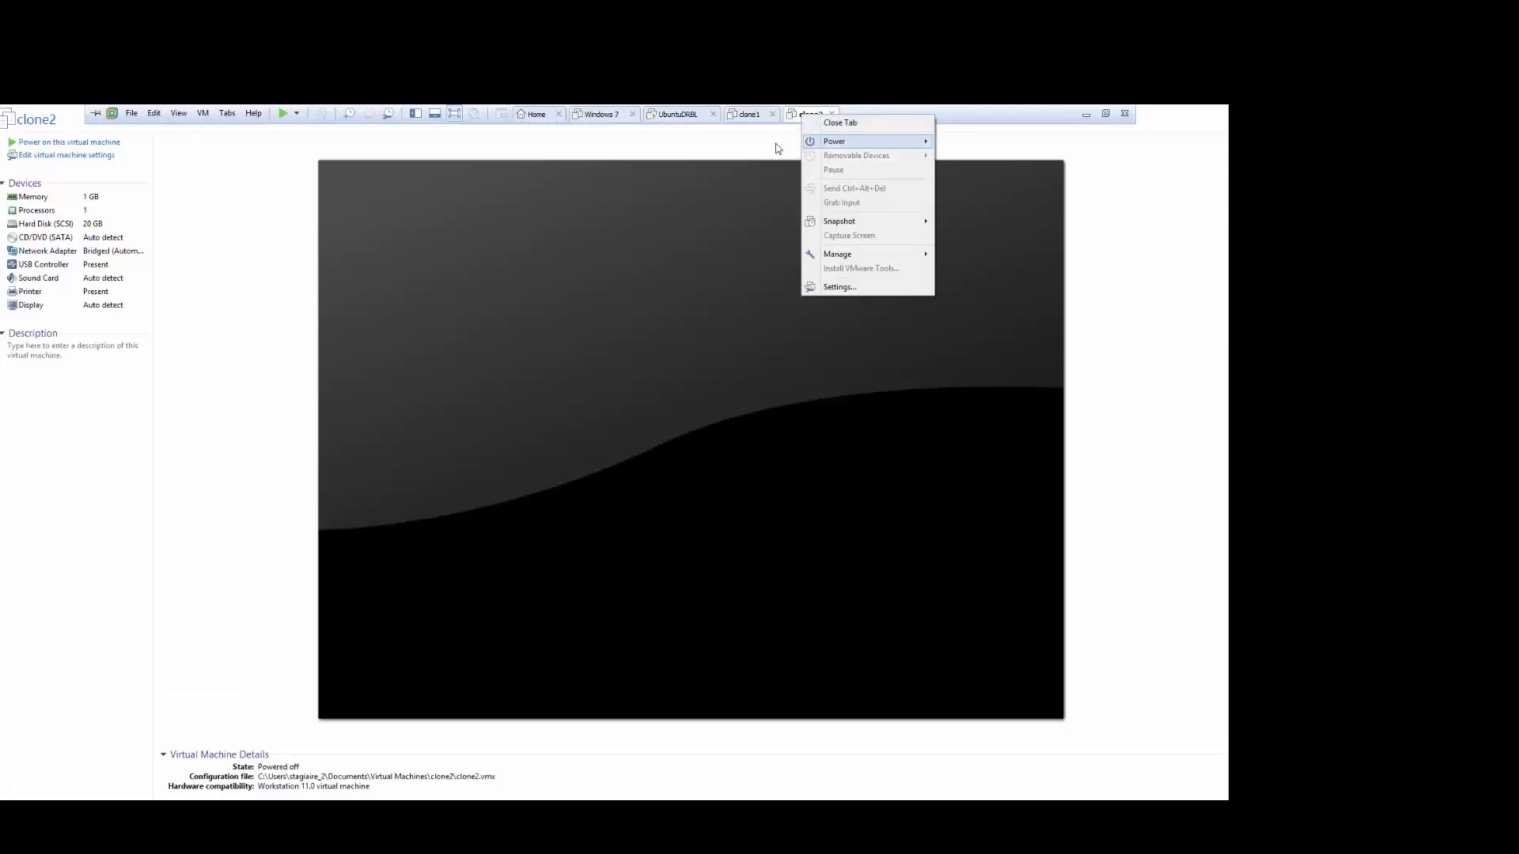
left_click(767, 142)
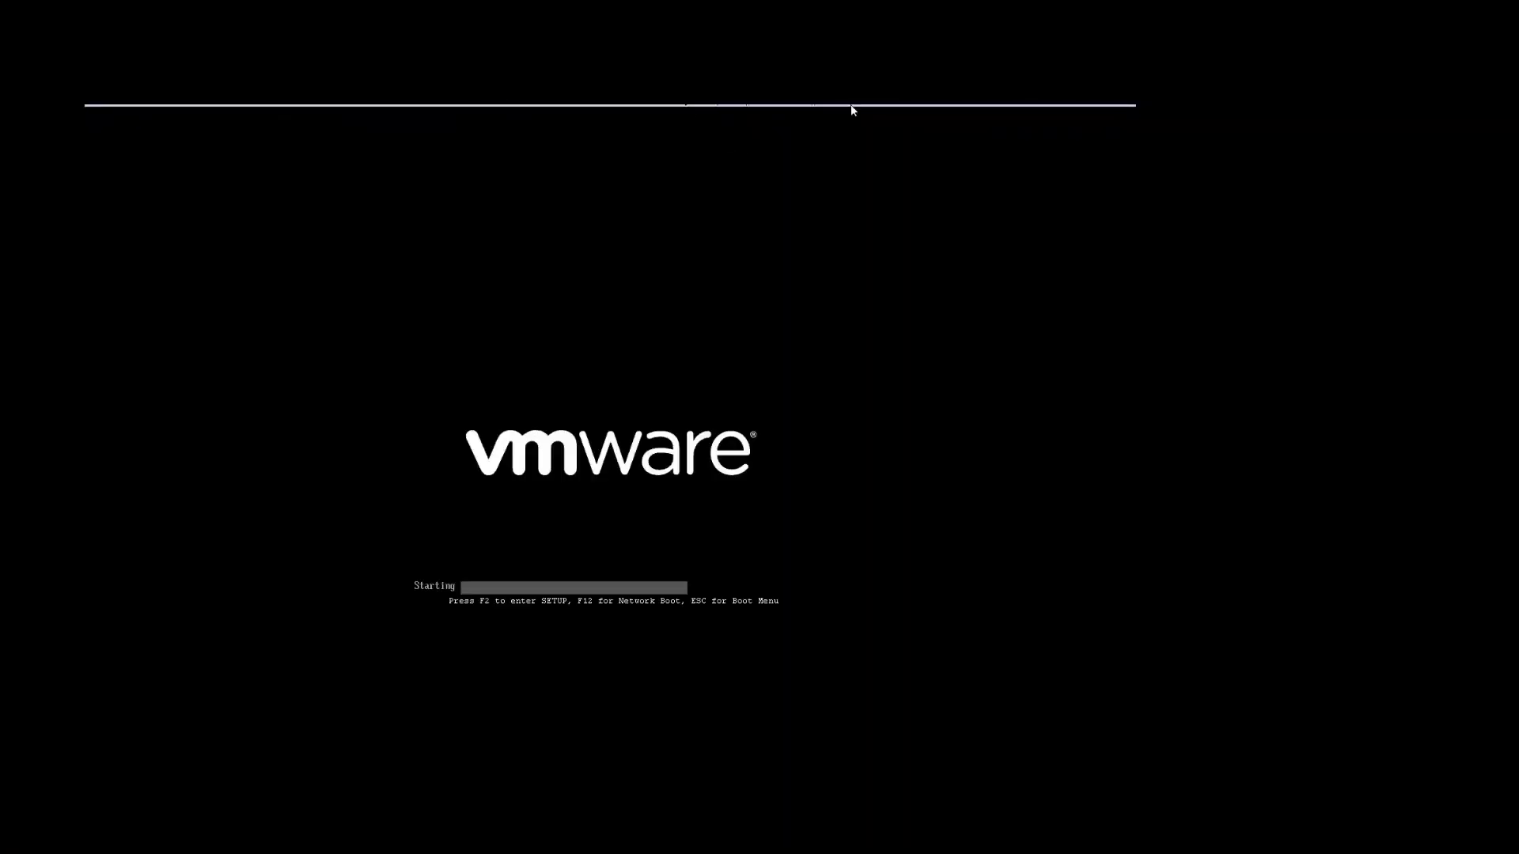
Step: Check on clone1 and clone2 in turn as they network-boot from the DRBL server into the Clonezilla multicast restore
mouse_move(951, 109)
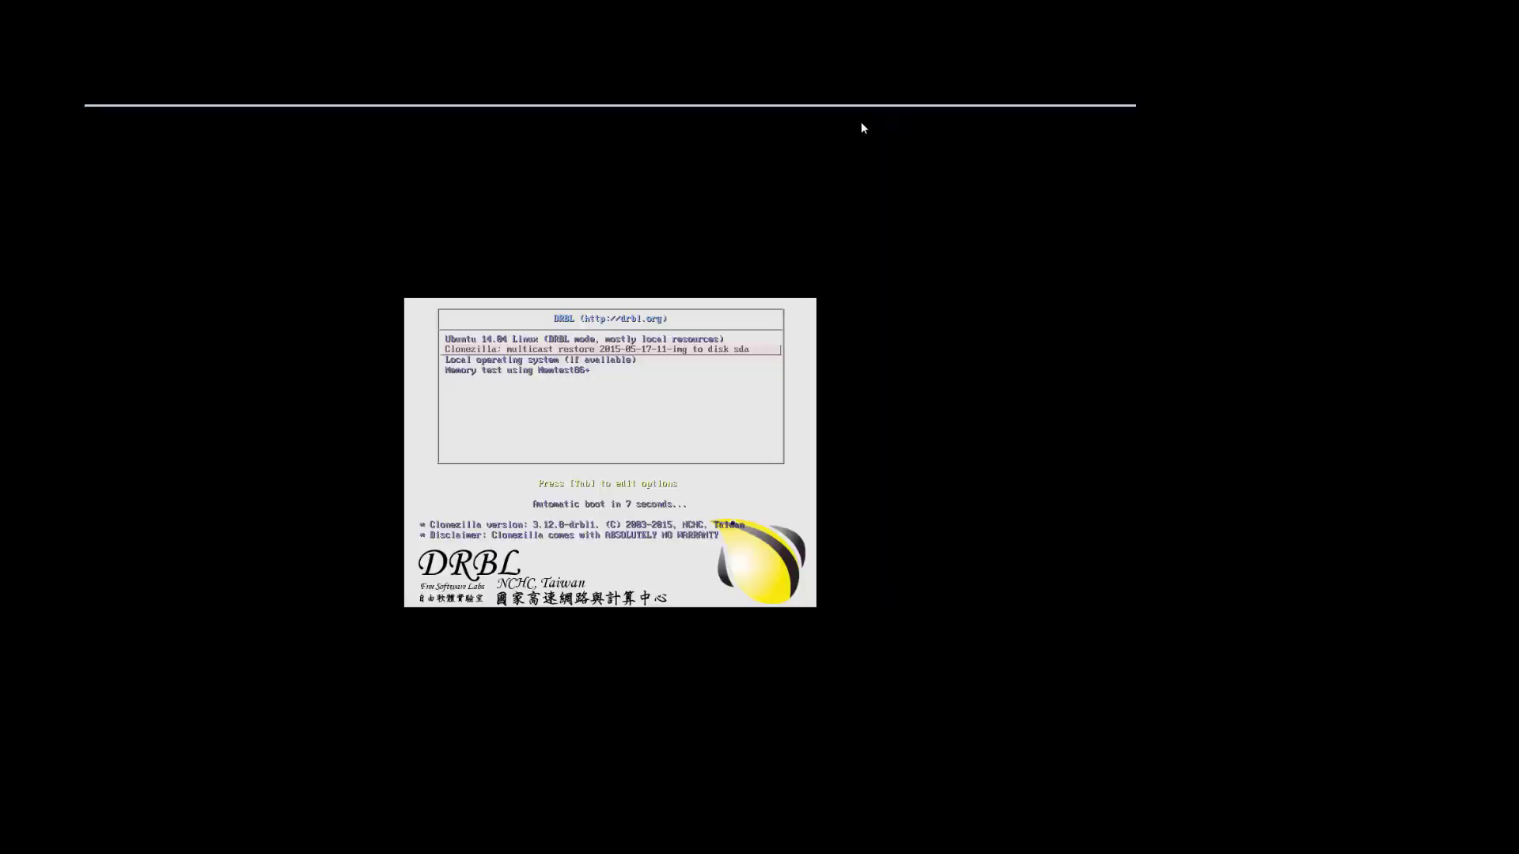
mouse_move(864, 111)
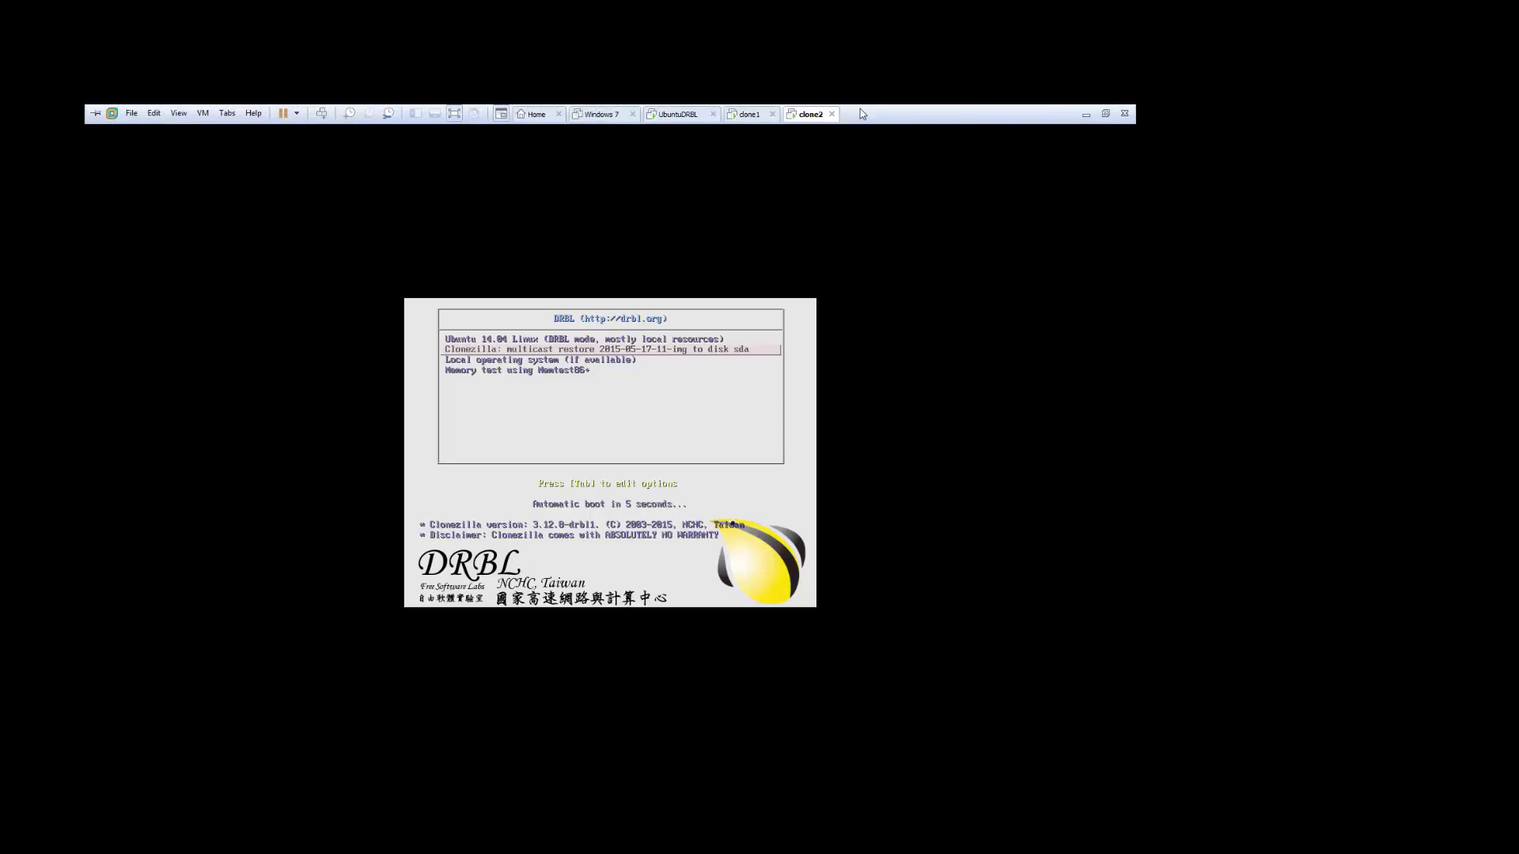
left_click(746, 115)
left_click(700, 444)
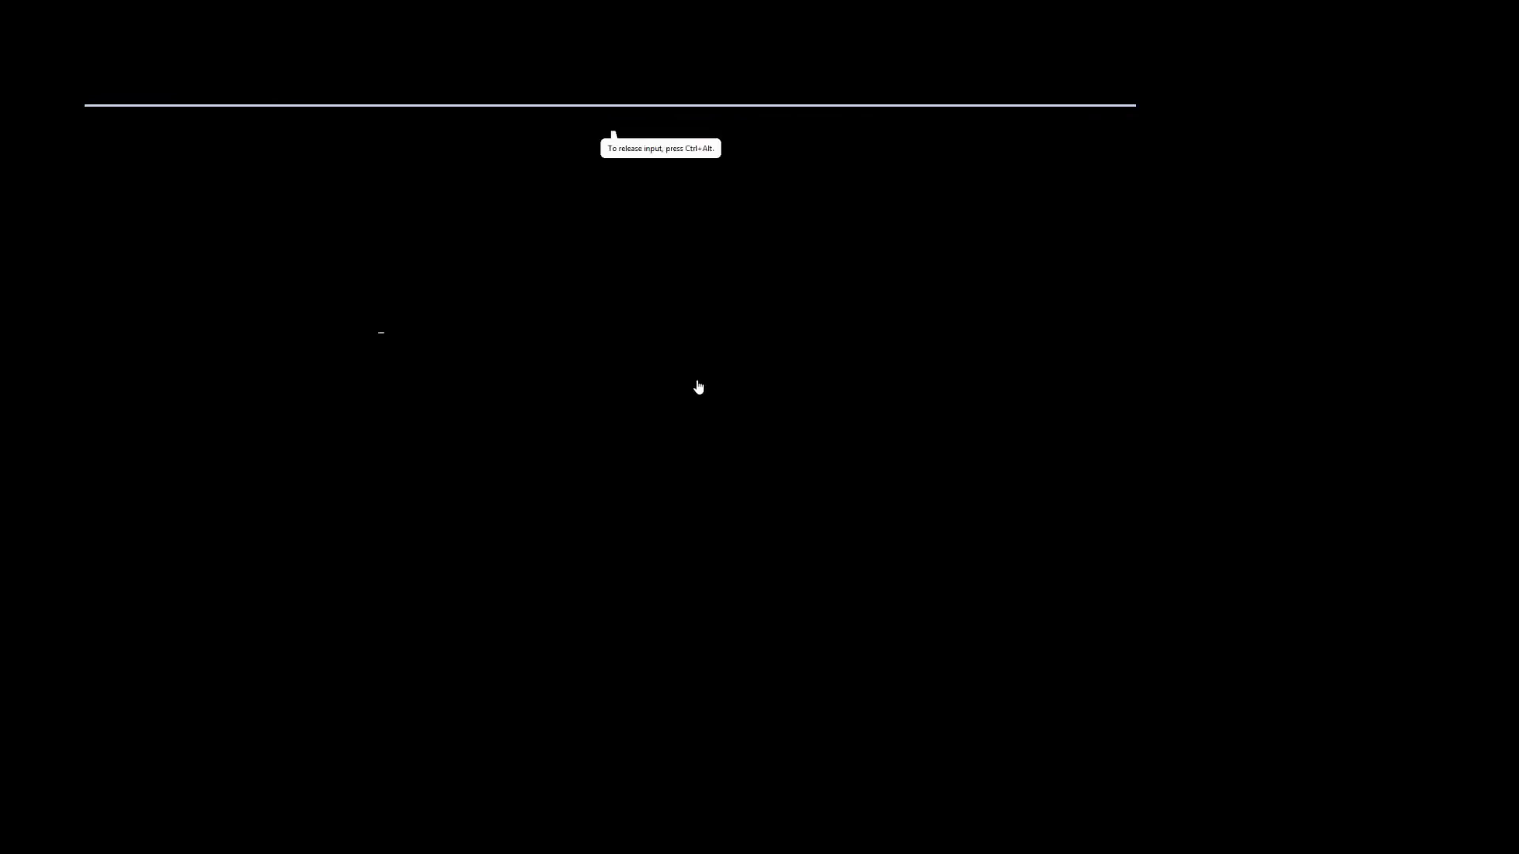
key("ctrl+alt")
mouse_move(855, 112)
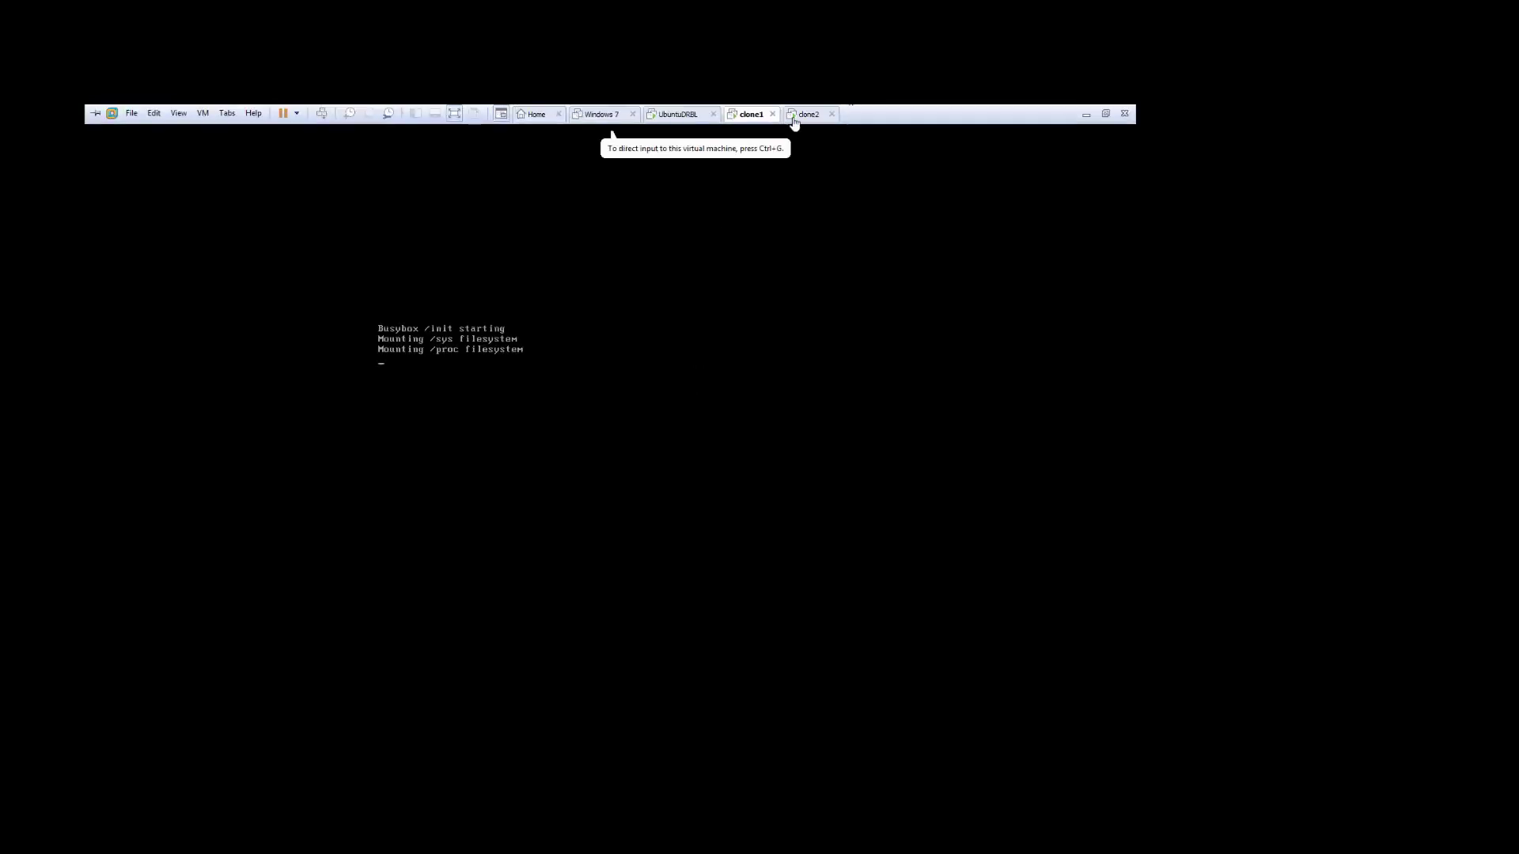
left_click(809, 114)
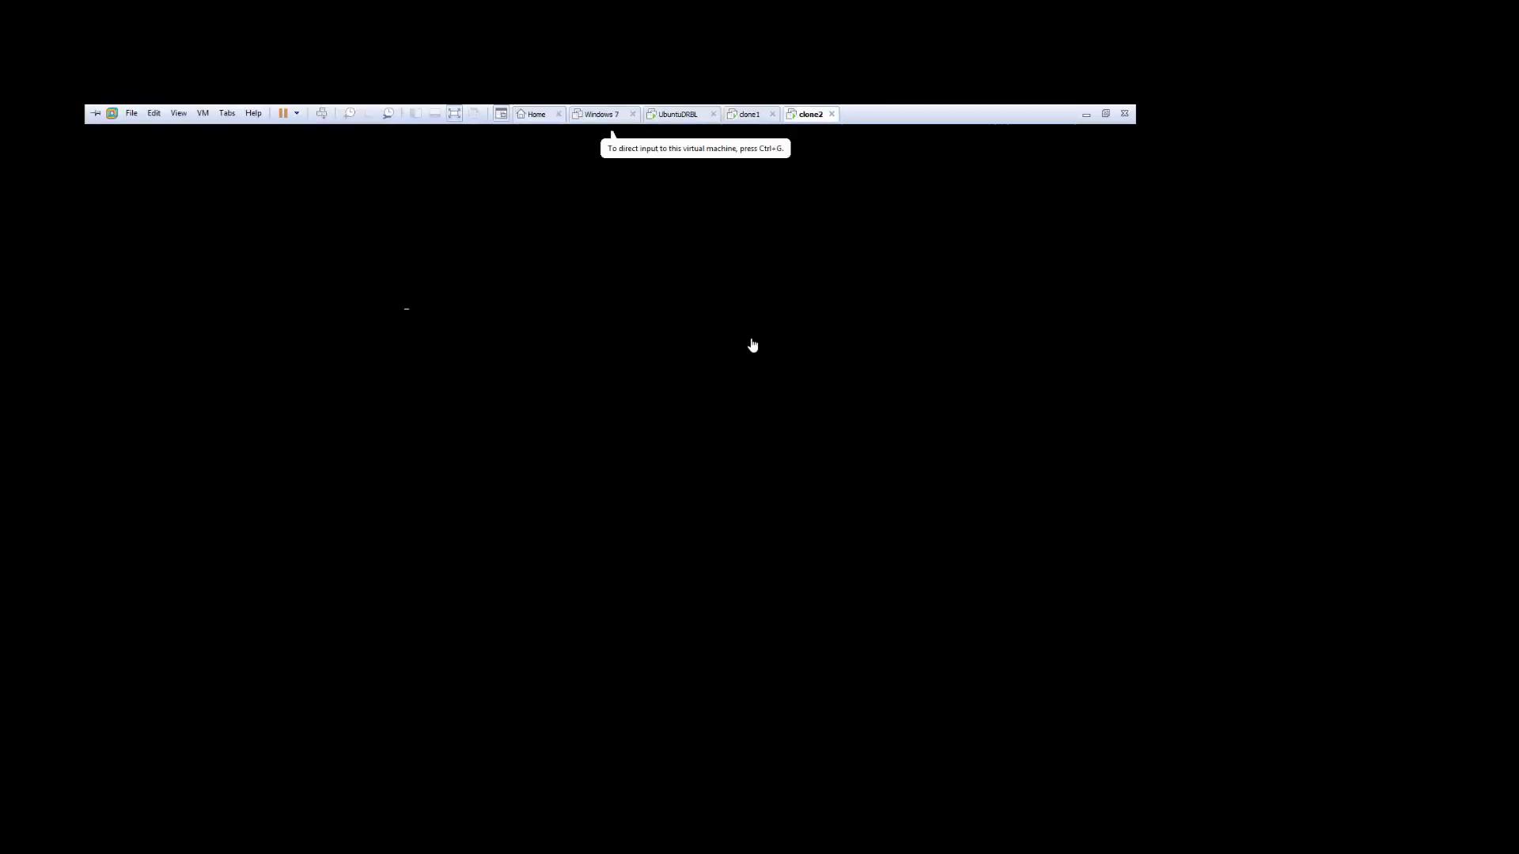
left_click(750, 114)
left_click(791, 115)
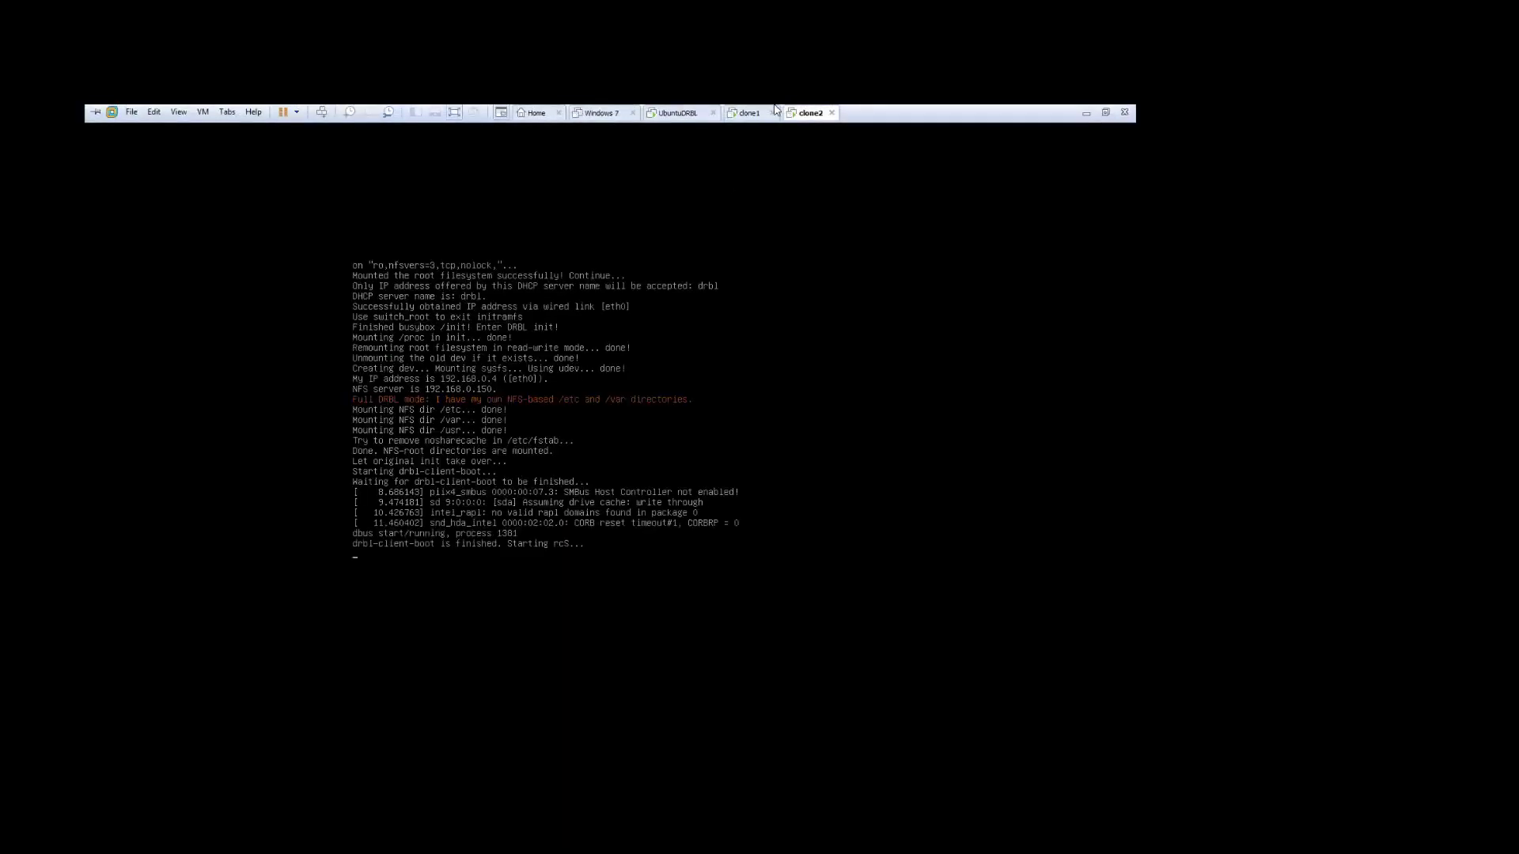
left_click(752, 116)
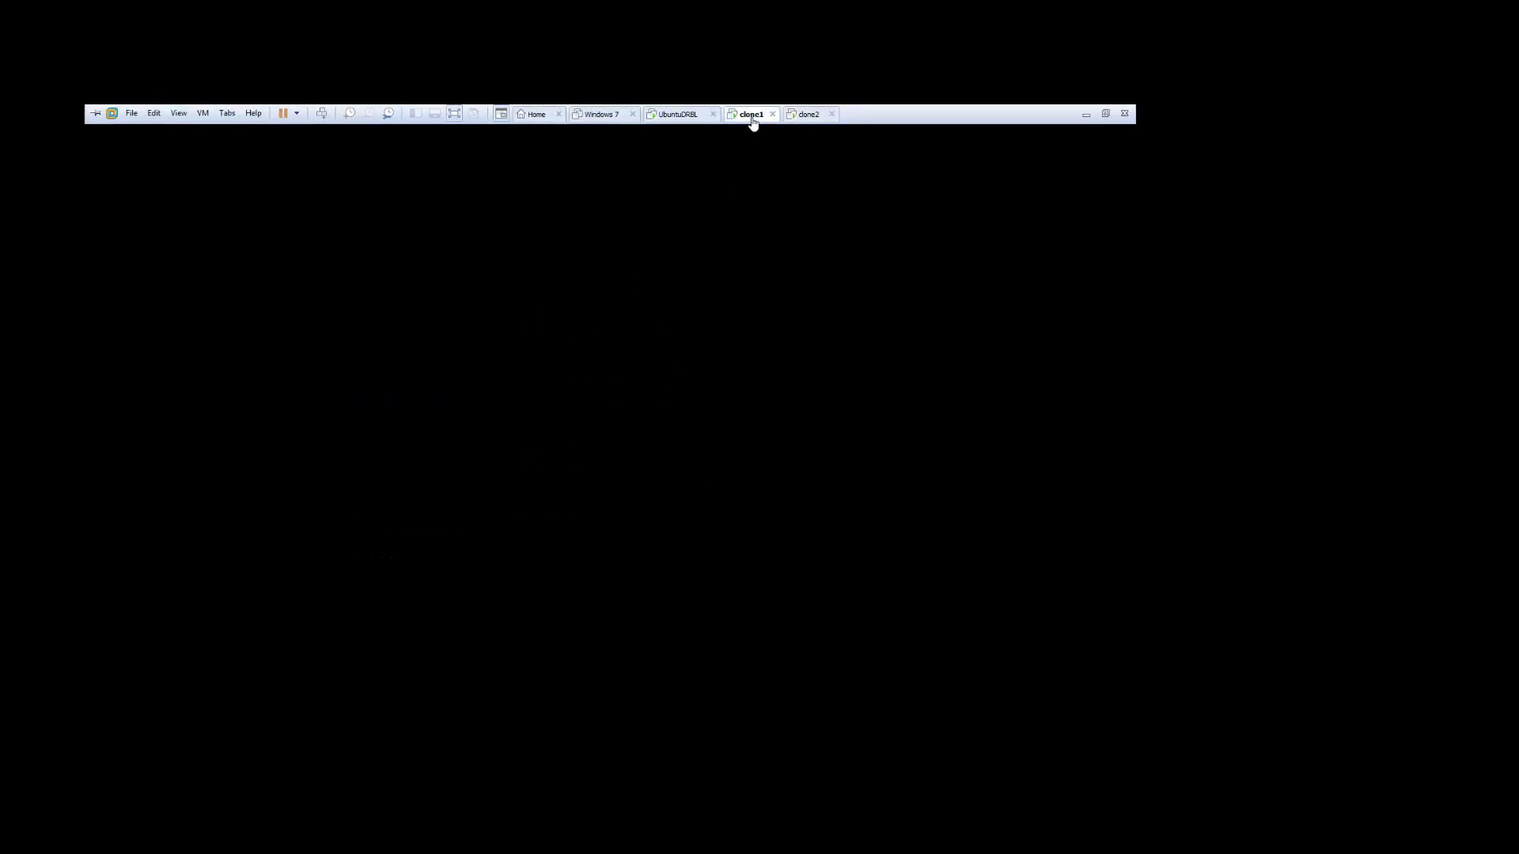
left_click(805, 120)
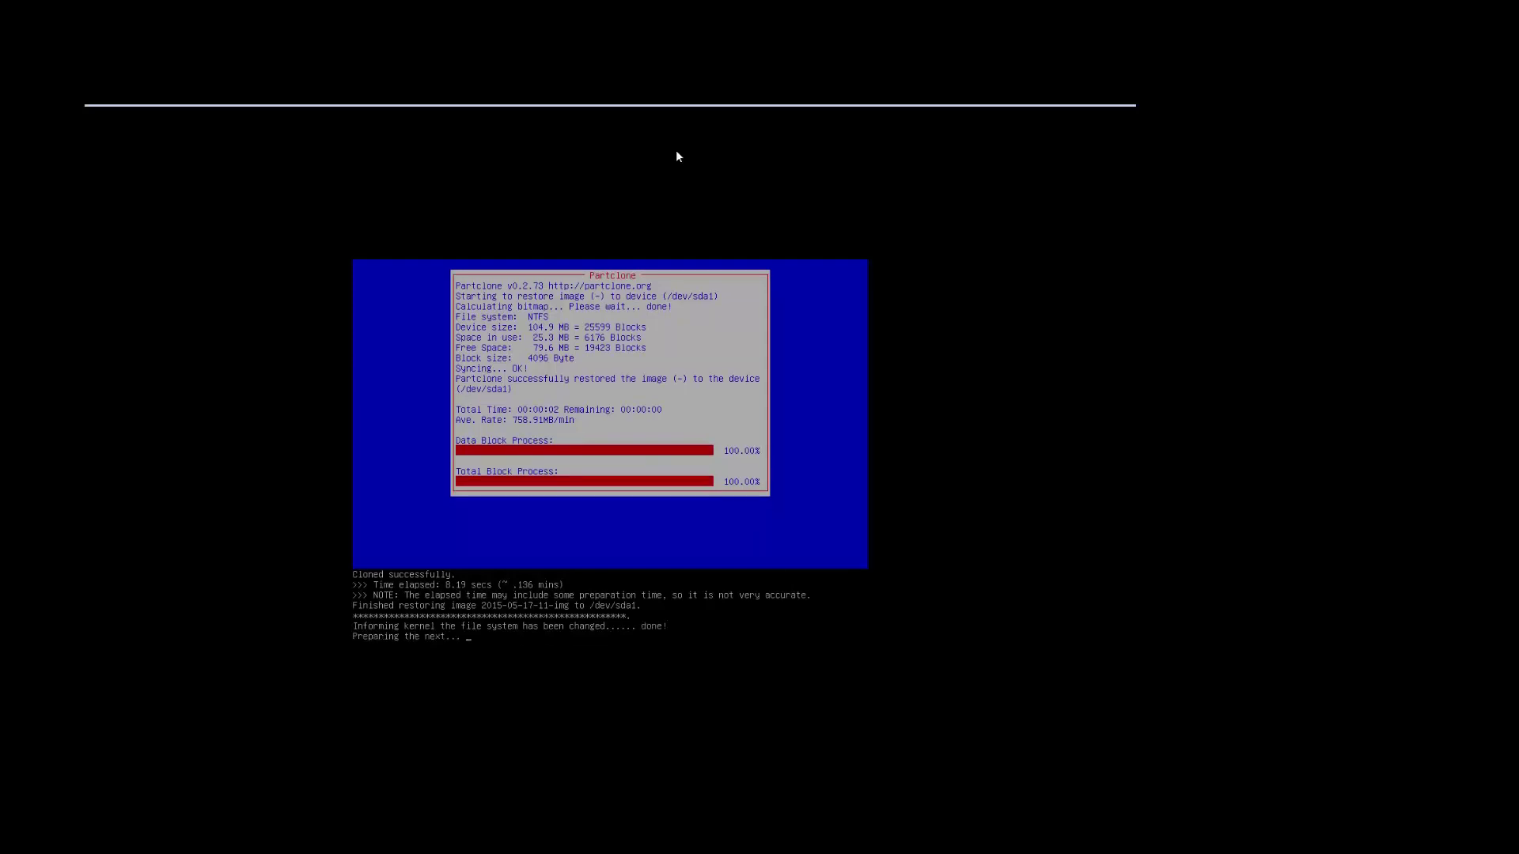
Step: Monitor the Partclone restore of /dev/sda2 on clone1 and clone2, alternating between the two virtual machines
mouse_move(751, 108)
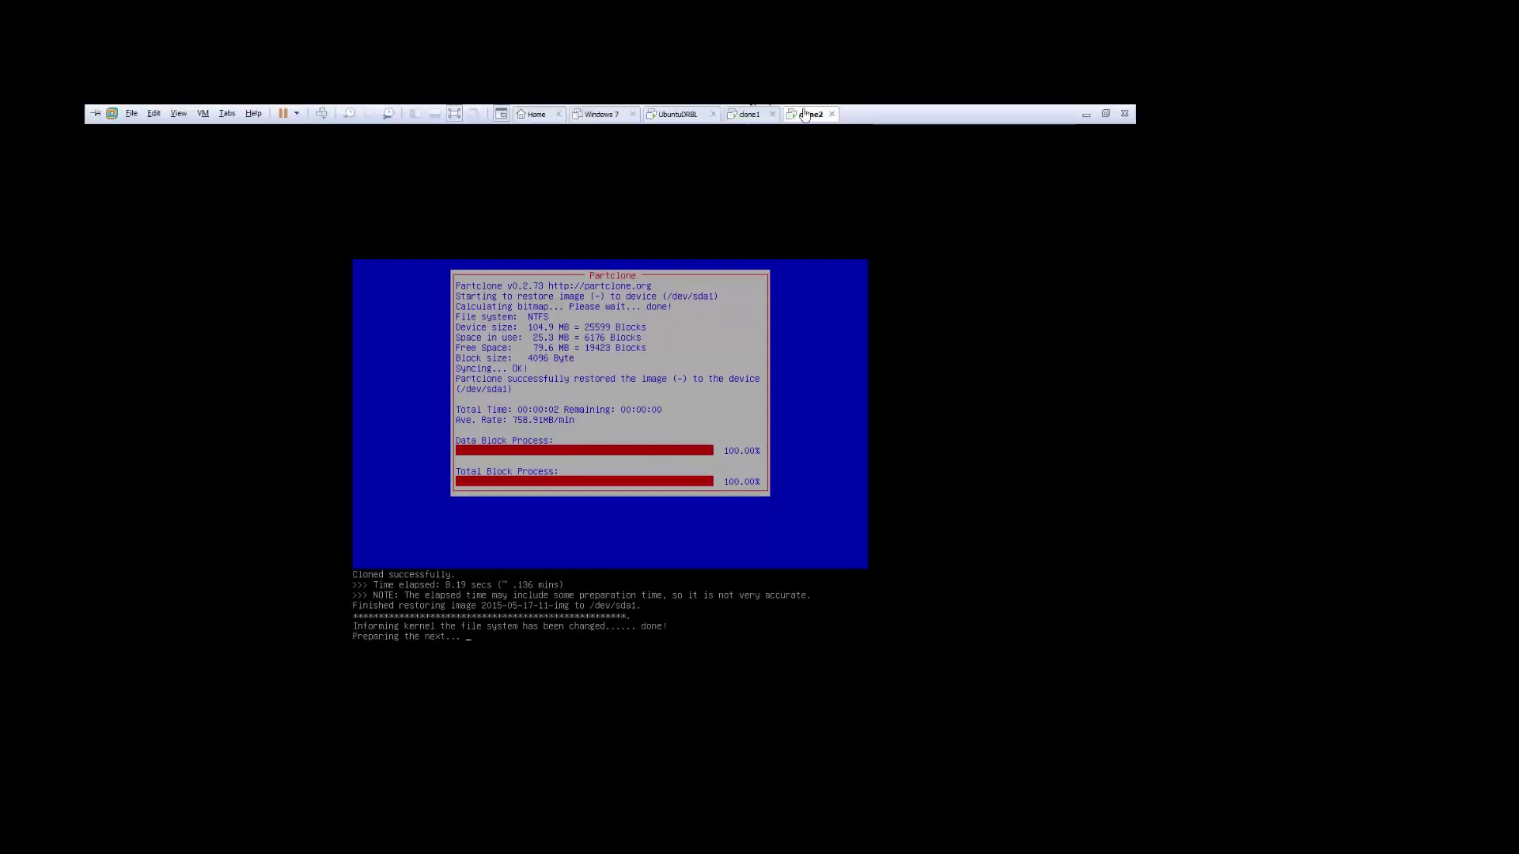
left_click(750, 114)
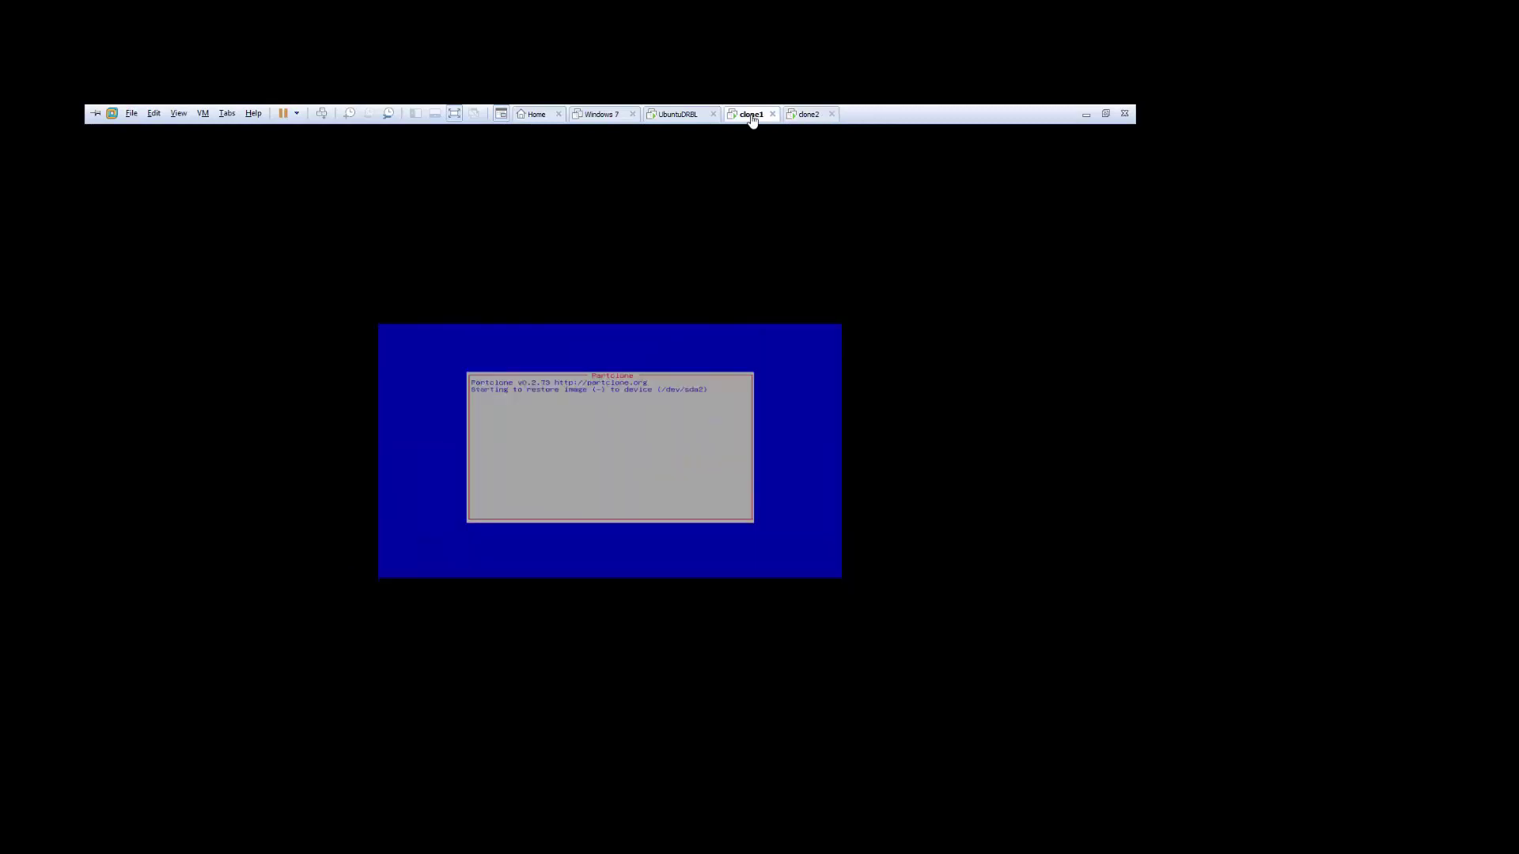
left_click(796, 120)
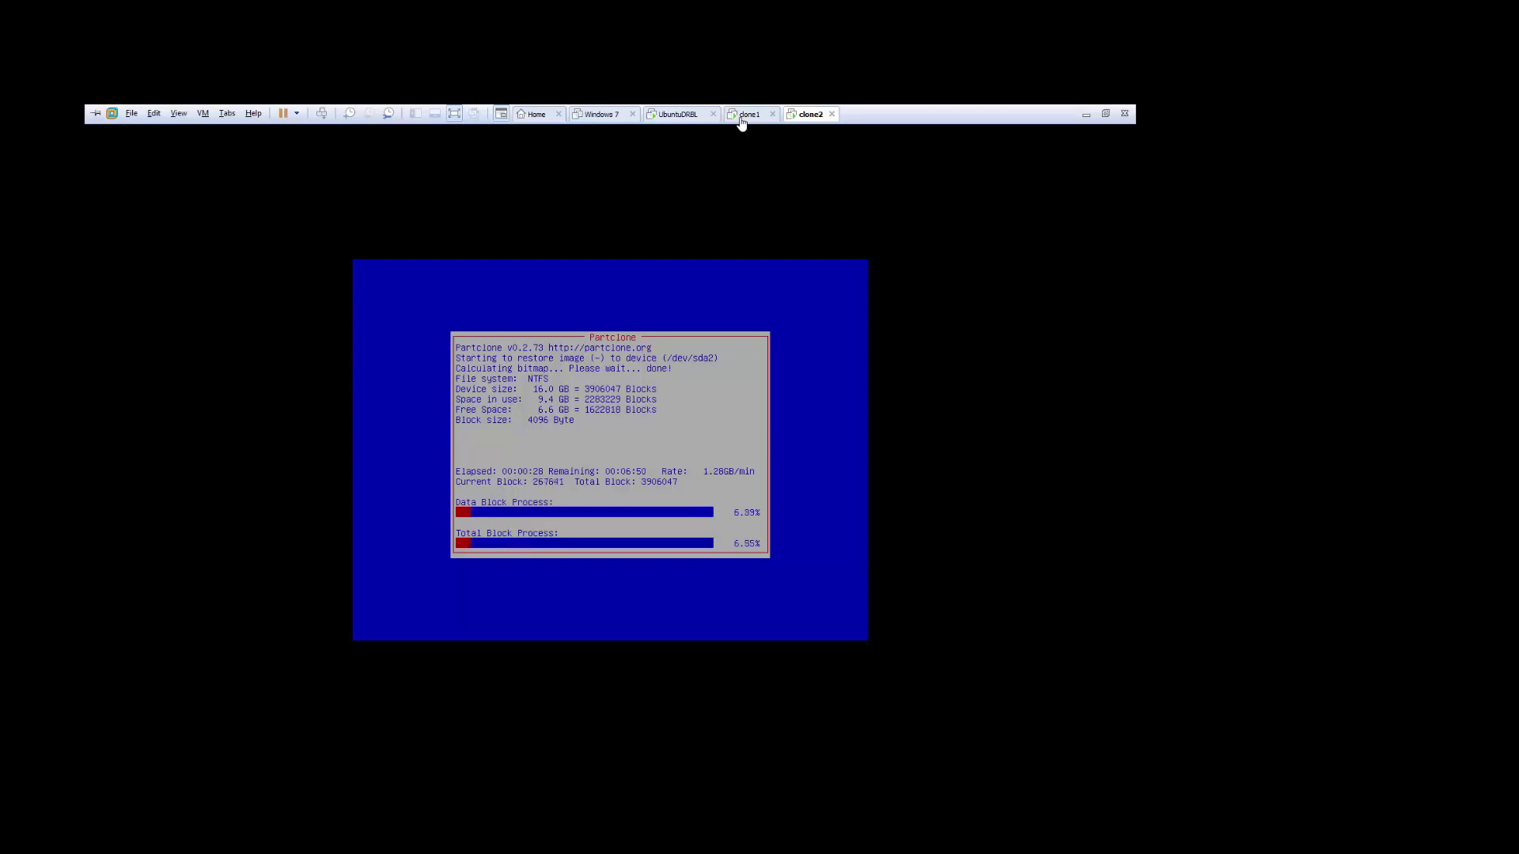
left_click(741, 118)
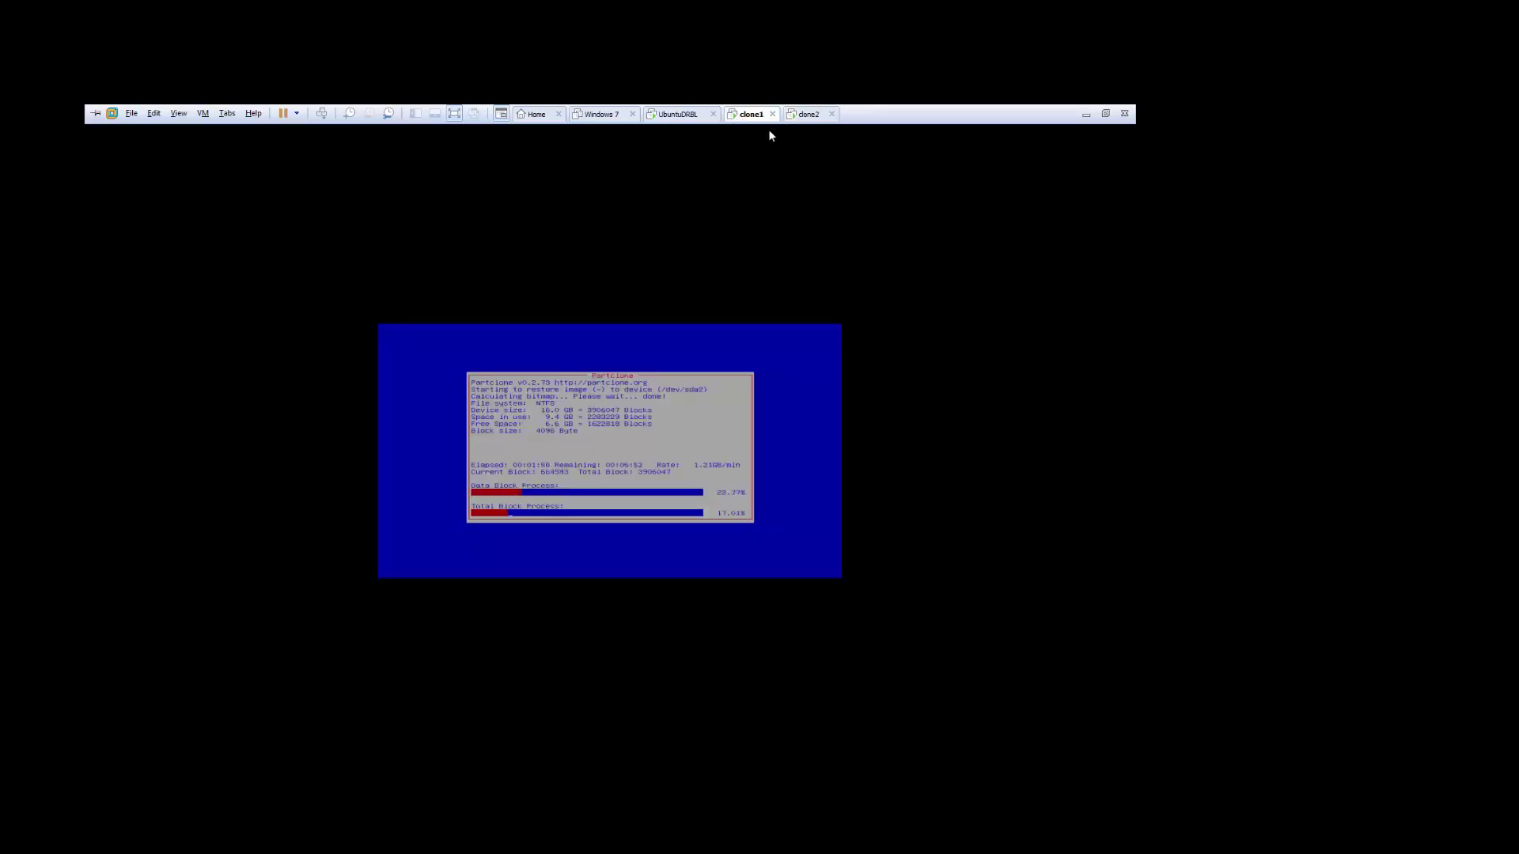
left_click(796, 116)
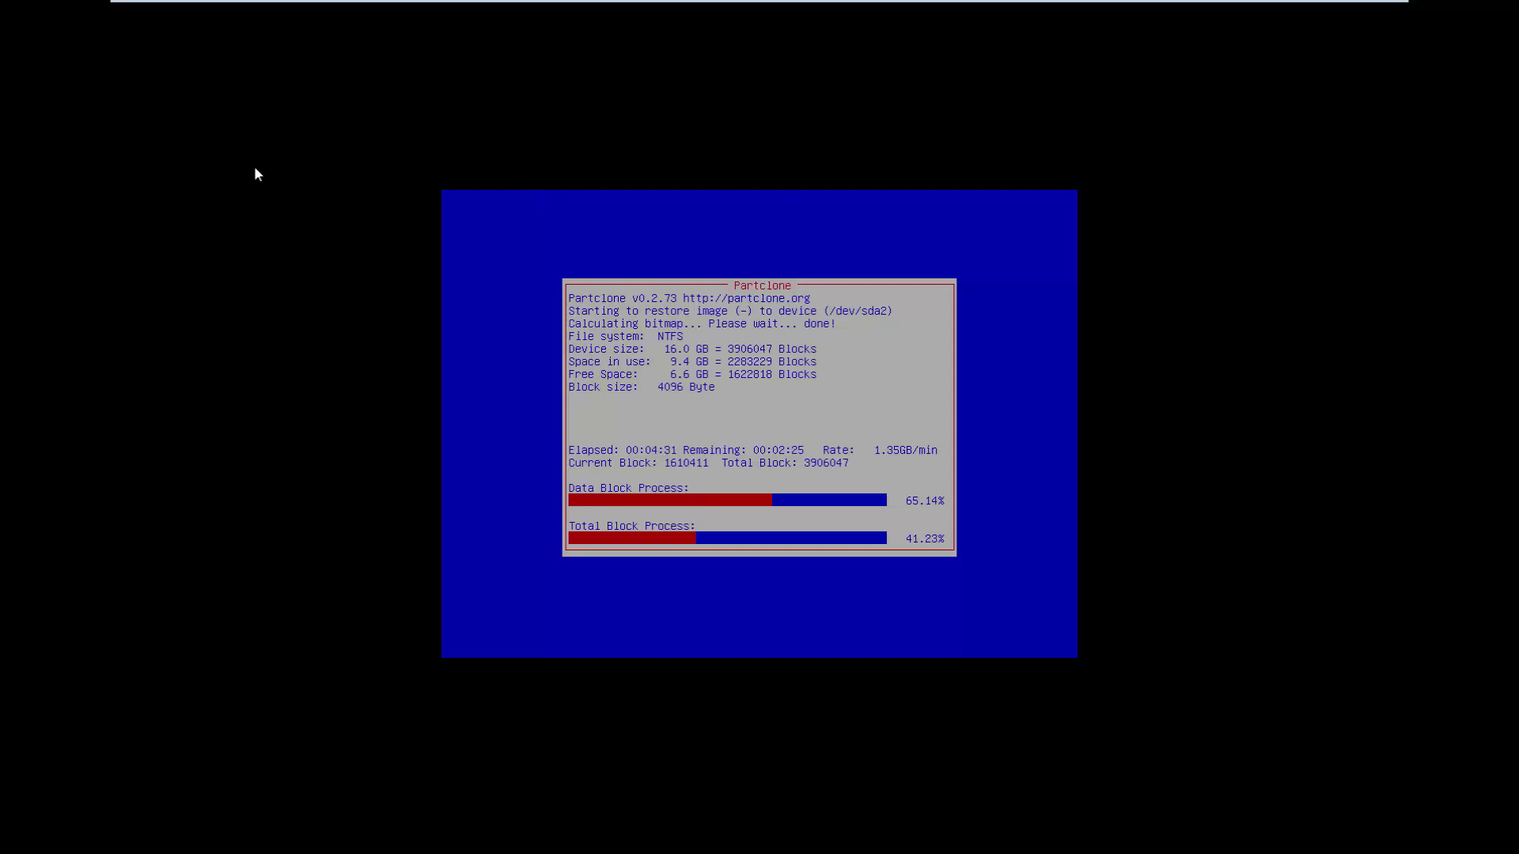
mouse_move(1017, 1)
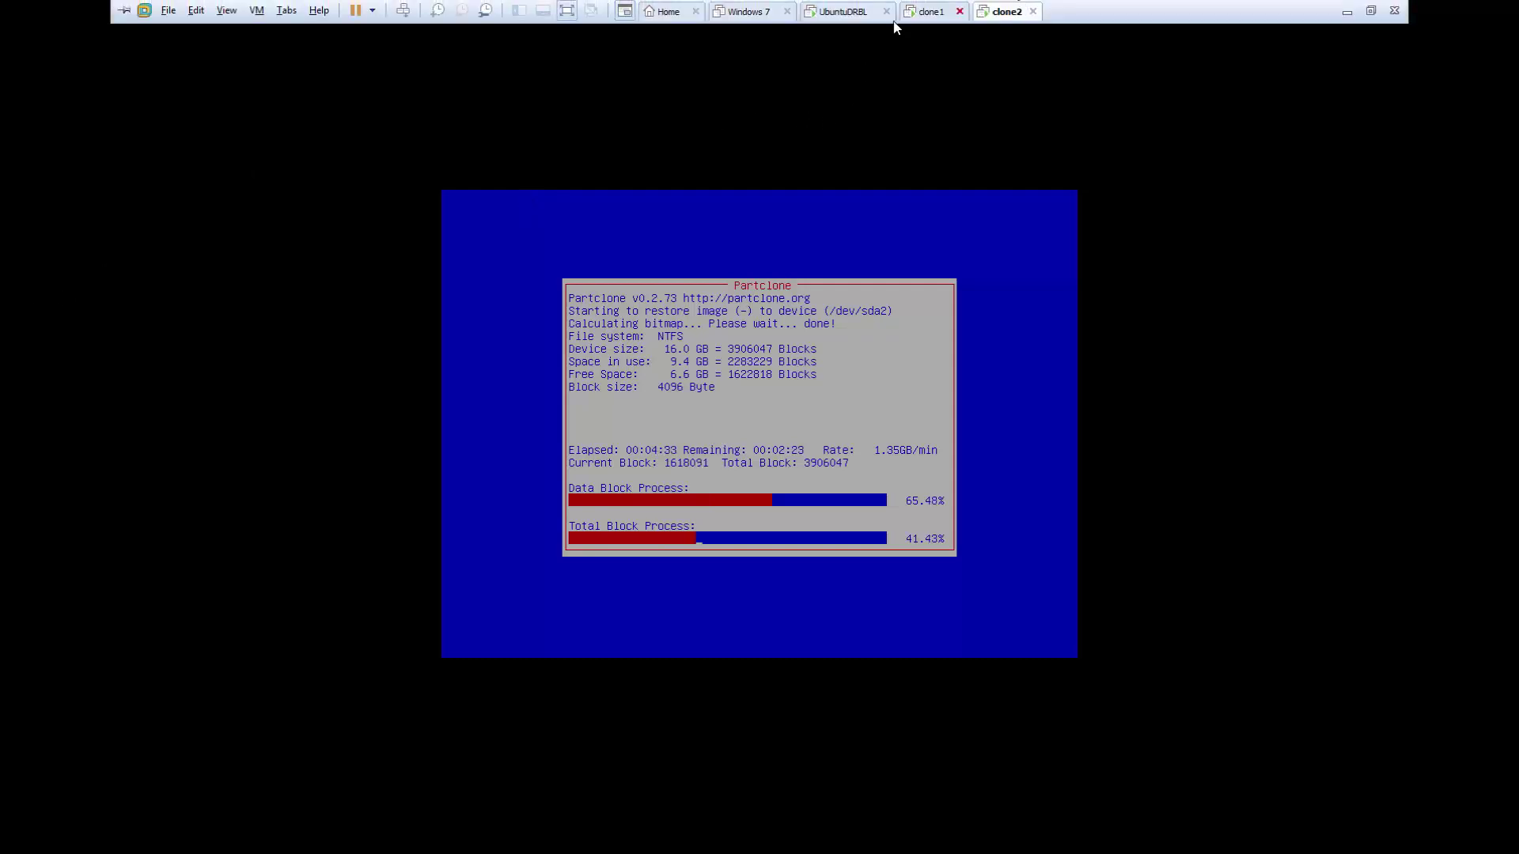
left_click(925, 16)
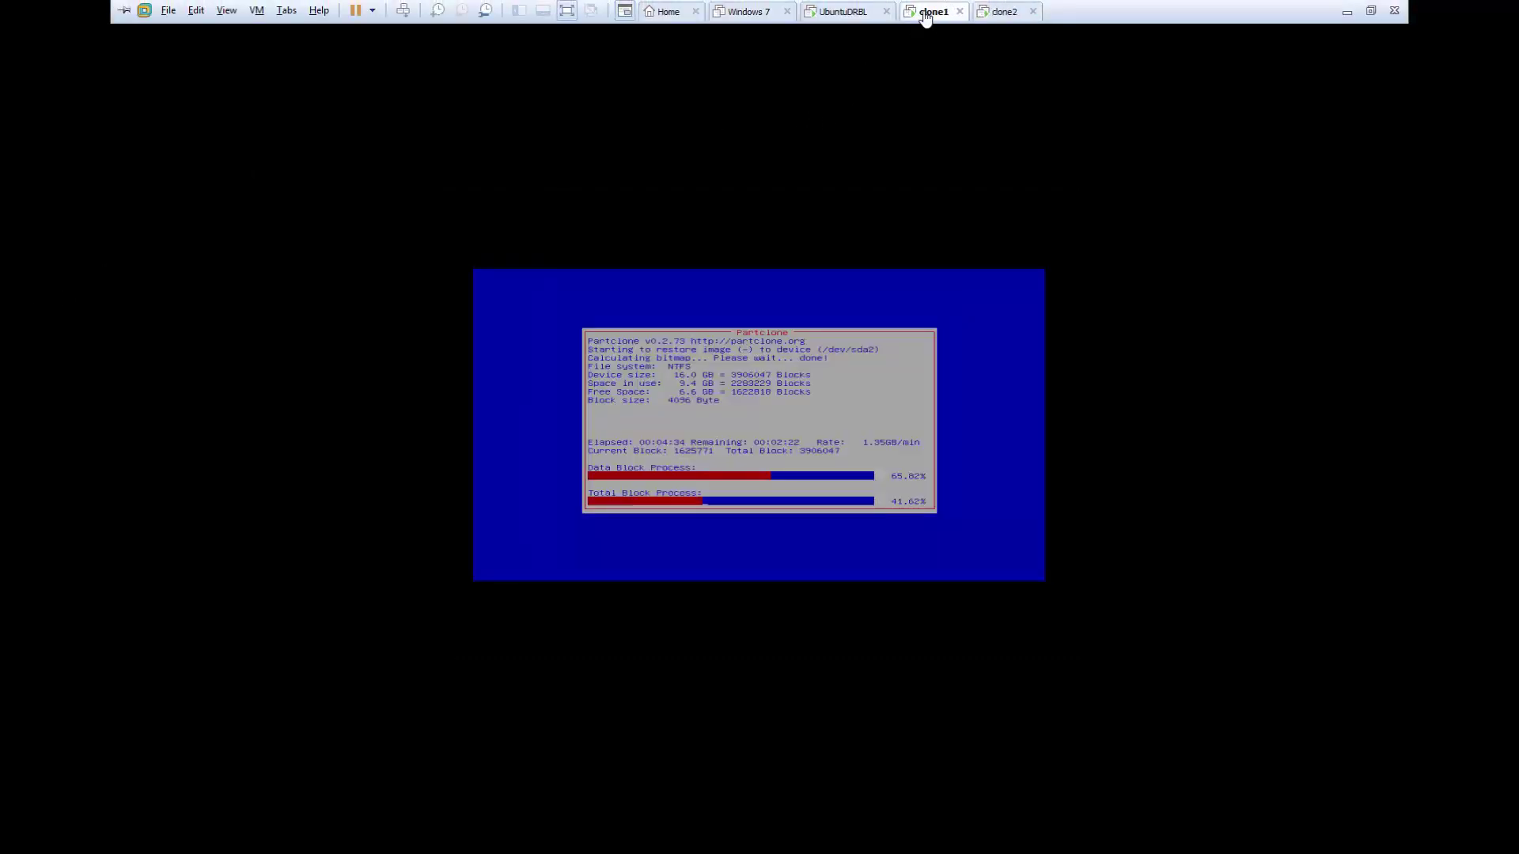
left_click(993, 17)
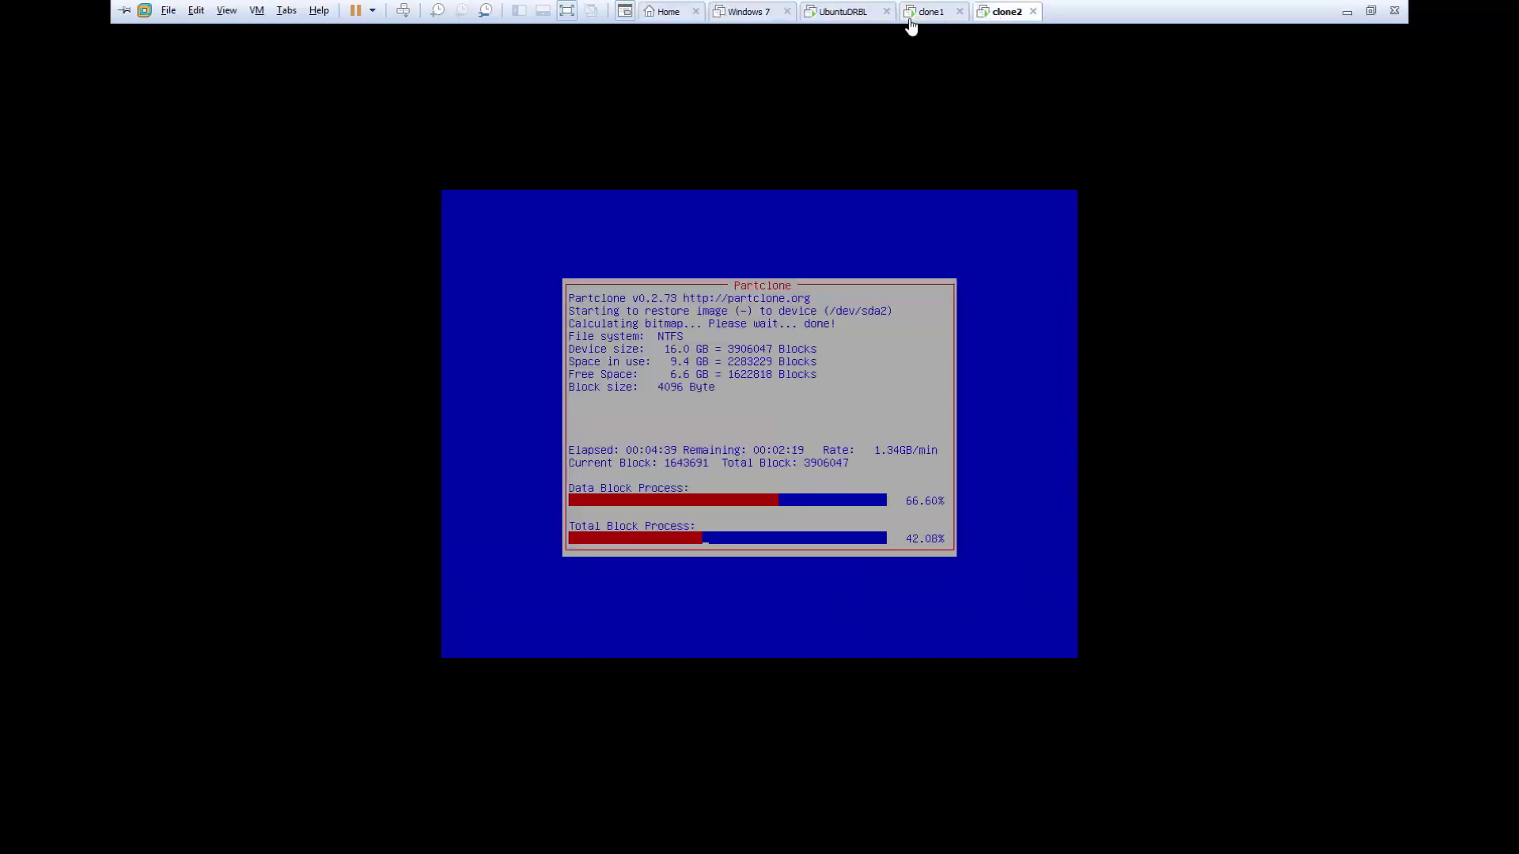
left_click(923, 18)
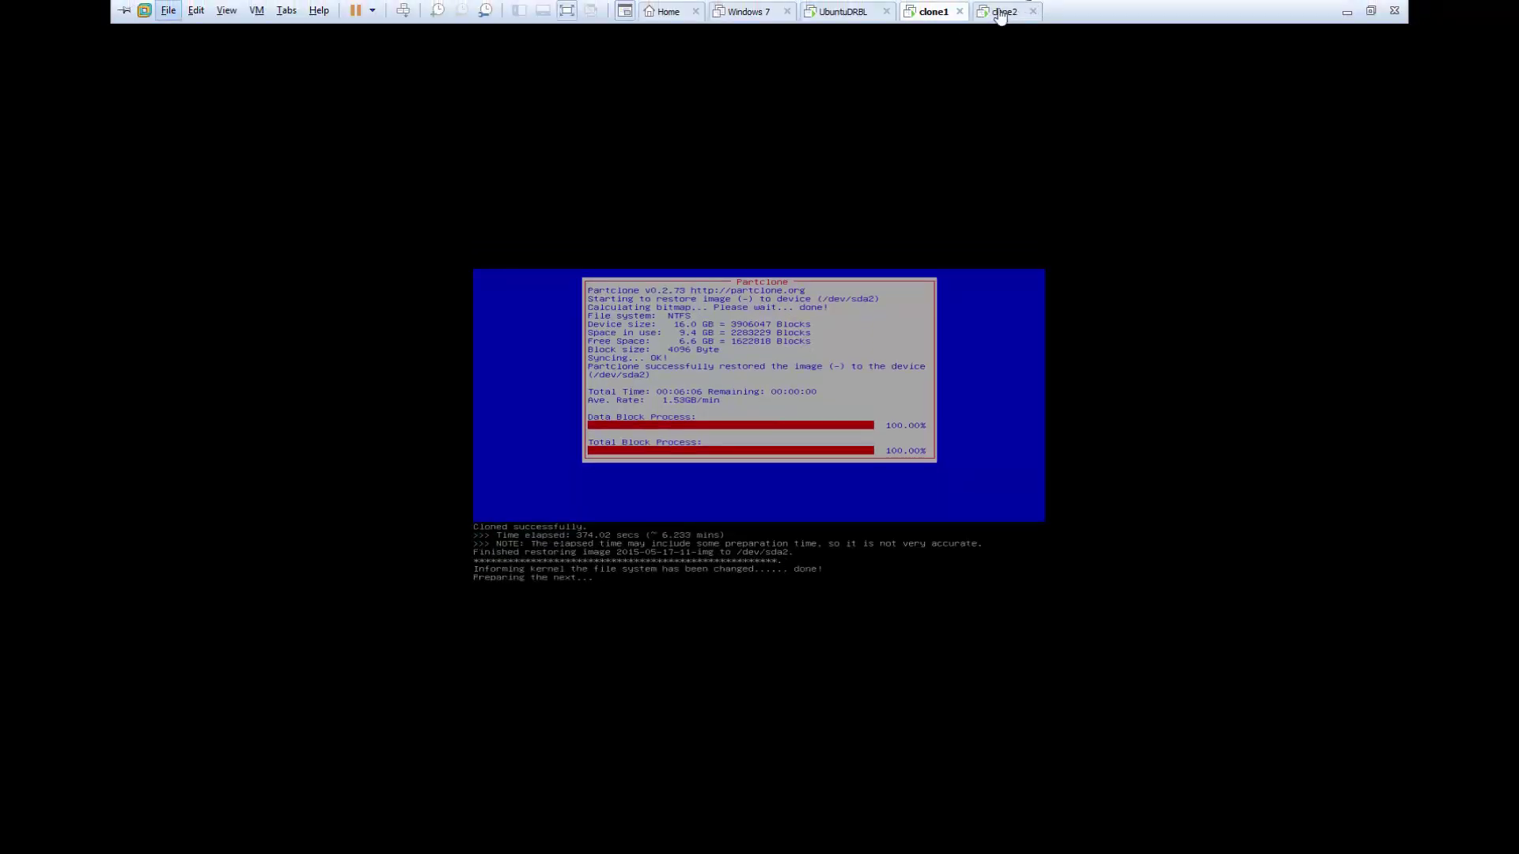
Step: Examine the post-restore output on clone2 and clone1 in turn, covering the partition resizing and Windows hostname change
left_click(1004, 11)
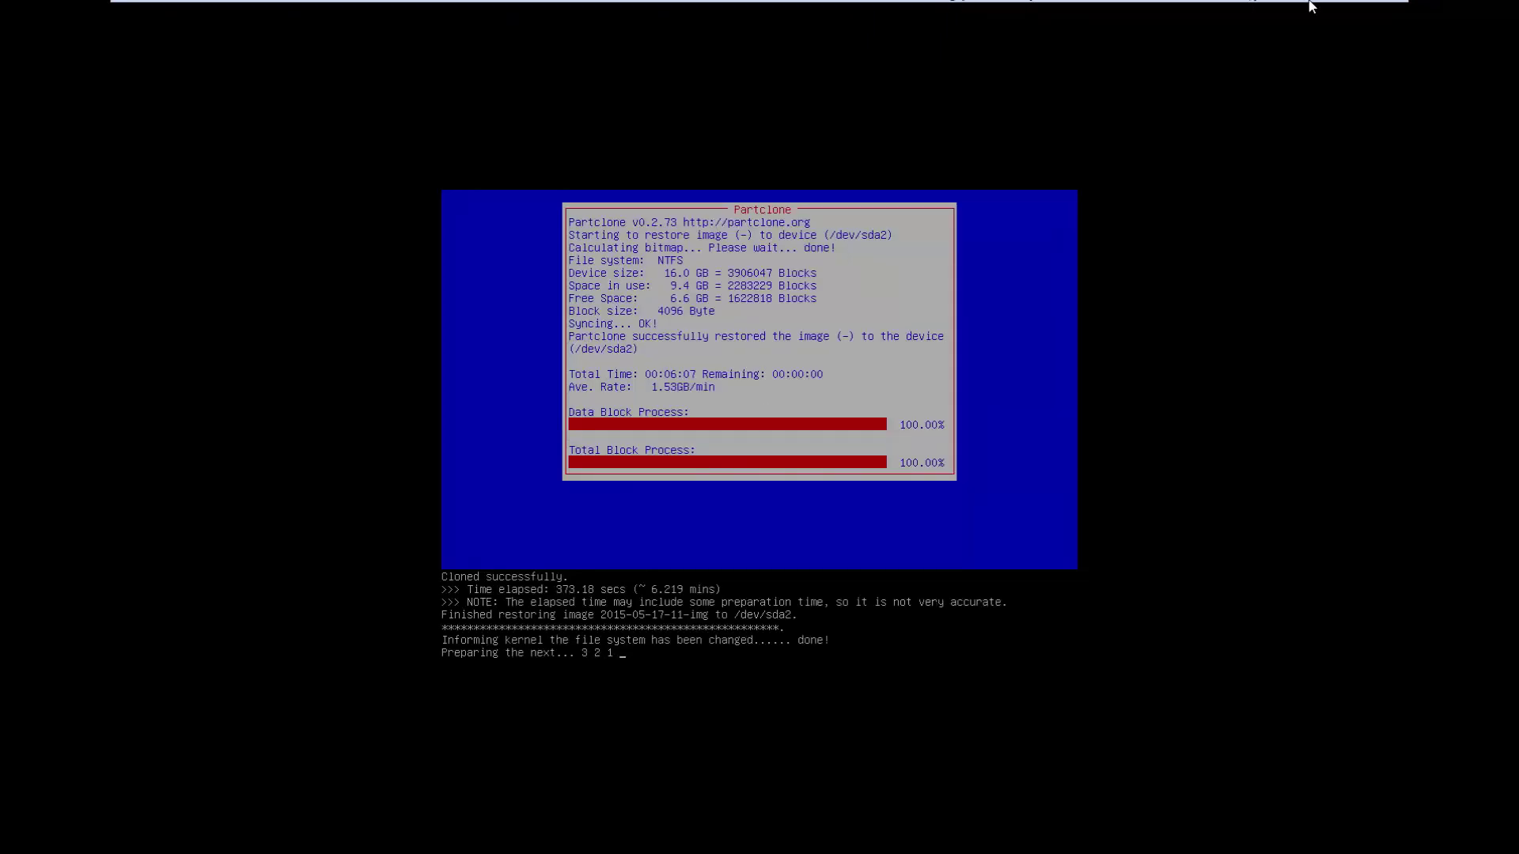
mouse_move(1311, 4)
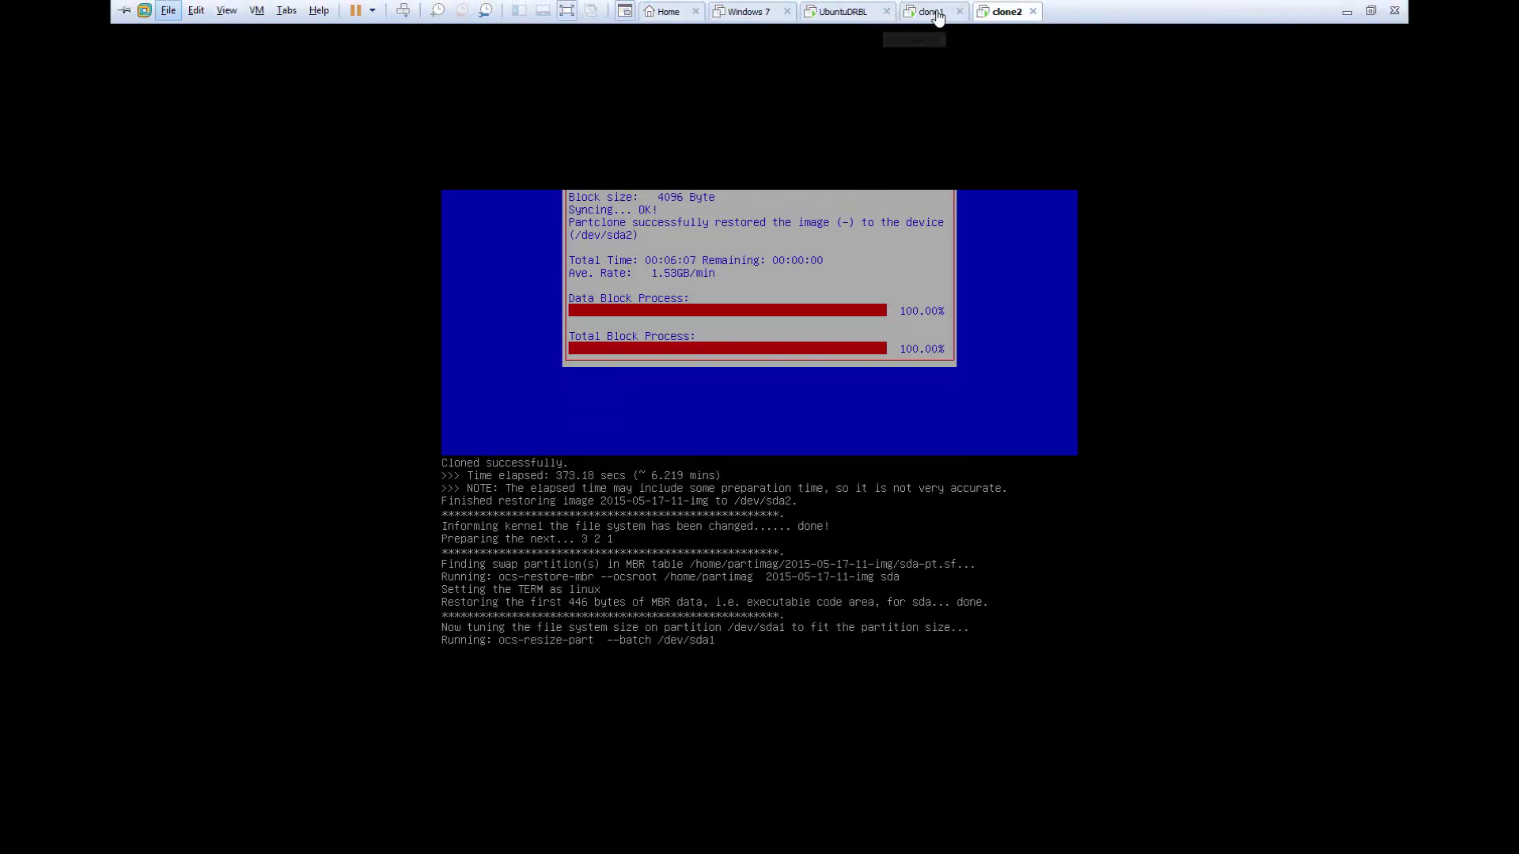
left_click(932, 13)
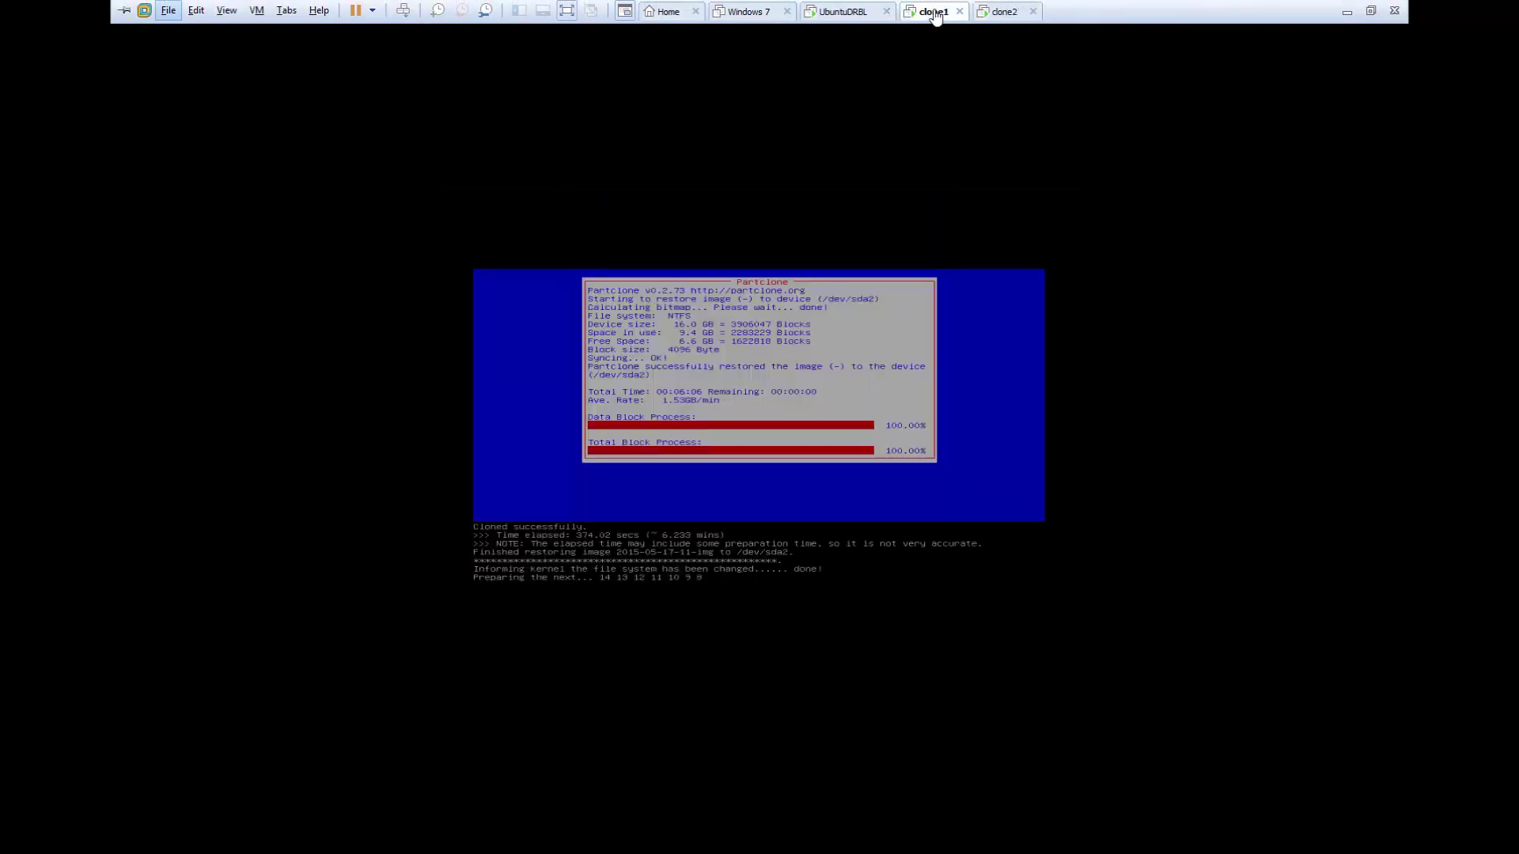
left_click(986, 19)
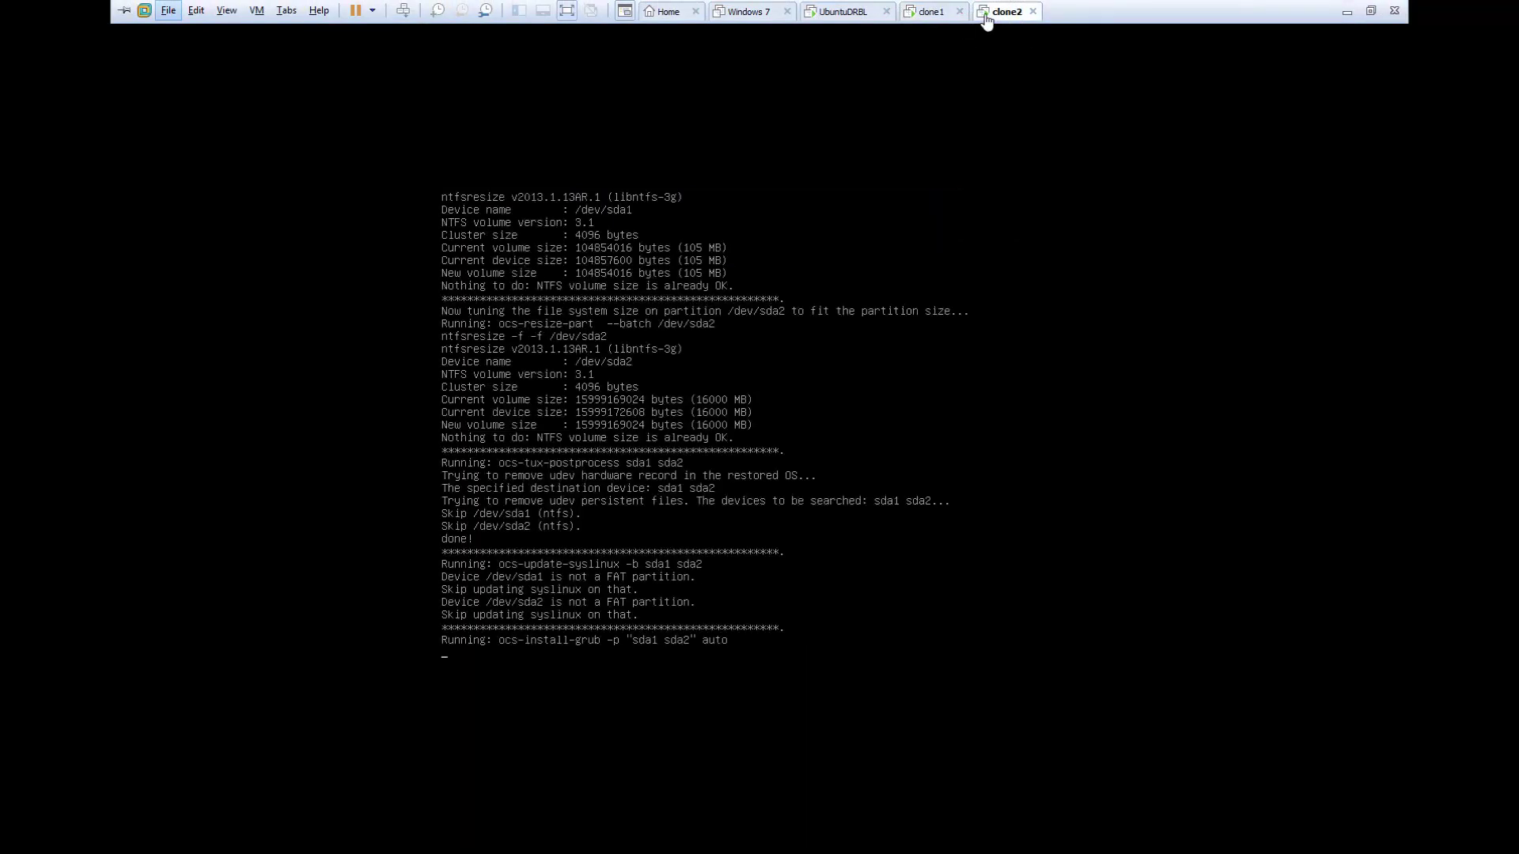
left_click(935, 19)
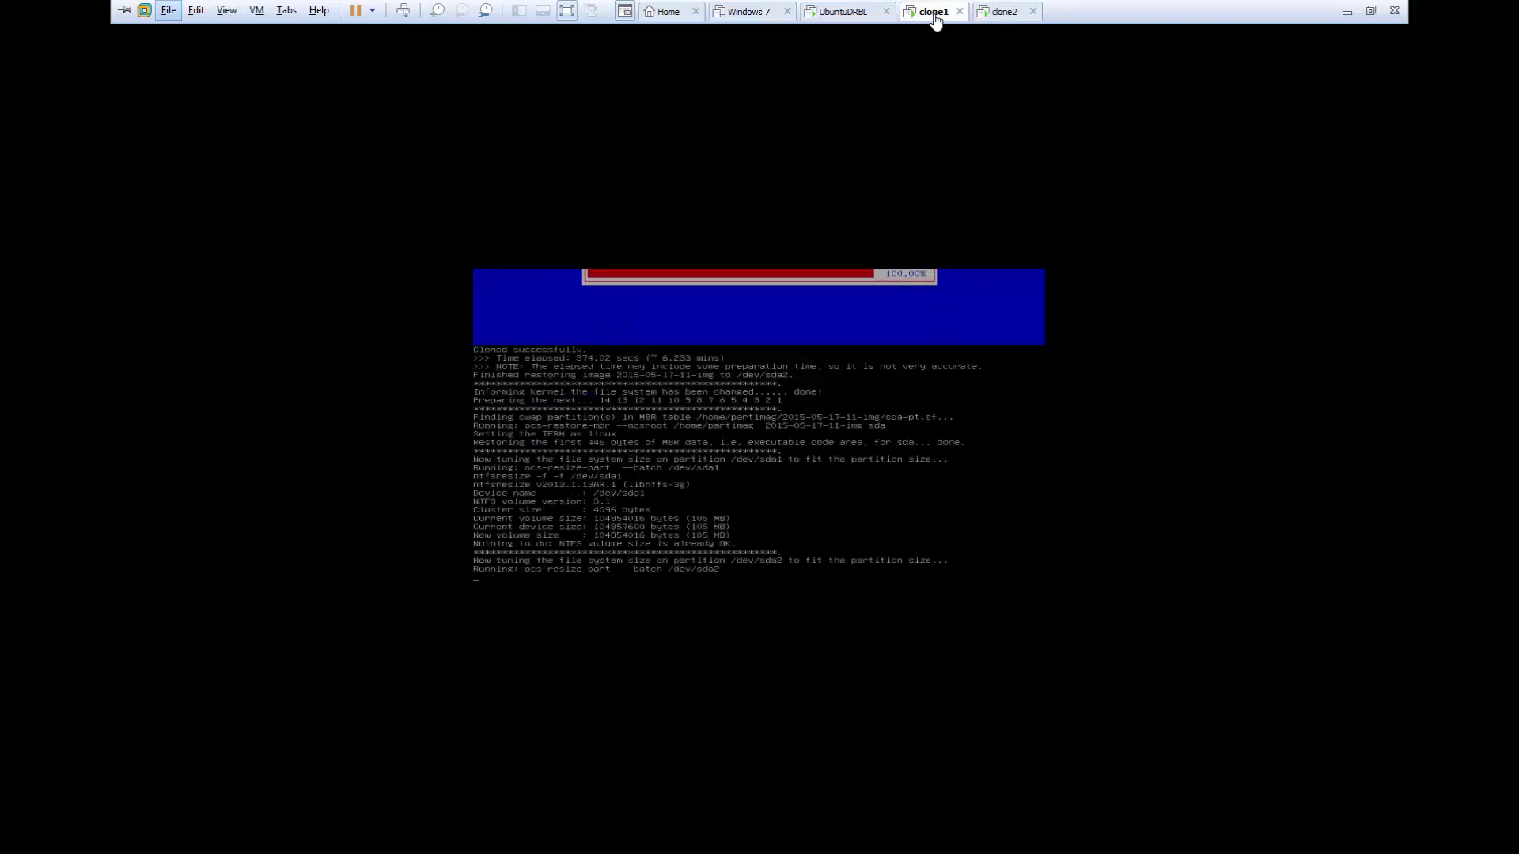
left_click(994, 19)
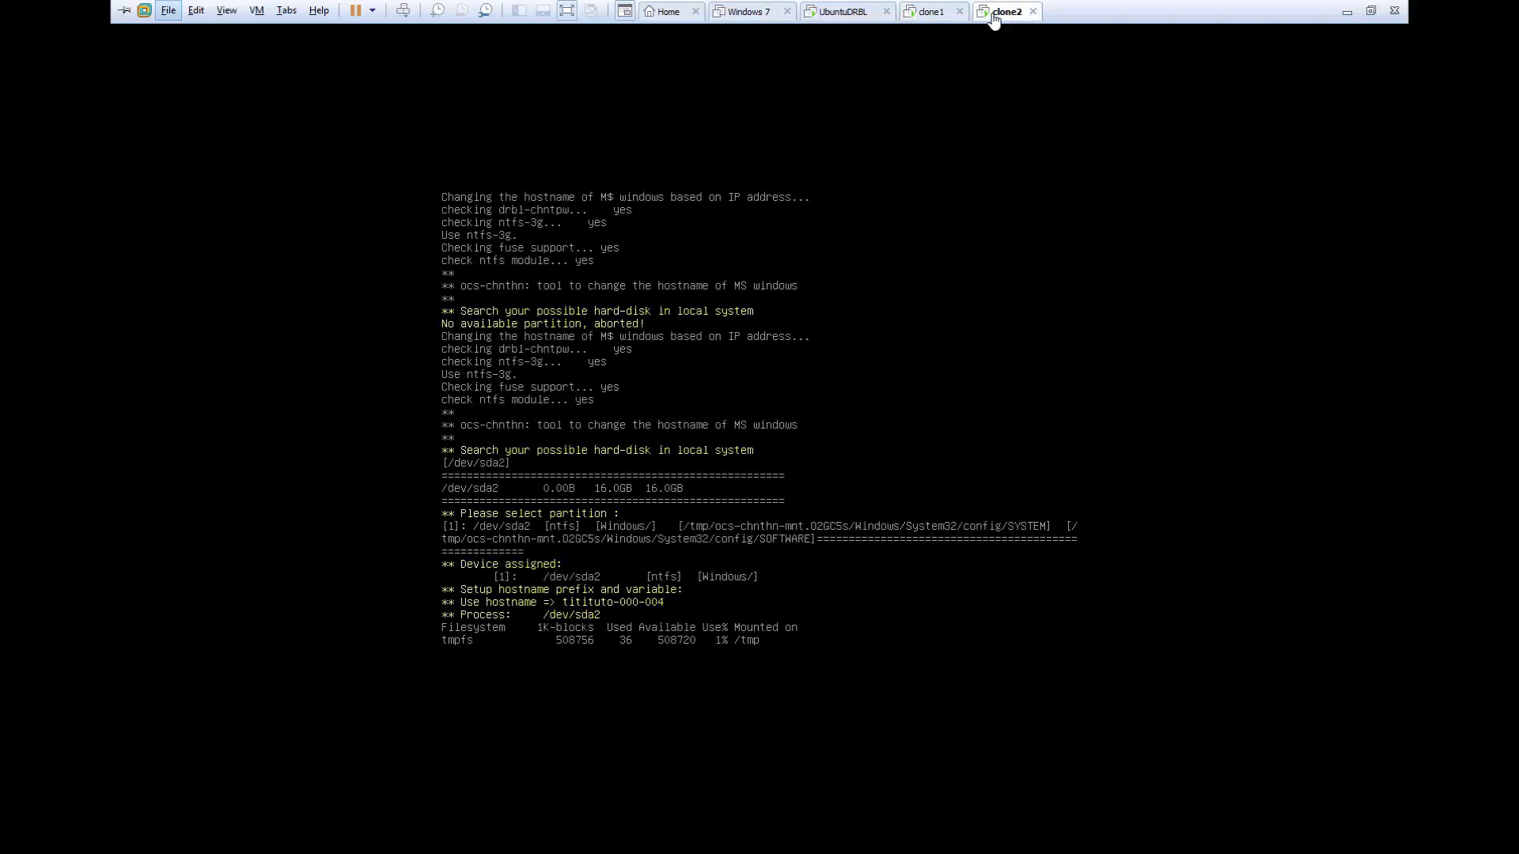
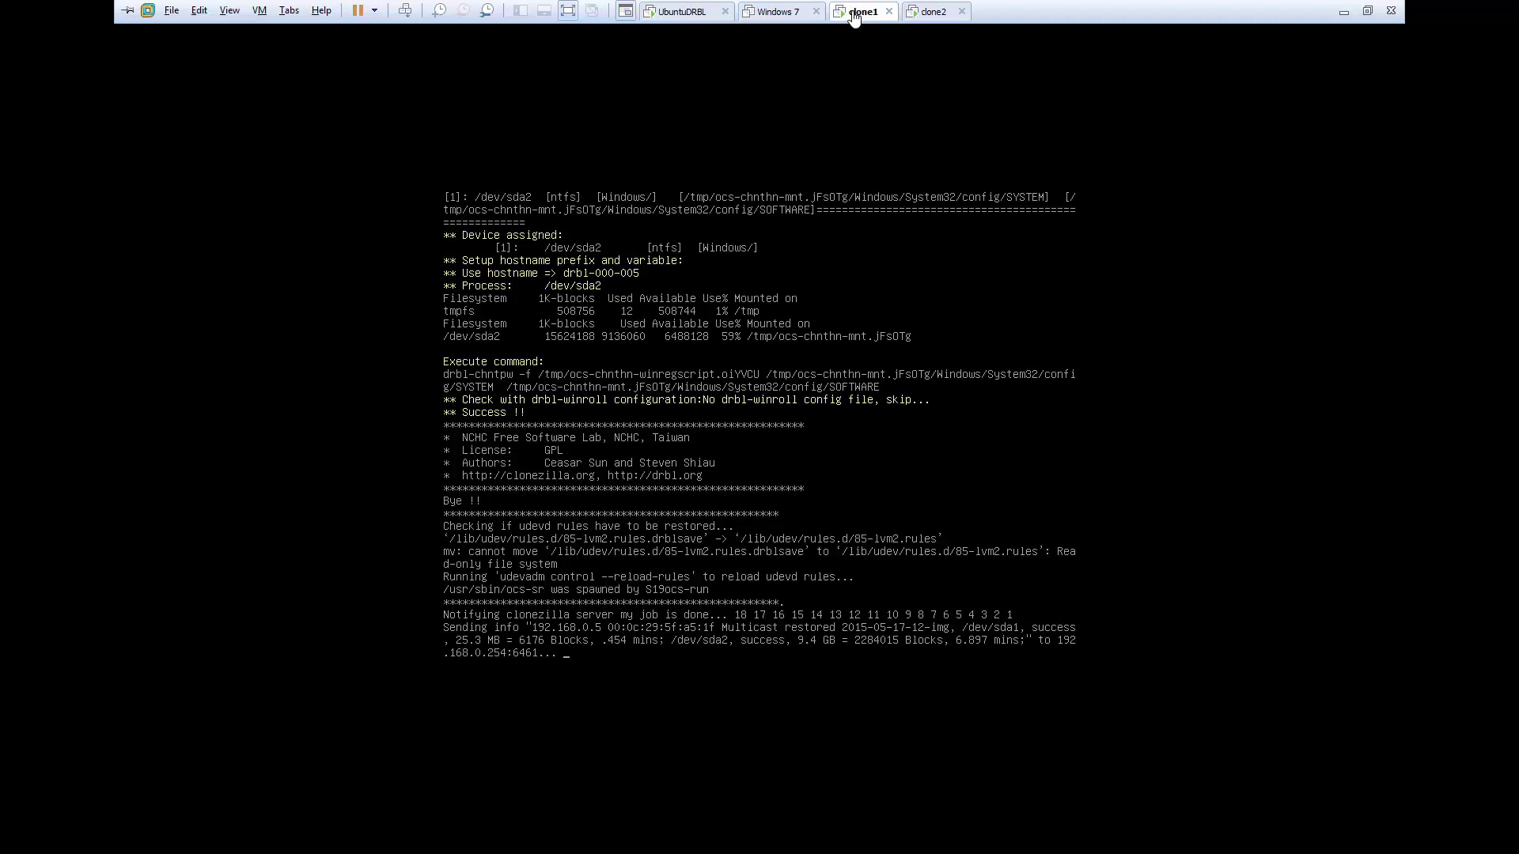
Step: On clone2, choose "Démarrer Windows normalement" in the Windows error recovery screen
left_click(929, 17)
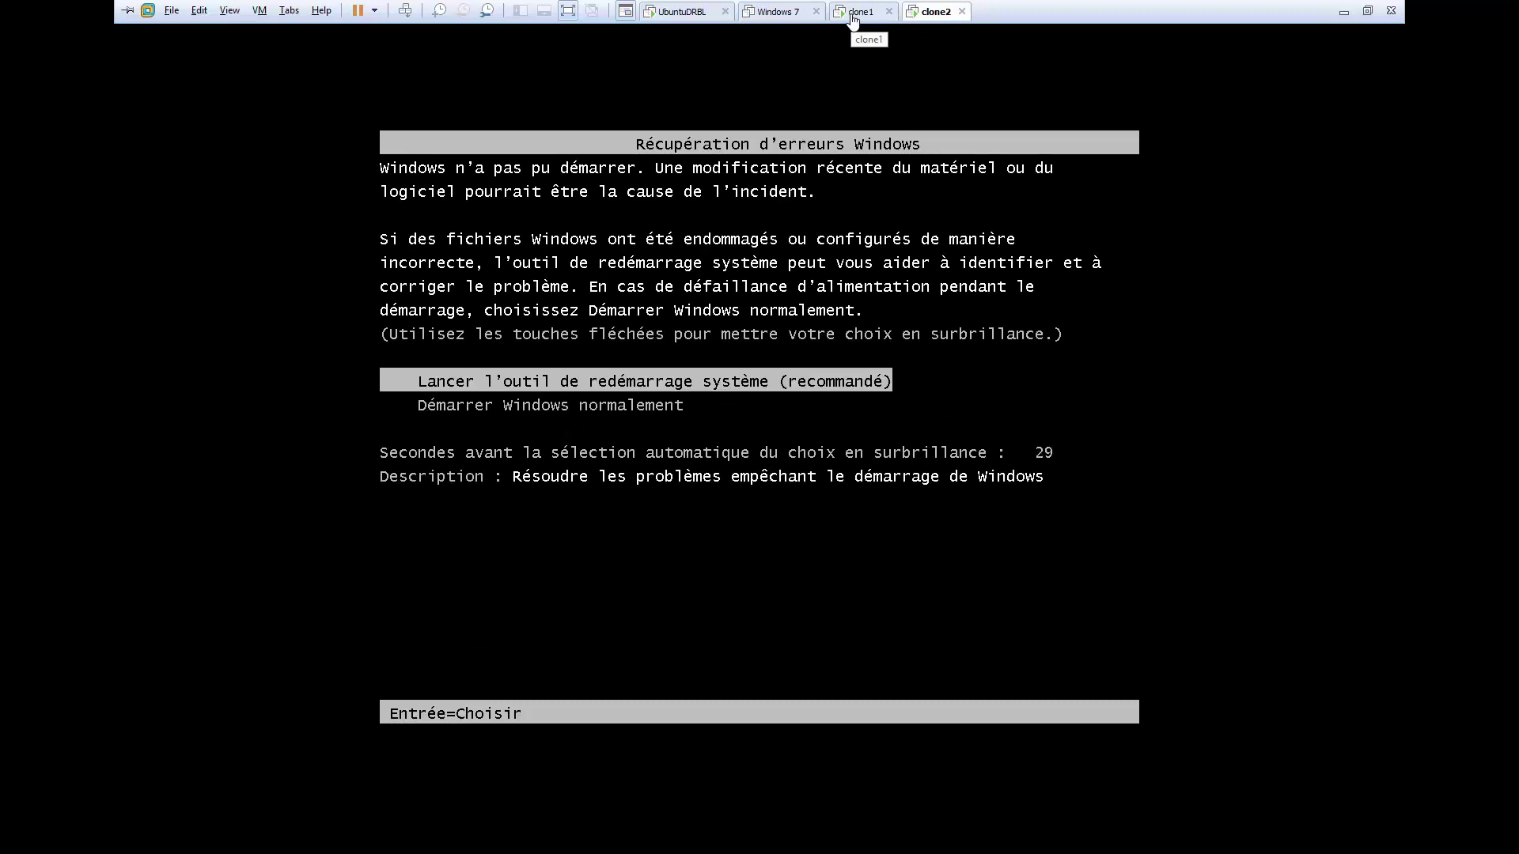
key("Down")
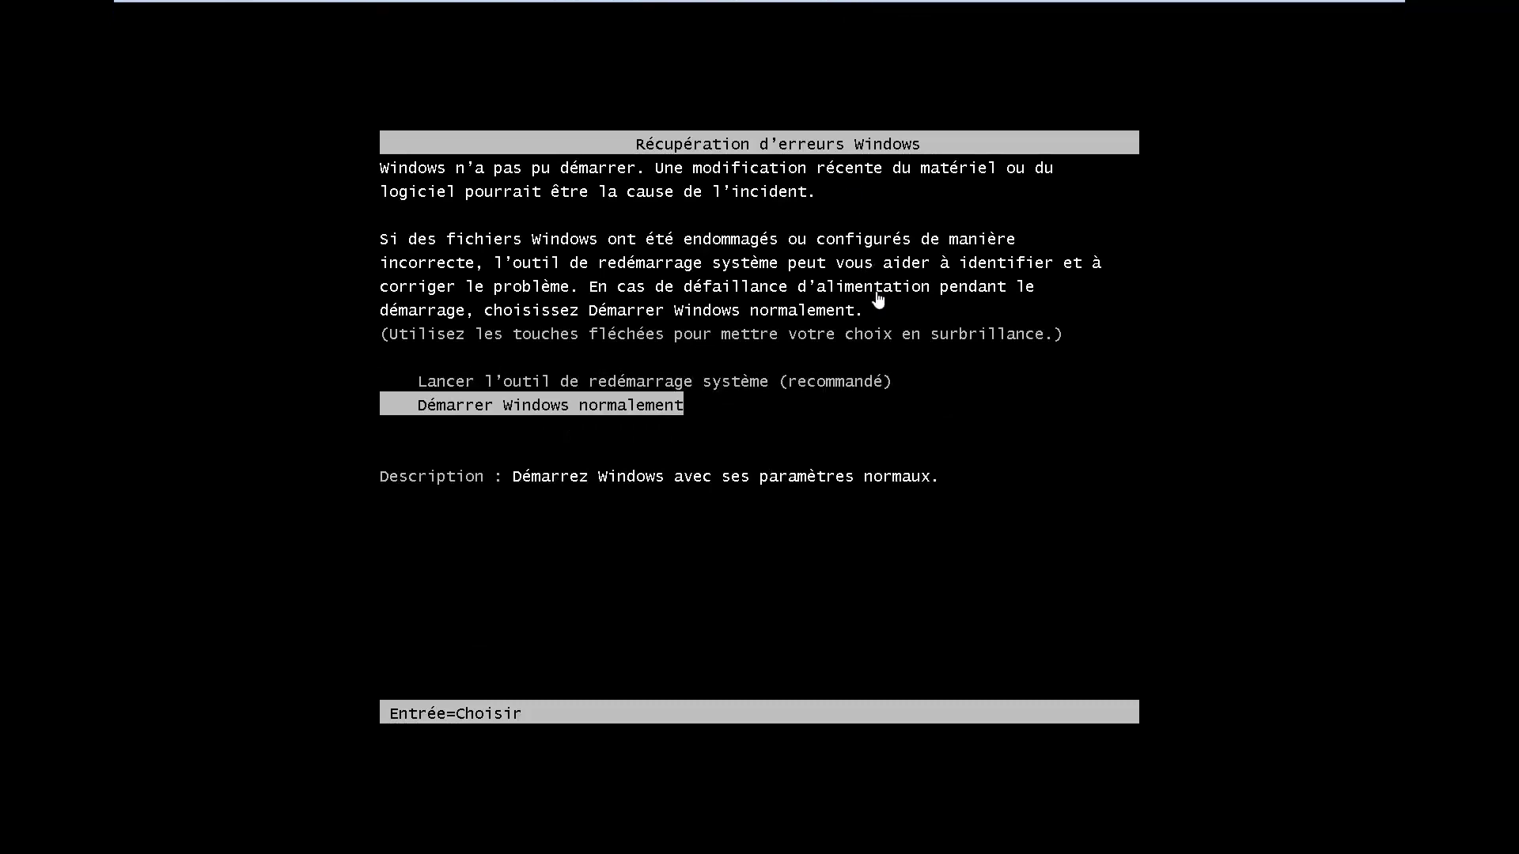
key("Return")
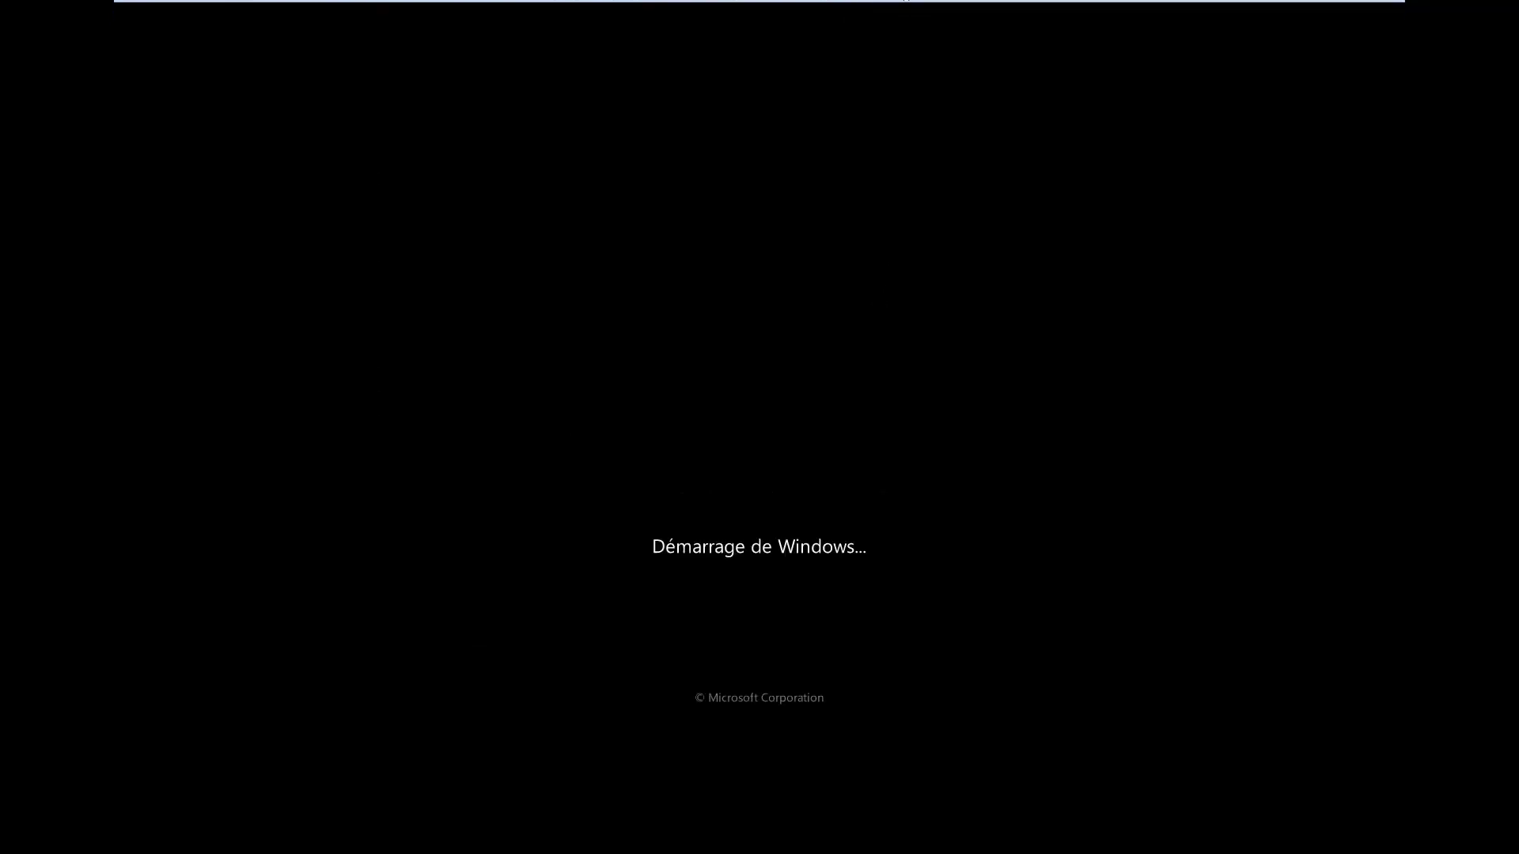
Step: Check on both clones, and boot clone1 with "Démarrer Windows normalement" from its Windows error recovery screen
left_click(855, 13)
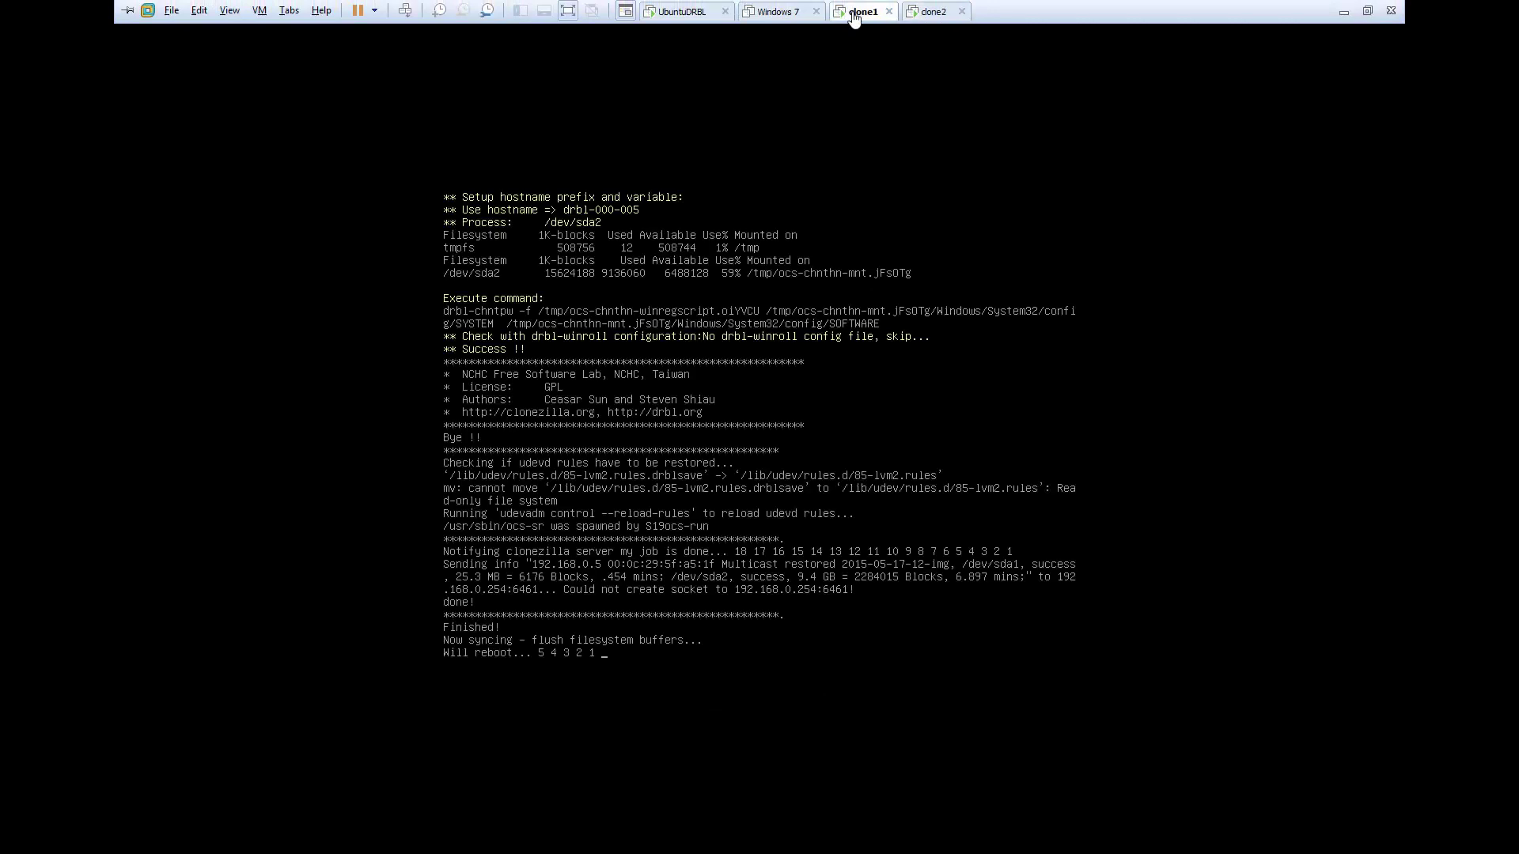
left_click(928, 13)
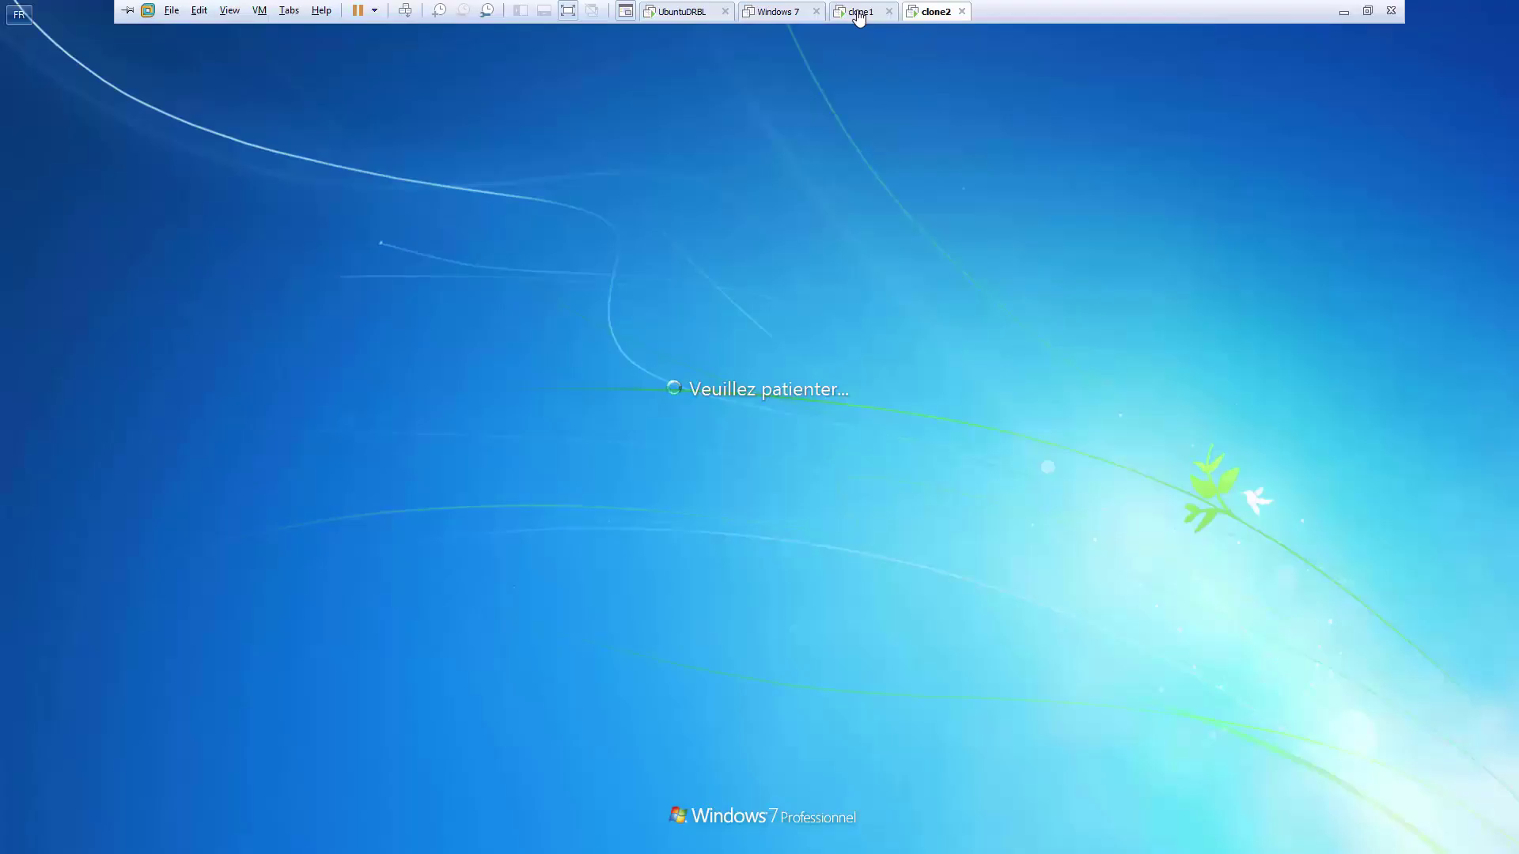
left_click(859, 13)
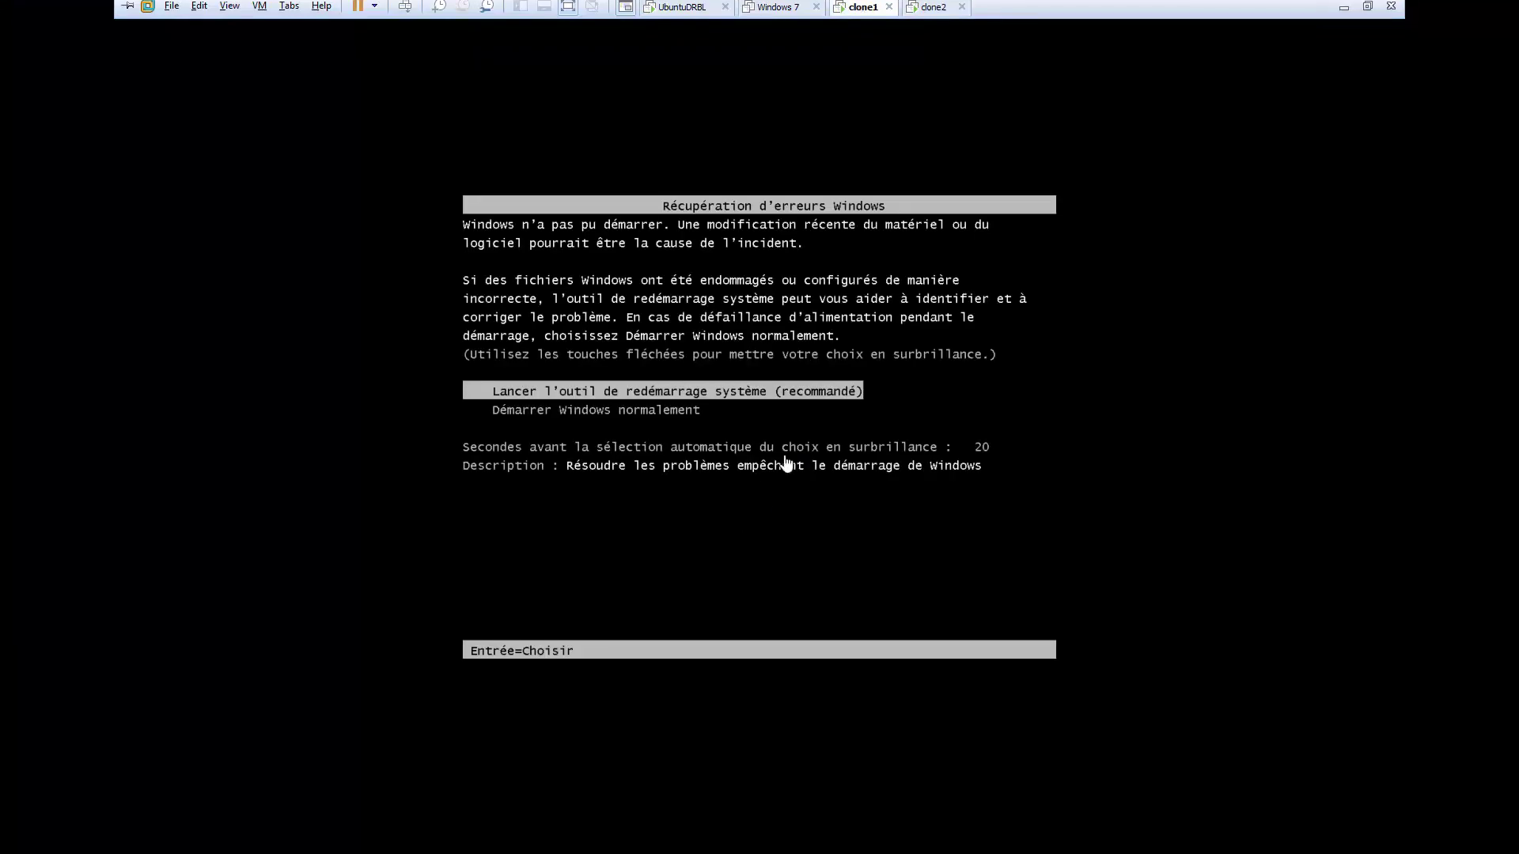
key("Down")
key("Return")
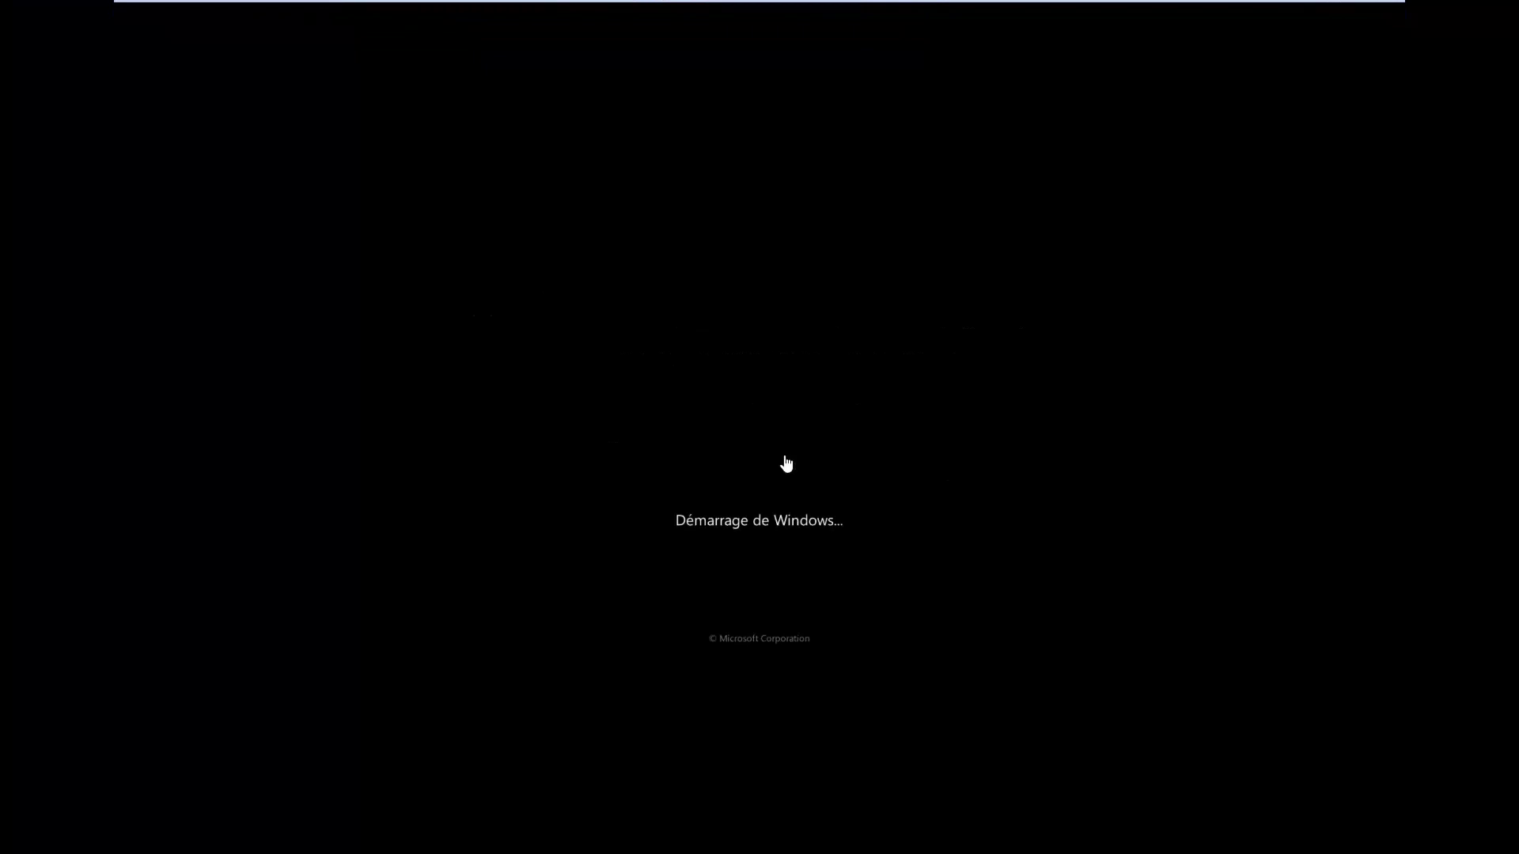
Step: Check the Windows 7 startup on clone2 and clone1
mouse_move(891, 5)
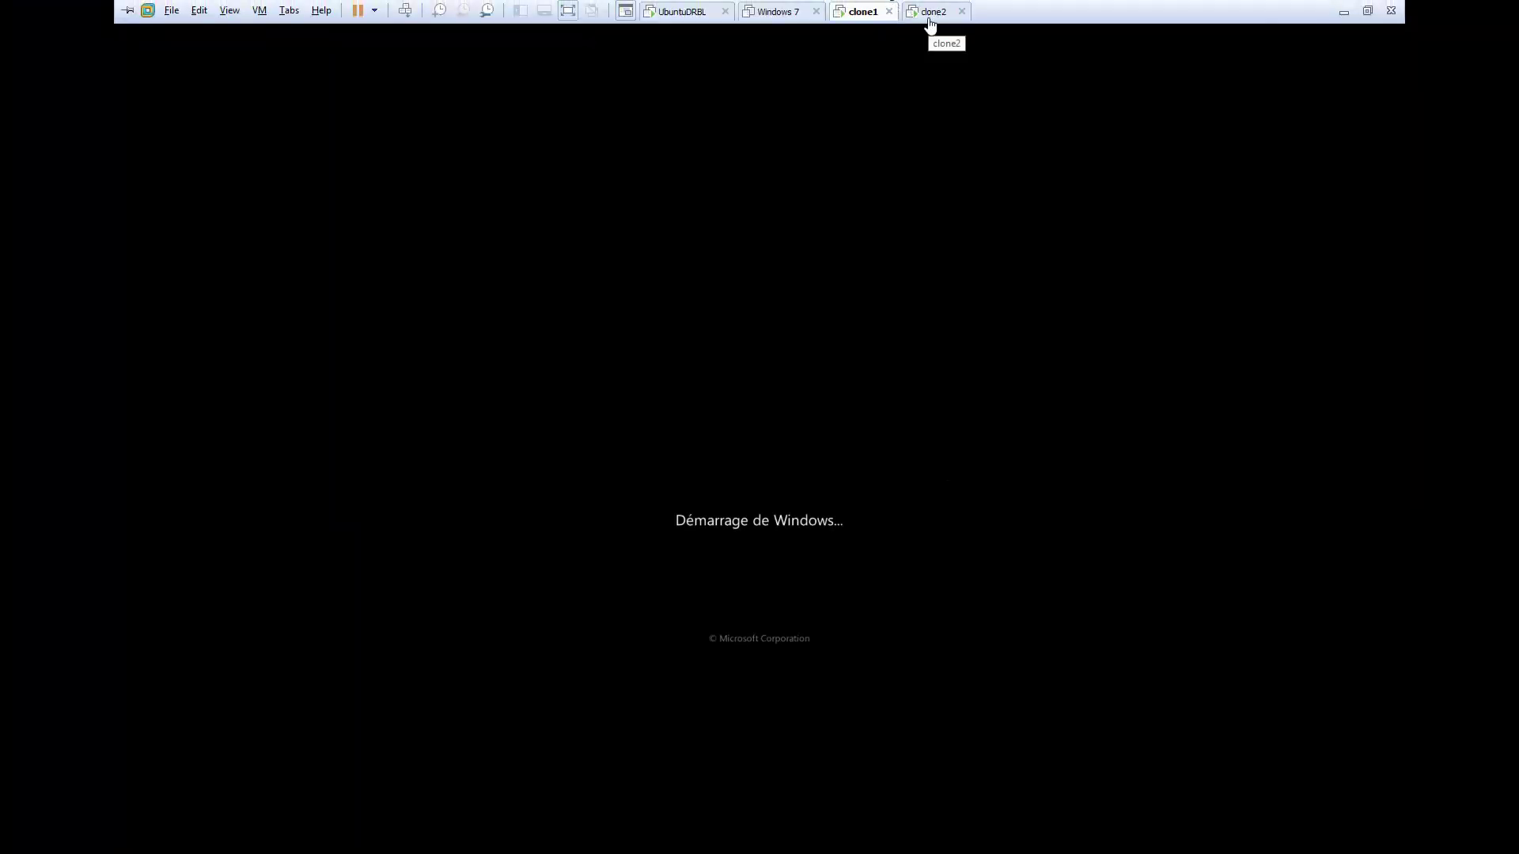
left_click(929, 19)
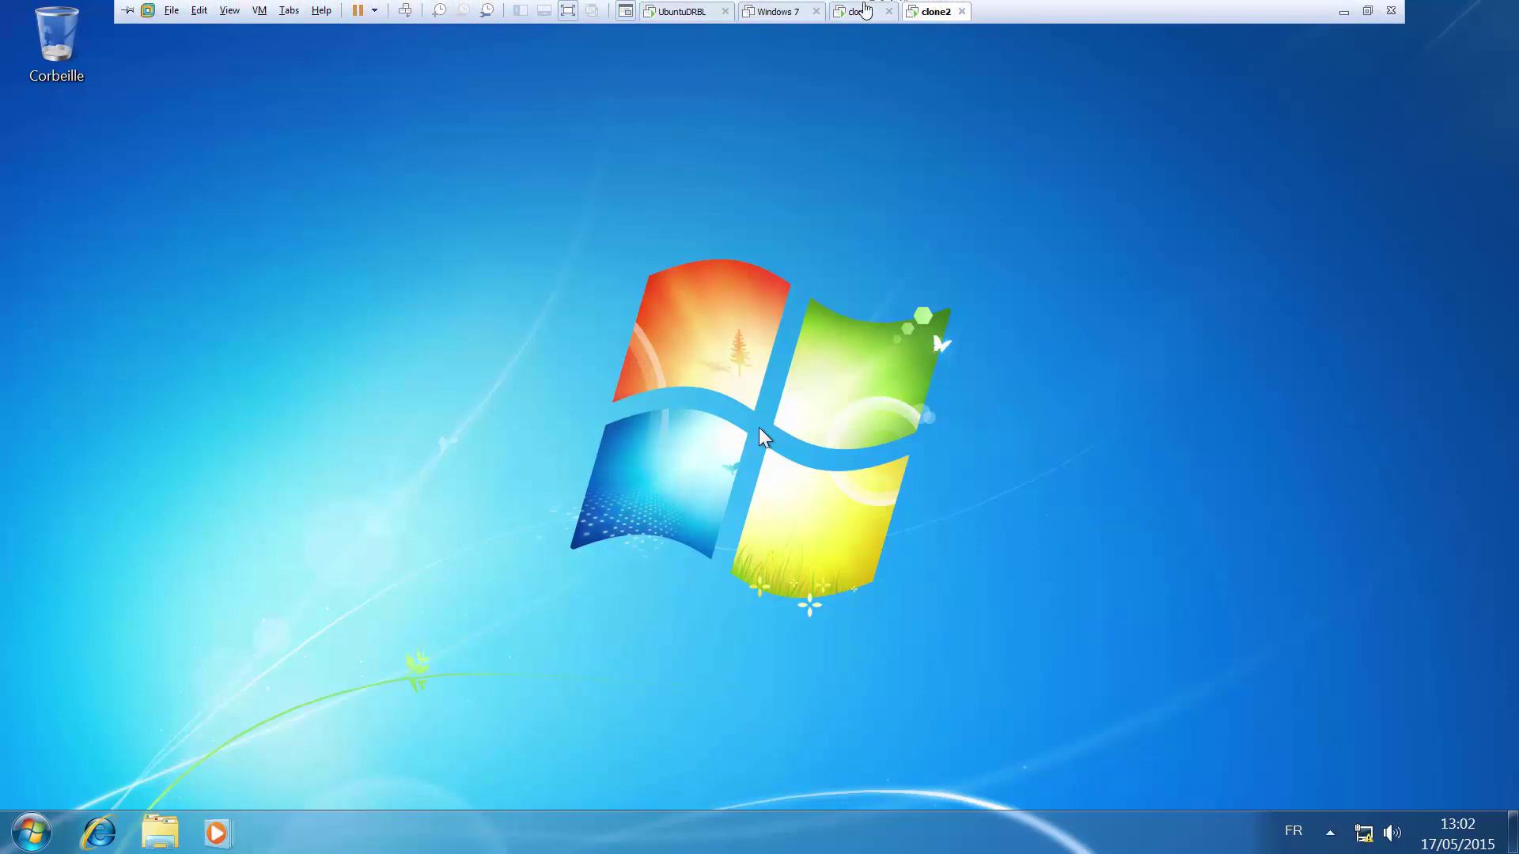
left_click(861, 11)
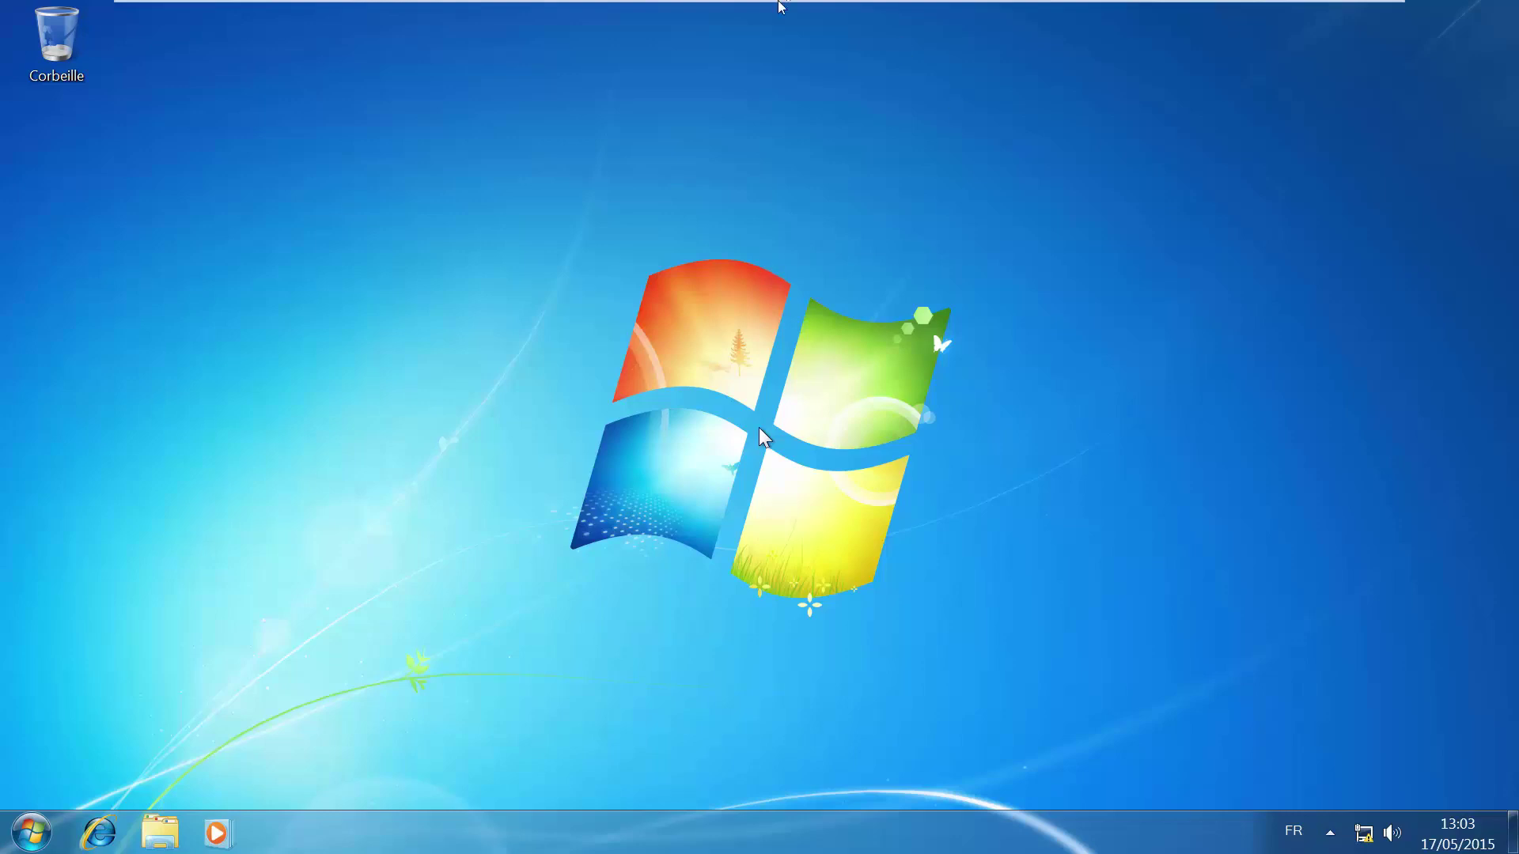
Step: Display the Windows system information on clone2 to check its computer name
mouse_move(808, 3)
left_click(927, 11)
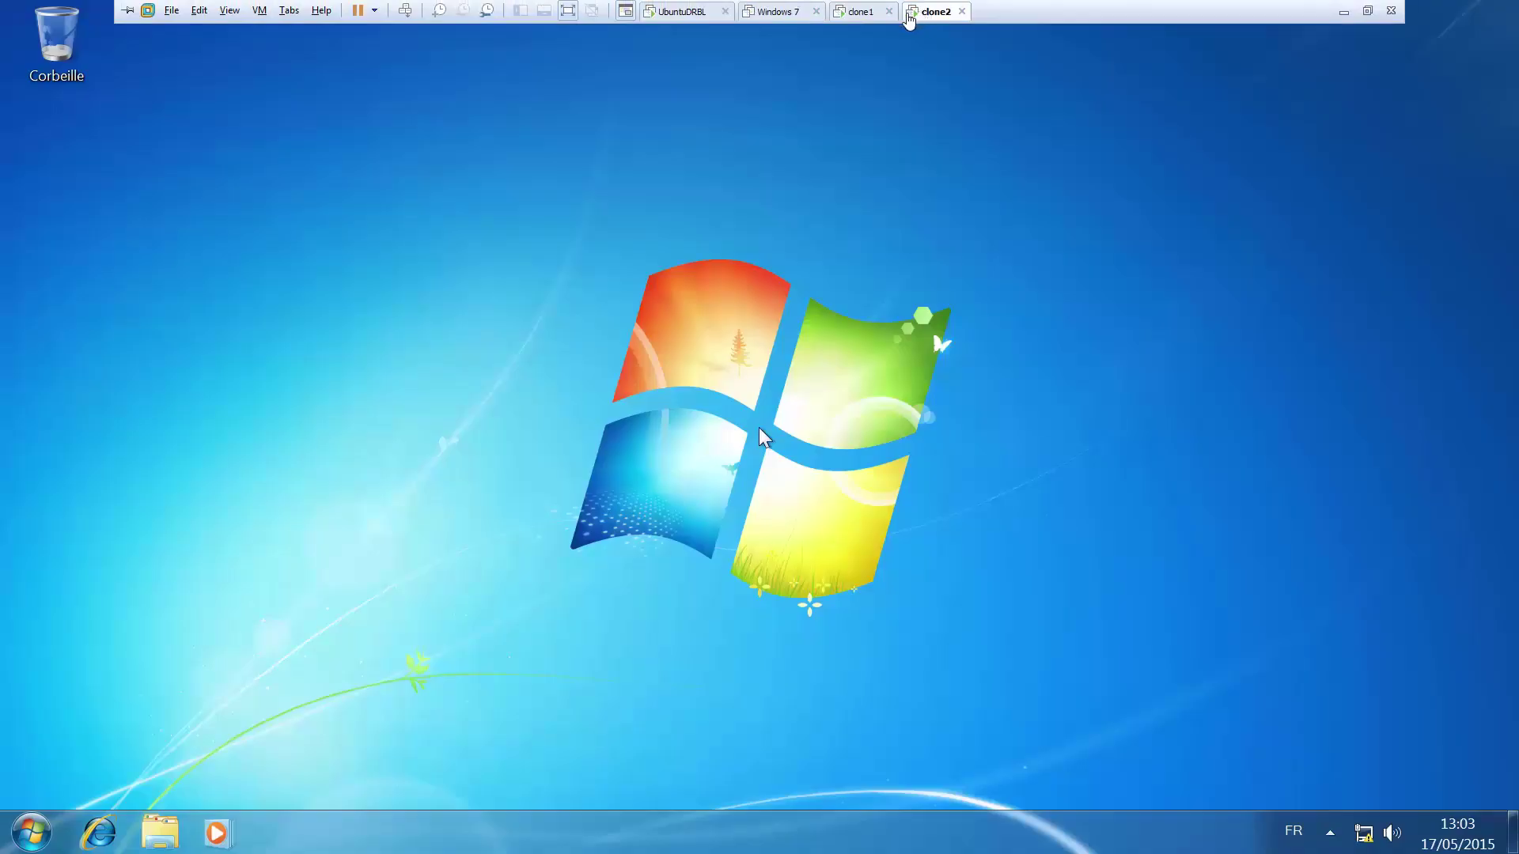
key("super")
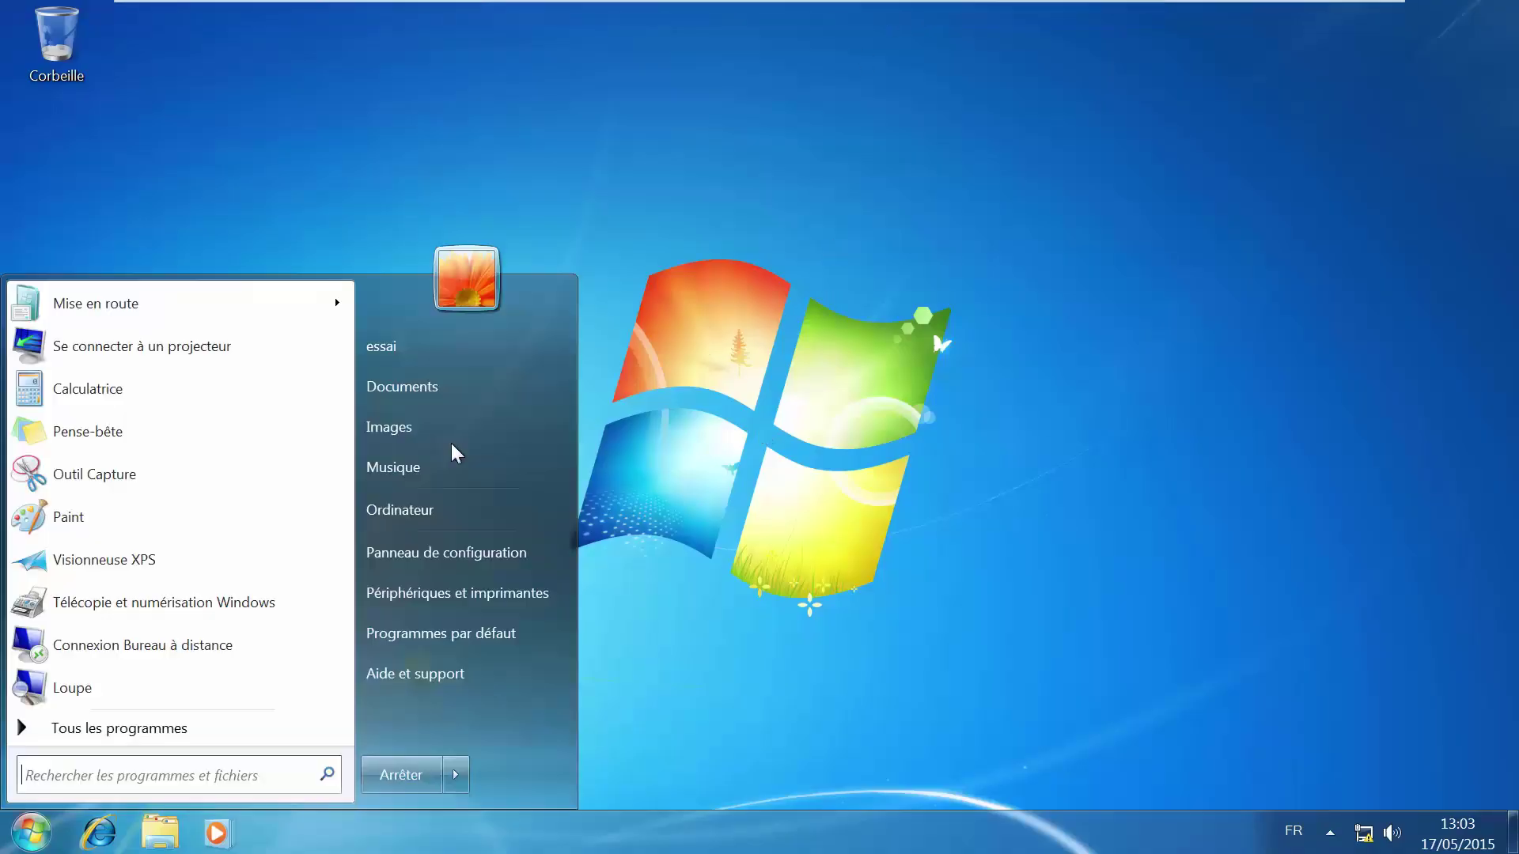
left_click(757, 463)
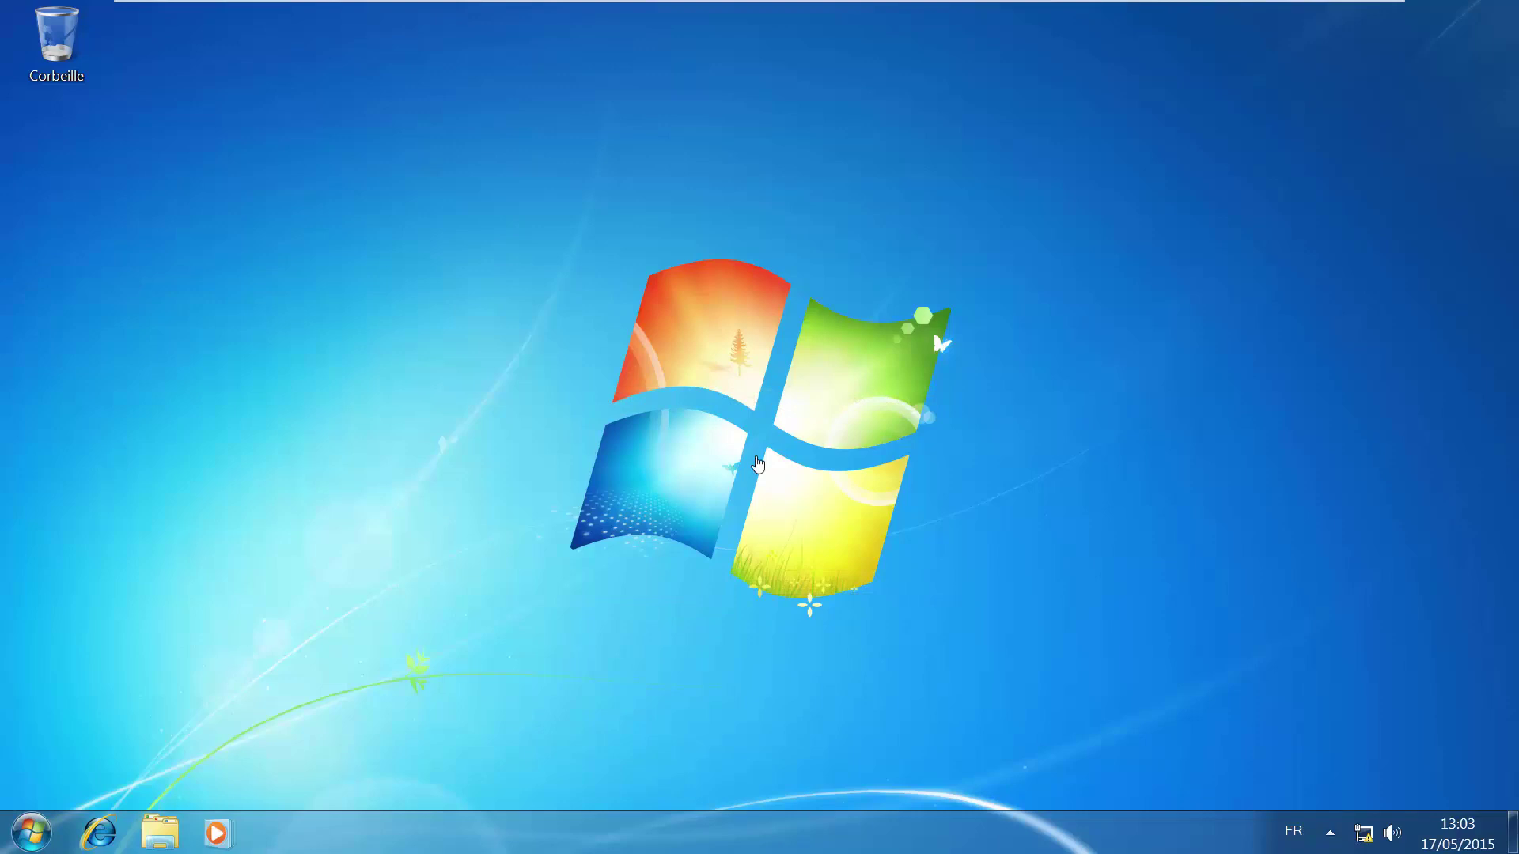
key("super+Pause")
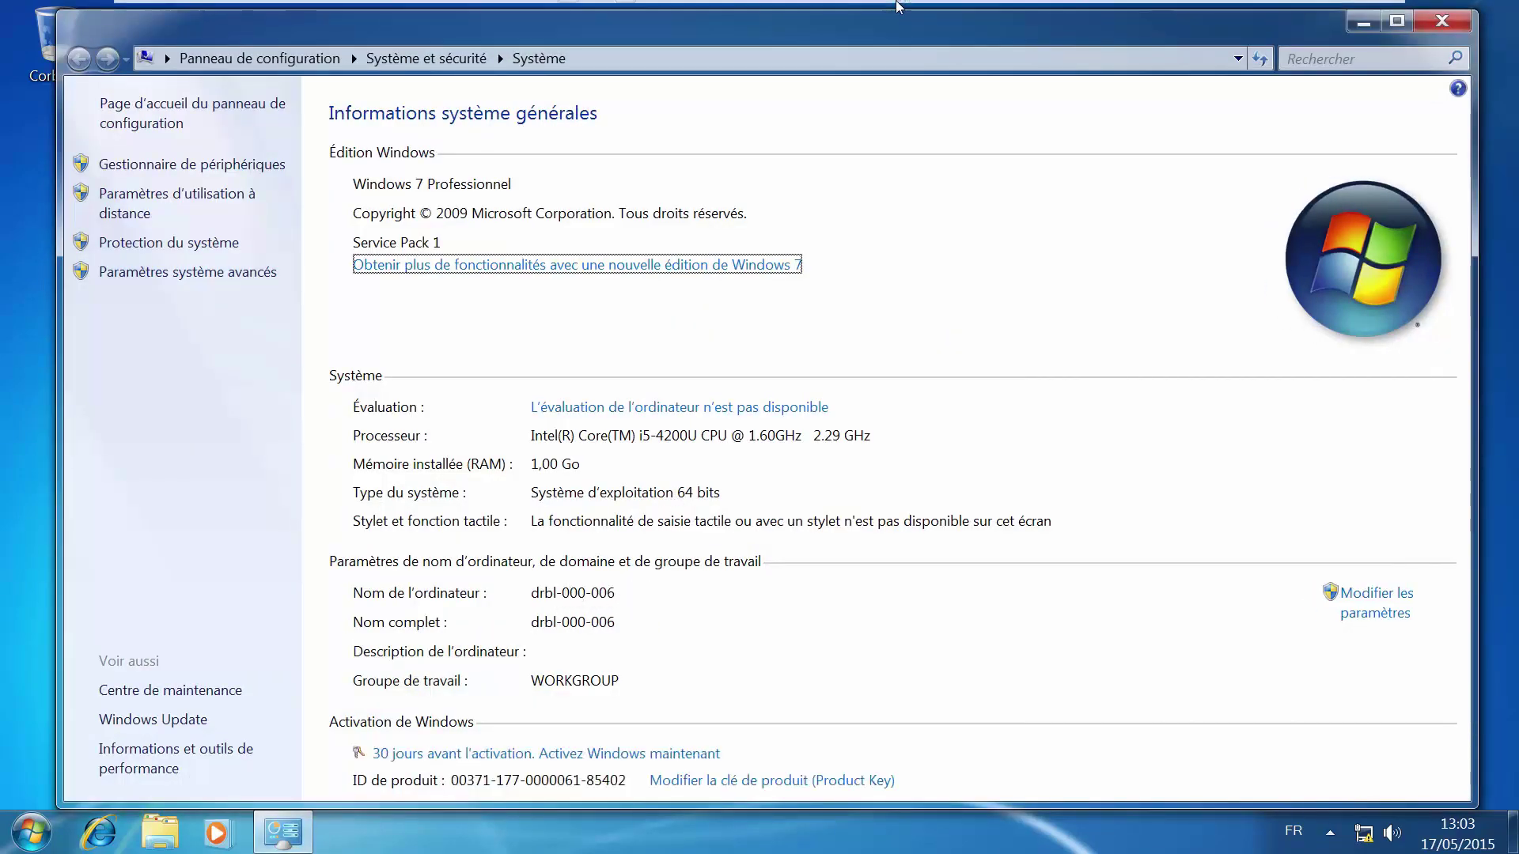
Step: Display the Windows system information on clone1 to check its computer name, and view its network connection status
left_click(874, 9)
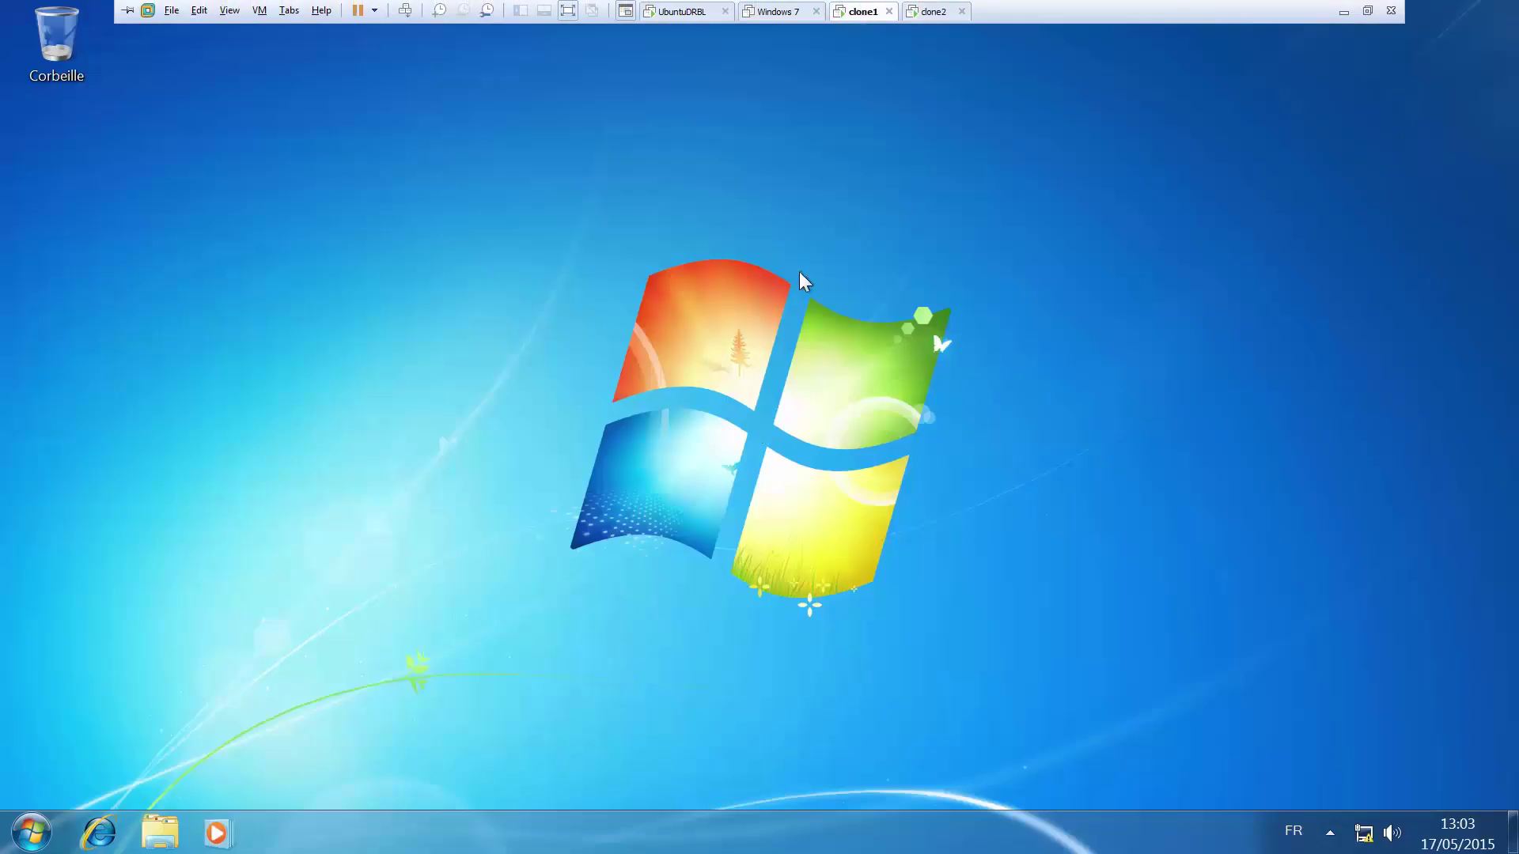
key("super+Pause")
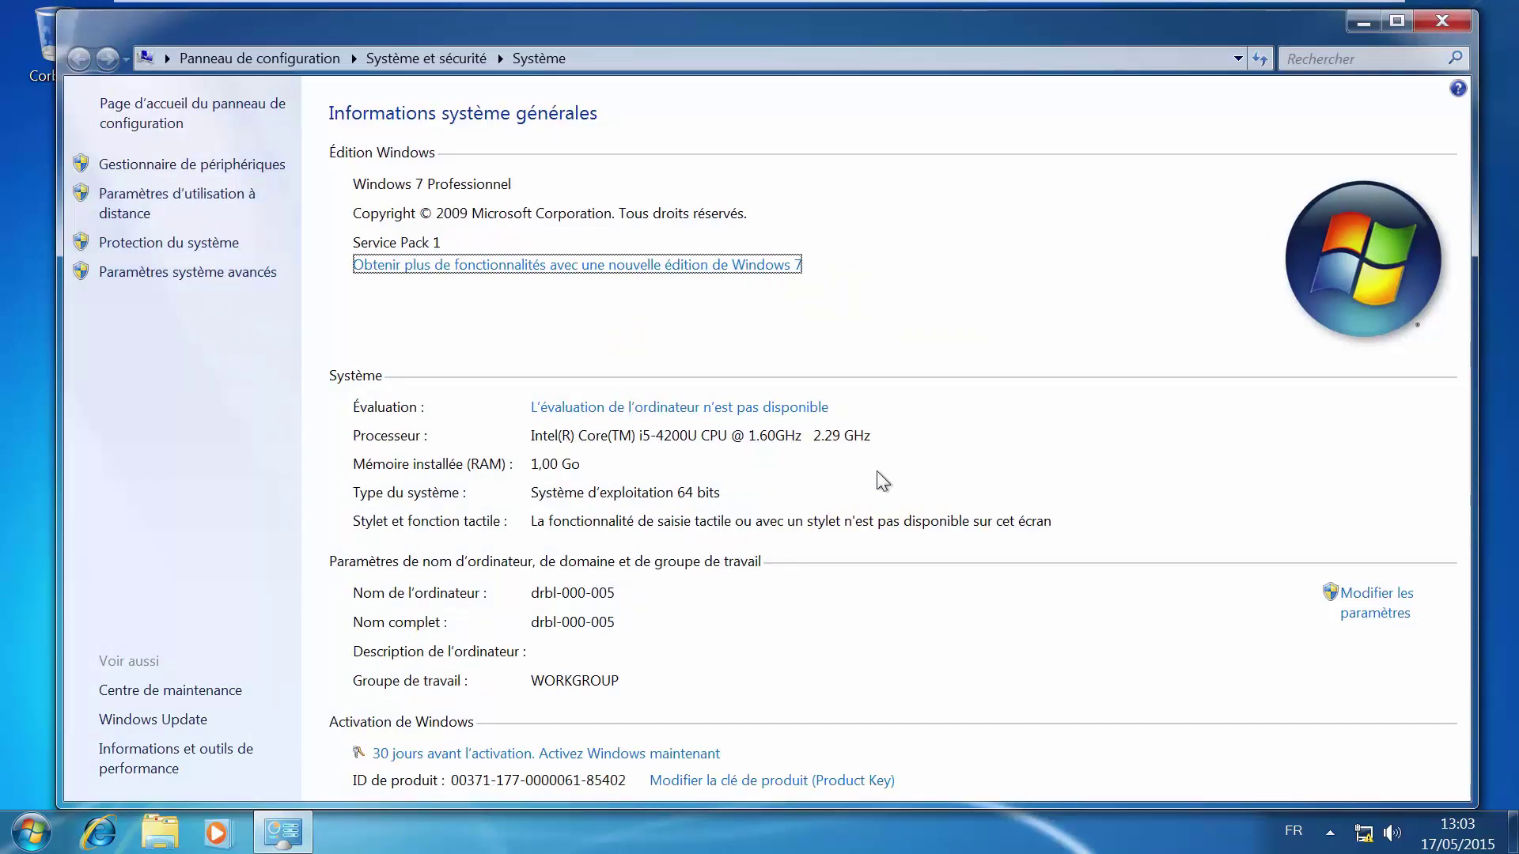
left_click(1361, 834)
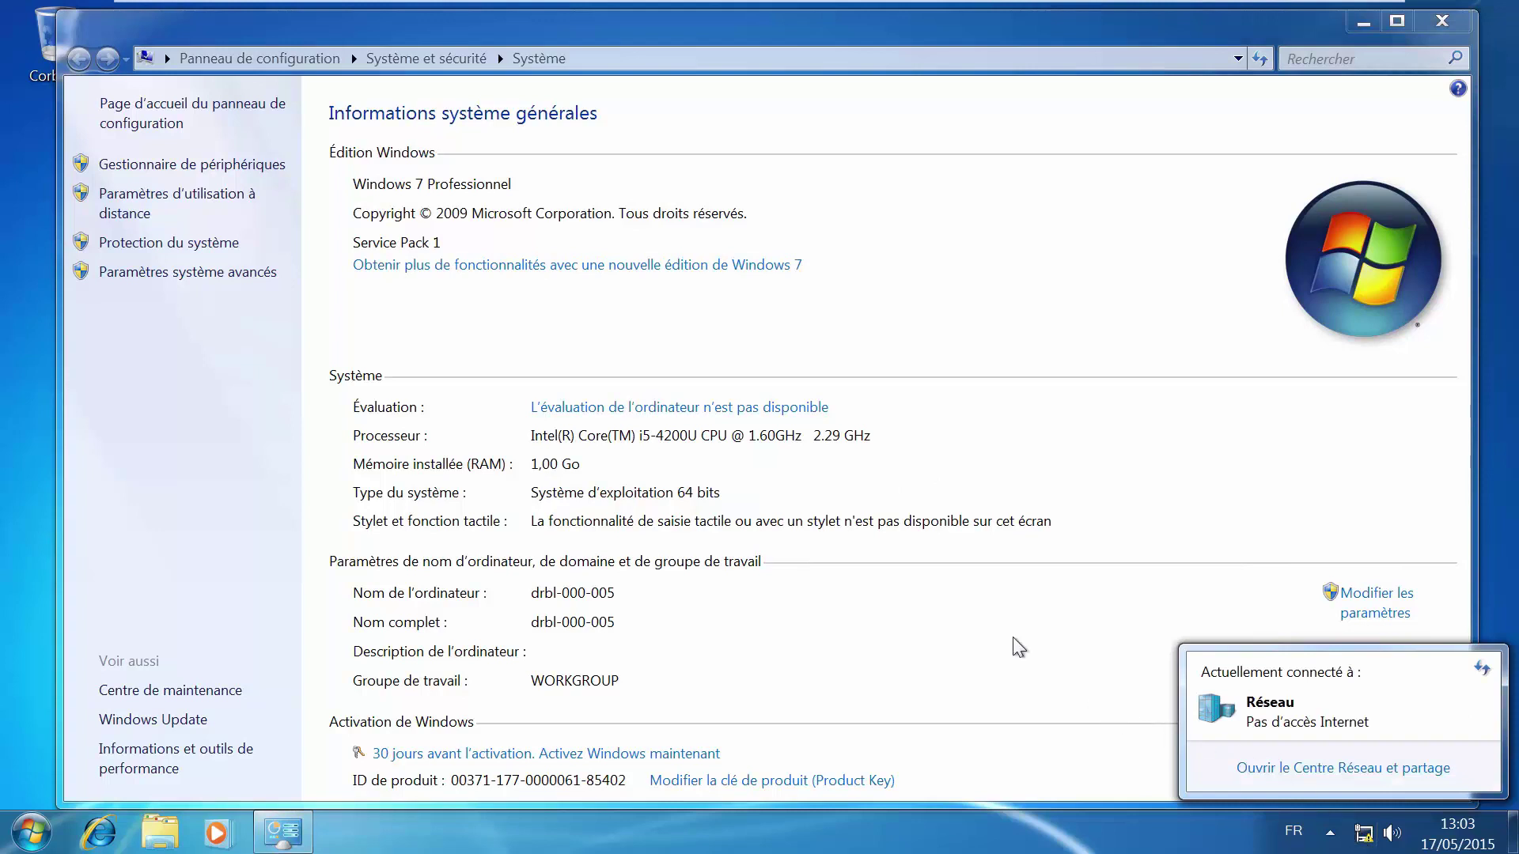
left_click(249, 437)
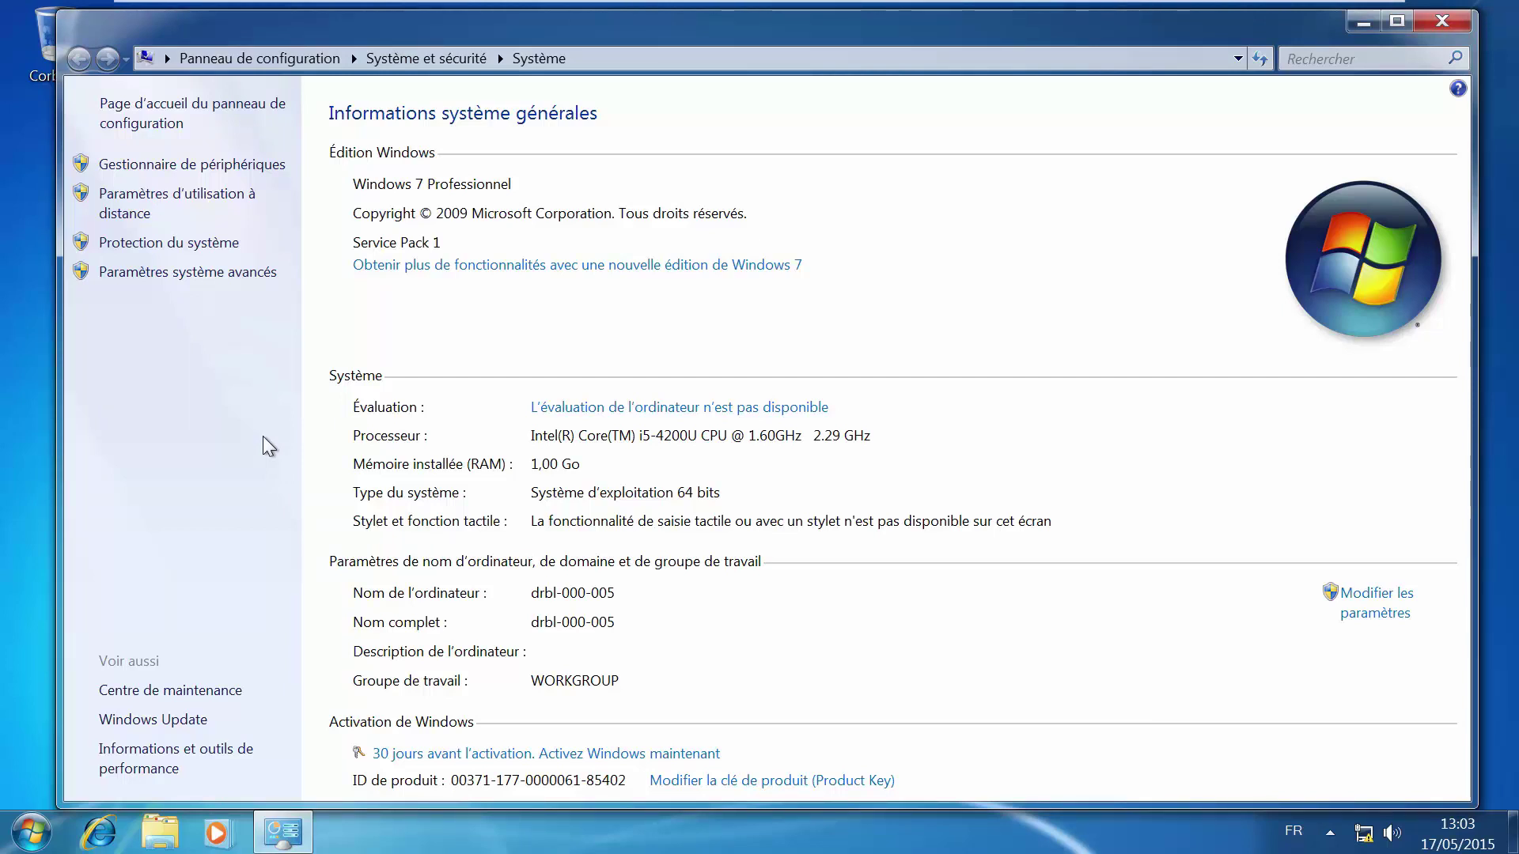
Step: Leave the full-screen view of the clone1 virtual machine
mouse_move(721, 7)
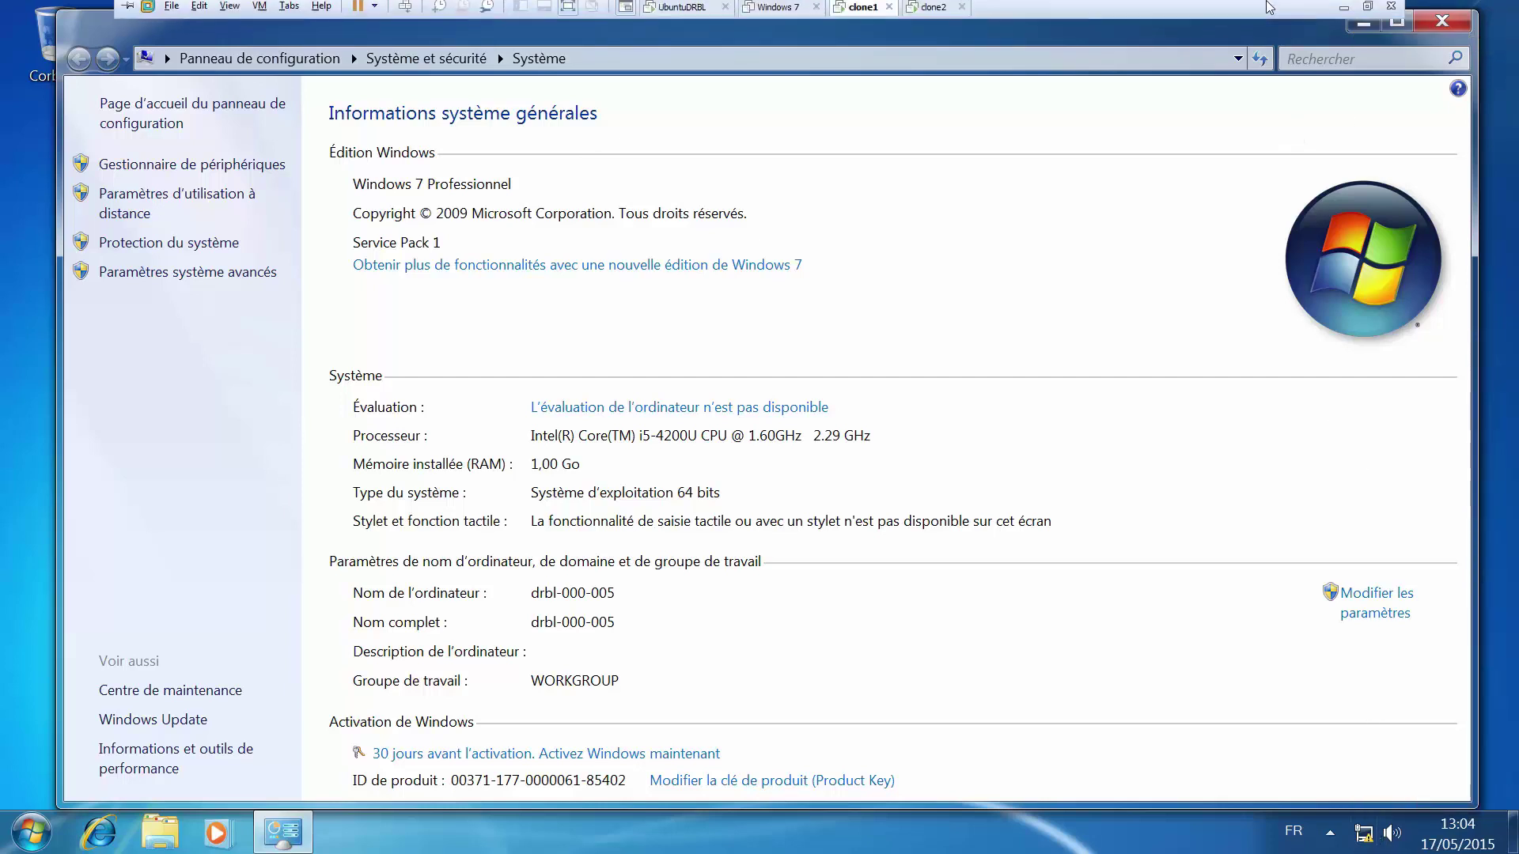
left_click(1365, 12)
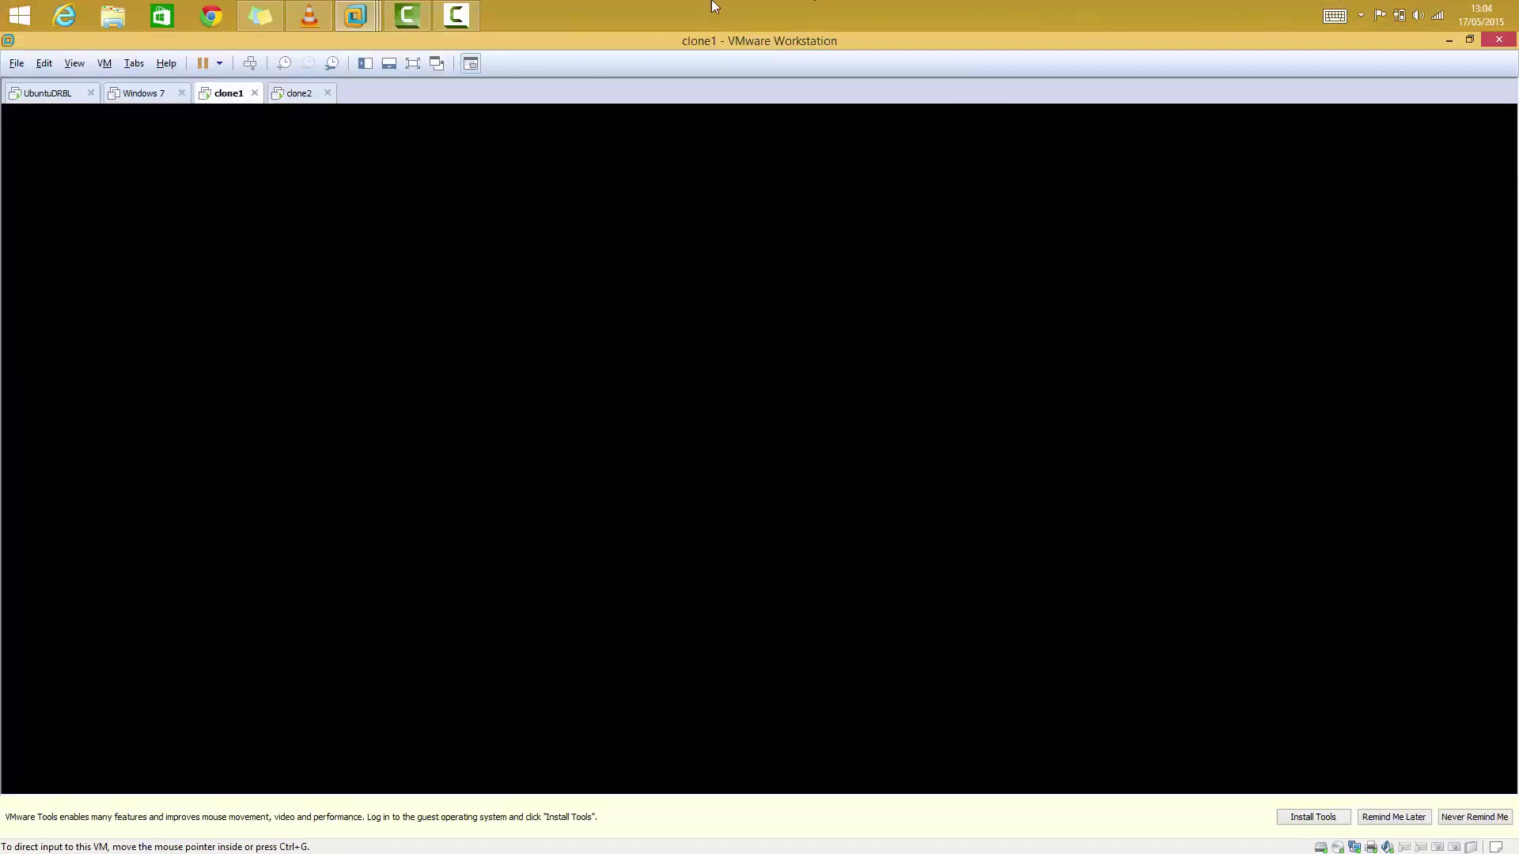